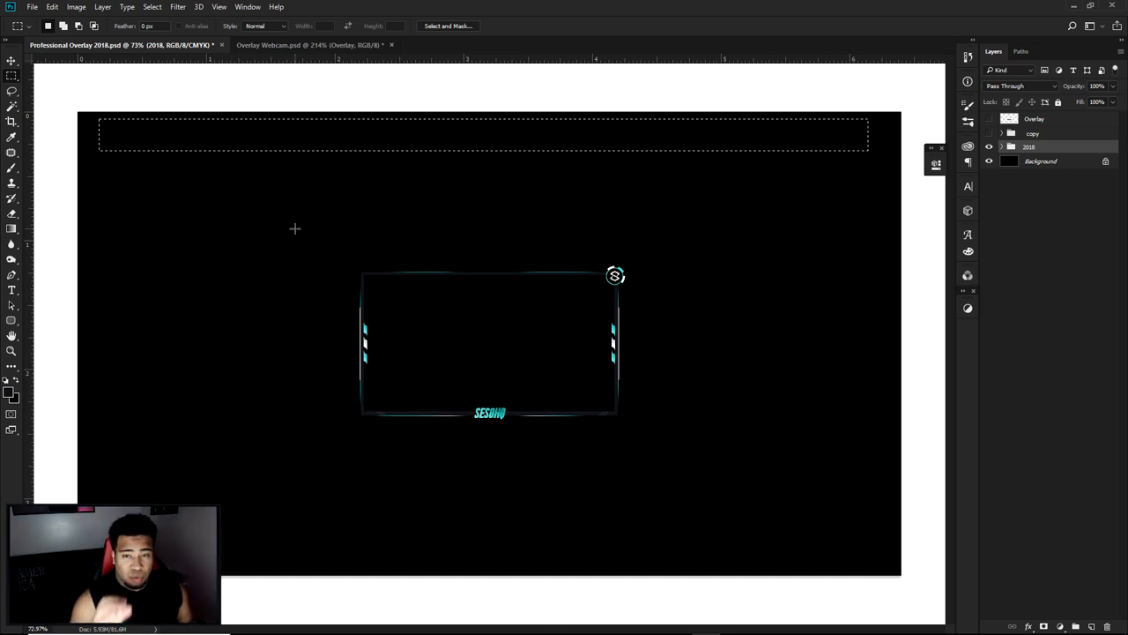
Clear the leftover strip selection below the webcam frame and switch to the Move tool
{"action": "left_click", "coordinate": [381, 448]}
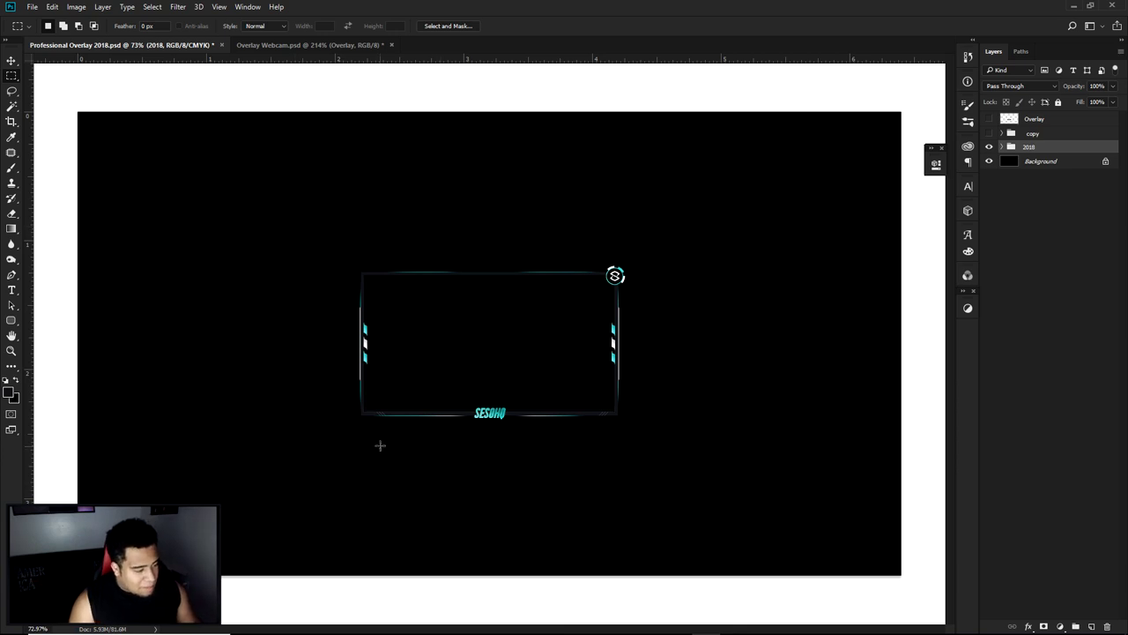
{"action": "left_click_drag", "start_coordinate": [367, 426], "coordinate": [607, 446]}
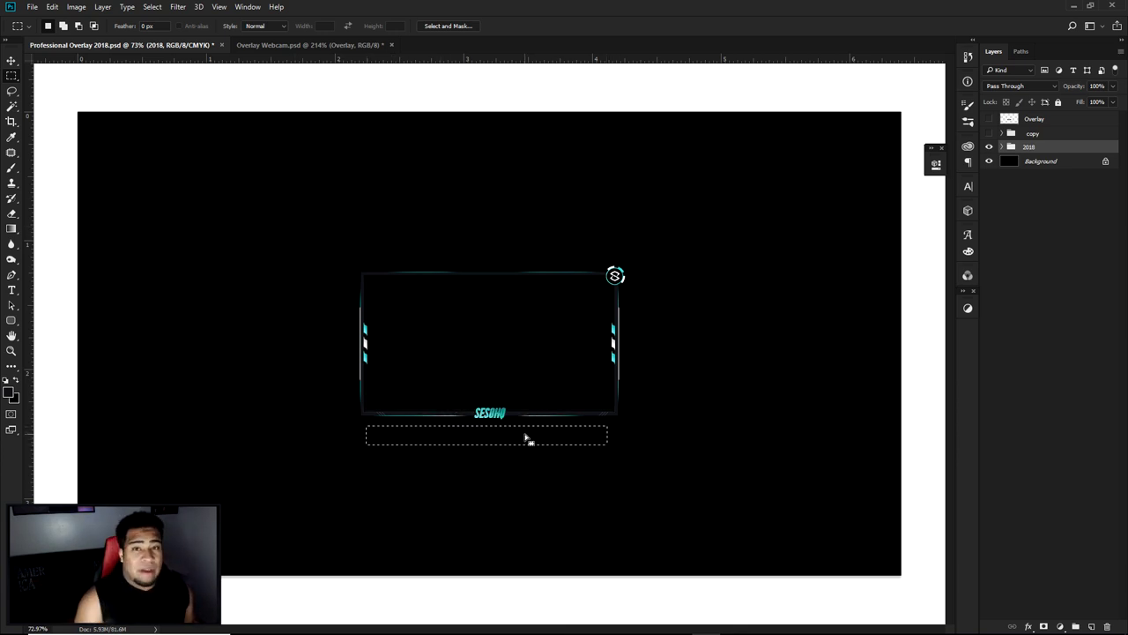
{"action": "left_click_drag", "start_coordinate": [499, 444], "coordinate": [500, 444]}
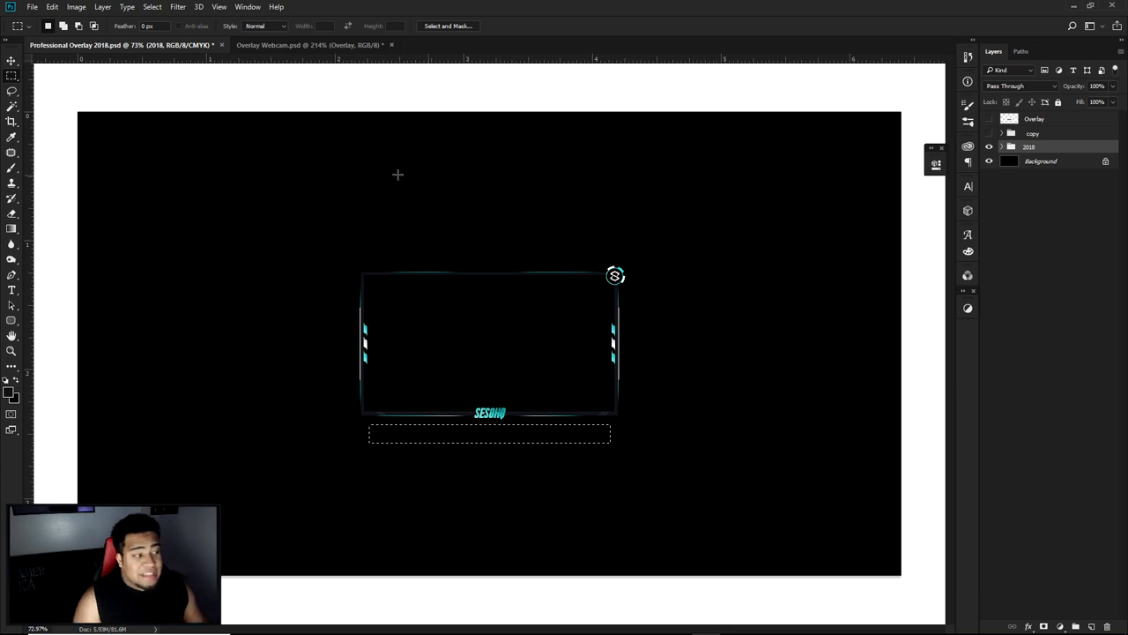
{"action": "left_click", "coordinate": [473, 345]}
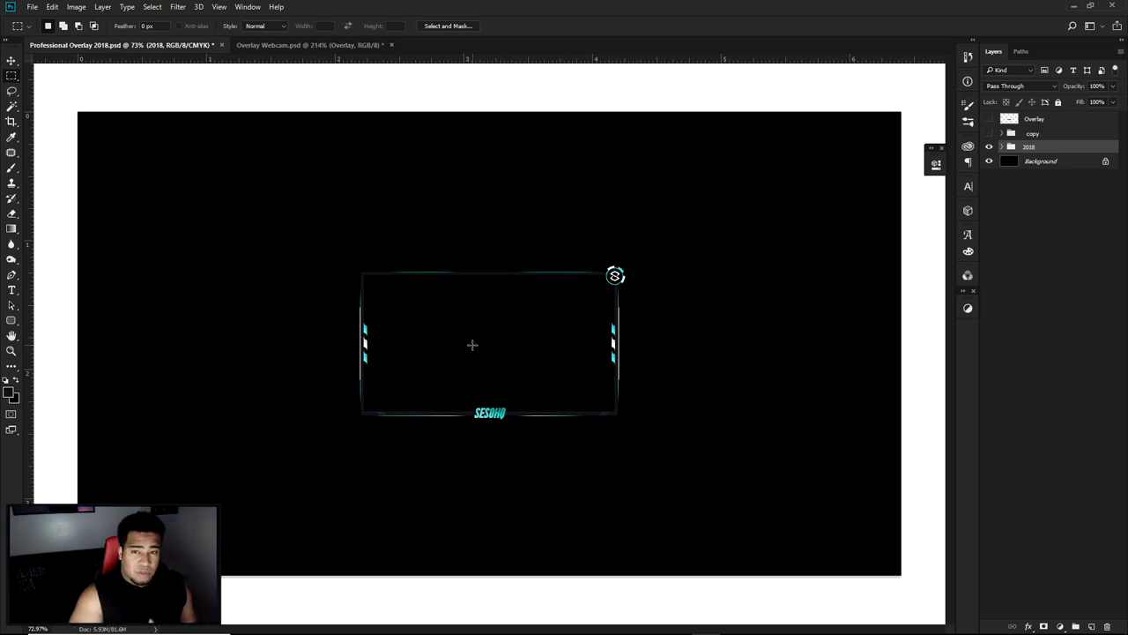
{"action": "key", "text": "v"}
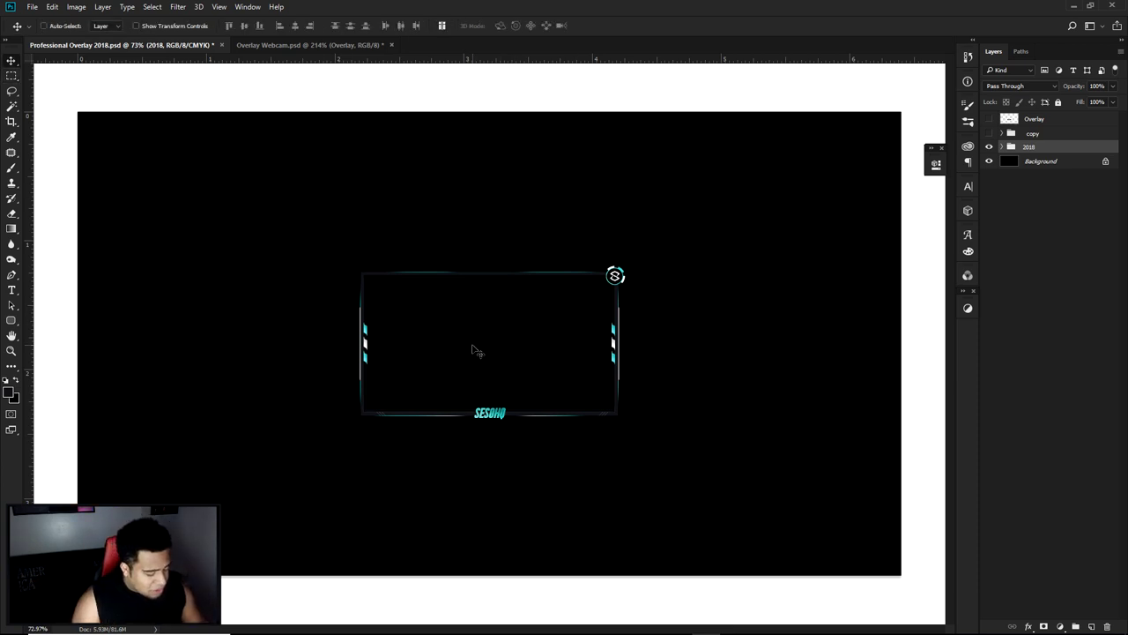
Zoom in on the overlay and bring up the Overlay Webcam.psd document
{"action": "scroll", "coordinate": [444, 390], "scroll_direction": "up", "scroll_amount": 4}
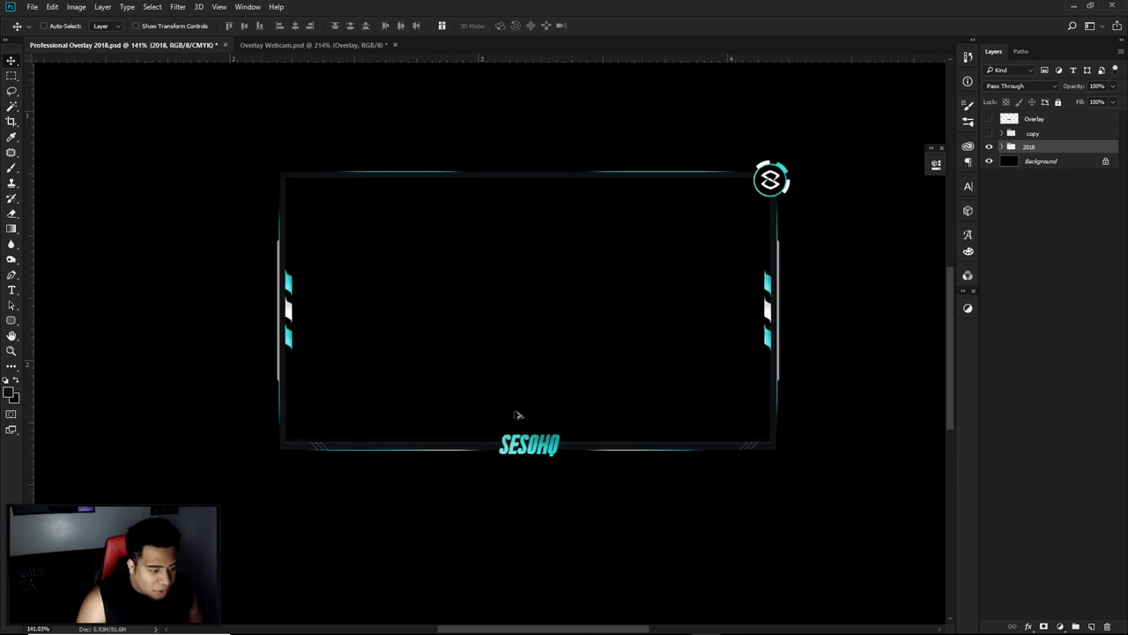
{"action": "scroll", "coordinate": [573, 415], "scroll_direction": "down", "scroll_amount": 1}
{"action": "scroll", "coordinate": [644, 398], "scroll_direction": "up", "scroll_amount": 1}
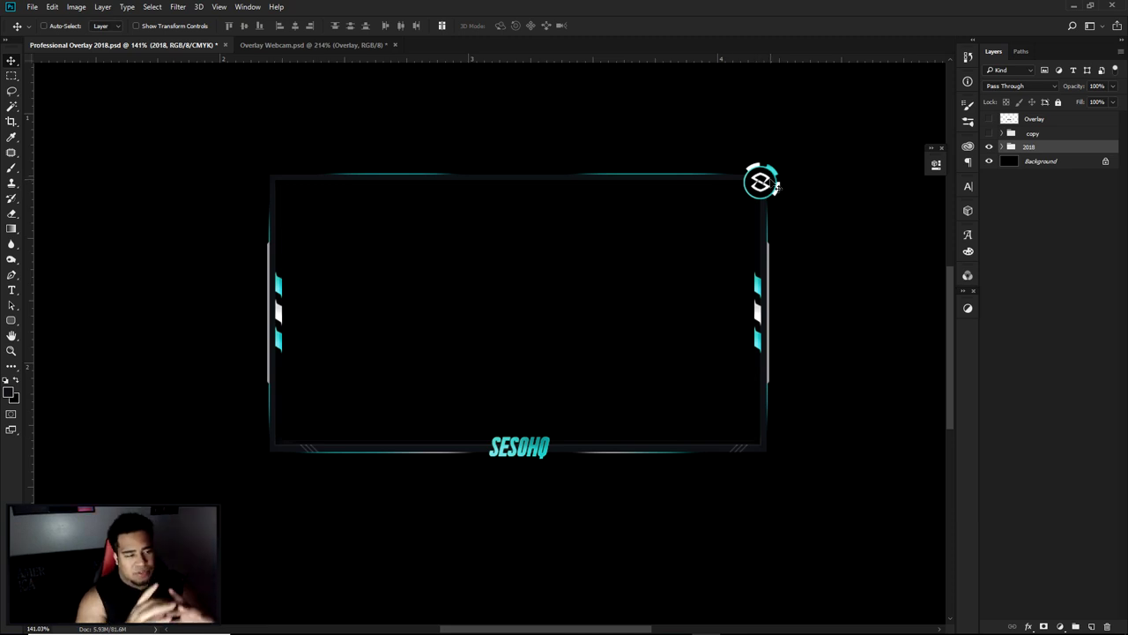
{"action": "left_click", "coordinate": [306, 50]}
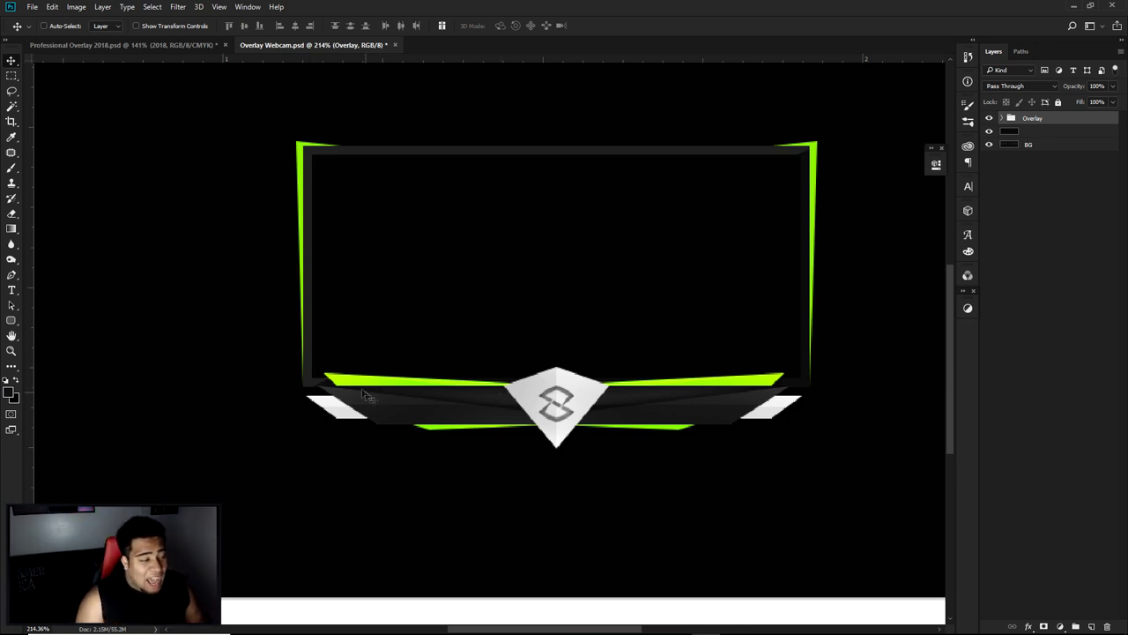
Flip between Overlay Webcam.psd and Professional Overlay 2018.psd, ending on Professional Overlay 2018
{"action": "left_click", "coordinate": [168, 44]}
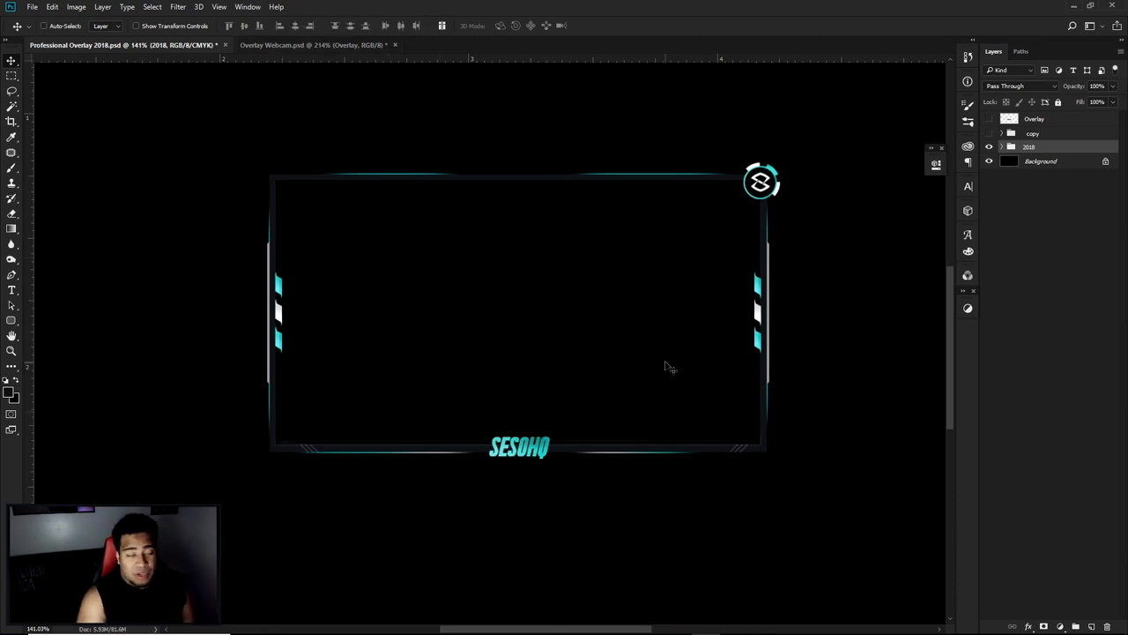
{"action": "left_click", "coordinate": [335, 45]}
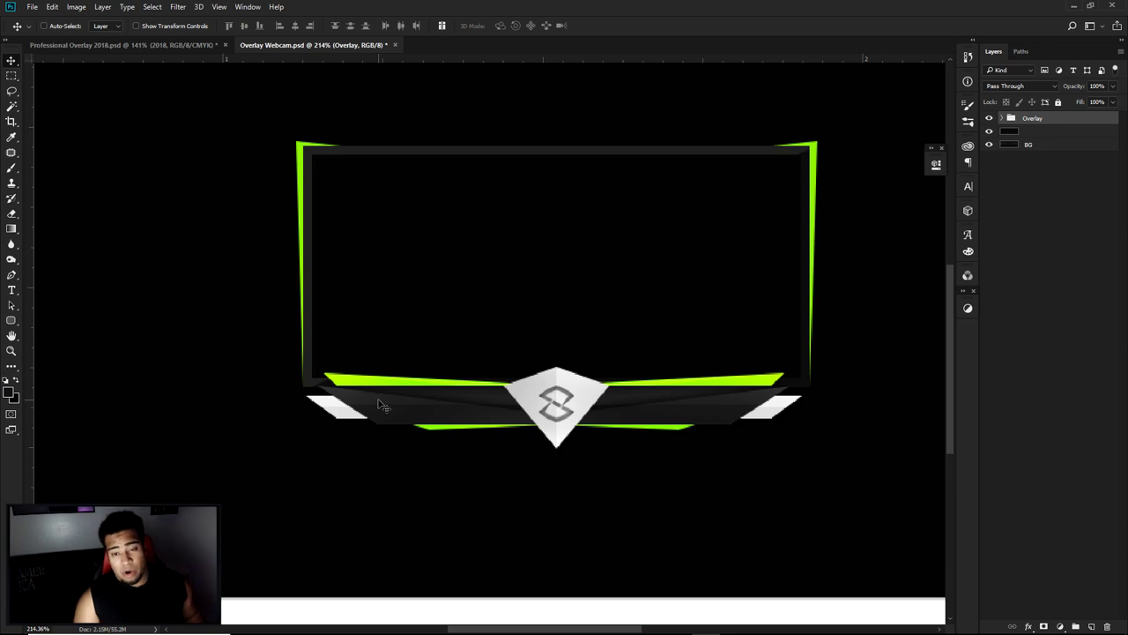
{"action": "left_click", "coordinate": [184, 46]}
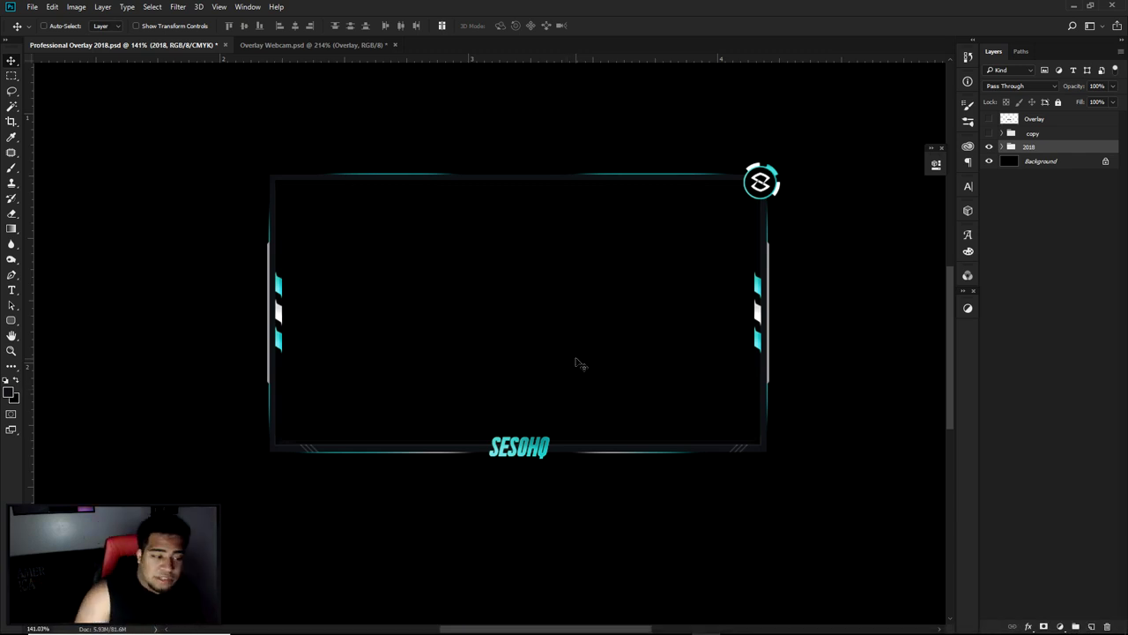
{"action": "scroll", "coordinate": [518, 318], "scroll_direction": "up", "scroll_amount": 1}
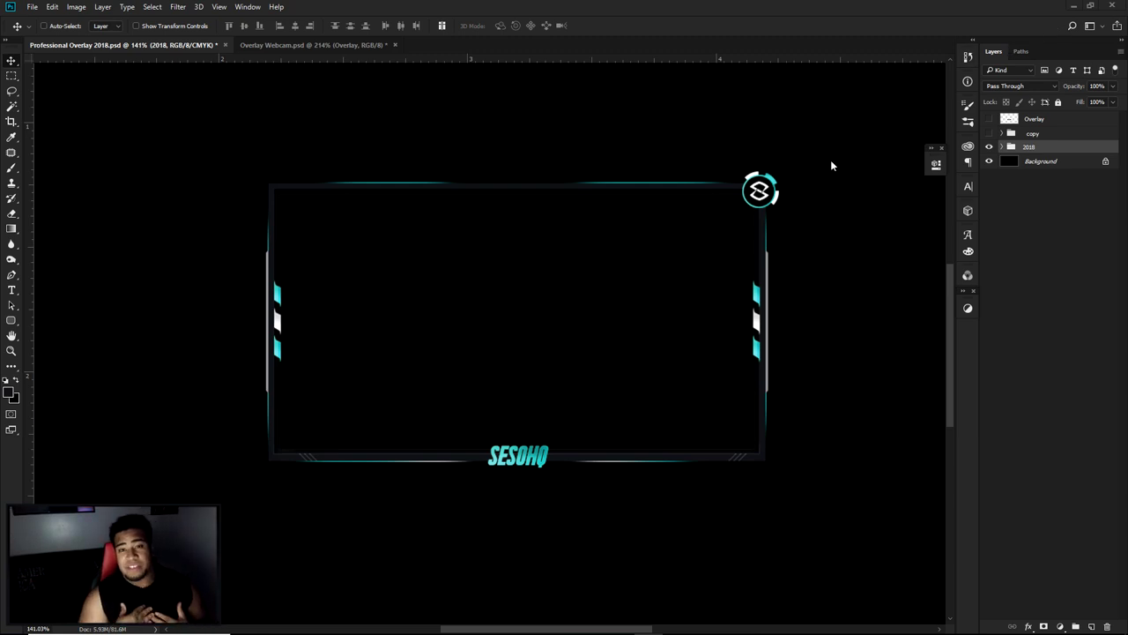
Create a new document from the recent 1920 × 1080 px preset, confirming width and height
{"action": "left_click", "coordinate": [32, 7]}
{"action": "left_click", "coordinate": [35, 17]}
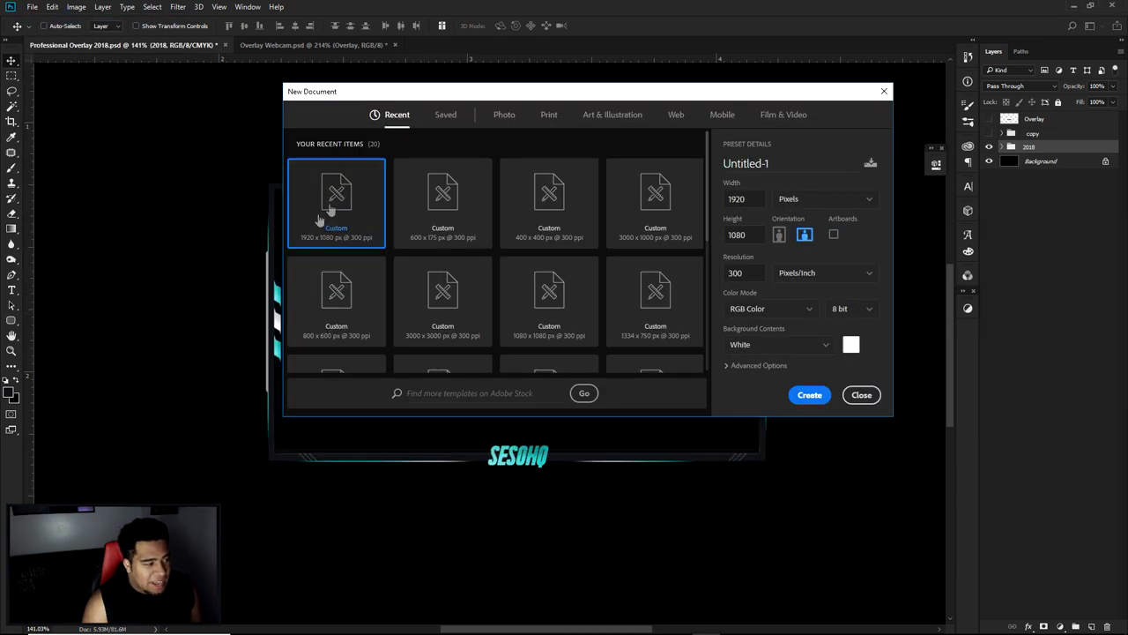
{"action": "double_click", "coordinate": [326, 232]}
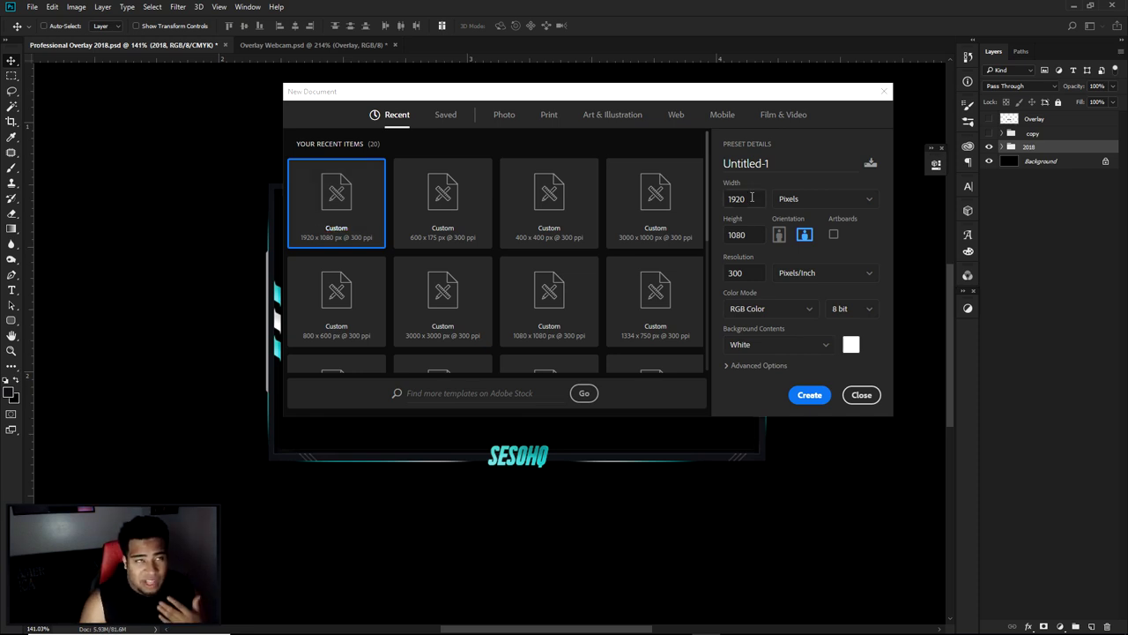
{"action": "left_click_drag", "start_coordinate": [752, 198], "coordinate": [718, 201]}
{"action": "double_click", "coordinate": [725, 234]}
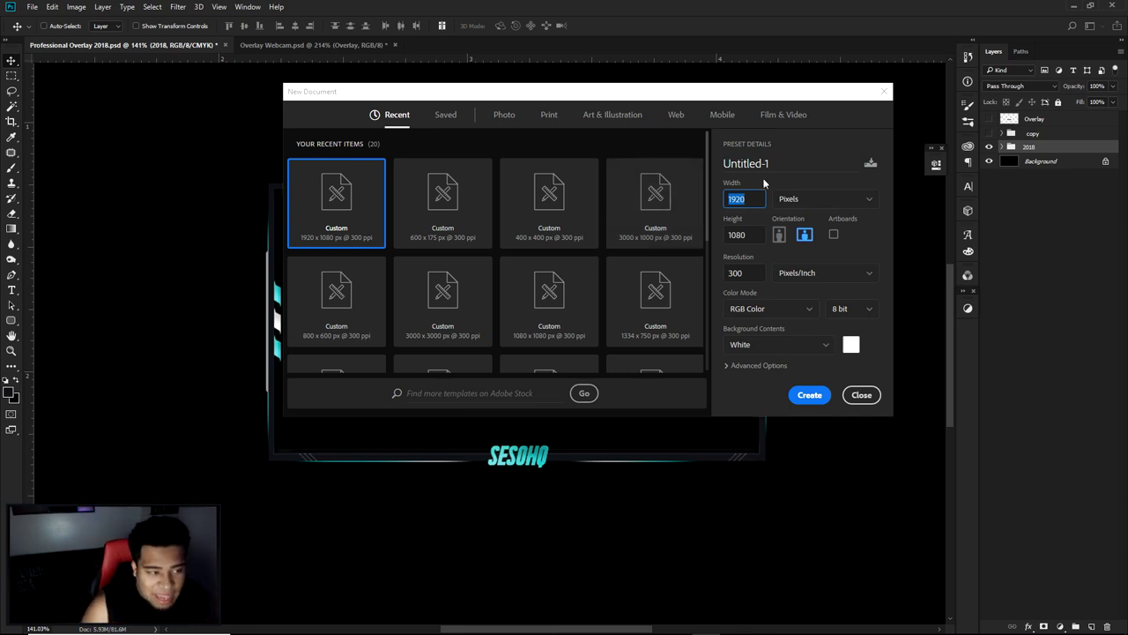
{"action": "left_click", "coordinate": [810, 395]}
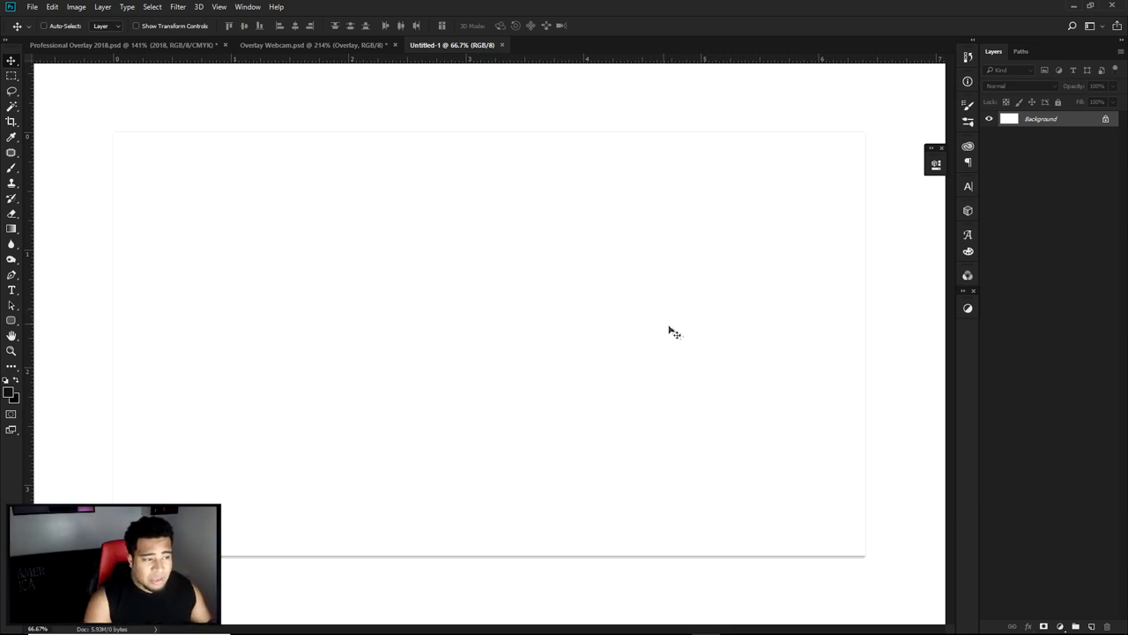
Add Layer 1, fill it with the foreground colour and give it a cyan Color Overlay style
{"action": "left_click", "coordinate": [1091, 624]}
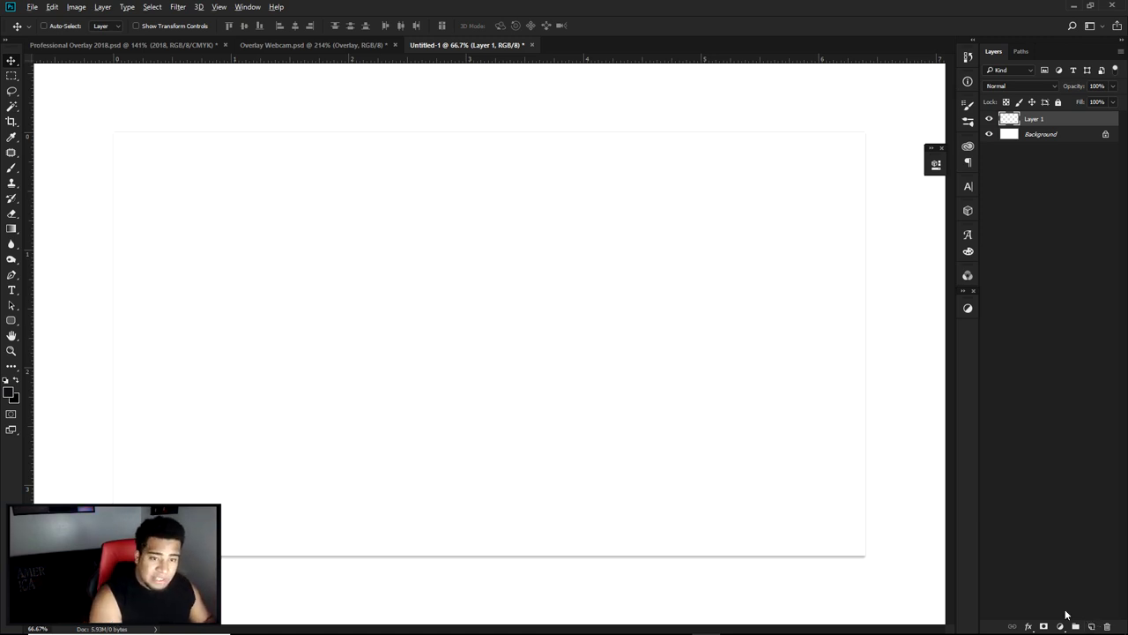
{"action": "key", "text": "alt+BackSpace"}
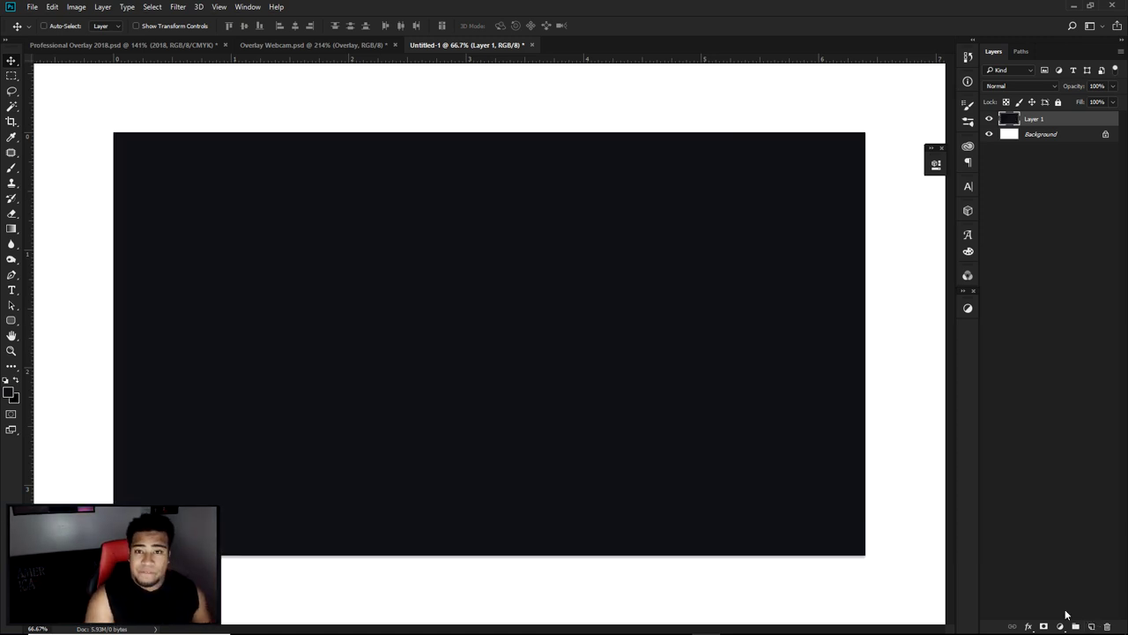
{"action": "double_click", "coordinate": [1079, 122]}
{"action": "left_click", "coordinate": [661, 320]}
{"action": "left_click", "coordinate": [661, 320]}
{"action": "left_click", "coordinate": [661, 305]}
{"action": "left_click", "coordinate": [1054, 170]}
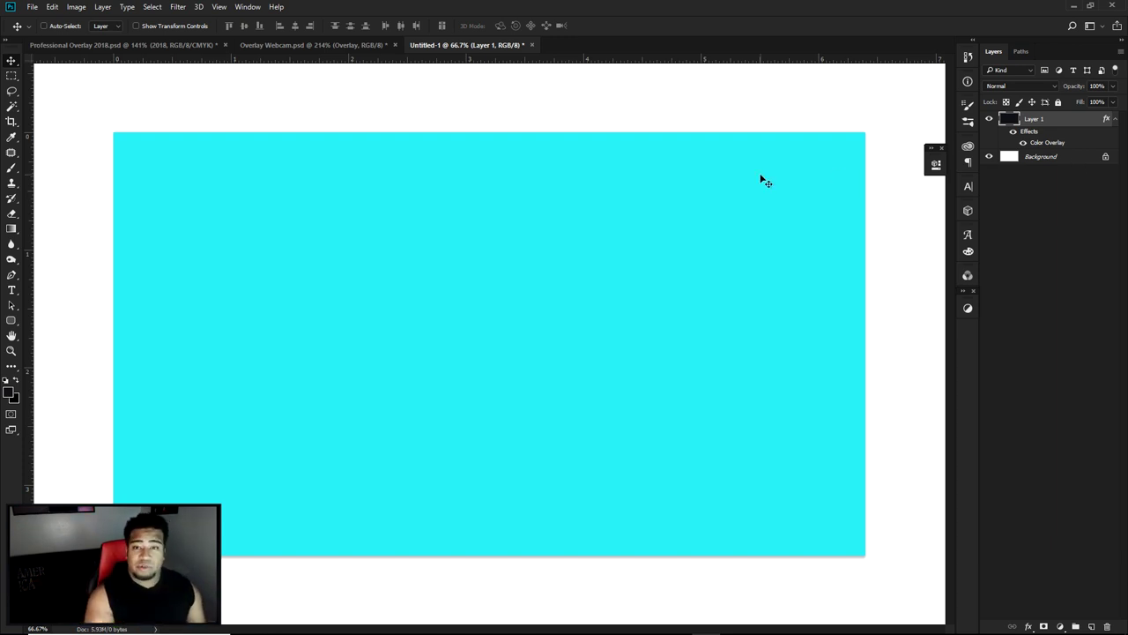
Free Transform Layer 1 down to about a third of the canvas, centred
{"action": "key", "text": "ctrl+t"}
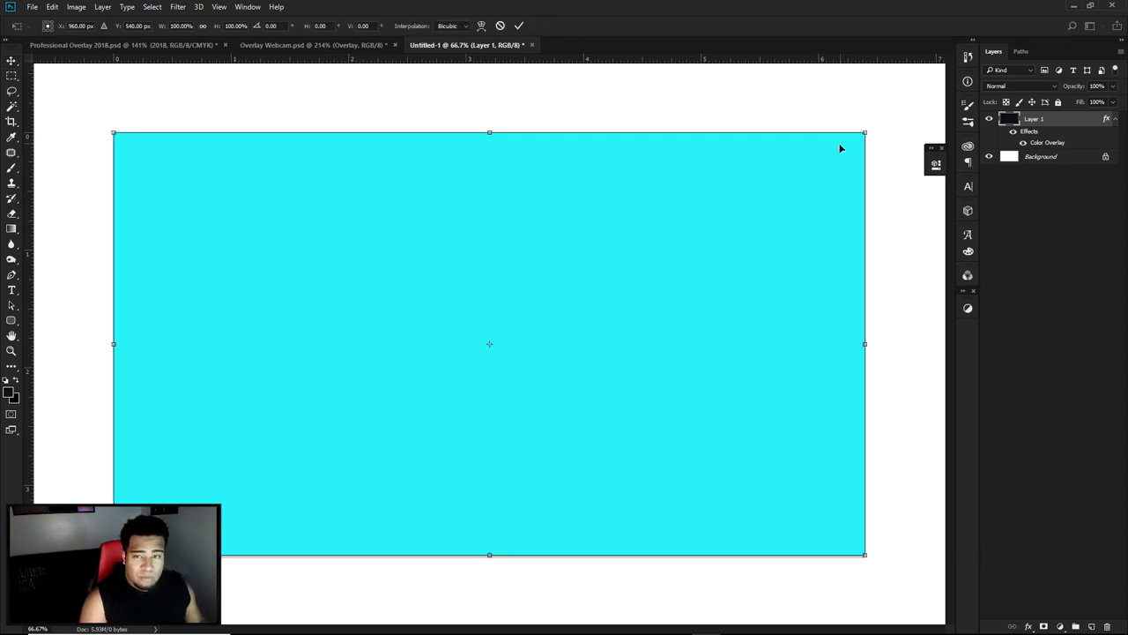
{"action": "right_click", "coordinate": [617, 167]}
{"action": "left_click", "coordinate": [833, 202]}
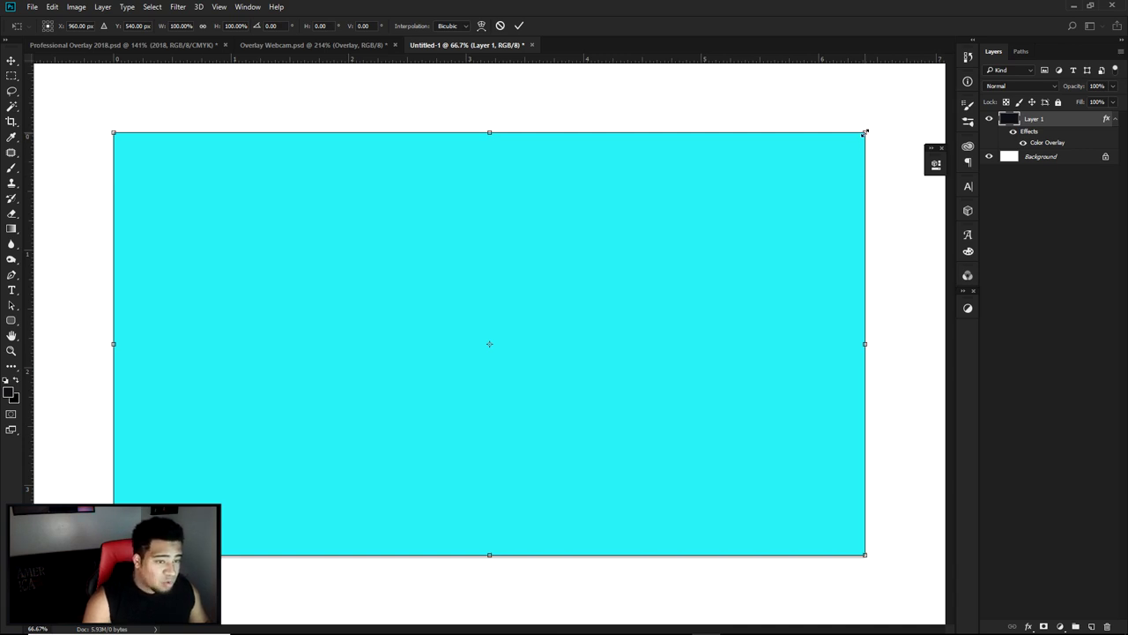
{"action": "left_click_drag", "start_coordinate": [867, 132], "coordinate": [630, 301]}
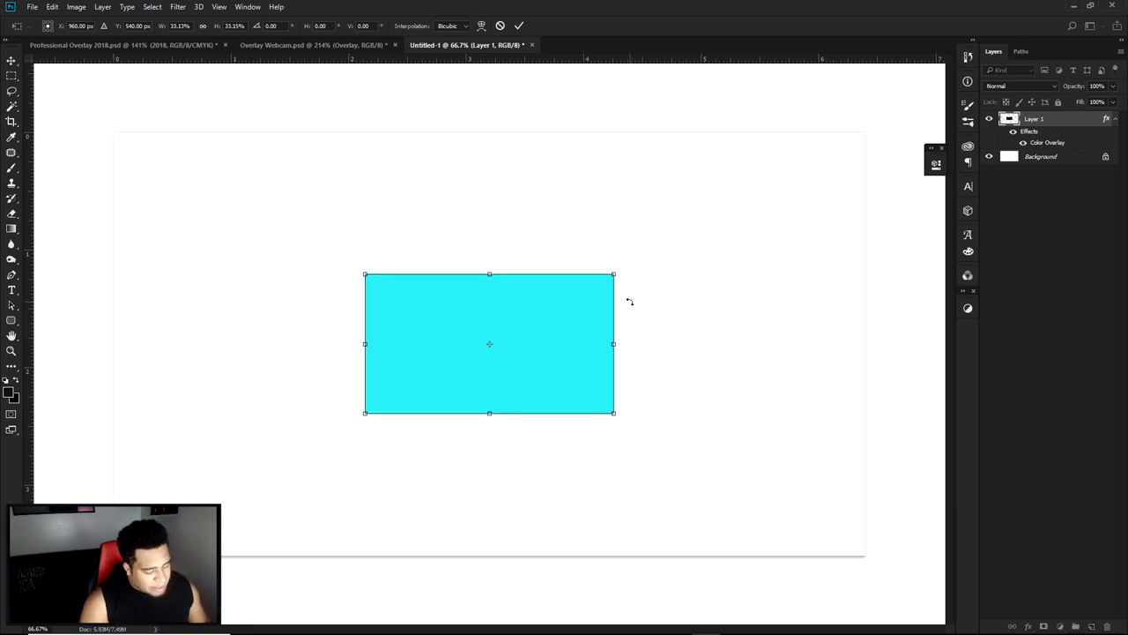
{"action": "key", "text": "Return"}
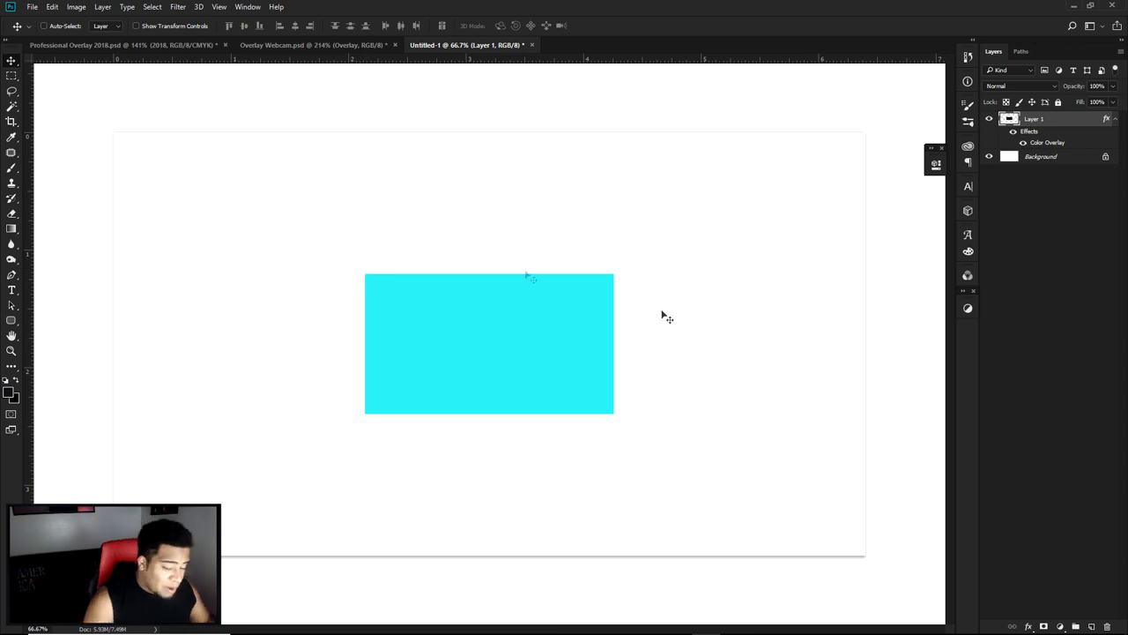
Add a new layer and draw a 638 × 360 px rectangle over the cyan block
{"action": "left_click", "coordinate": [1091, 626]}
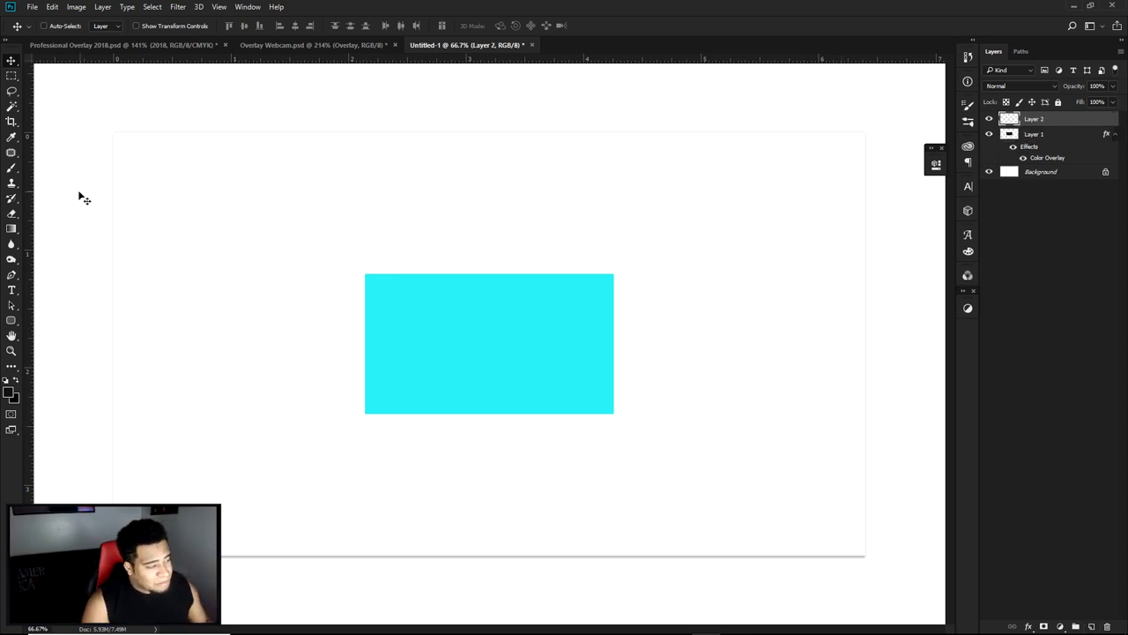
{"action": "left_click", "coordinate": [11, 322]}
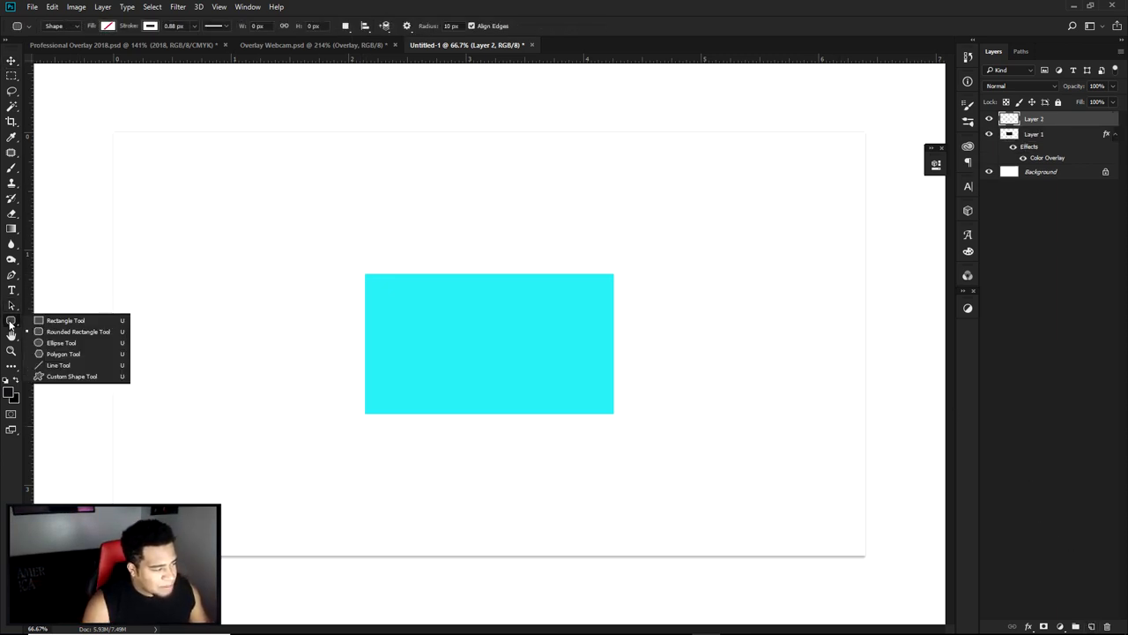
{"action": "left_click", "coordinate": [60, 320]}
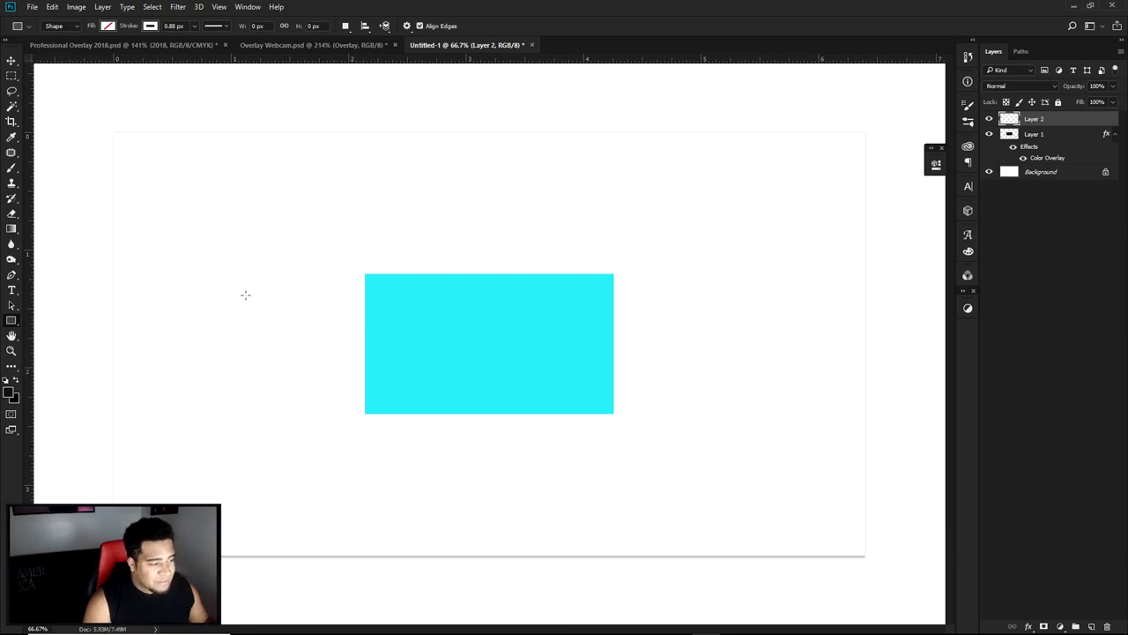
{"action": "scroll", "coordinate": [358, 252], "scroll_direction": "up", "scroll_amount": 5}
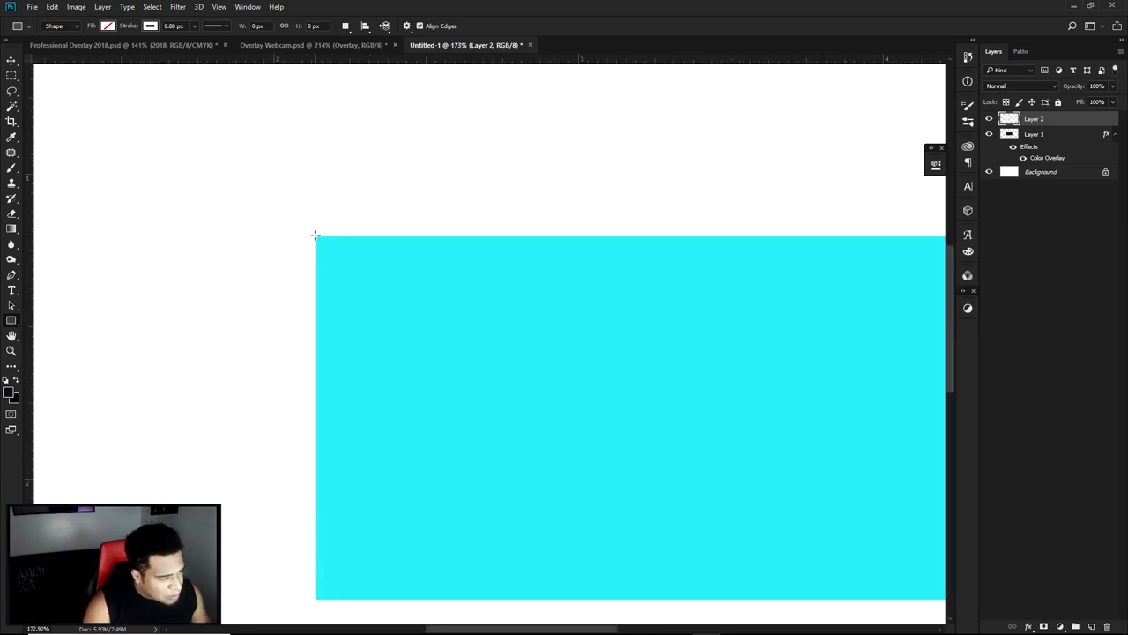
{"action": "left_click_drag", "start_coordinate": [317, 236], "coordinate": [793, 598]}
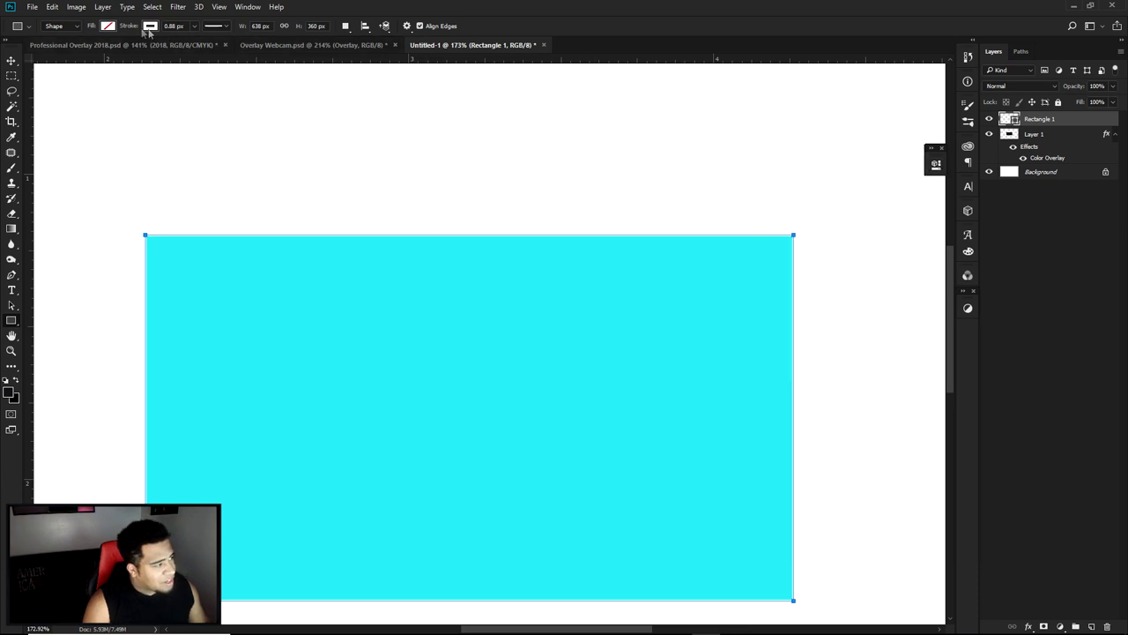
Hide cyan Layer 1 and set the rectangle's fill to no colour
{"action": "left_click", "coordinate": [109, 26]}
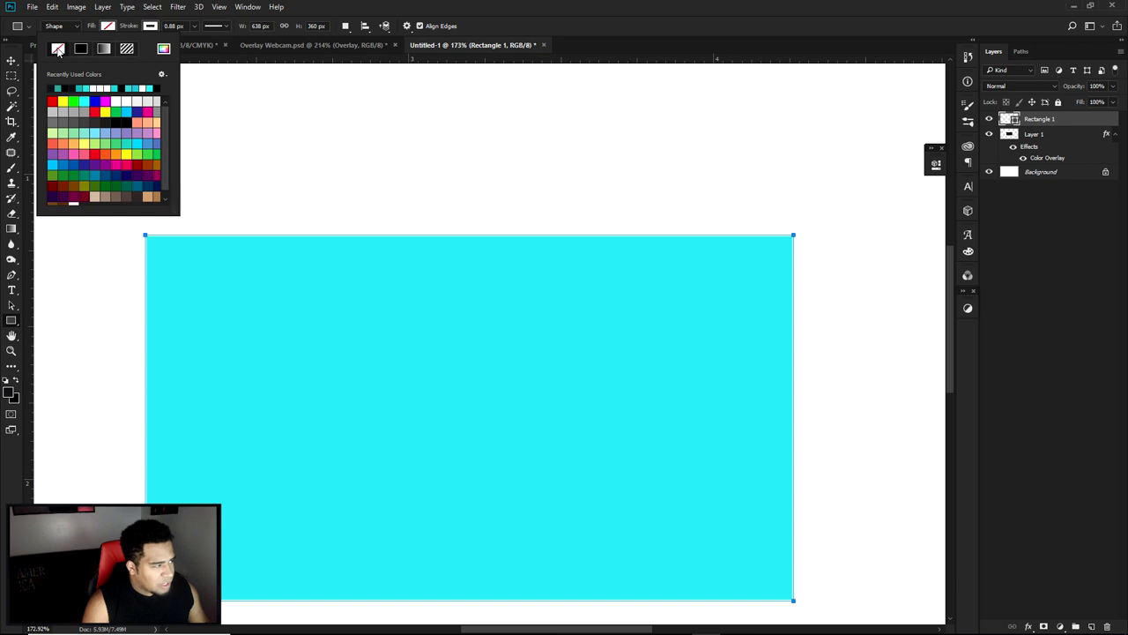
{"action": "left_click", "coordinate": [989, 134]}
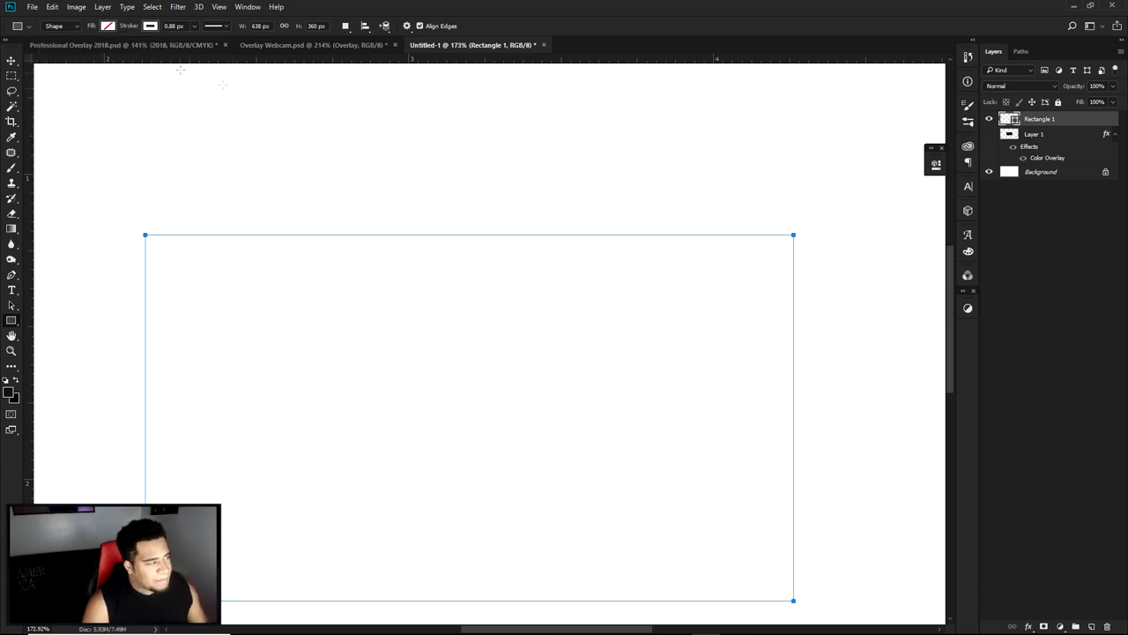
{"action": "left_click", "coordinate": [107, 26]}
{"action": "left_click", "coordinate": [94, 87]}
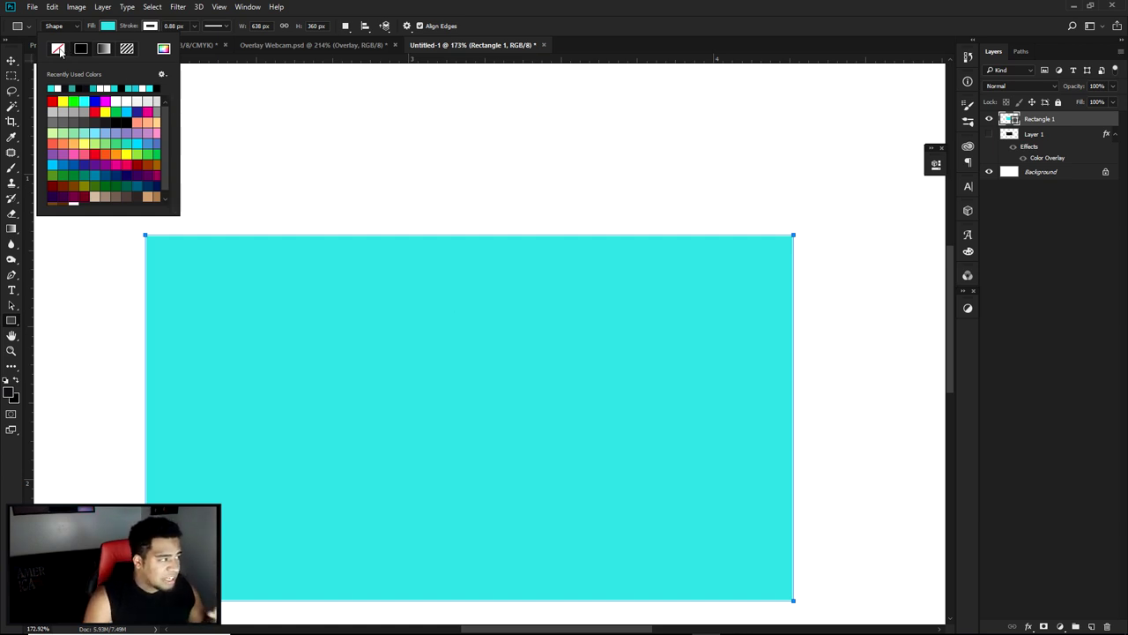
{"action": "left_click", "coordinate": [58, 49]}
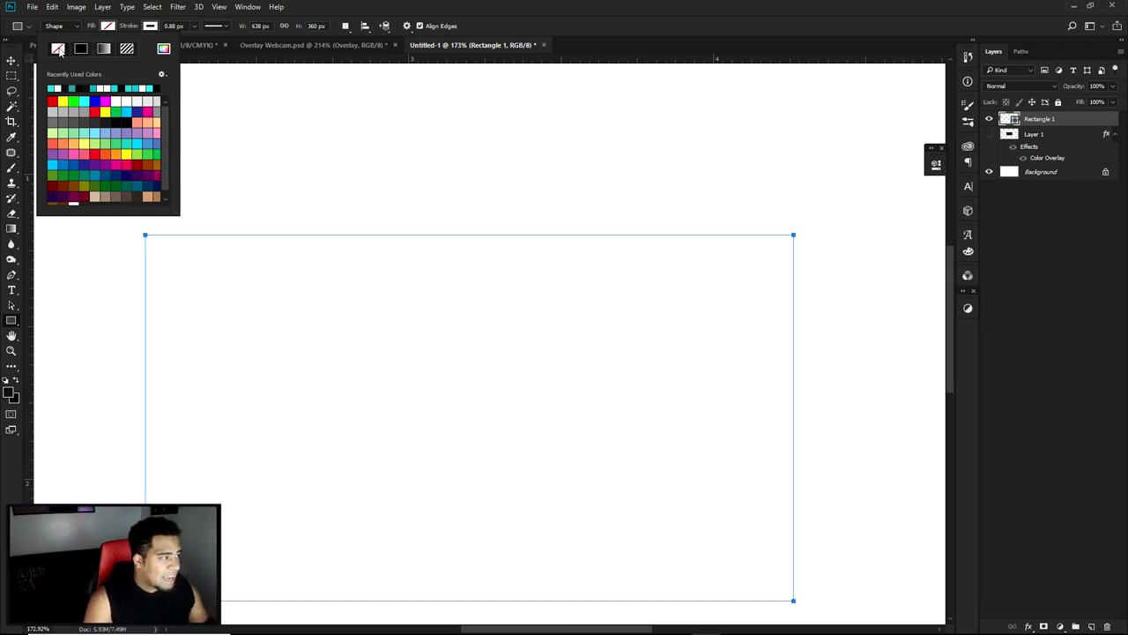
Give the rectangle a dark stroke with a 15 px width
{"action": "left_click", "coordinate": [148, 28]}
{"action": "left_click", "coordinate": [166, 85]}
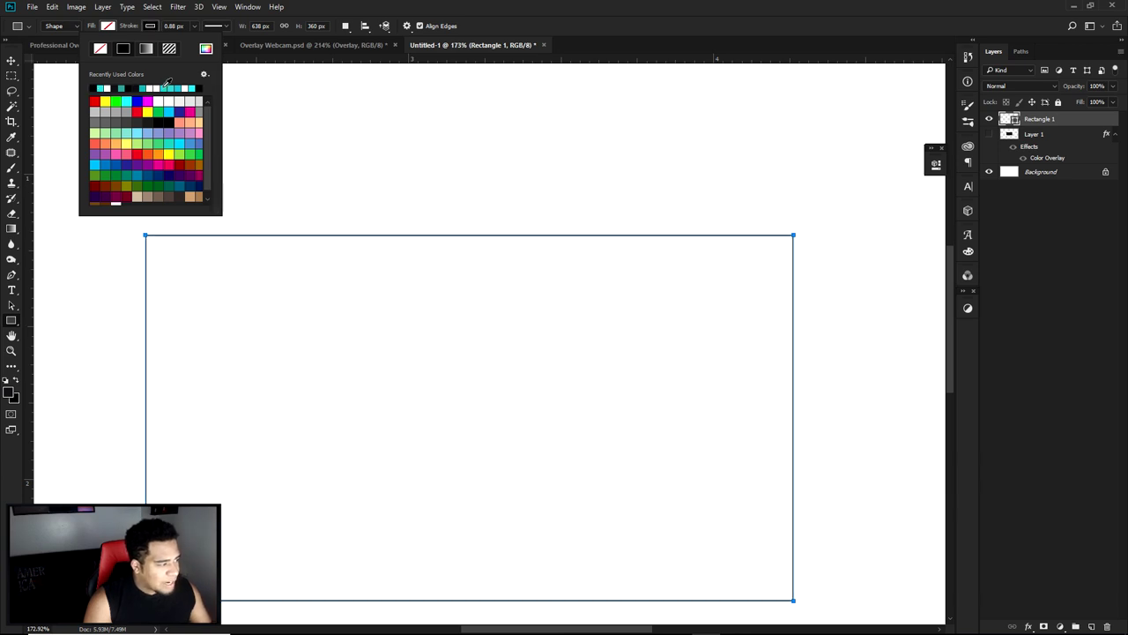
{"action": "left_click", "coordinate": [214, 26]}
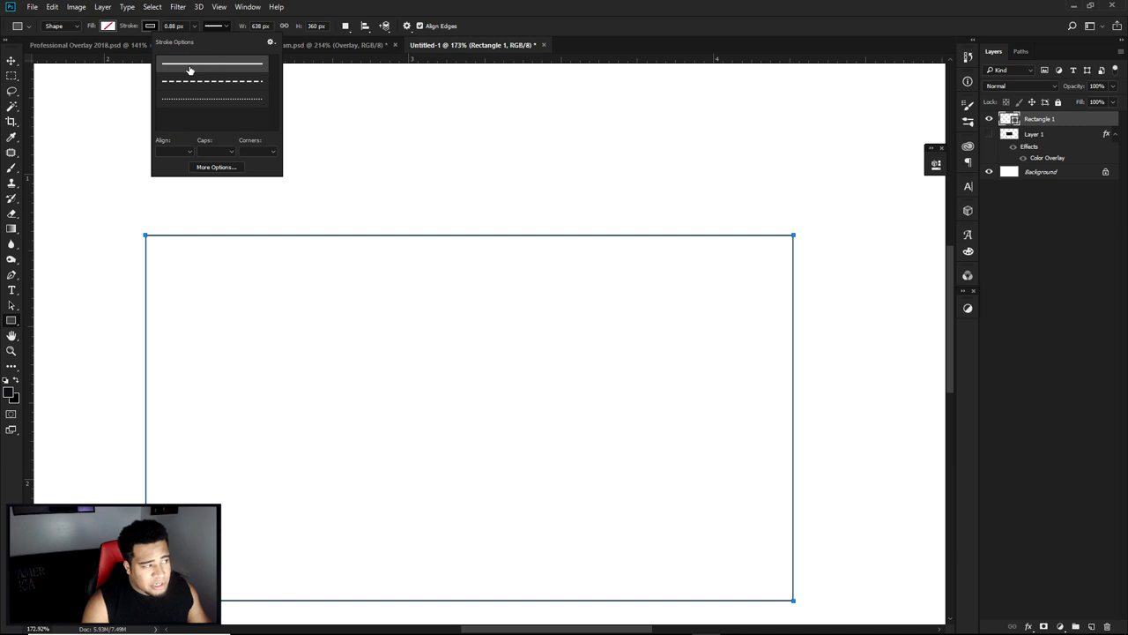
{"action": "left_click", "coordinate": [179, 25]}
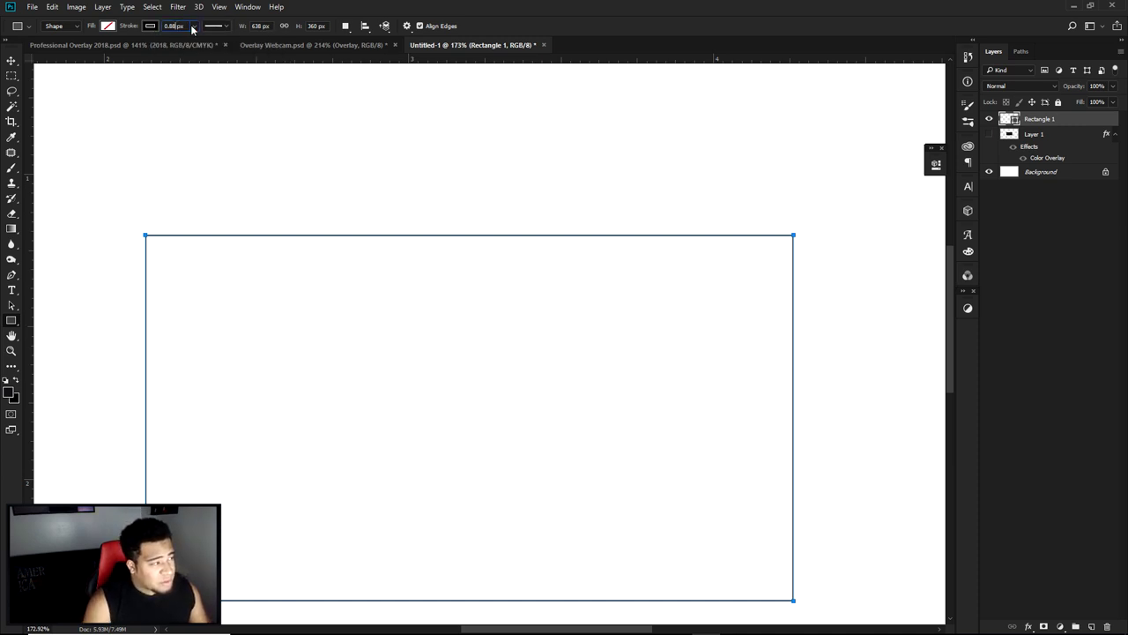
{"action": "left_click", "coordinate": [175, 26]}
{"action": "type", "text": "15"}
{"action": "key", "text": "Return"}
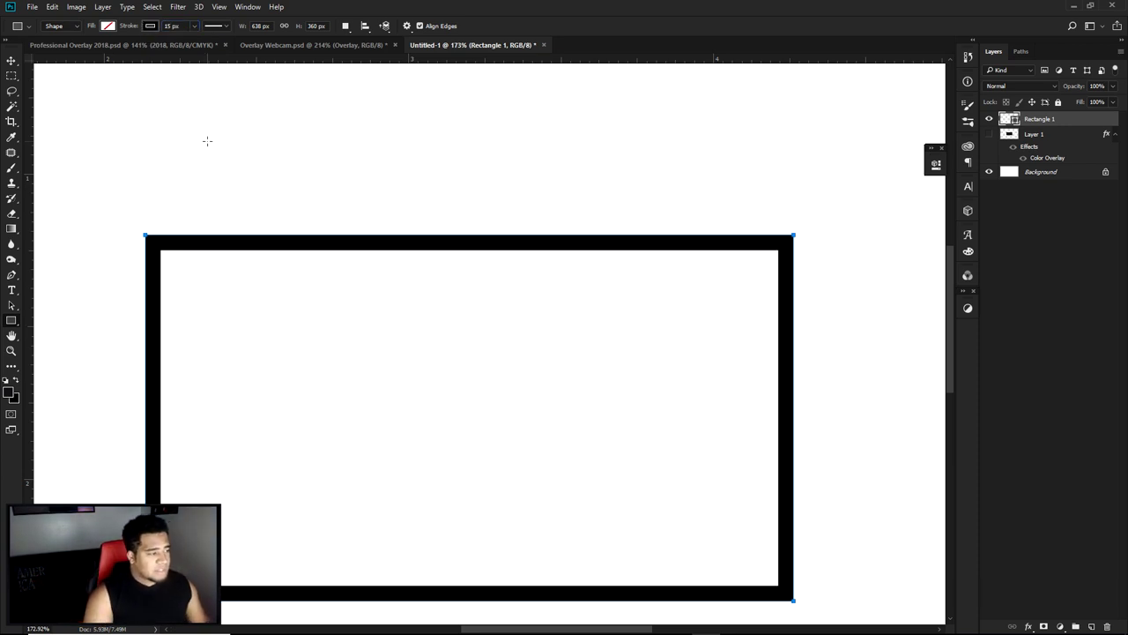
{"action": "left_click", "coordinate": [202, 46]}
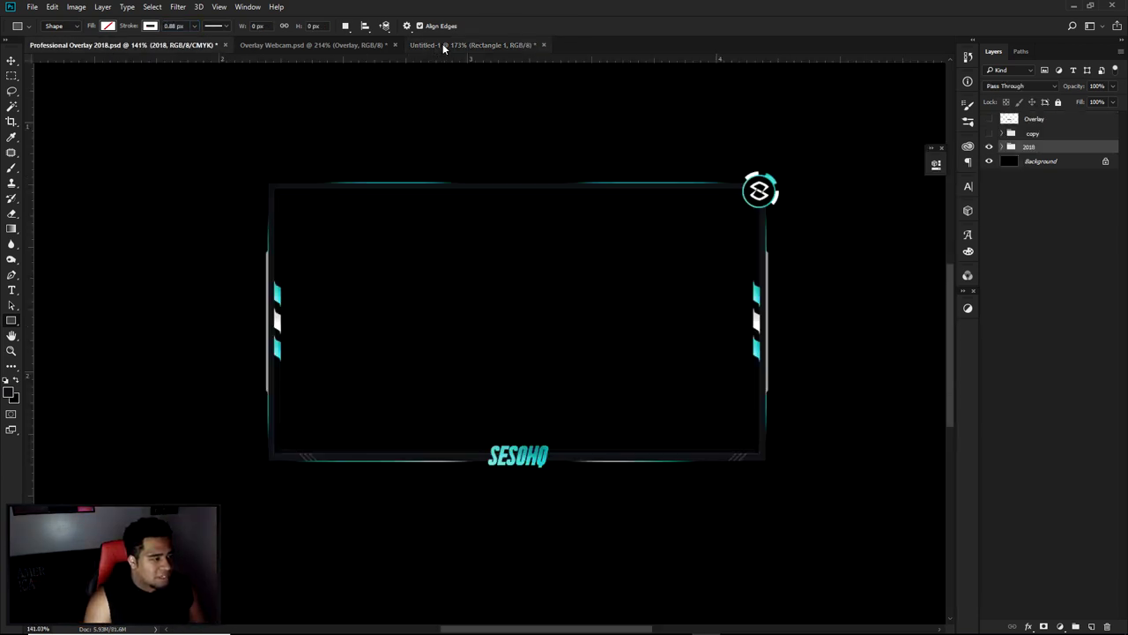
{"action": "left_click", "coordinate": [443, 44]}
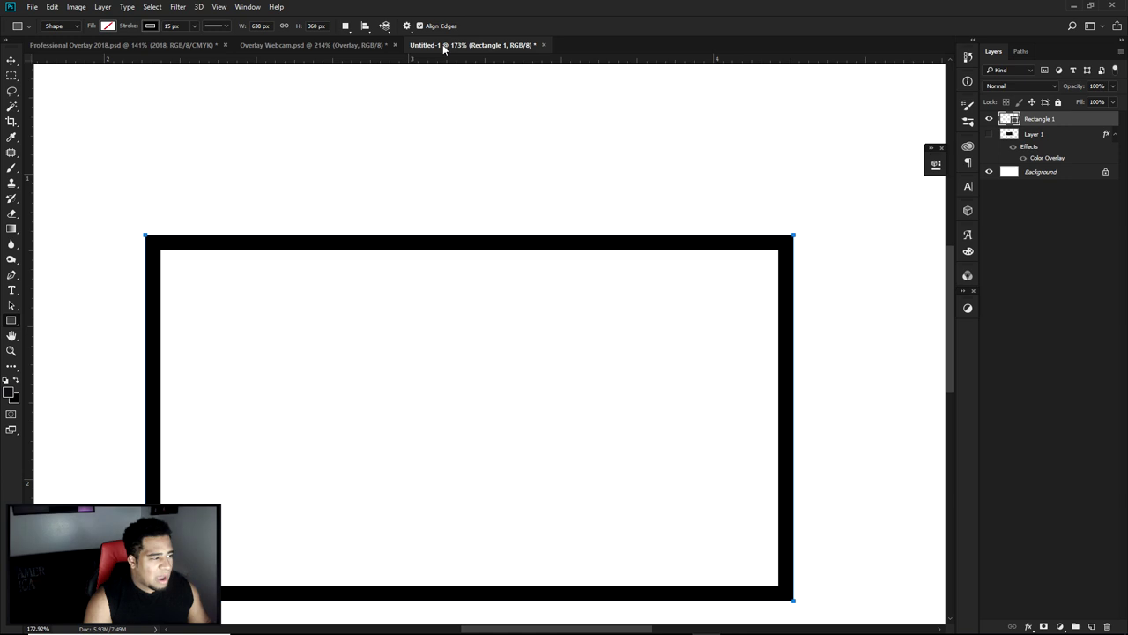
Try dashed and dotted stroke styles, then return the outline to a solid line
{"action": "left_click", "coordinate": [219, 29]}
{"action": "left_click", "coordinate": [211, 81]}
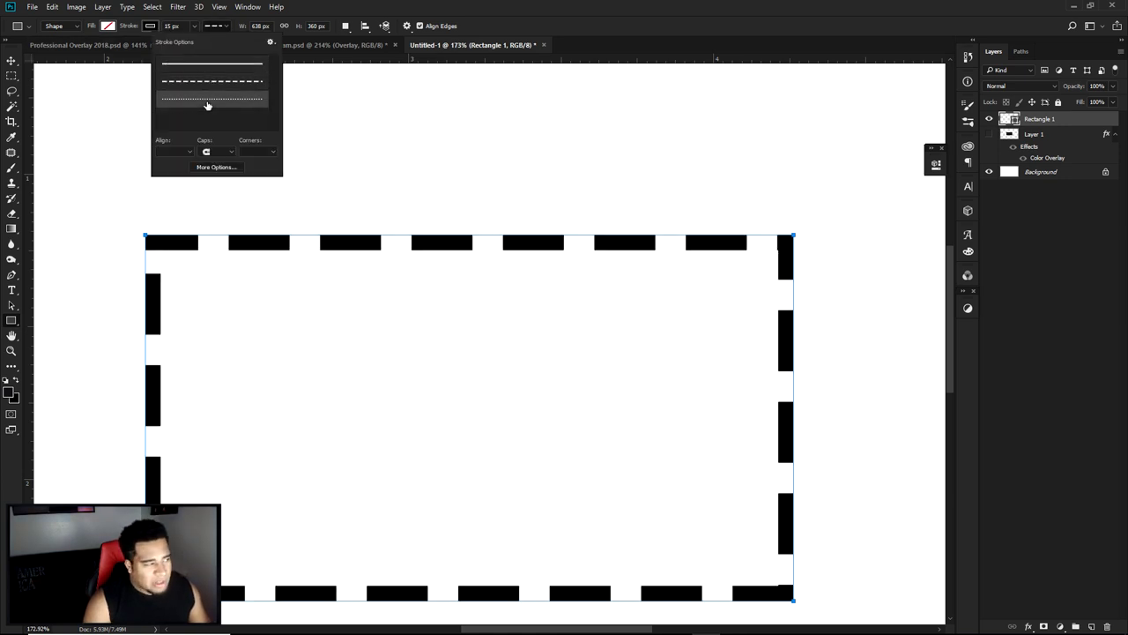
{"action": "left_click", "coordinate": [207, 98]}
{"action": "left_click", "coordinate": [216, 74]}
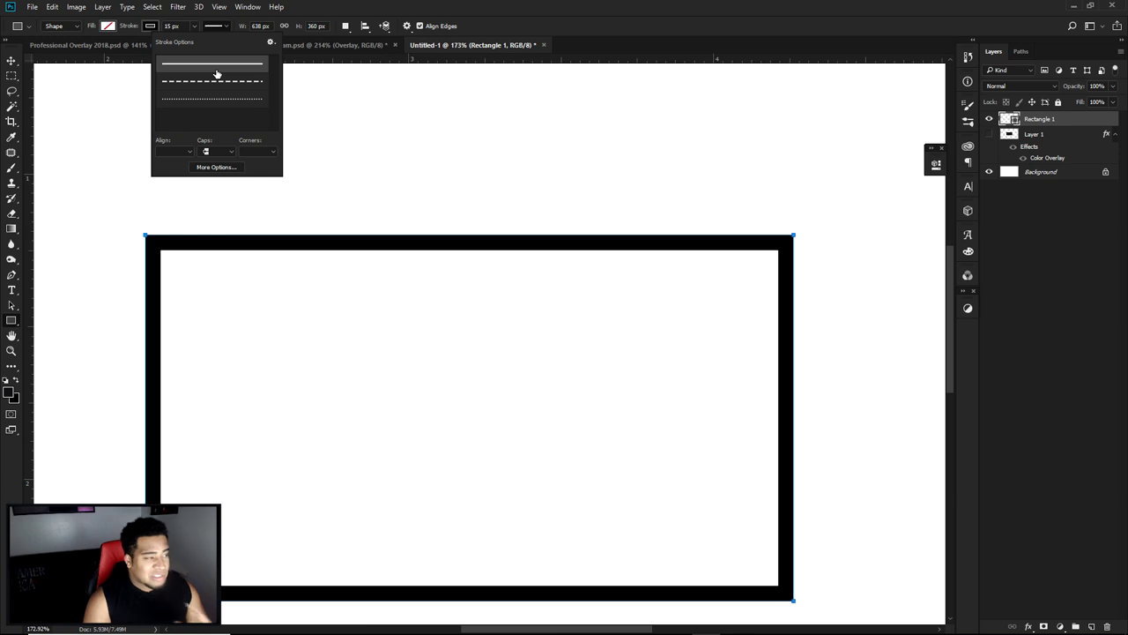
{"action": "left_click", "coordinate": [12, 62]}
{"action": "scroll", "coordinate": [396, 200], "scroll_direction": "down", "scroll_amount": 2}
{"action": "key", "text": "ctrl"}
{"action": "scroll", "coordinate": [429, 223], "scroll_direction": "down", "scroll_amount": 1}
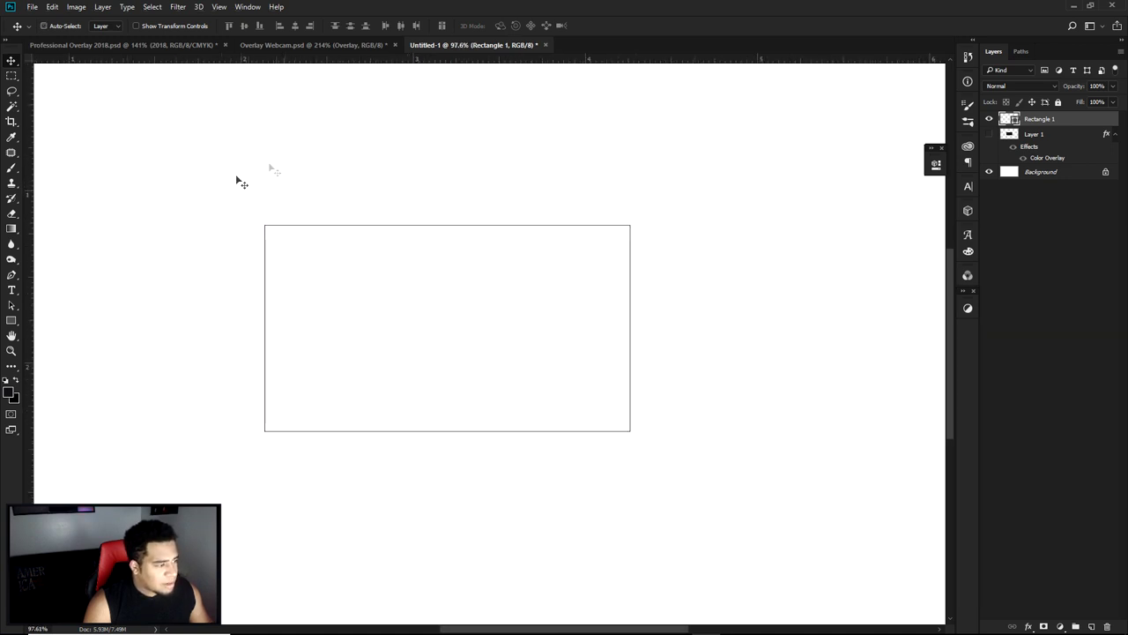
Set the rectangle's stroke width to 15 px in the options bar
{"action": "left_click", "coordinate": [12, 320]}
{"action": "left_click", "coordinate": [173, 26]}
{"action": "type", "text": "15"}
{"action": "left_click", "coordinate": [155, 27]}
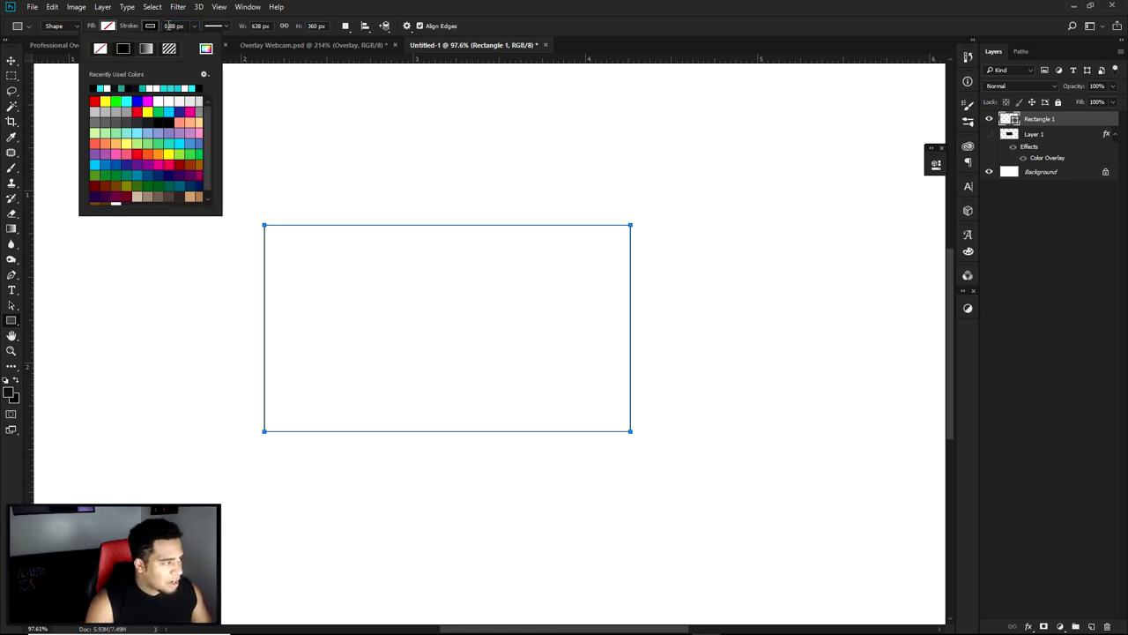
{"action": "left_click", "coordinate": [173, 27]}
{"action": "type", "text": "15"}
{"action": "key", "text": "Return"}
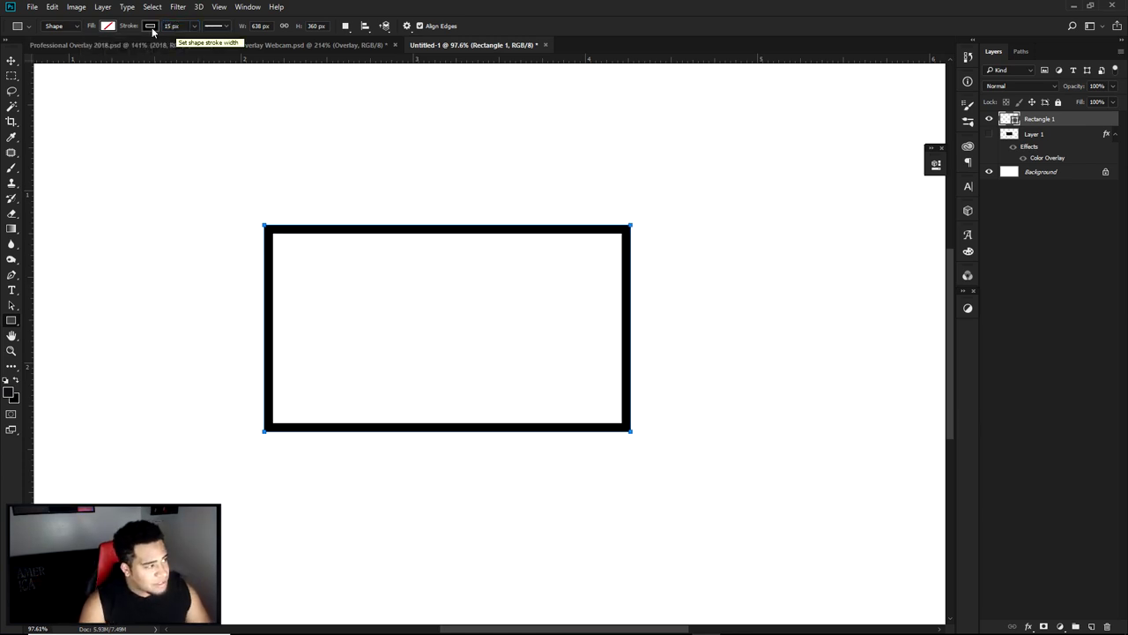
Set the stroke colour to hex 1c1e21 in the Color Picker
{"action": "left_click", "coordinate": [151, 25]}
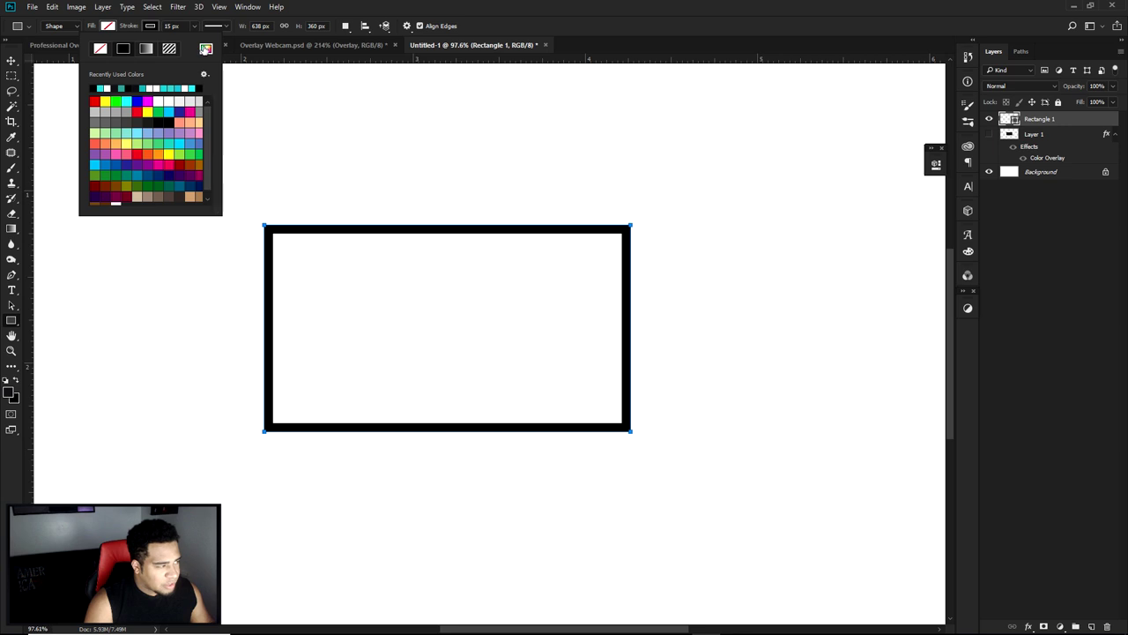
{"action": "left_click", "coordinate": [206, 48]}
{"action": "type", "text": "1c1e21"}
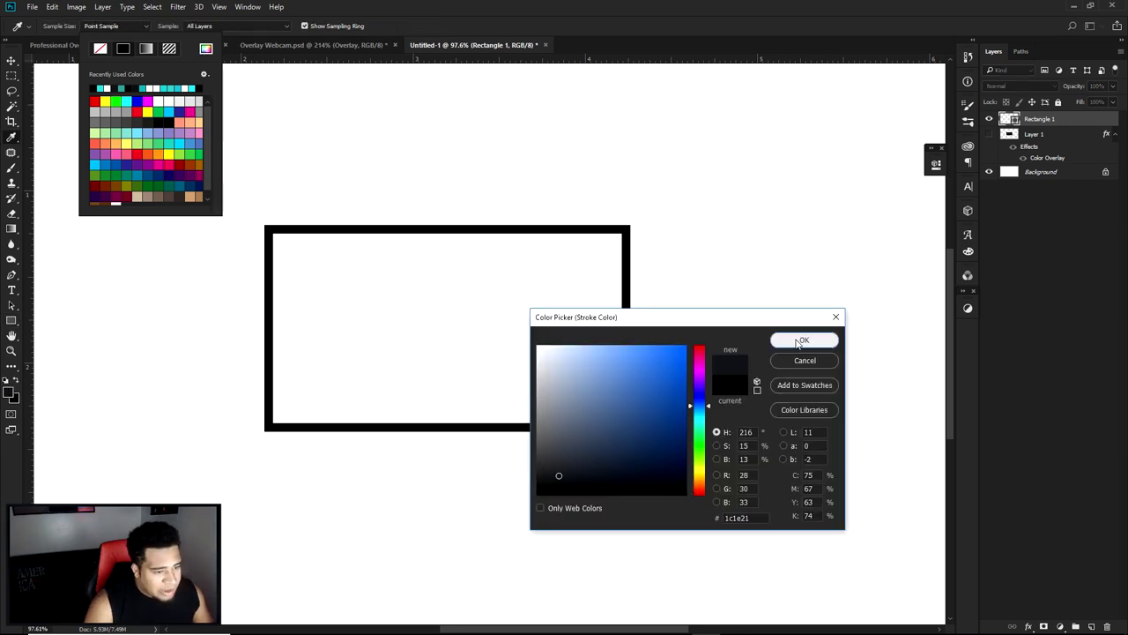
{"action": "left_click", "coordinate": [799, 343]}
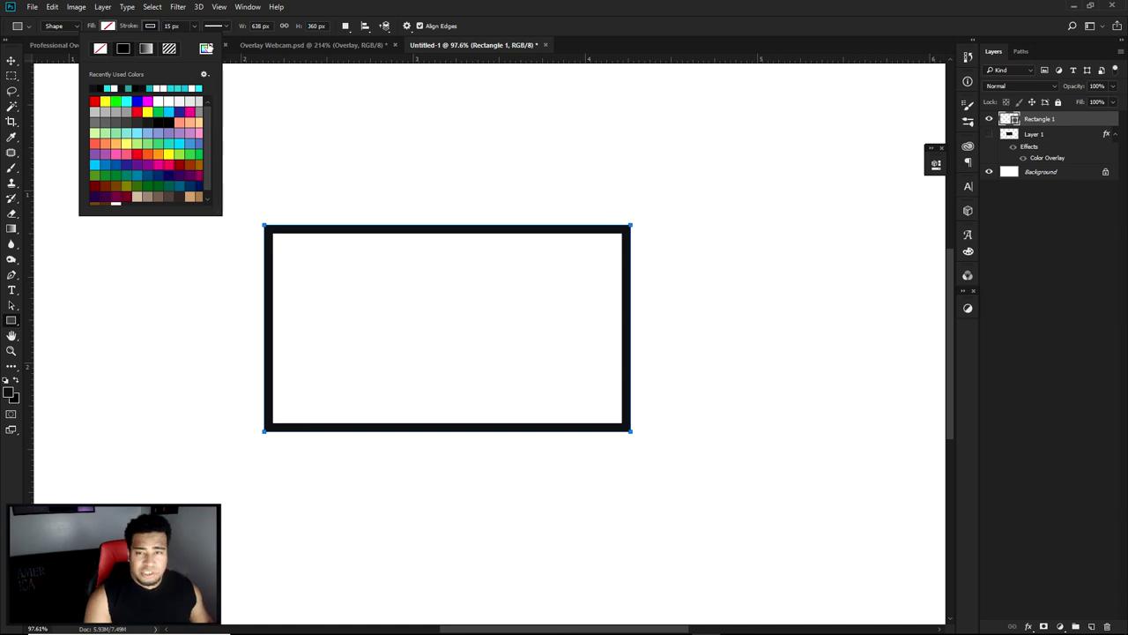
Set the foreground colour to black and fill the Background layer with it
{"action": "left_click", "coordinate": [162, 35]}
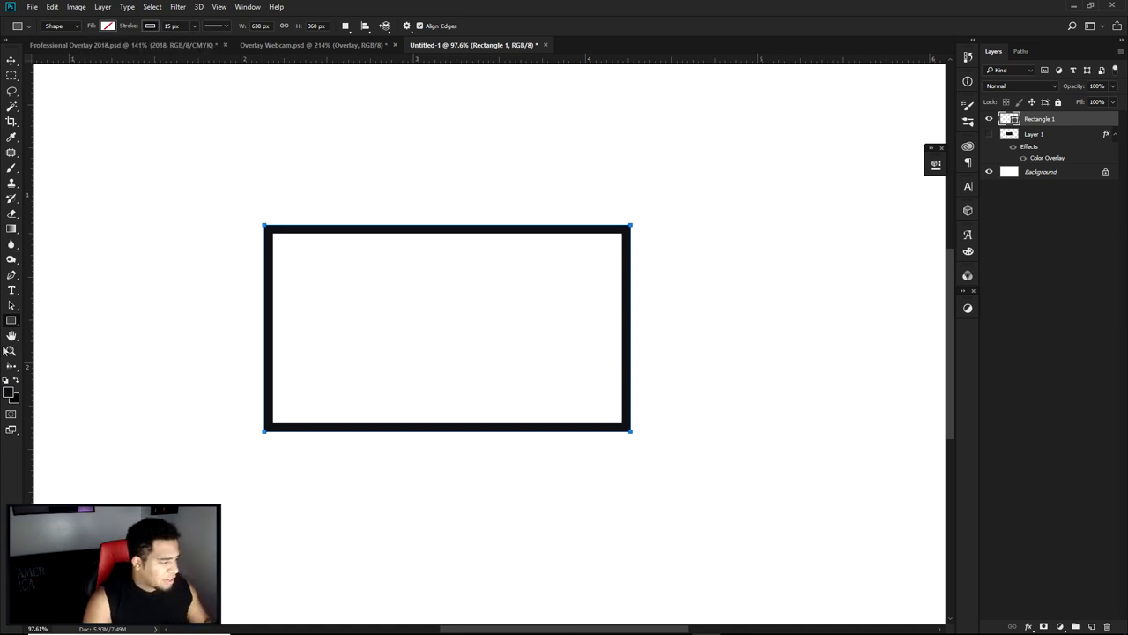
{"action": "left_click", "coordinate": [10, 392]}
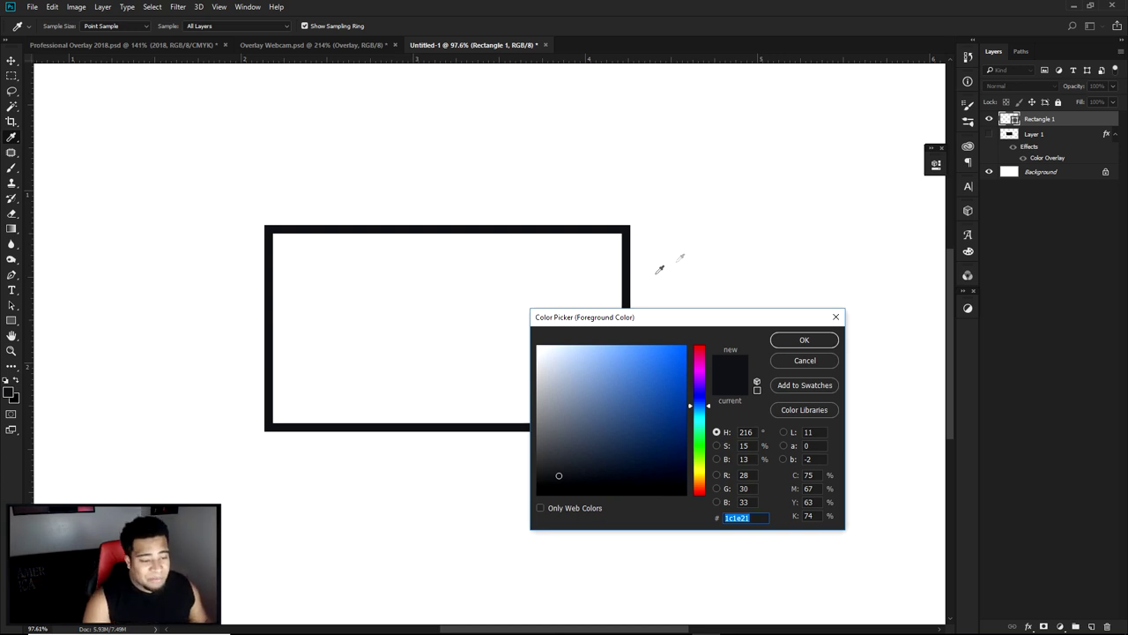
{"action": "left_click", "coordinate": [804, 340]}
{"action": "scroll", "coordinate": [118, 341], "scroll_direction": "down", "scroll_amount": 2}
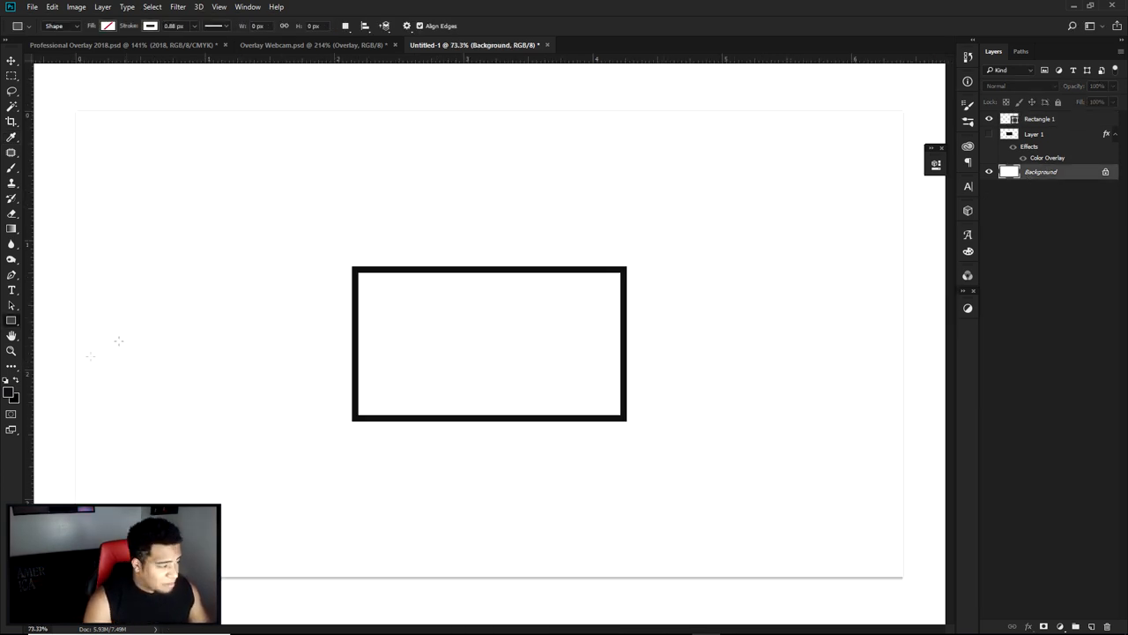
{"action": "left_click", "coordinate": [6, 394]}
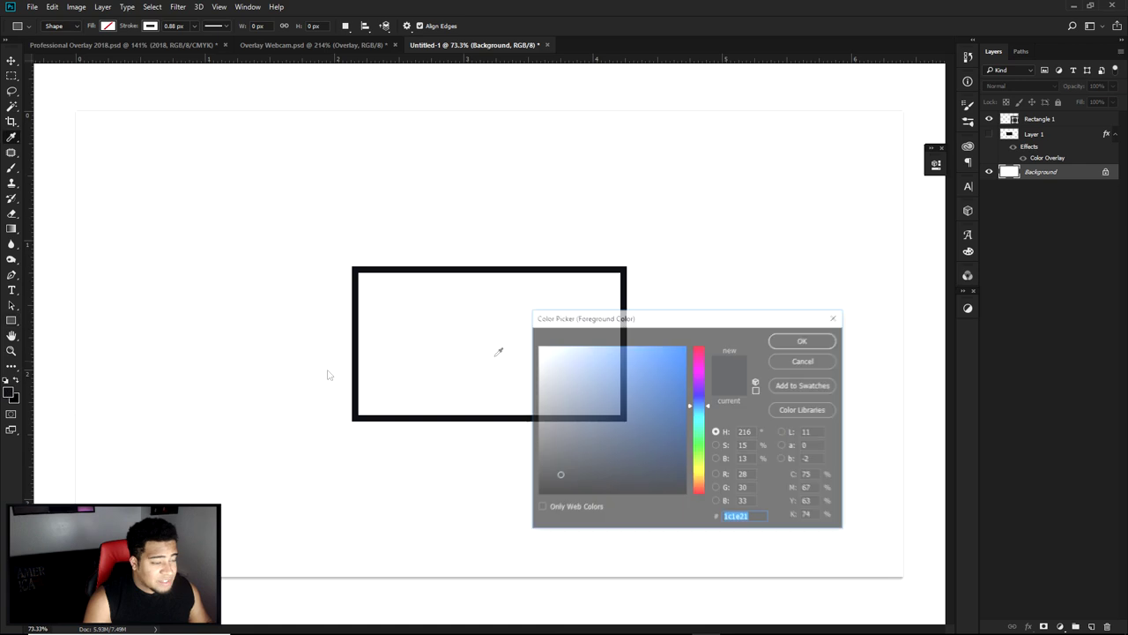
{"action": "key", "text": "Return"}
{"action": "key", "text": "alt+BackSpace"}
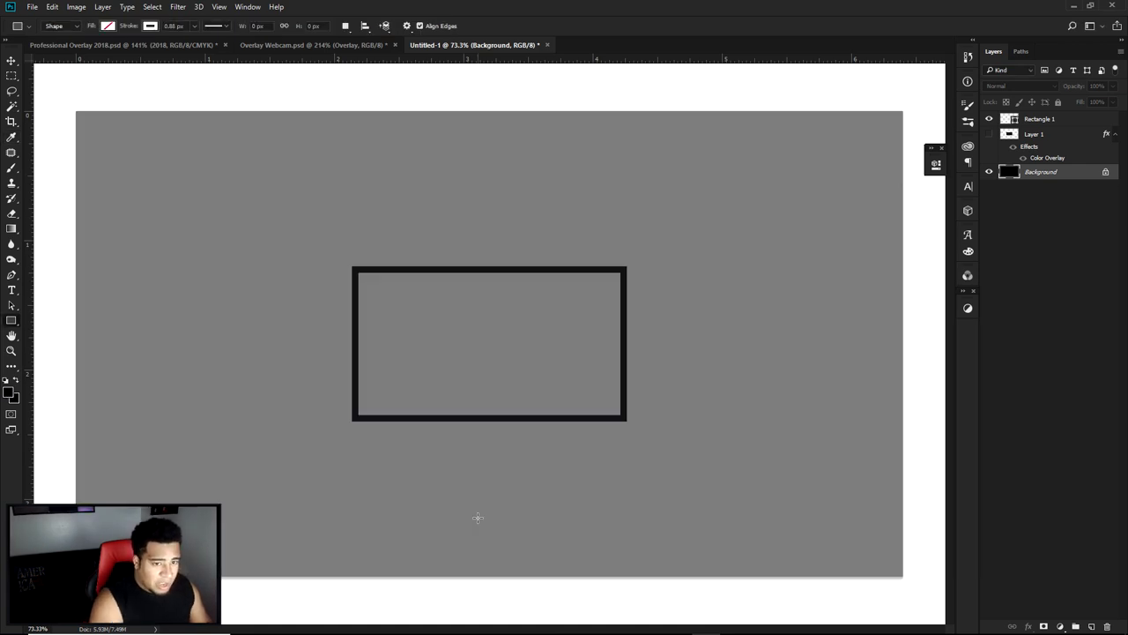
{"action": "key", "text": "v"}
{"action": "scroll", "coordinate": [439, 371], "scroll_direction": "up", "scroll_amount": 2}
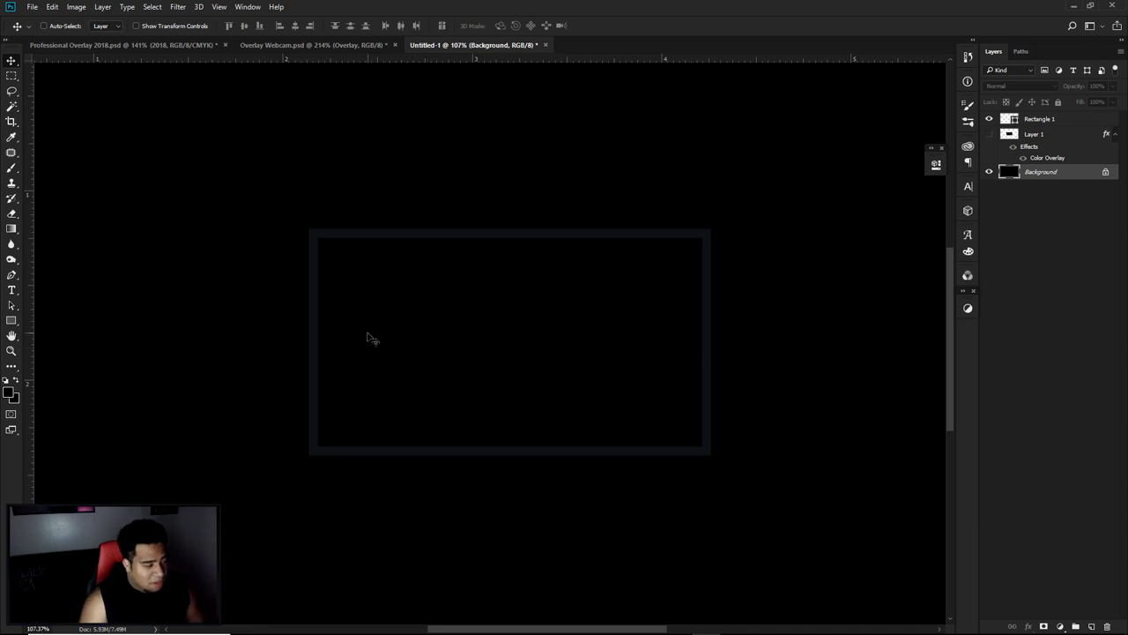
{"action": "left_click", "coordinate": [1038, 133]}
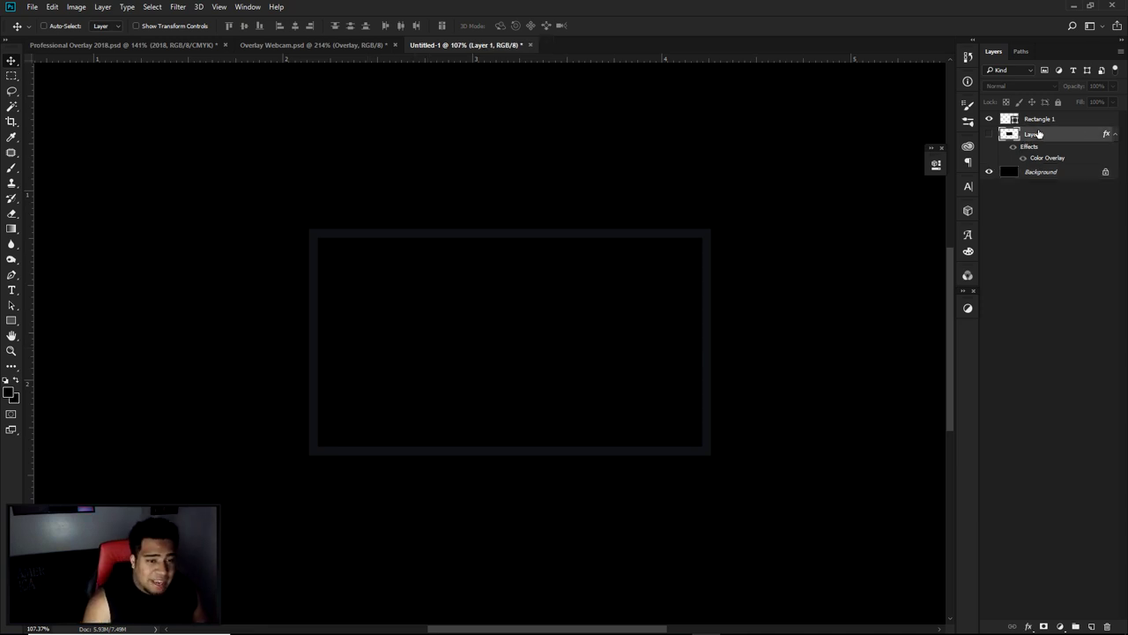
{"action": "left_click", "coordinate": [207, 45]}
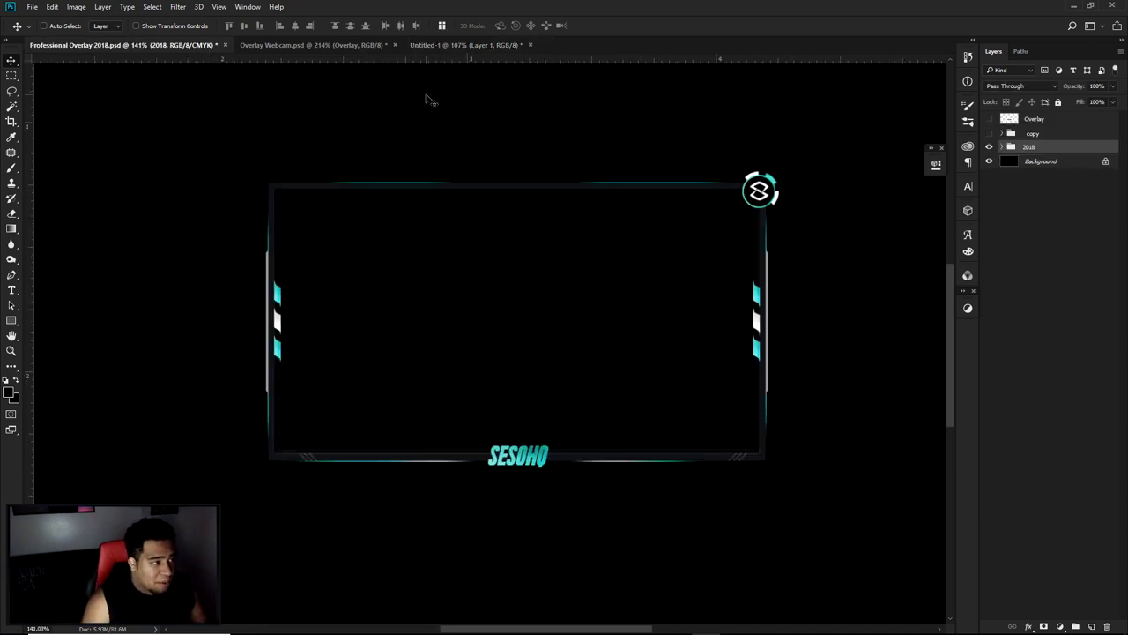
{"action": "scroll", "coordinate": [277, 194], "scroll_direction": "up", "scroll_amount": 4}
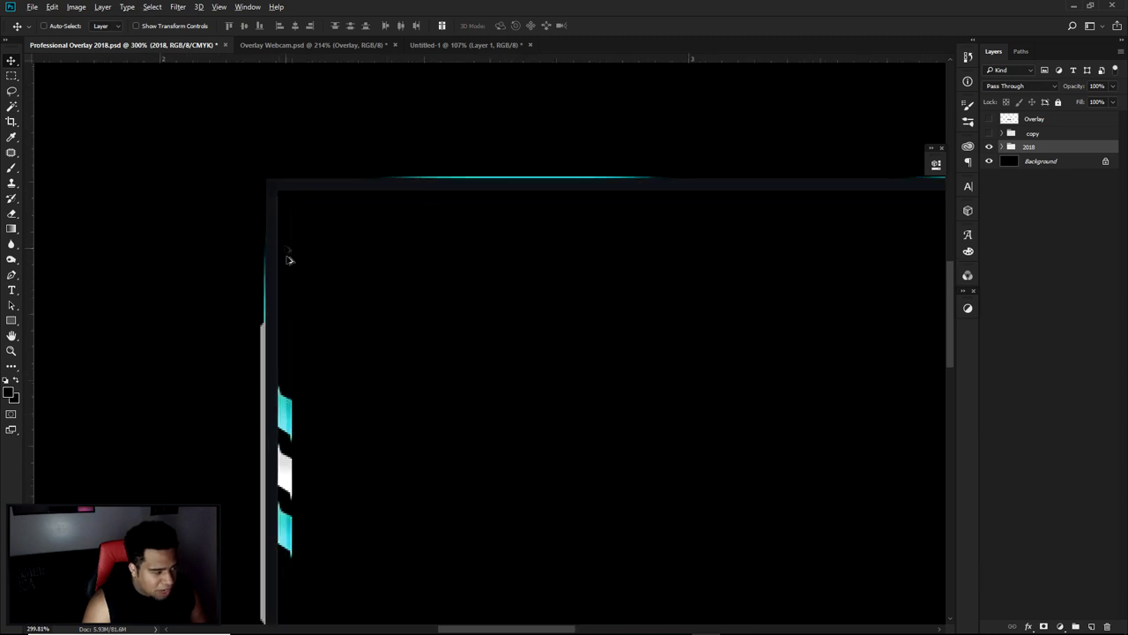
{"action": "scroll", "coordinate": [380, 386], "scroll_direction": "down", "scroll_amount": 3}
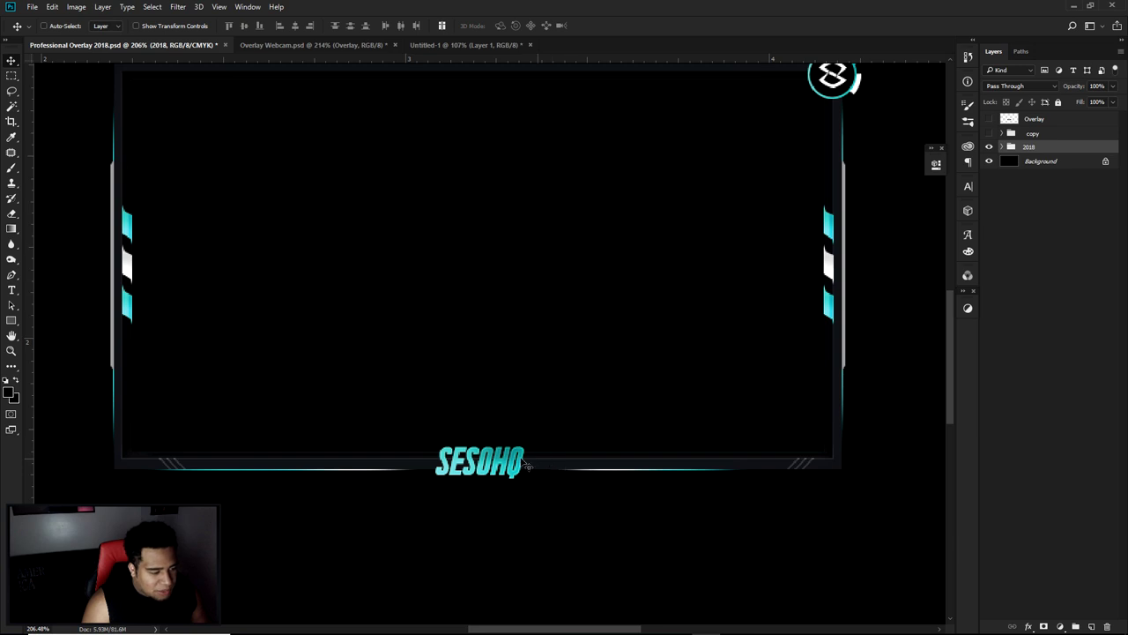
{"action": "scroll", "coordinate": [178, 411], "scroll_direction": "down", "scroll_amount": 2}
{"action": "left_click_drag", "start_coordinate": [241, 361], "coordinate": [258, 384]}
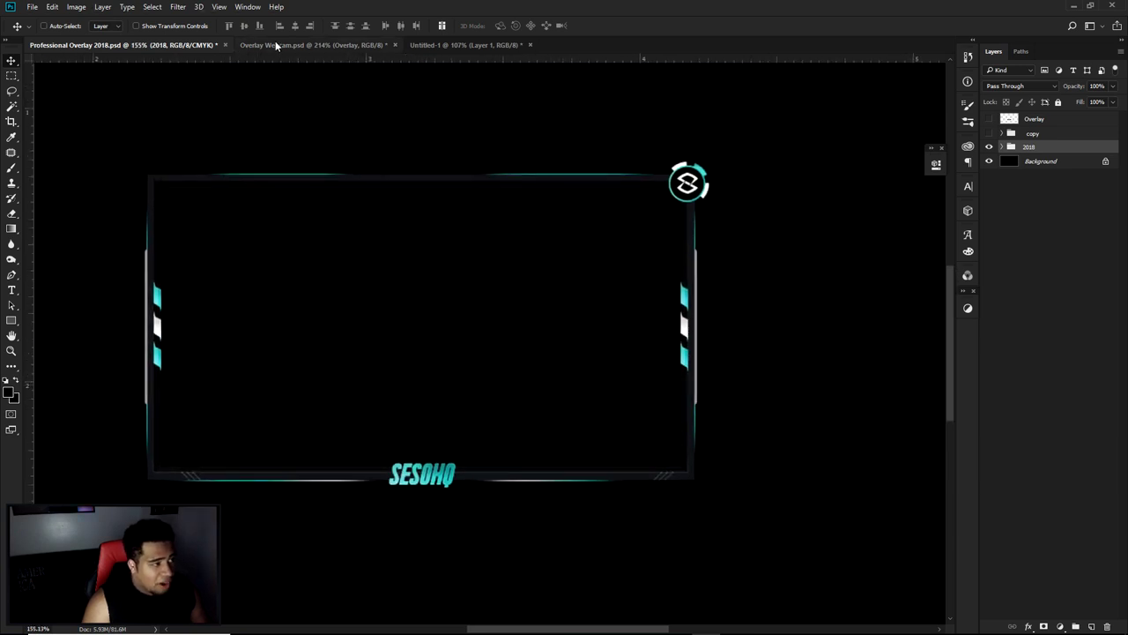
{"action": "left_click", "coordinate": [439, 45]}
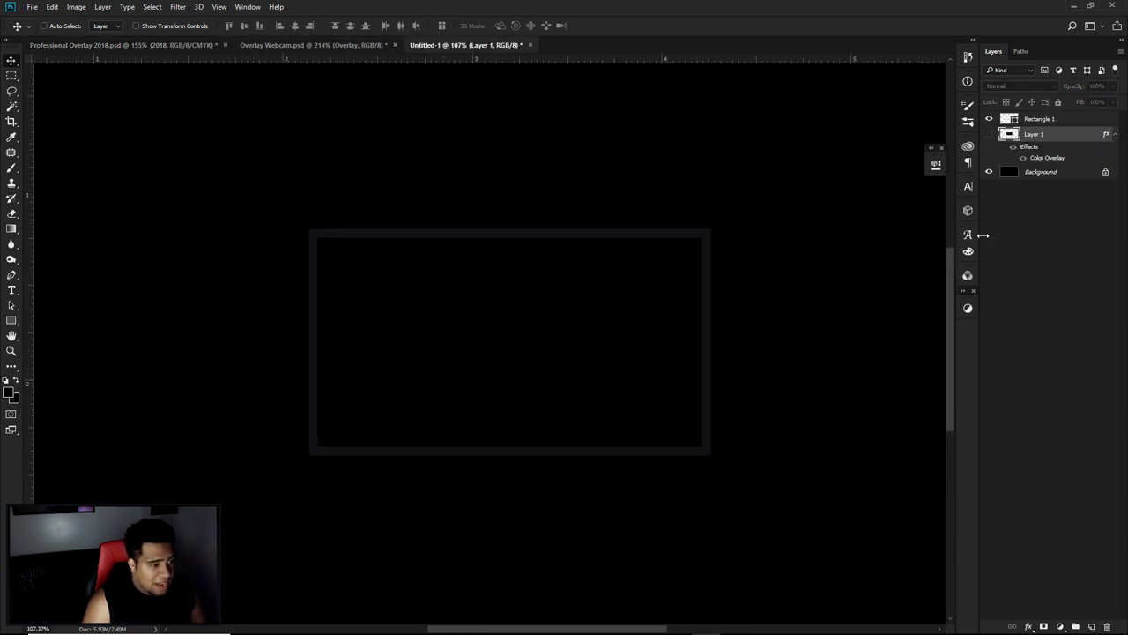
Add Layer 2 above Rectangle 1 as a clipping mask
{"action": "left_click", "coordinate": [1046, 122]}
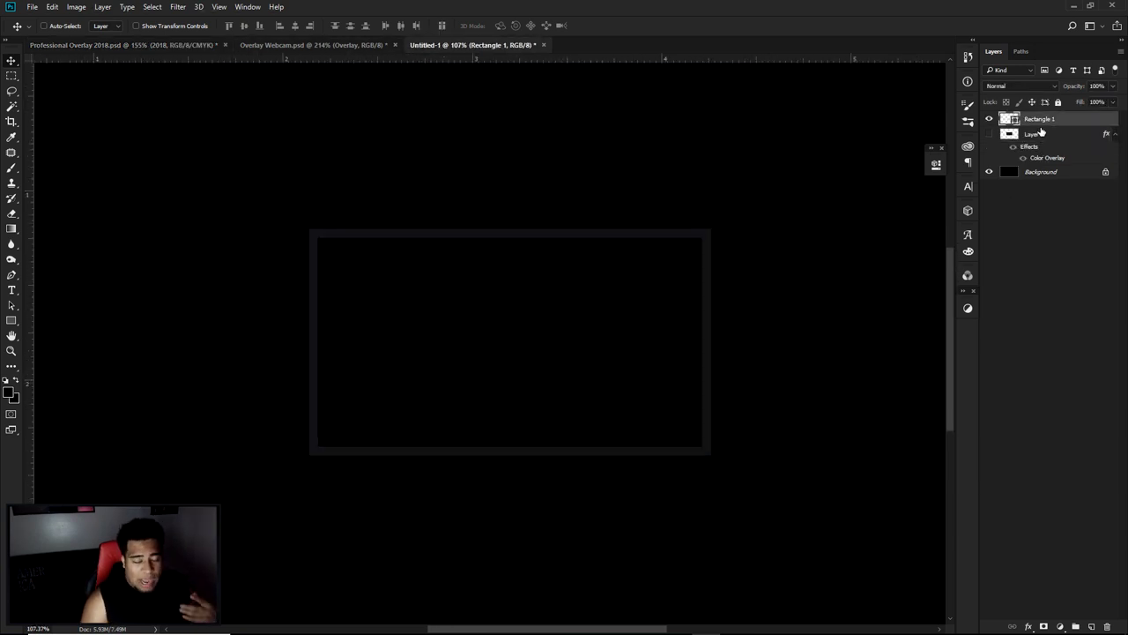
{"action": "left_click", "coordinate": [1091, 626]}
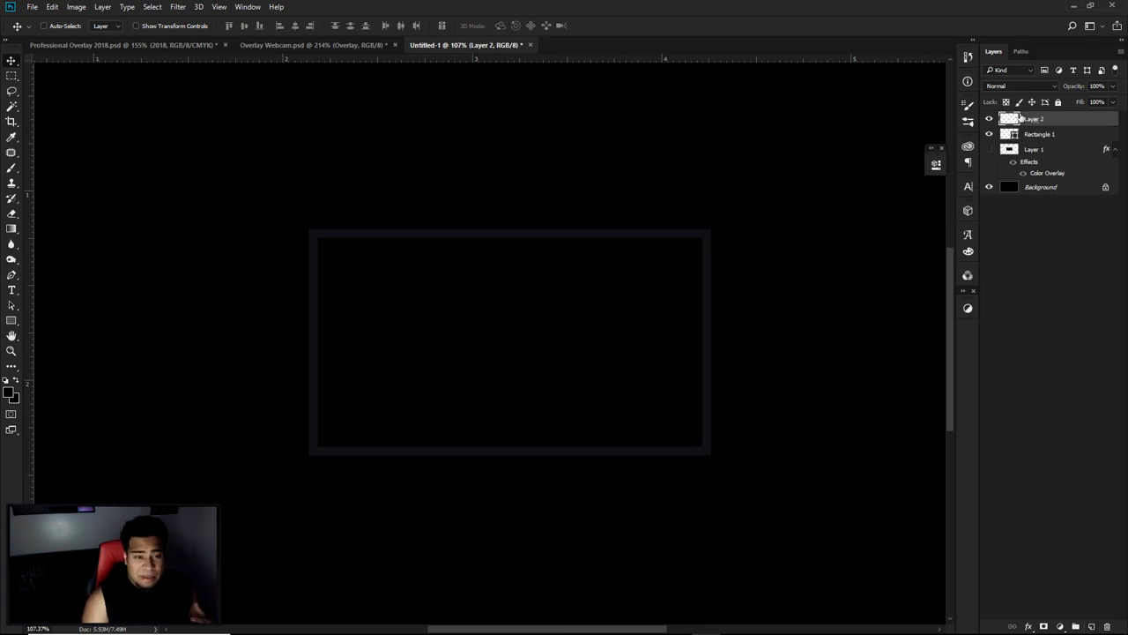
{"action": "right_click", "coordinate": [1045, 120]}
{"action": "left_click", "coordinate": [934, 313]}
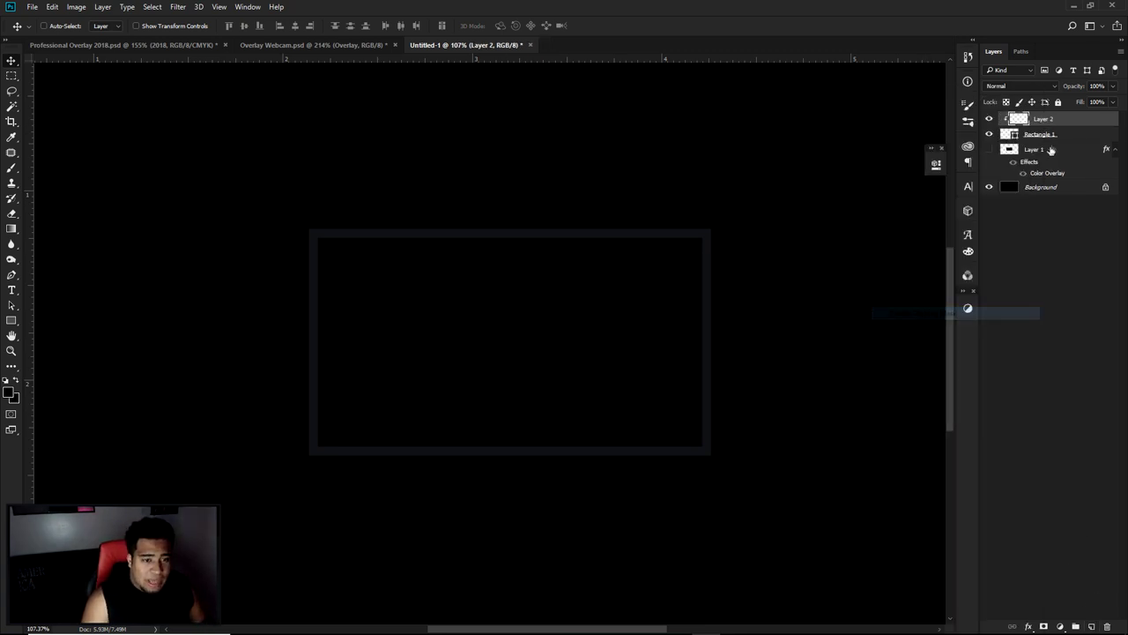
Drag a rectangular marquee selection along the frame's inner edge
{"action": "key", "text": "m"}
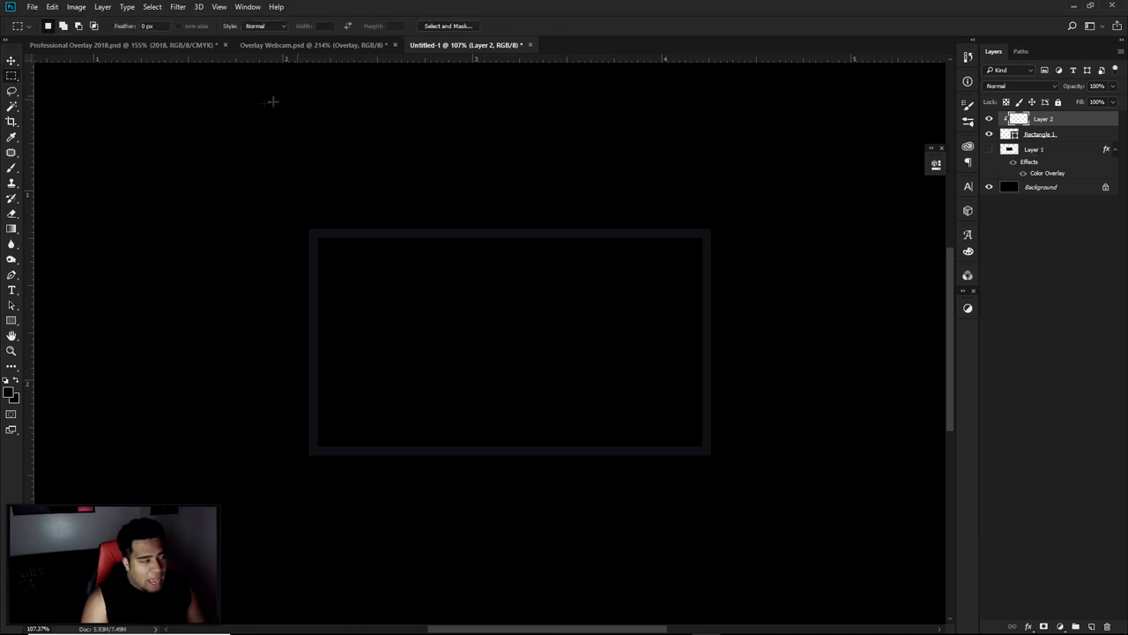
{"action": "right_click", "coordinate": [8, 79]}
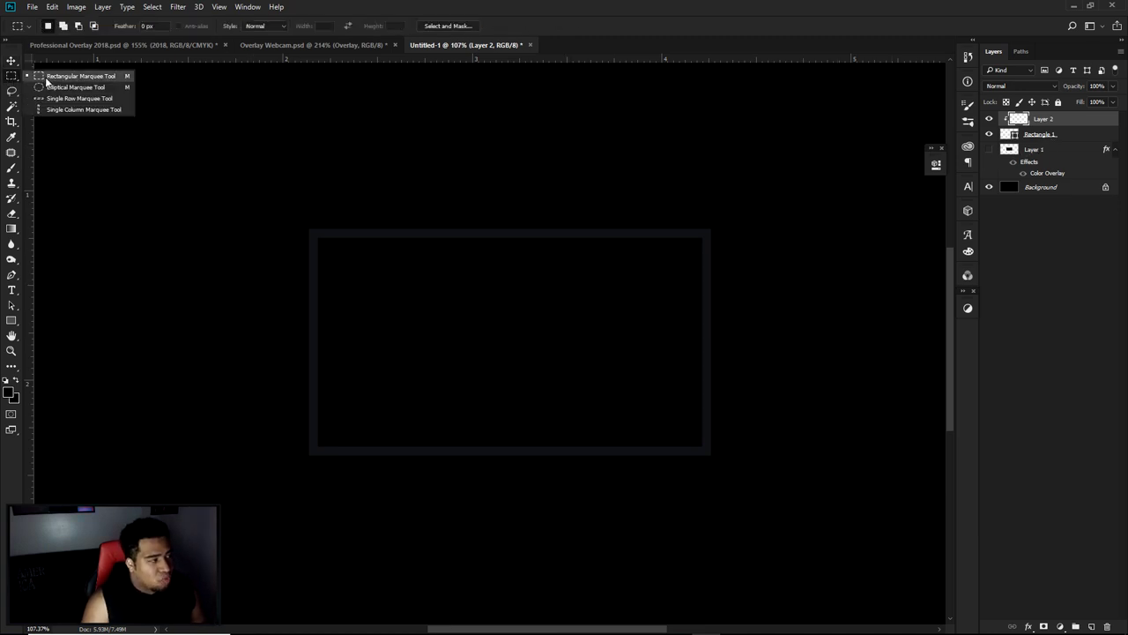
{"action": "left_click", "coordinate": [47, 78]}
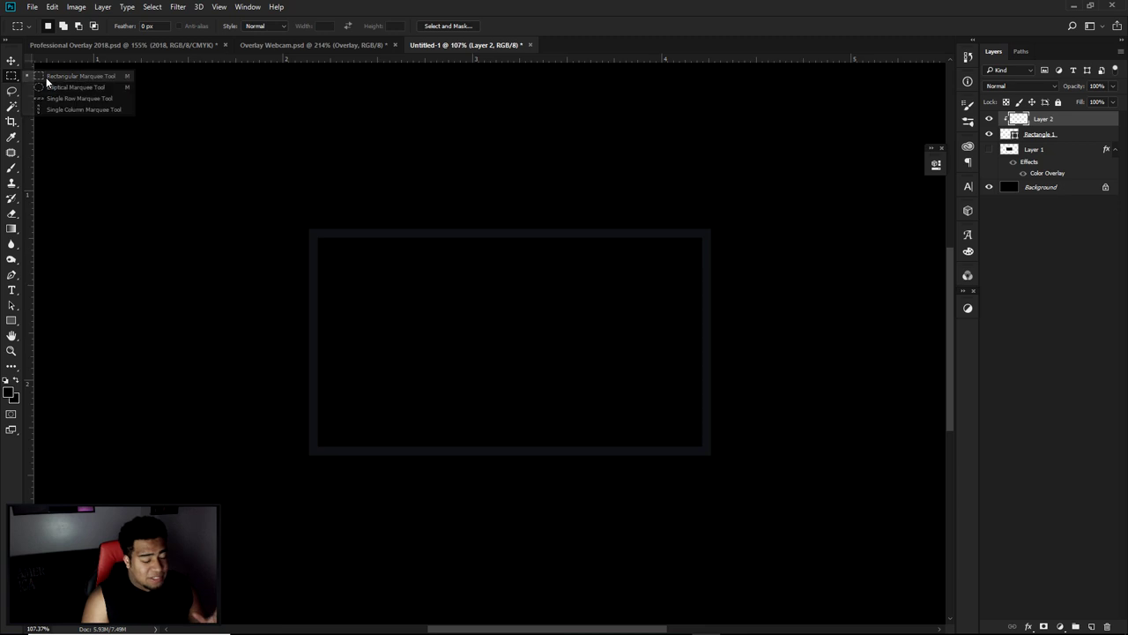
{"action": "key", "text": "super"}
{"action": "key", "text": "super"}
{"action": "scroll", "coordinate": [318, 228], "scroll_direction": "up", "scroll_amount": 3}
{"action": "scroll", "coordinate": [318, 228], "scroll_direction": "up", "scroll_amount": 5}
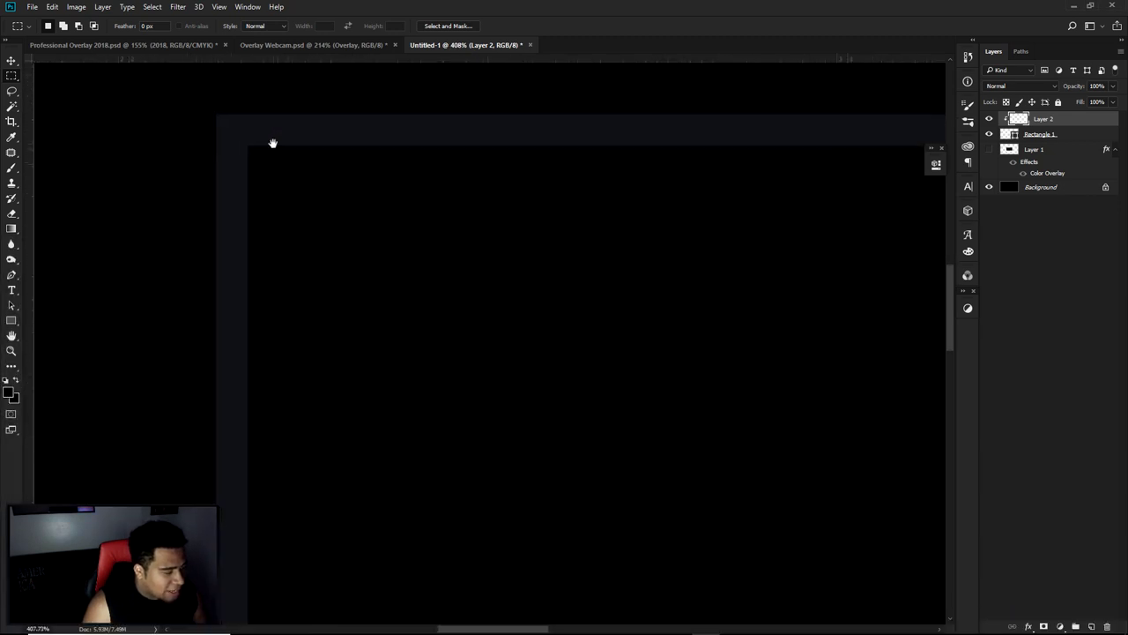
{"action": "left_click_drag", "start_coordinate": [208, 116], "coordinate": [707, 546]}
{"action": "scroll", "coordinate": [394, 485], "scroll_direction": "down", "scroll_amount": 3}
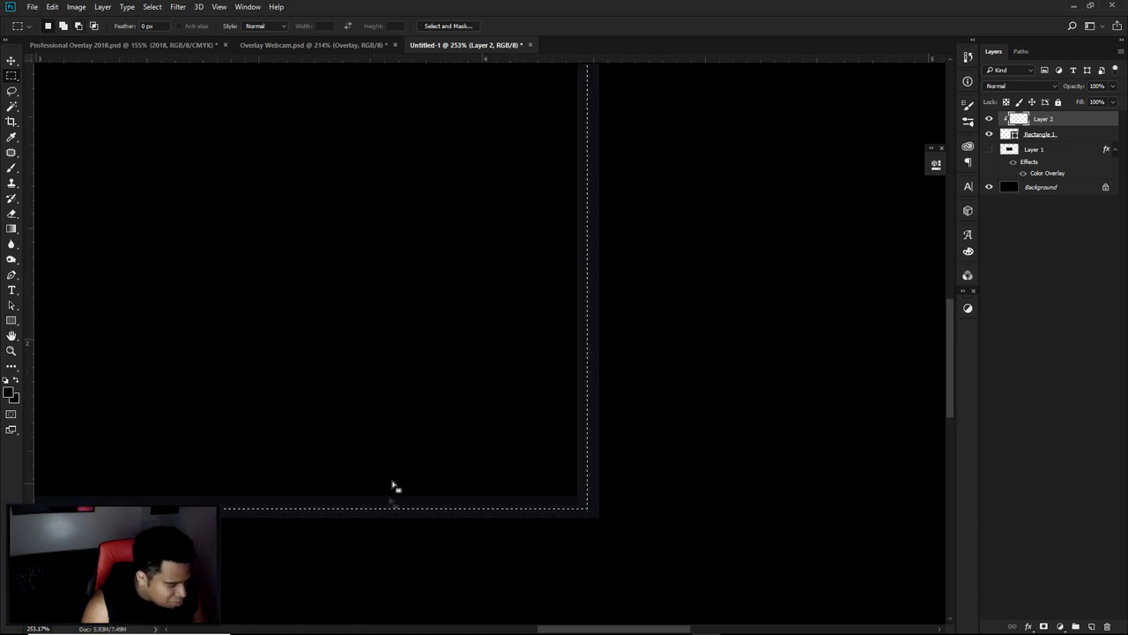
{"action": "scroll", "coordinate": [394, 486], "scroll_direction": "down", "scroll_amount": 3}
{"action": "scroll", "coordinate": [517, 255], "scroll_direction": "left", "scroll_amount": 3}
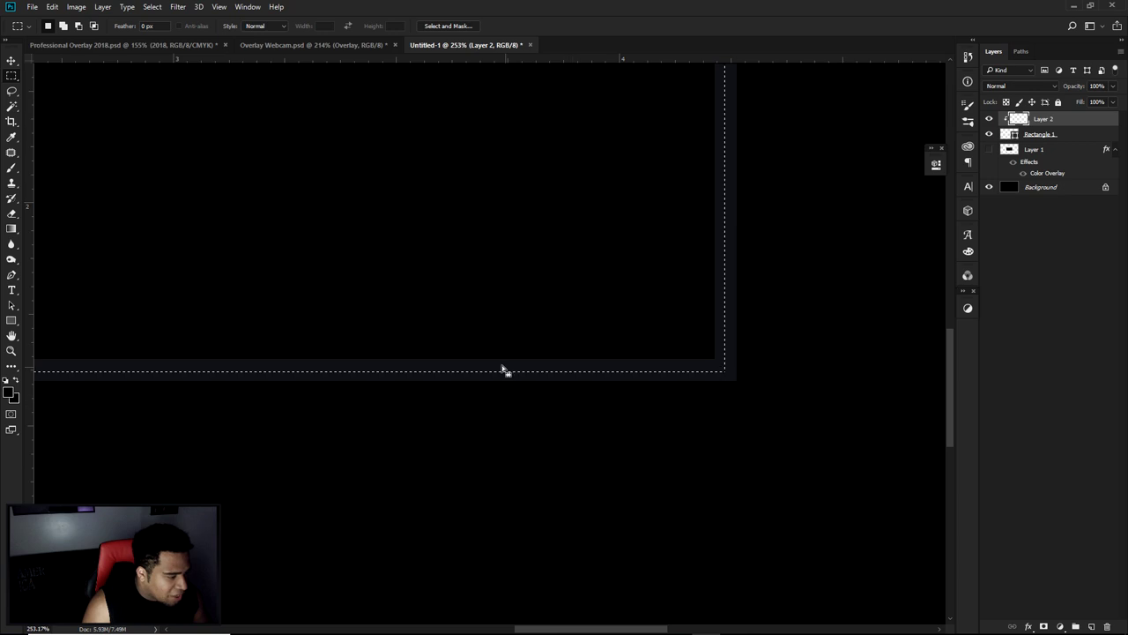
Transform the selection, nudging its bottom edge slightly up
{"action": "right_click", "coordinate": [667, 365]}
{"action": "left_click", "coordinate": [715, 517]}
{"action": "scroll", "coordinate": [395, 353], "scroll_direction": "up", "scroll_amount": 2}
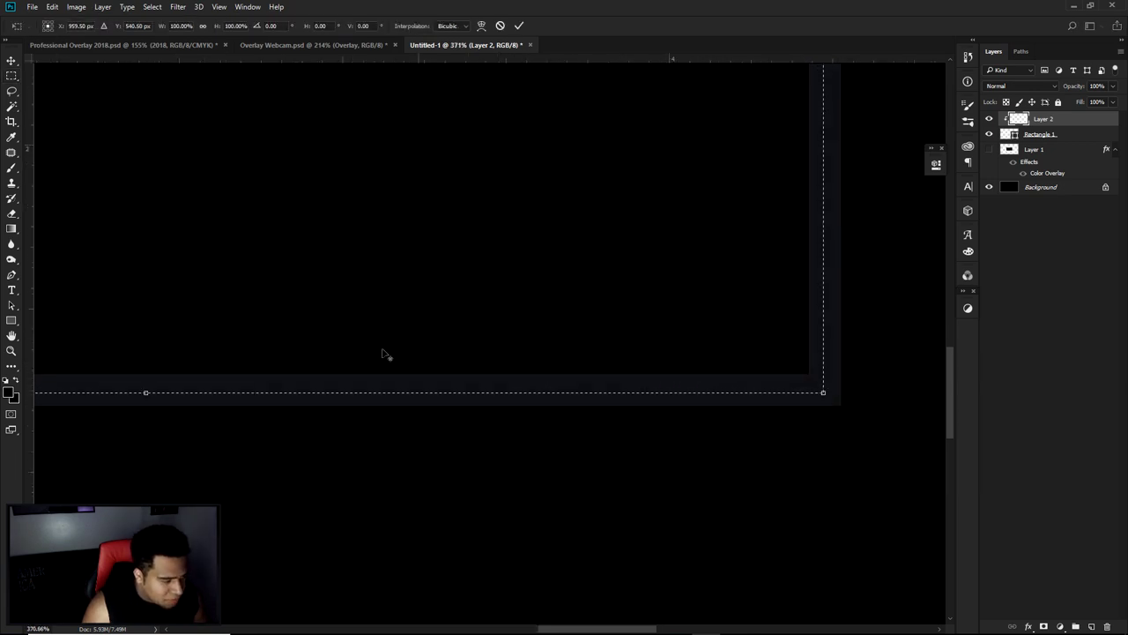
{"action": "left_click_drag", "start_coordinate": [144, 392], "coordinate": [144, 389]}
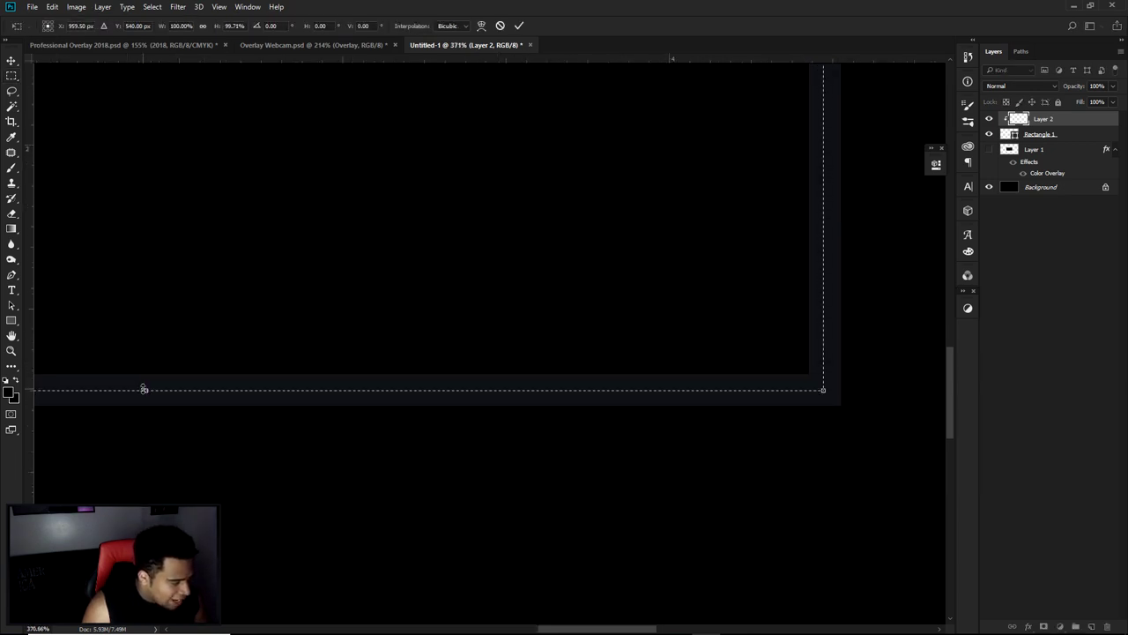
{"action": "key", "text": "Return"}
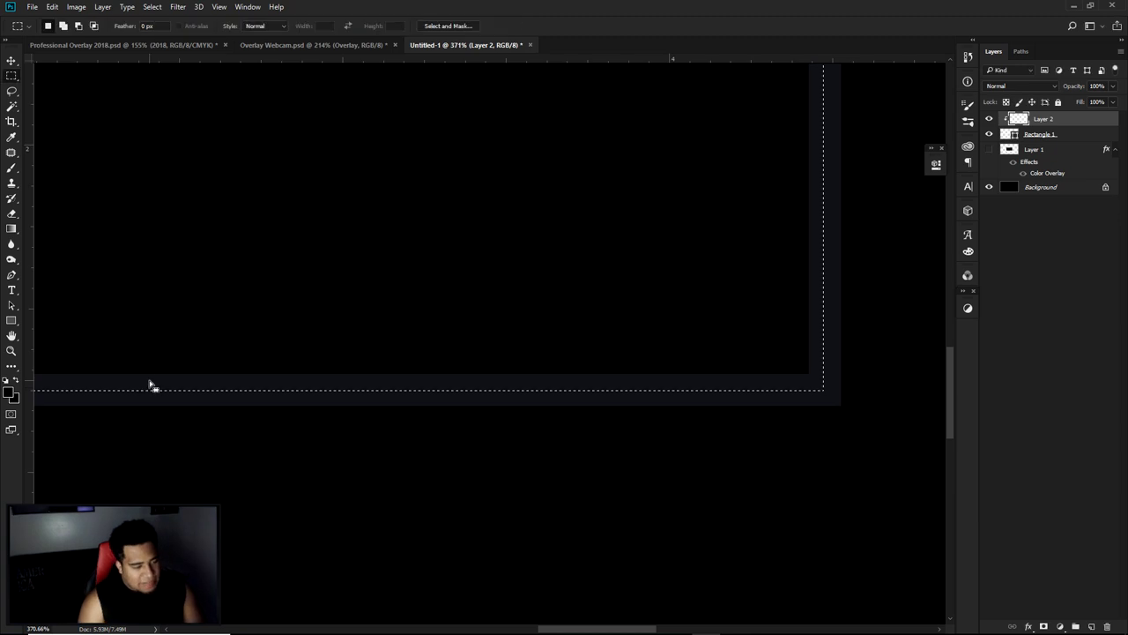
{"action": "scroll", "coordinate": [202, 330], "scroll_direction": "down", "scroll_amount": 4}
{"action": "left_click_drag", "start_coordinate": [468, 438], "coordinate": [480, 390]}
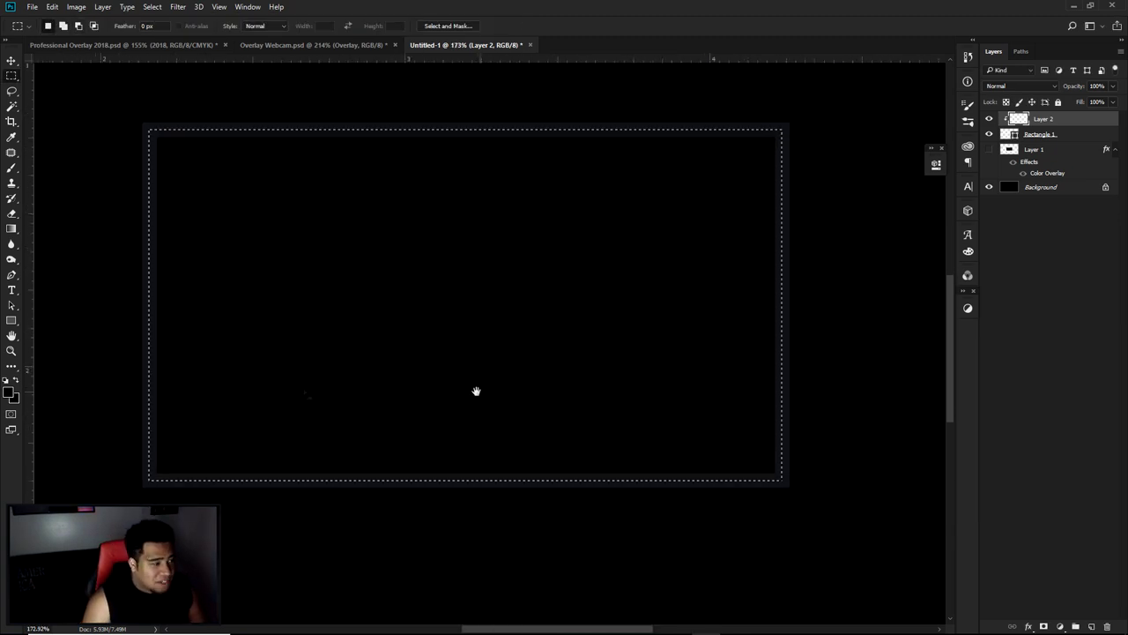
Confirm colour hex 0d0e0f and fill the Layer 2 selection with it
{"action": "left_click", "coordinate": [10, 399]}
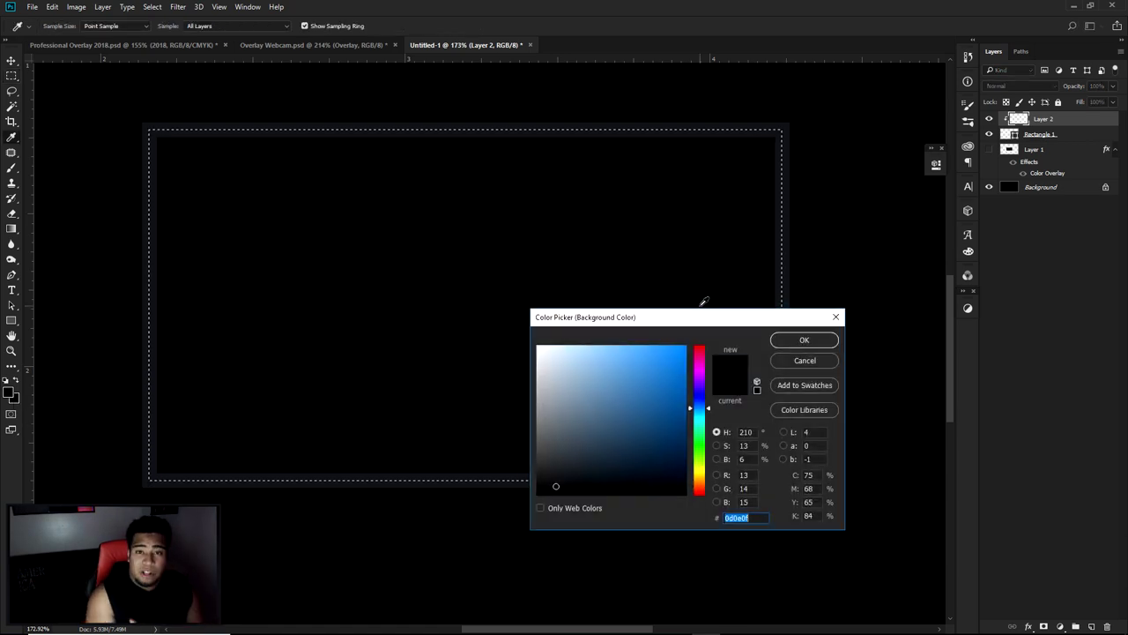
{"action": "left_click", "coordinate": [760, 518]}
{"action": "left_click_drag", "start_coordinate": [760, 518], "coordinate": [724, 518]}
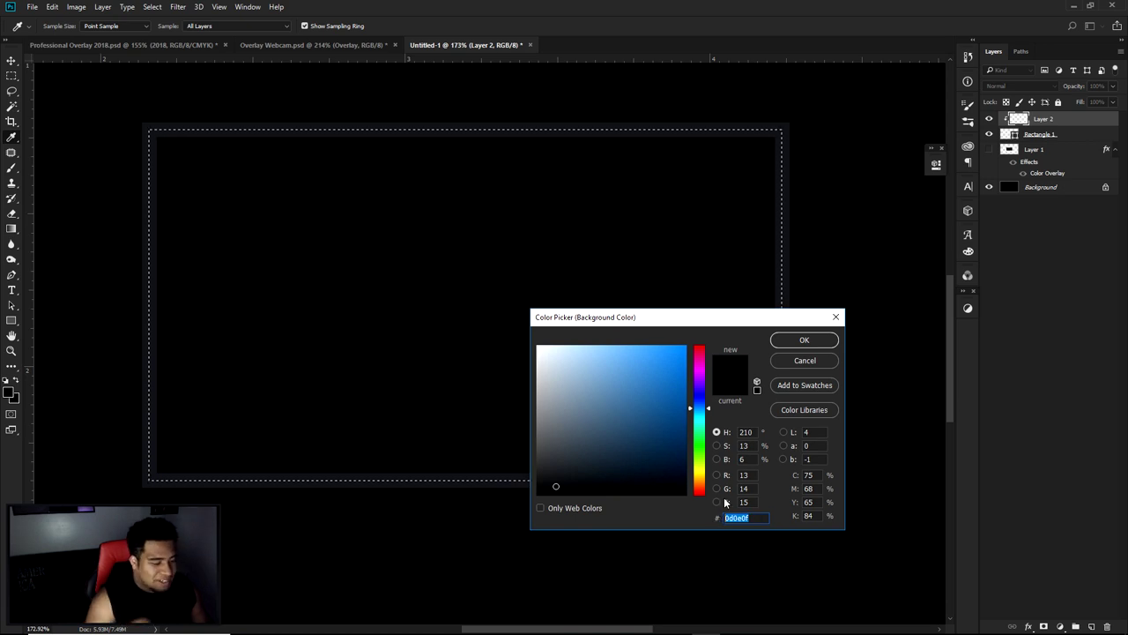
{"action": "key", "text": "m"}
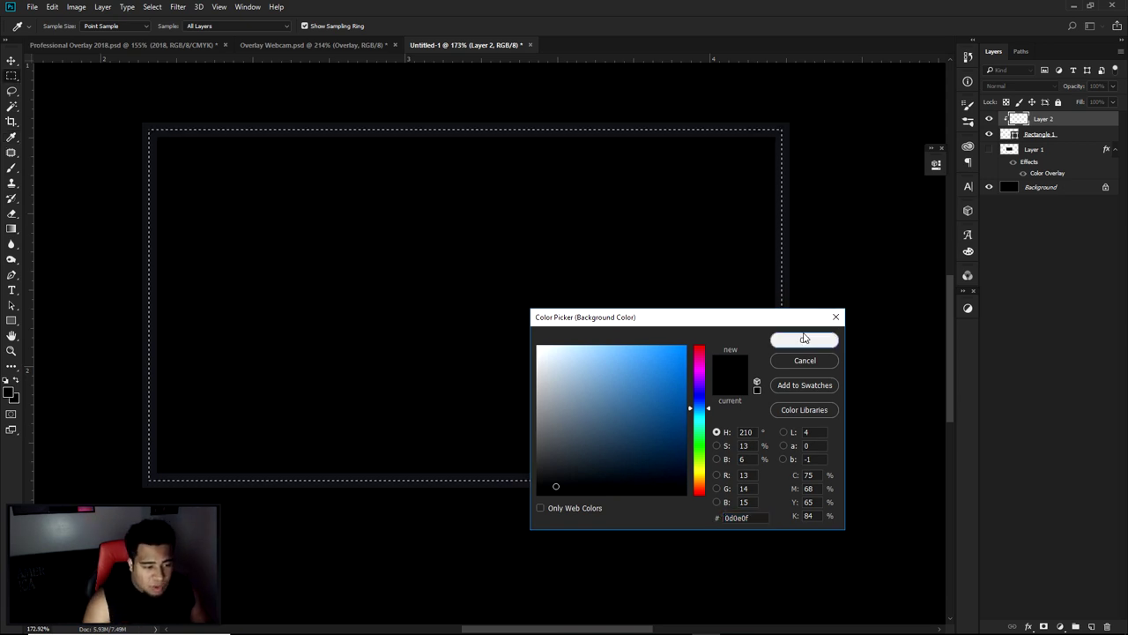
{"action": "left_click", "coordinate": [804, 337]}
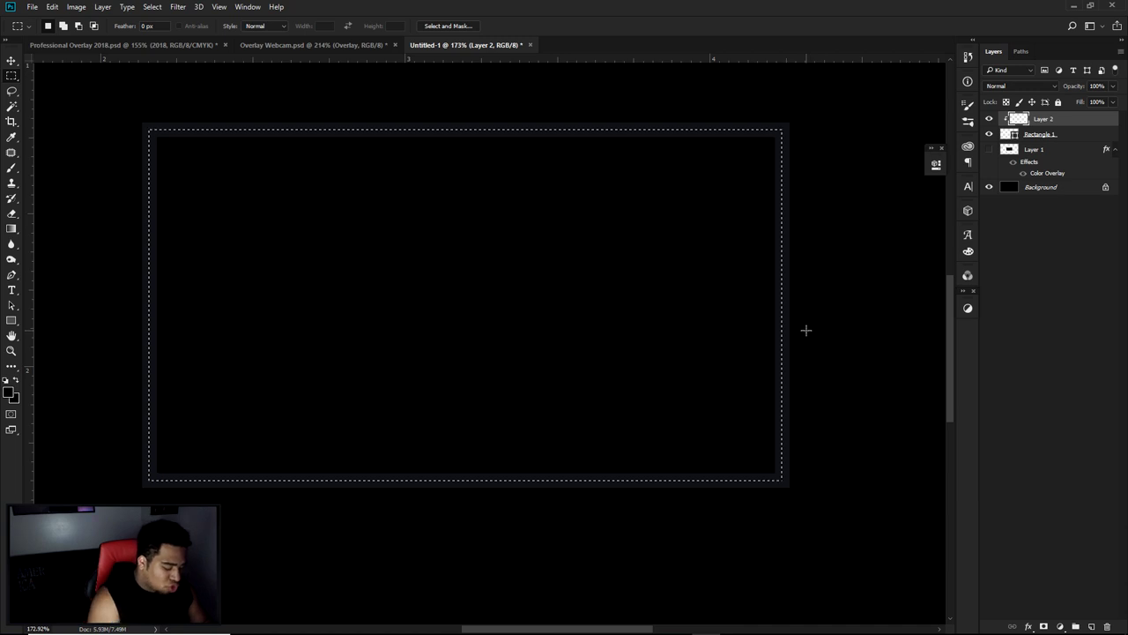
{"action": "key", "text": "alt+BackSpace"}
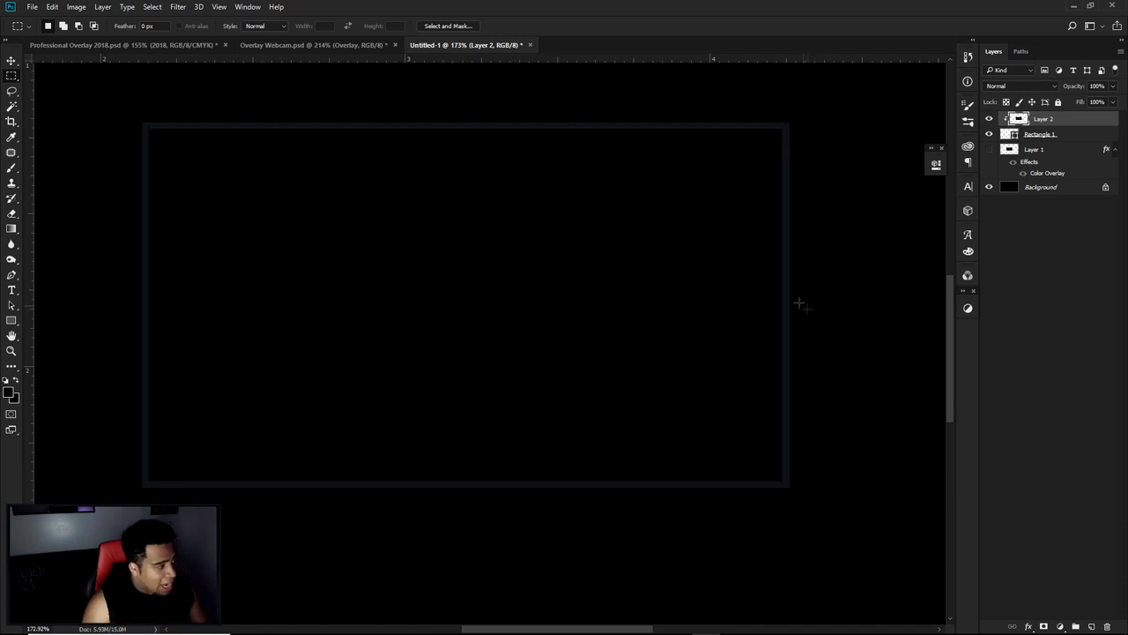
{"action": "key", "text": "v"}
{"action": "scroll", "coordinate": [639, 296], "scroll_direction": "right", "scroll_amount": 1}
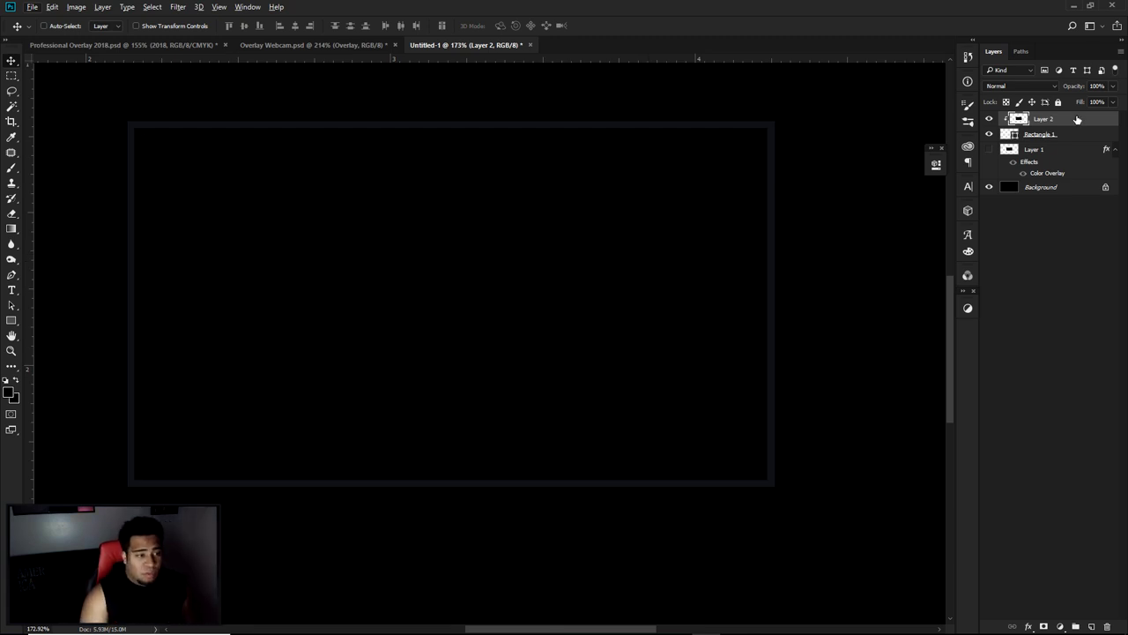
Apply a bevelled preset from the Layer Style Styles list to Layer 2
{"action": "double_click", "coordinate": [1075, 119]}
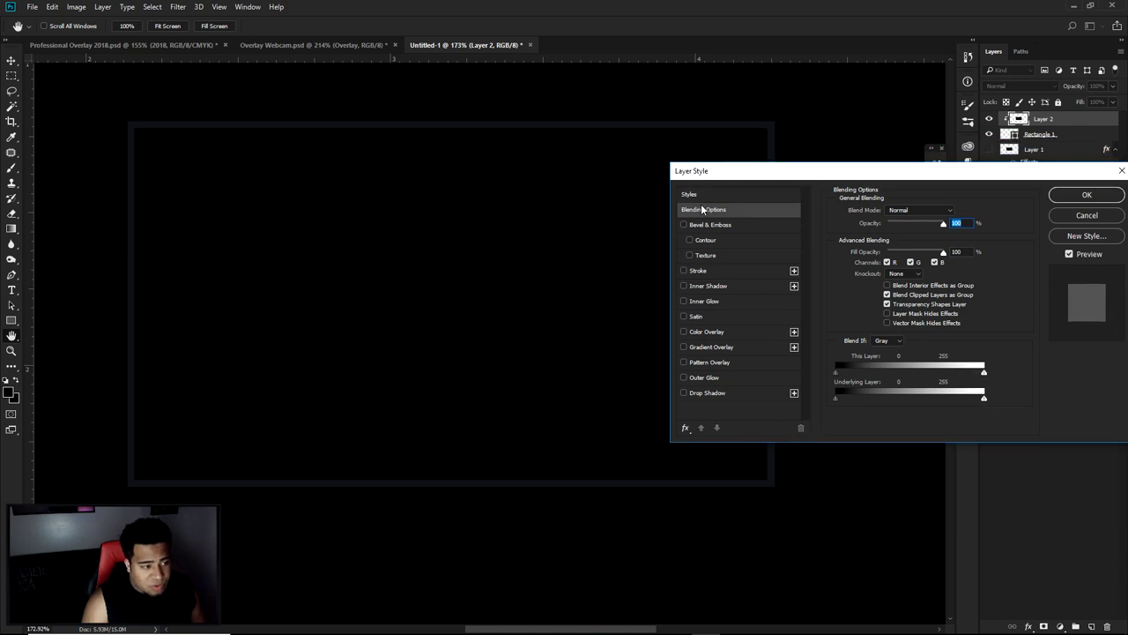
{"action": "left_click", "coordinate": [703, 196]}
{"action": "left_click", "coordinate": [895, 223]}
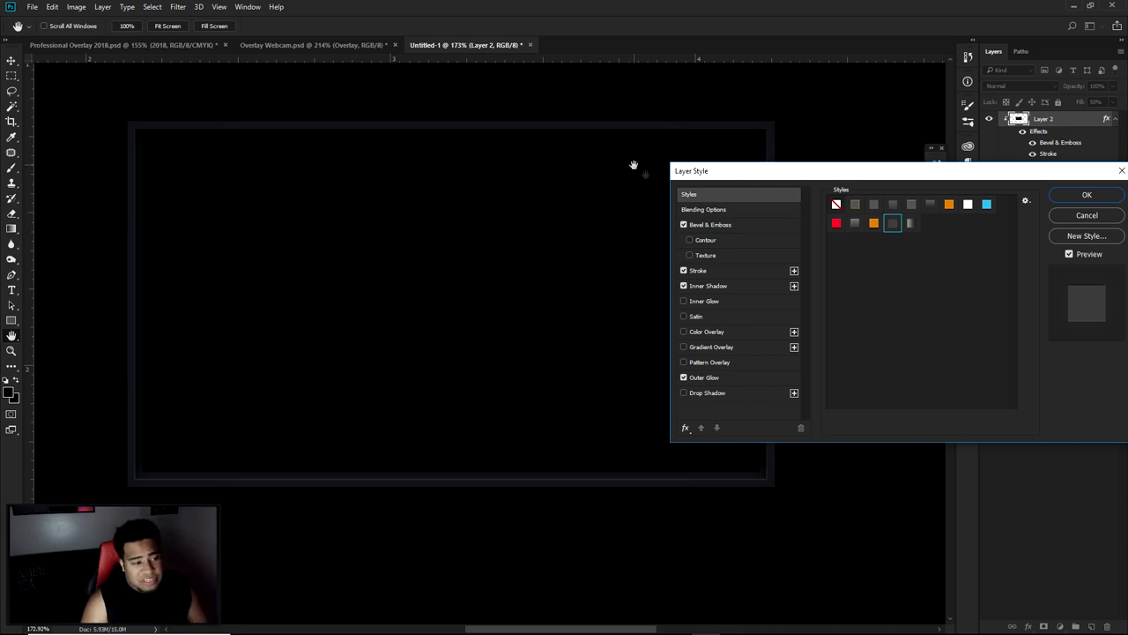
Toggle Bevel & Emboss off and on to compare the edge, leaving it enabled
{"action": "left_click", "coordinate": [719, 224]}
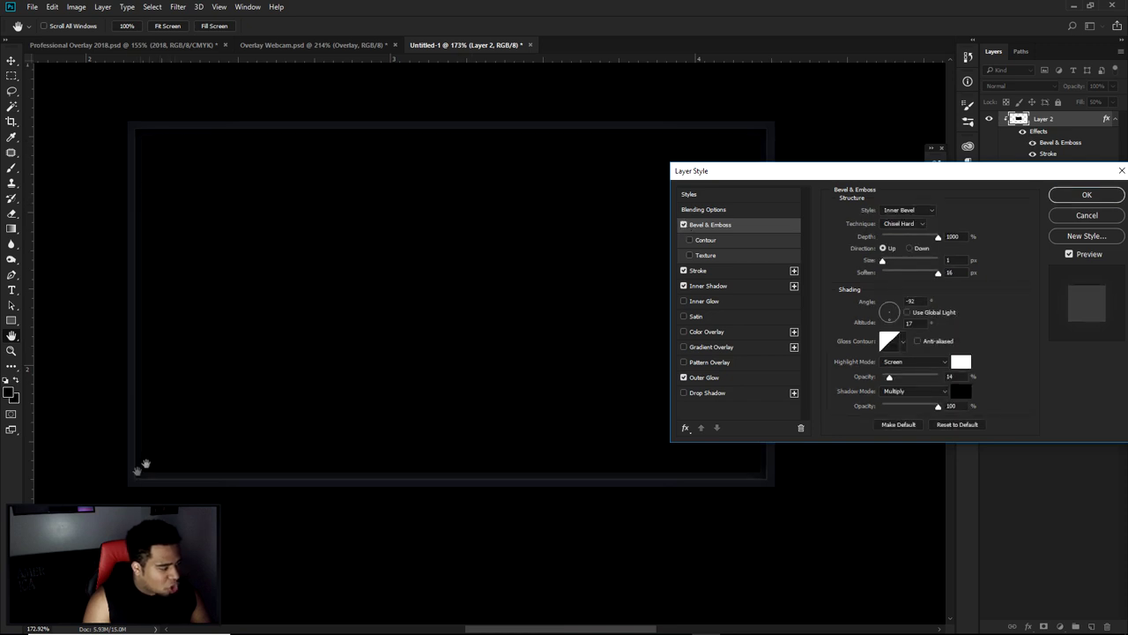
{"action": "left_click", "coordinate": [683, 225]}
{"action": "left_click", "coordinate": [683, 225]}
{"action": "left_click", "coordinate": [683, 225]}
{"action": "left_click", "coordinate": [683, 225]}
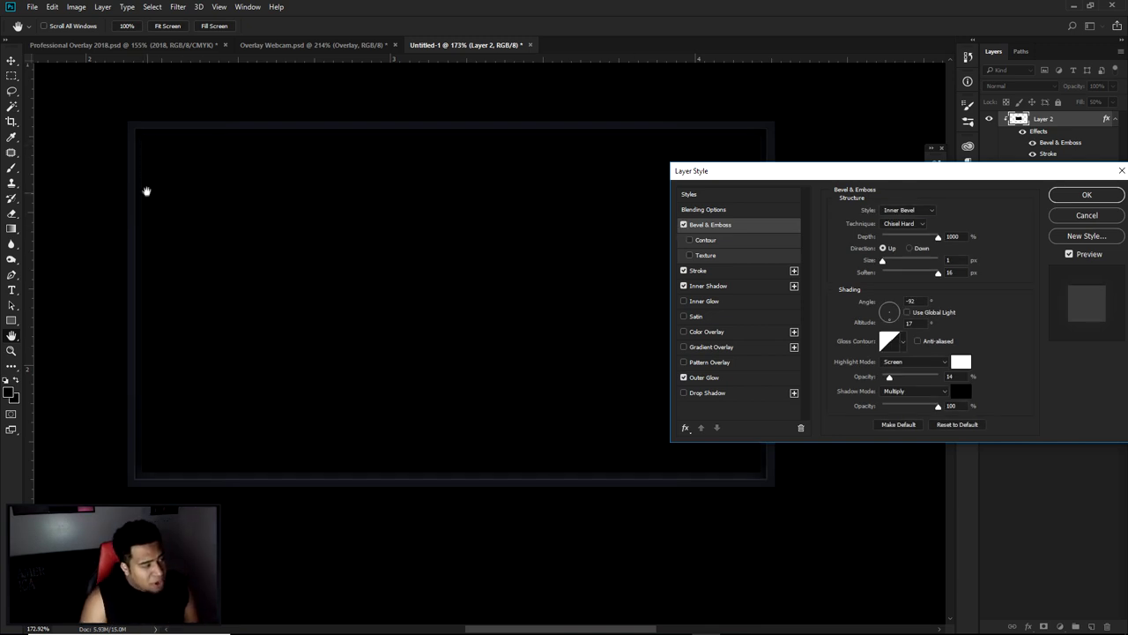
{"action": "left_click", "coordinate": [682, 223]}
{"action": "left_click", "coordinate": [682, 224]}
{"action": "left_click", "coordinate": [682, 224]}
{"action": "left_click", "coordinate": [682, 224]}
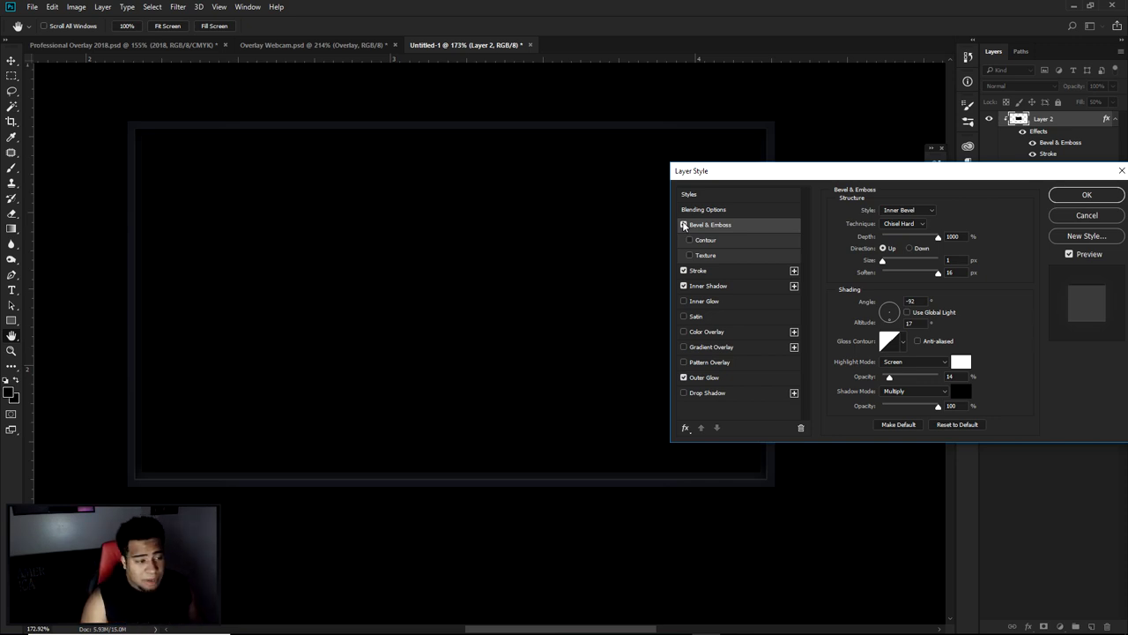
Compare Stroke, Inner Shadow and Outer Glow by toggling each, then accept the style
{"action": "left_click", "coordinate": [698, 271]}
{"action": "left_click", "coordinate": [683, 271]}
{"action": "left_click", "coordinate": [683, 271]}
{"action": "left_click", "coordinate": [683, 271]}
{"action": "left_click", "coordinate": [683, 271]}
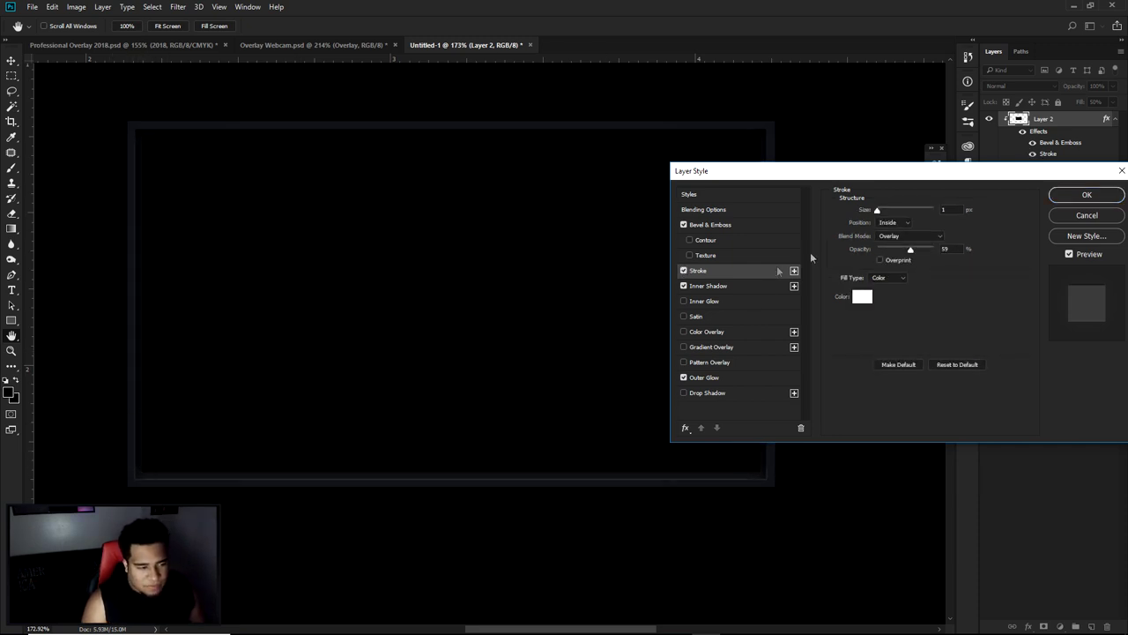
{"action": "left_click", "coordinate": [716, 286]}
{"action": "left_click", "coordinate": [683, 286]}
{"action": "left_click", "coordinate": [683, 285]}
{"action": "left_click", "coordinate": [683, 285]}
{"action": "left_click", "coordinate": [683, 285]}
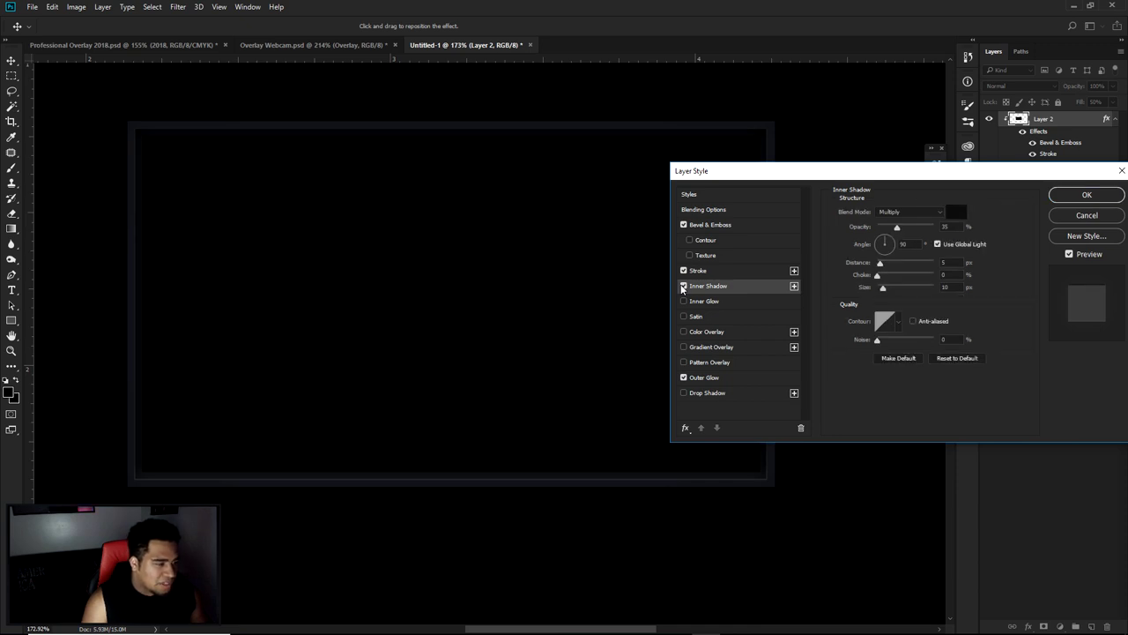
{"action": "left_click", "coordinate": [683, 378]}
{"action": "left_click", "coordinate": [683, 377]}
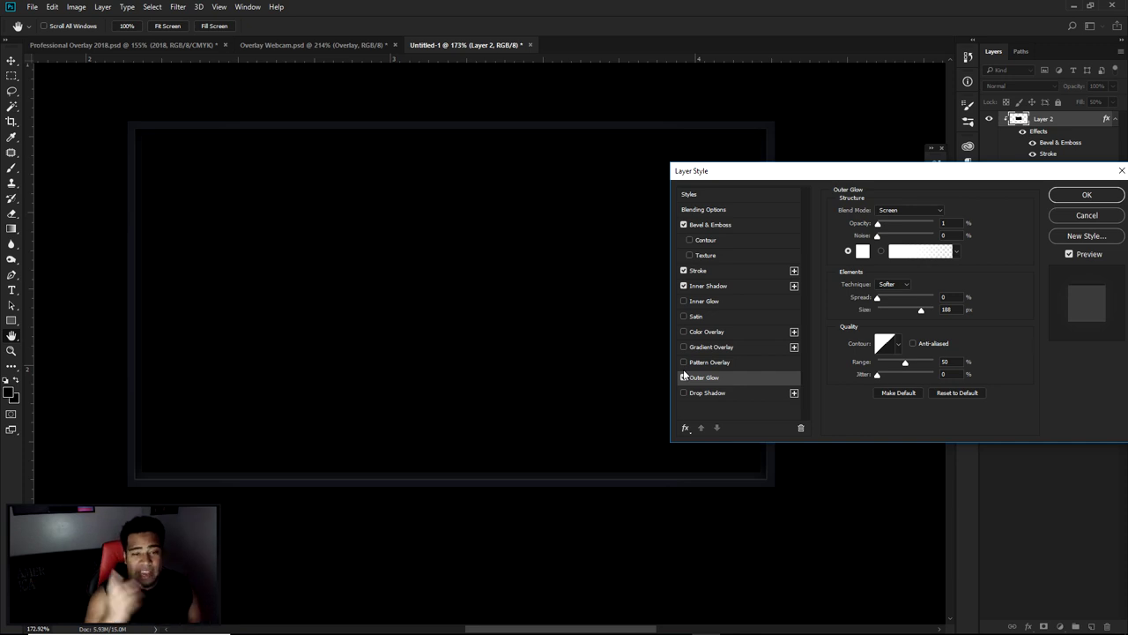
{"action": "left_click", "coordinate": [1087, 195]}
Reopen Layer 2's style settings to check the preset list, then close them
{"action": "right_click", "coordinate": [1069, 123]}
{"action": "key", "text": "Escape"}
{"action": "double_click", "coordinate": [1069, 124]}
{"action": "left_click", "coordinate": [377, 135]}
{"action": "left_click", "coordinate": [746, 139]}
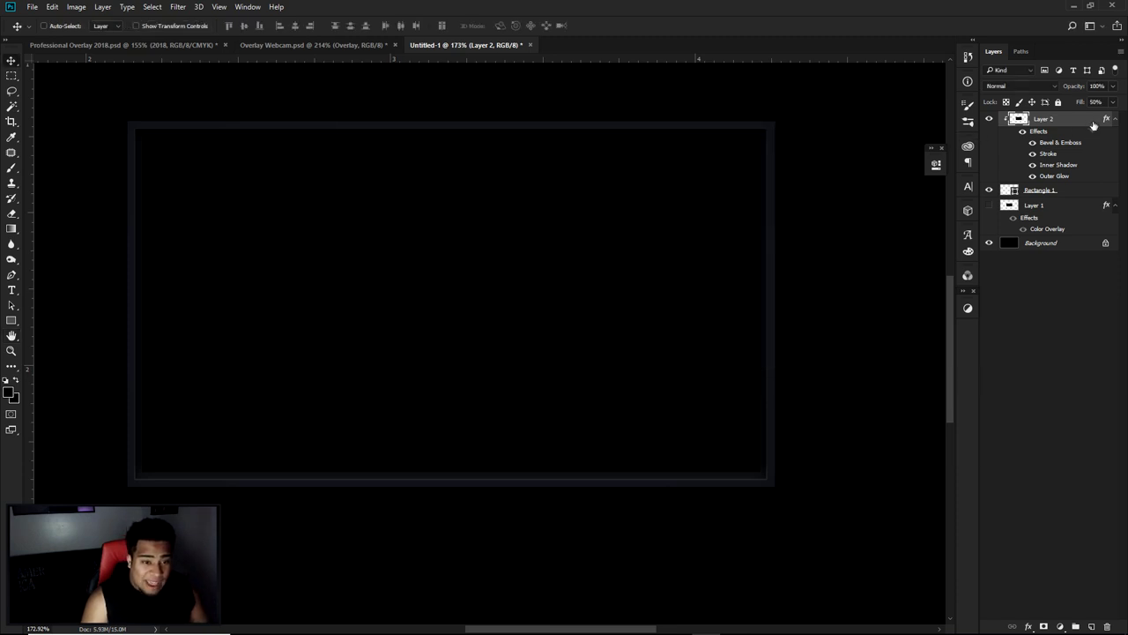
{"action": "right_click", "coordinate": [1070, 122]}
{"action": "left_click", "coordinate": [948, 315]}
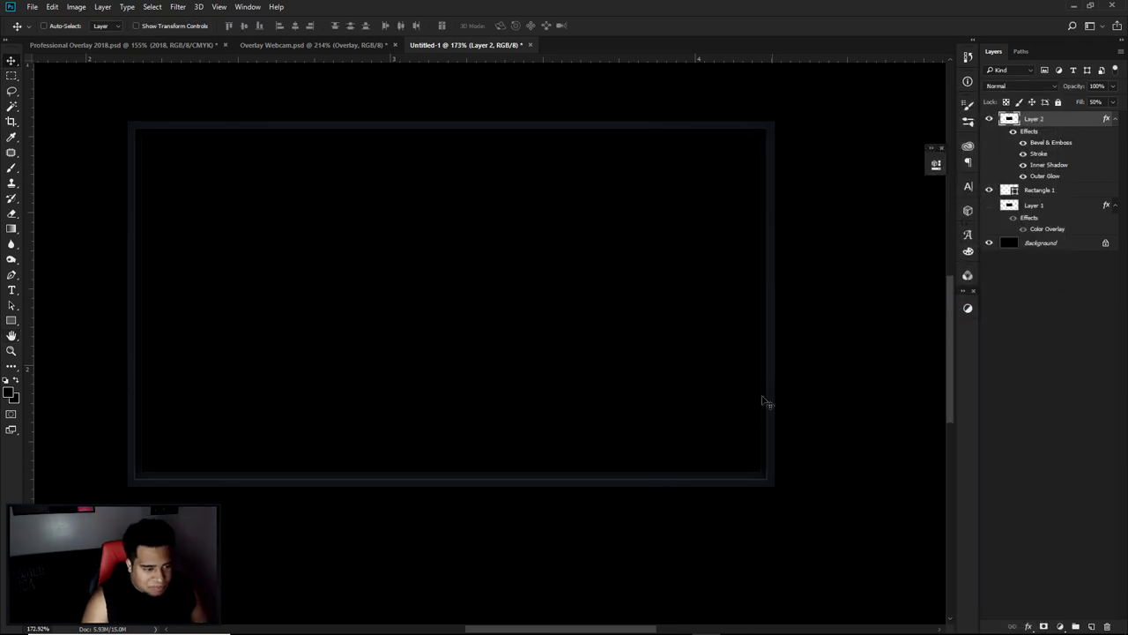
{"action": "scroll", "coordinate": [767, 396], "scroll_direction": "down", "scroll_amount": 5}
{"action": "scroll", "coordinate": [541, 357], "scroll_direction": "up", "scroll_amount": 2}
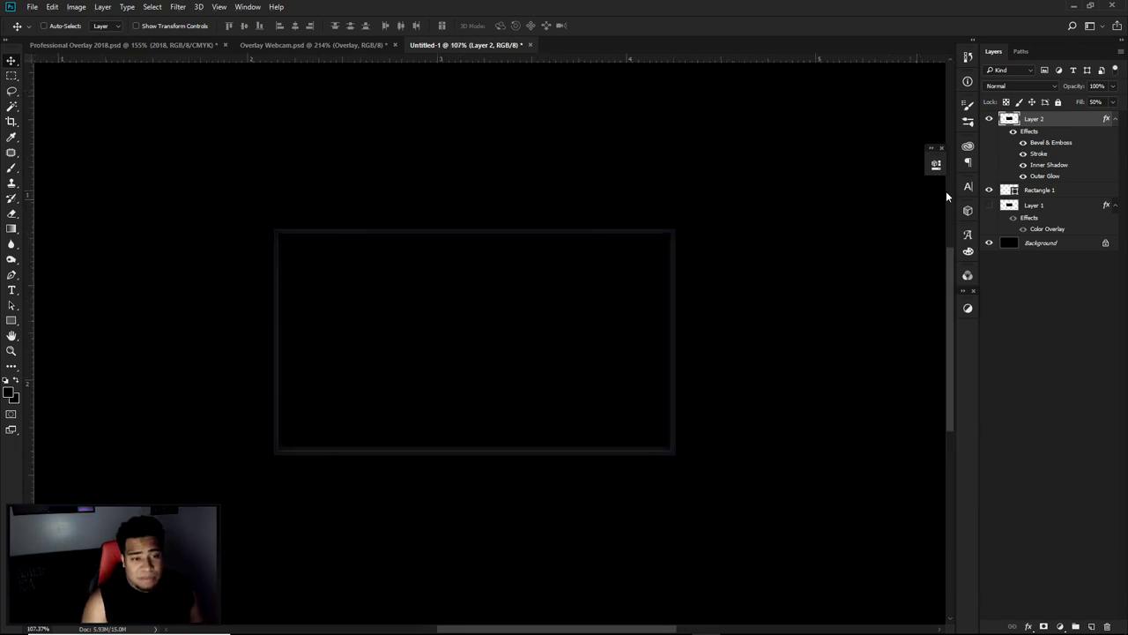
{"action": "right_click", "coordinate": [1062, 119]}
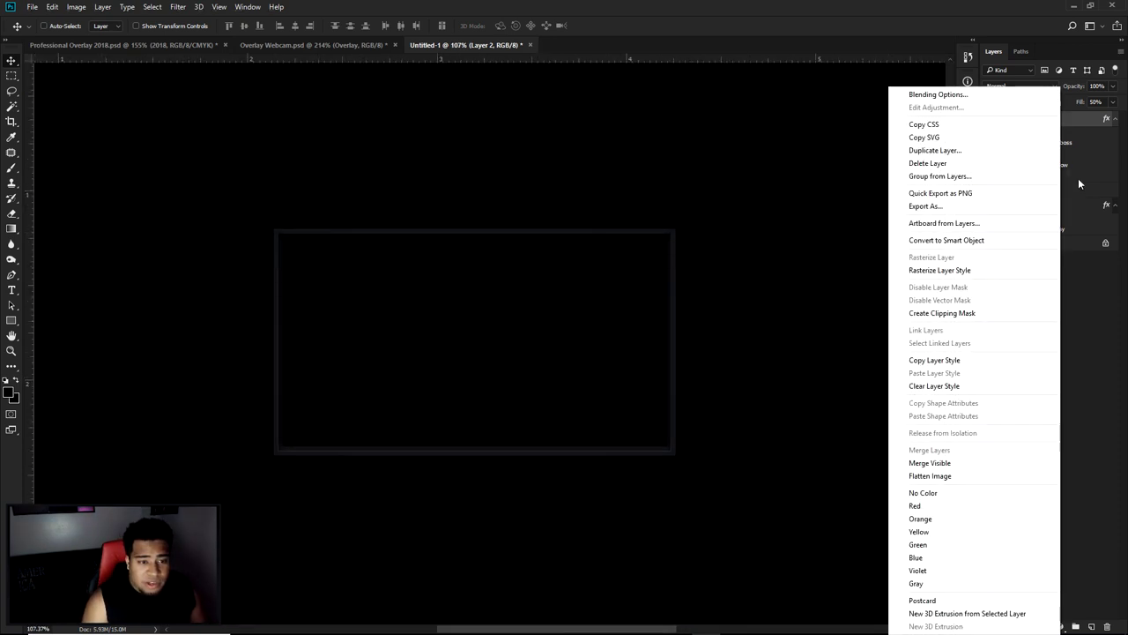
{"action": "left_click", "coordinate": [941, 313]}
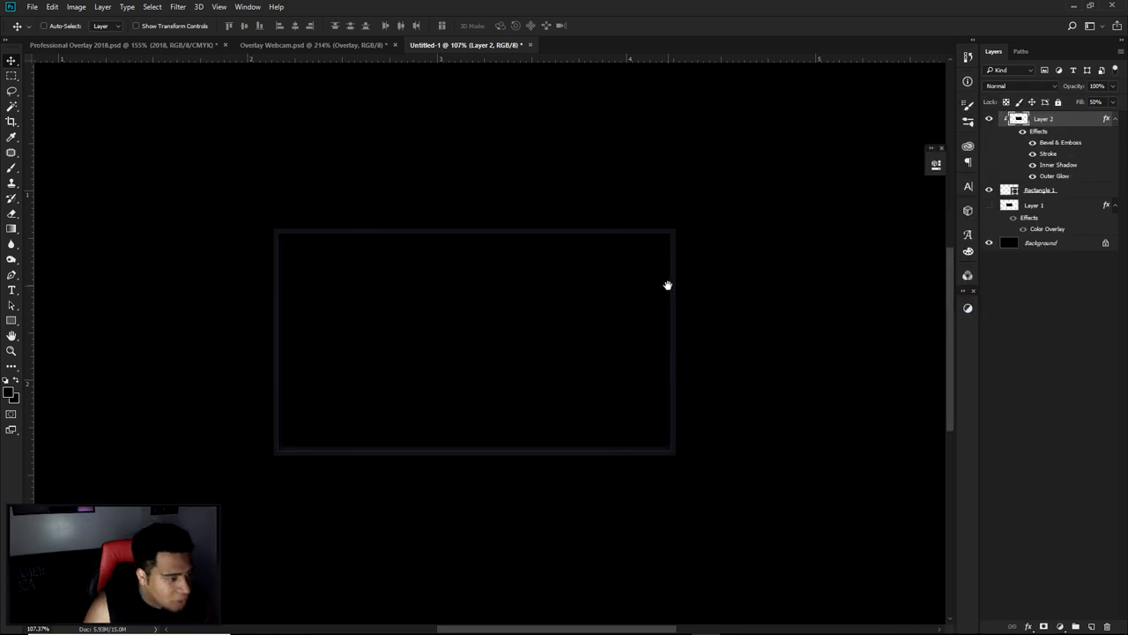
{"action": "right_click", "coordinate": [451, 219]}
{"action": "left_click", "coordinate": [344, 164]}
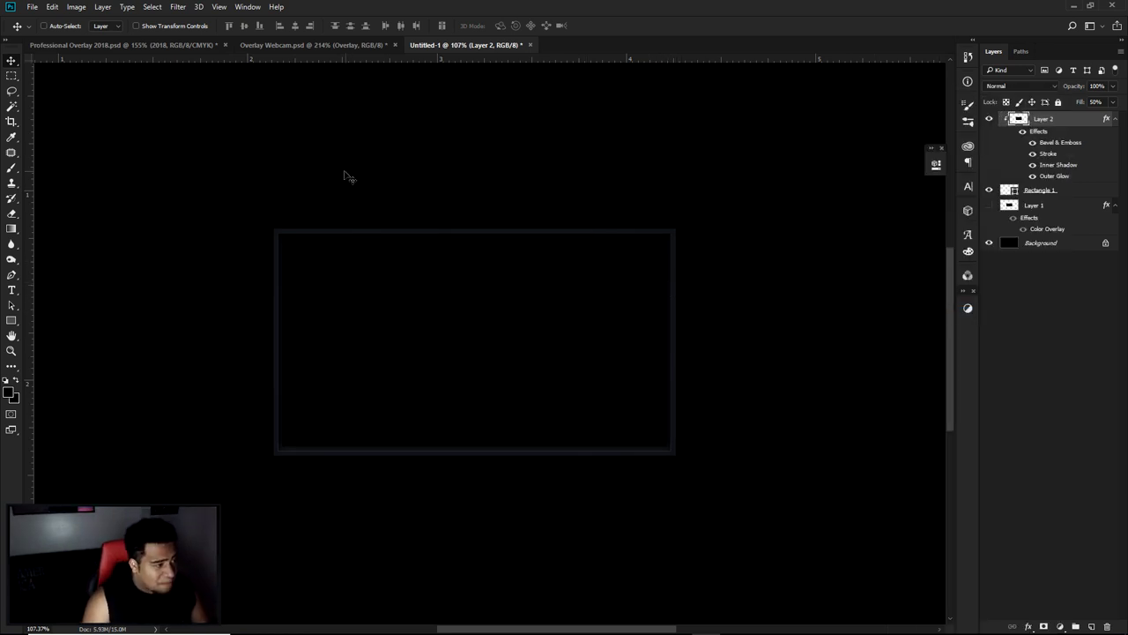
{"action": "left_click", "coordinate": [174, 48]}
{"action": "scroll", "coordinate": [599, 279], "scroll_direction": "up", "scroll_amount": 3}
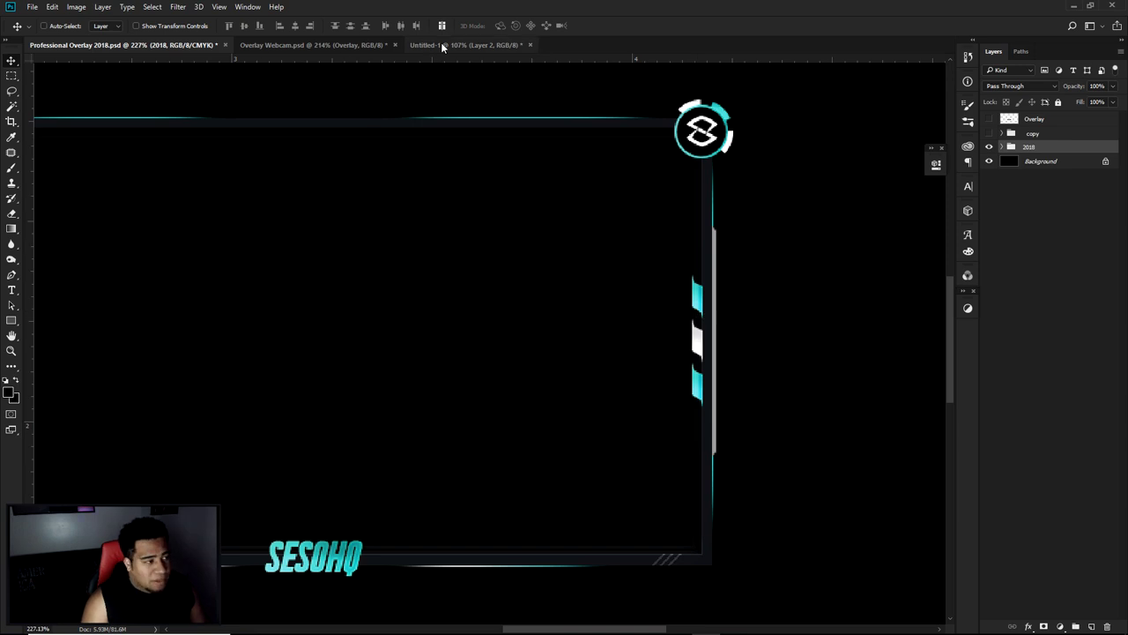
{"action": "scroll", "coordinate": [460, 174], "scroll_direction": "down", "scroll_amount": 3}
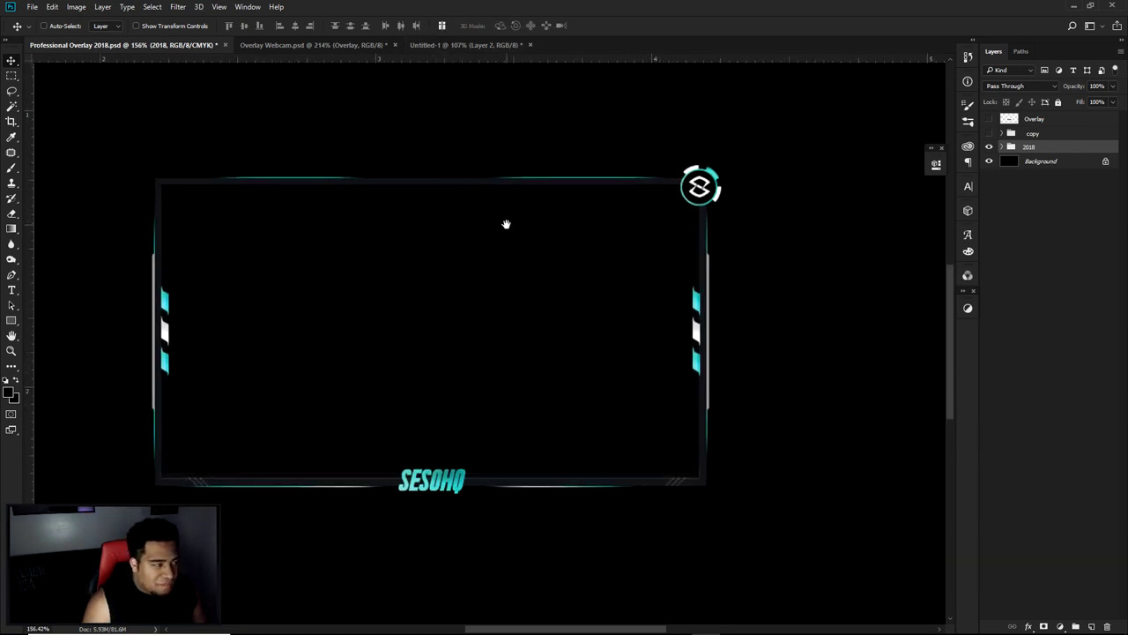
Return to Untitled-1, add an empty Layer 3 and pick the Pen tool
{"action": "left_click", "coordinate": [493, 46]}
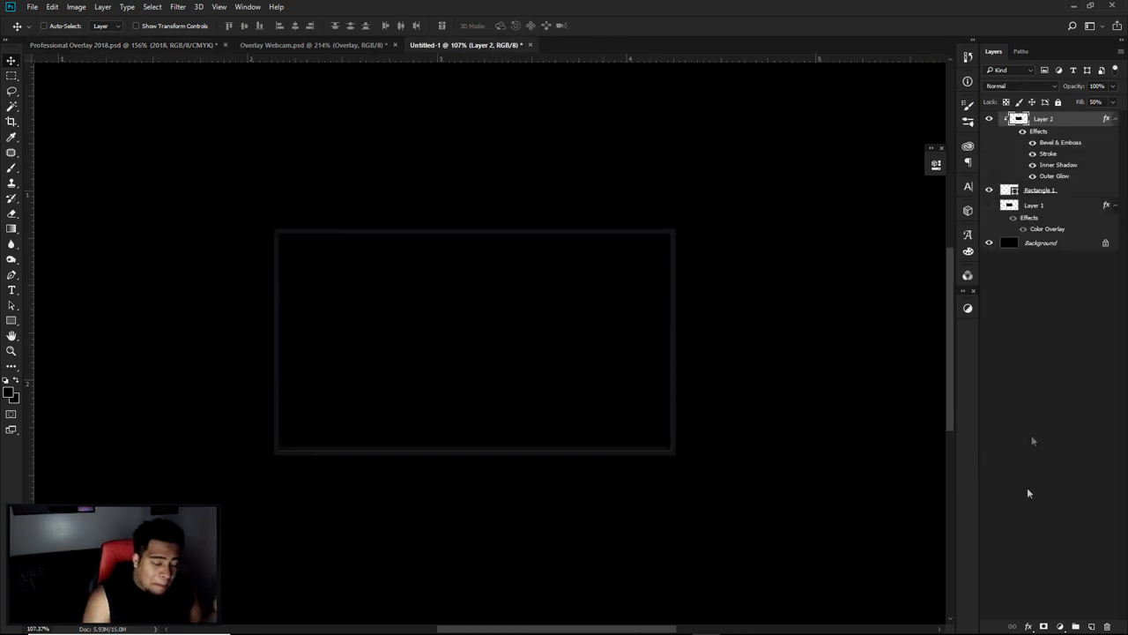
{"action": "left_click", "coordinate": [1090, 625]}
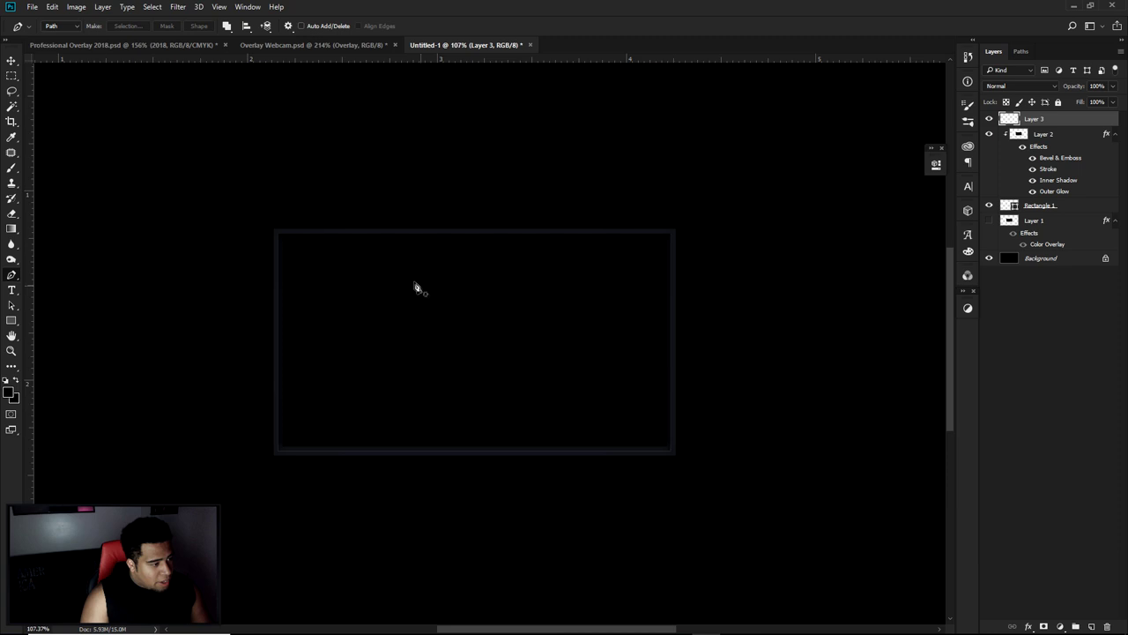
{"action": "key", "text": "p"}
{"action": "scroll", "coordinate": [240, 319], "scroll_direction": "up", "scroll_amount": 5}
{"action": "scroll", "coordinate": [240, 319], "scroll_direction": "up", "scroll_amount": 2}
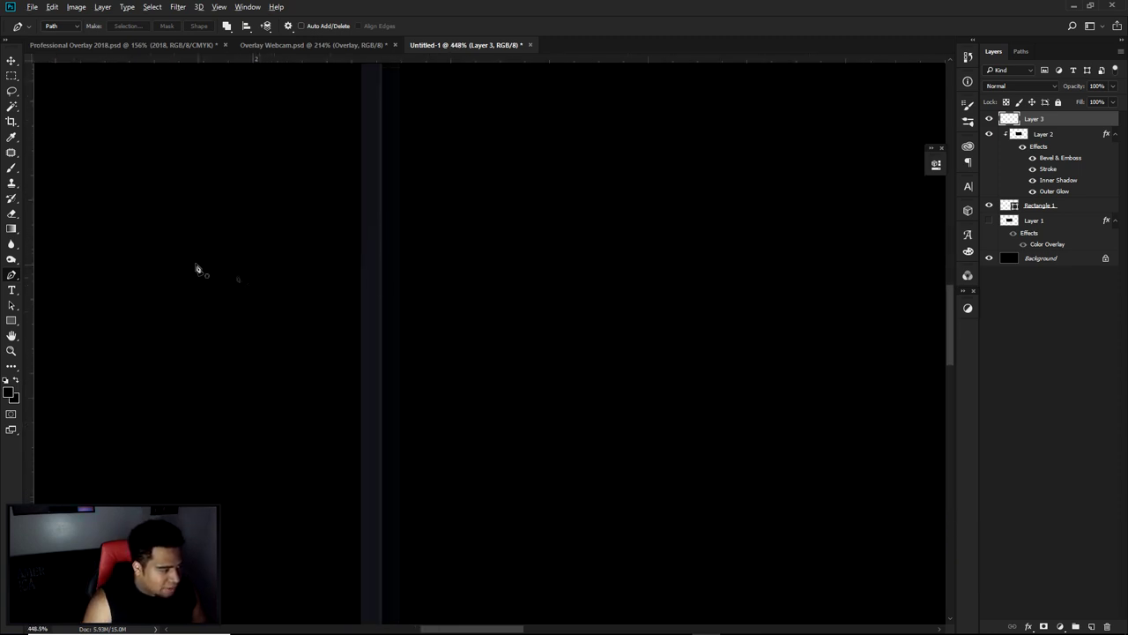
{"action": "scroll", "coordinate": [196, 267], "scroll_direction": "up", "scroll_amount": 3}
{"action": "left_click", "coordinate": [933, 159]}
{"action": "scroll", "coordinate": [881, 194], "scroll_direction": "down", "scroll_amount": 5}
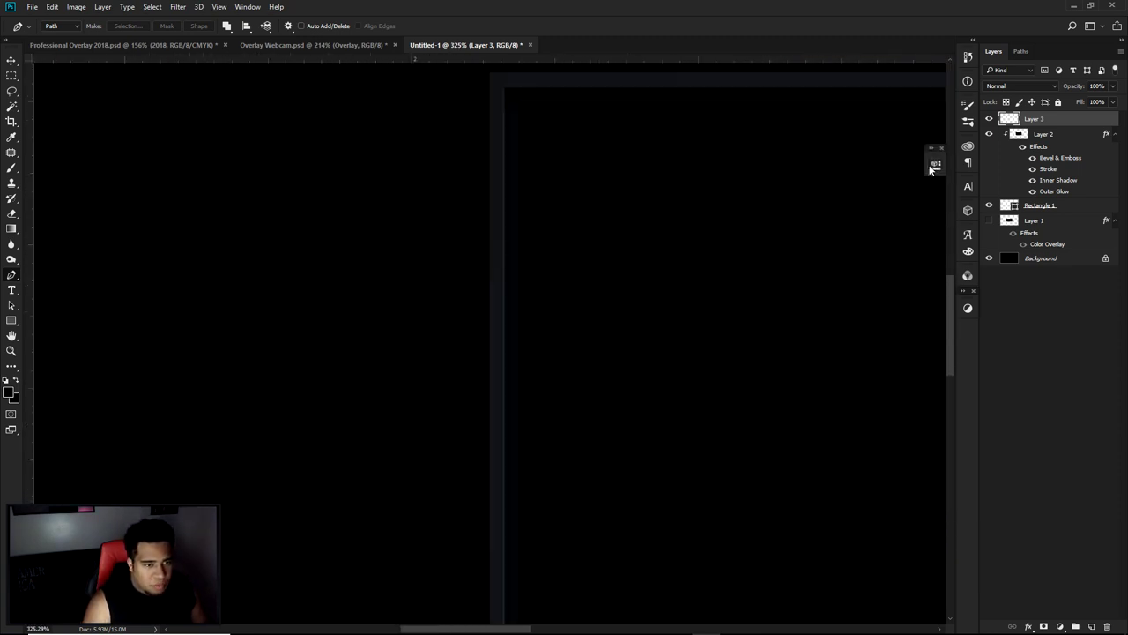
{"action": "scroll", "coordinate": [568, 276], "scroll_direction": "down", "scroll_amount": 4}
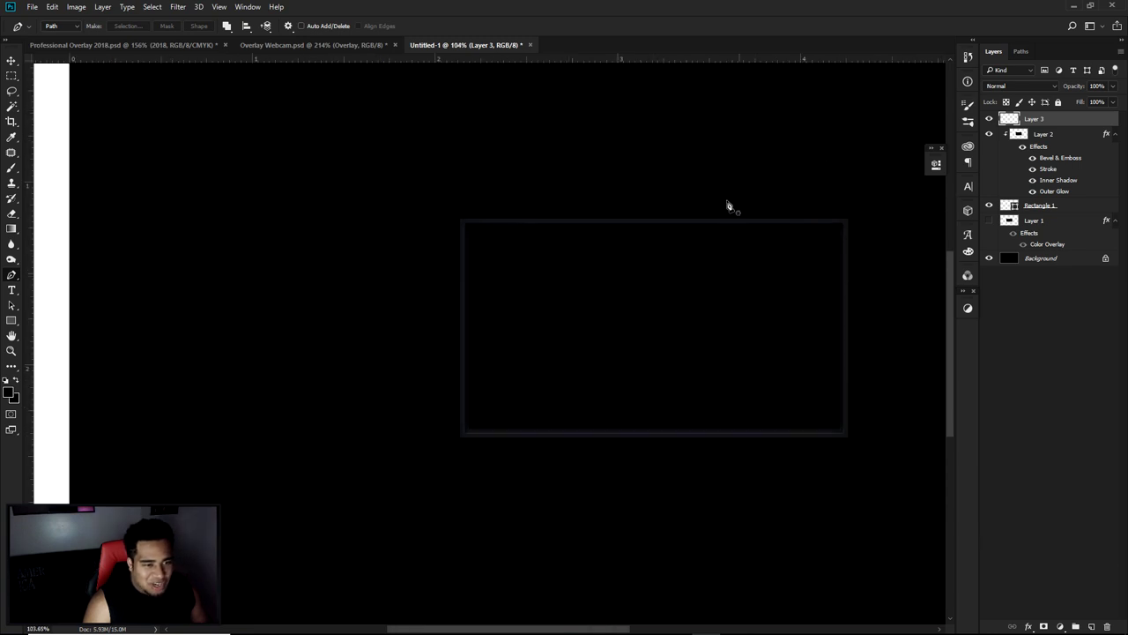
Place guides at 1.8 inches horizontally and 3.166 inches vertically through the frame
{"action": "left_click_drag", "start_coordinate": [743, 59], "coordinate": [752, 323]}
{"action": "left_click_drag", "start_coordinate": [30, 260], "coordinate": [559, 302]}
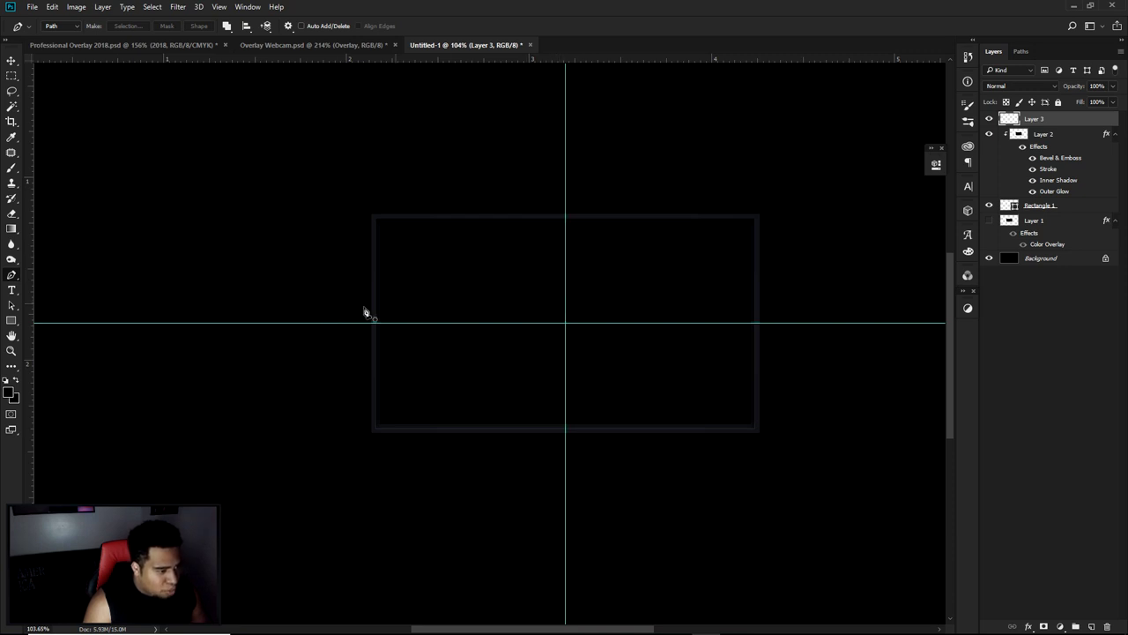
{"action": "scroll", "coordinate": [393, 308], "scroll_direction": "up", "scroll_amount": 5}
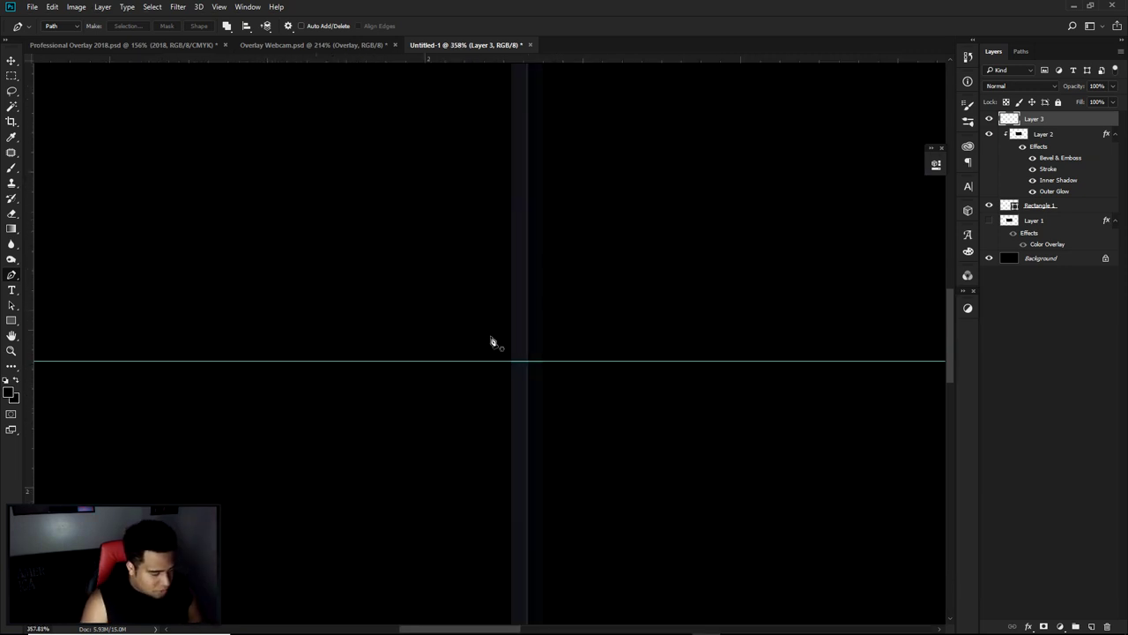
{"action": "scroll", "coordinate": [491, 338], "scroll_direction": "up", "scroll_amount": 2}
{"action": "left_click_drag", "start_coordinate": [576, 255], "coordinate": [504, 235]}
{"action": "scroll", "coordinate": [509, 224], "scroll_direction": "down", "scroll_amount": 1}
{"action": "scroll", "coordinate": [473, 262], "scroll_direction": "up", "scroll_amount": 4}
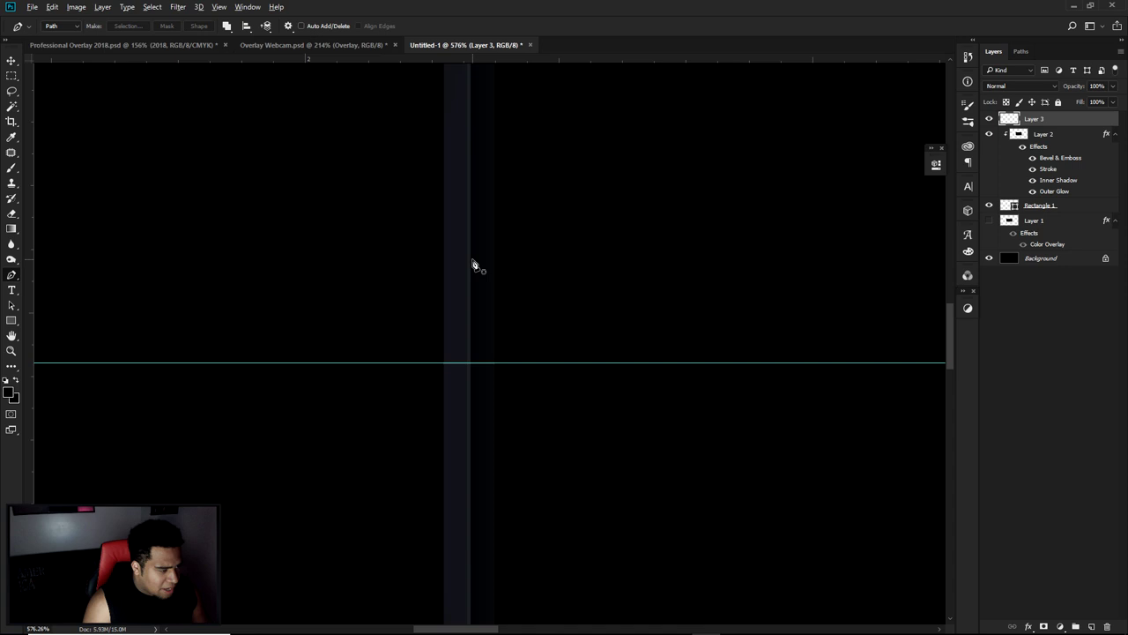
Draw a closed slanted parallelogram pen path on the frame's left border
{"action": "left_click", "coordinate": [471, 288]}
{"action": "left_click", "coordinate": [471, 368]}
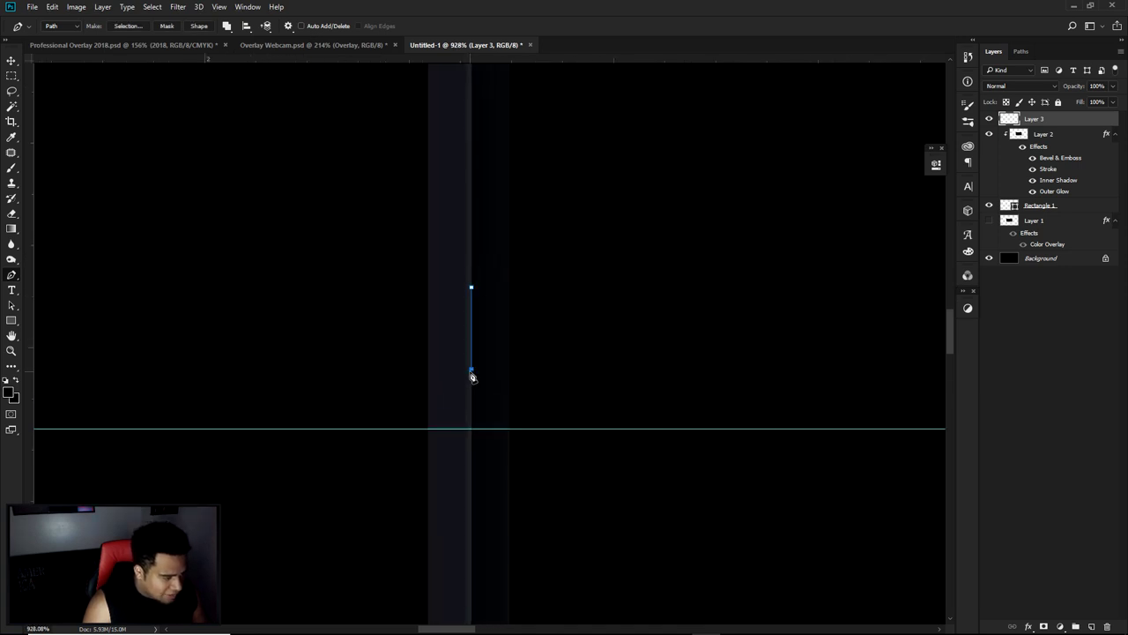
{"action": "left_click", "coordinate": [511, 408]}
{"action": "scroll", "coordinate": [514, 416], "scroll_direction": "up", "scroll_amount": 8}
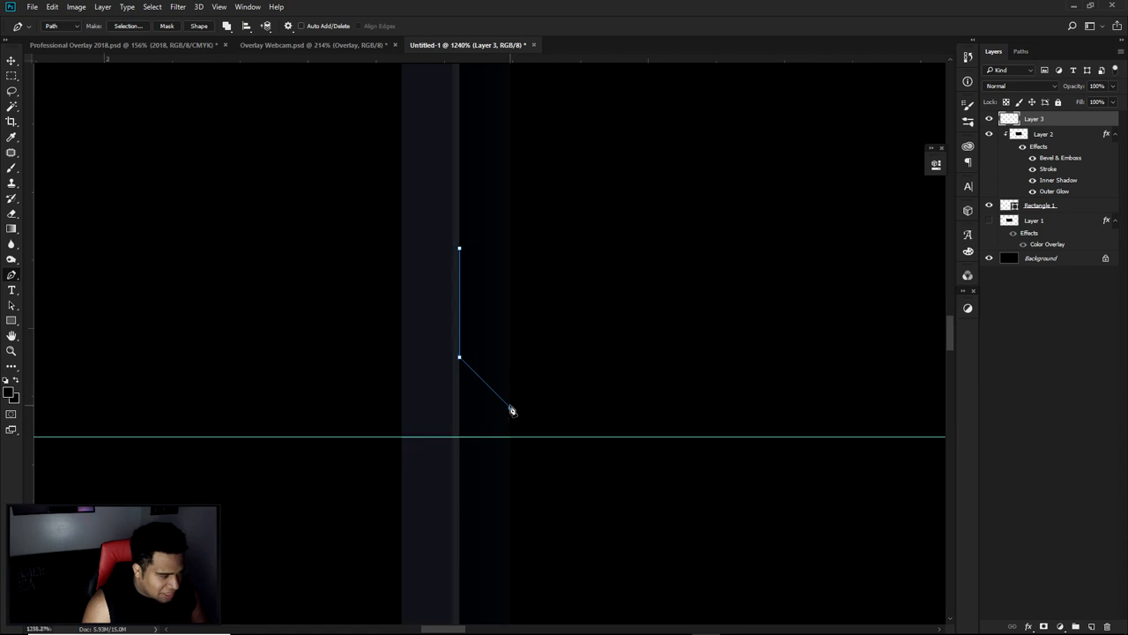
{"action": "scroll", "coordinate": [518, 408], "scroll_direction": "down", "scroll_amount": 3}
{"action": "scroll", "coordinate": [529, 414], "scroll_direction": "up", "scroll_amount": 3}
{"action": "left_click", "coordinate": [513, 344]}
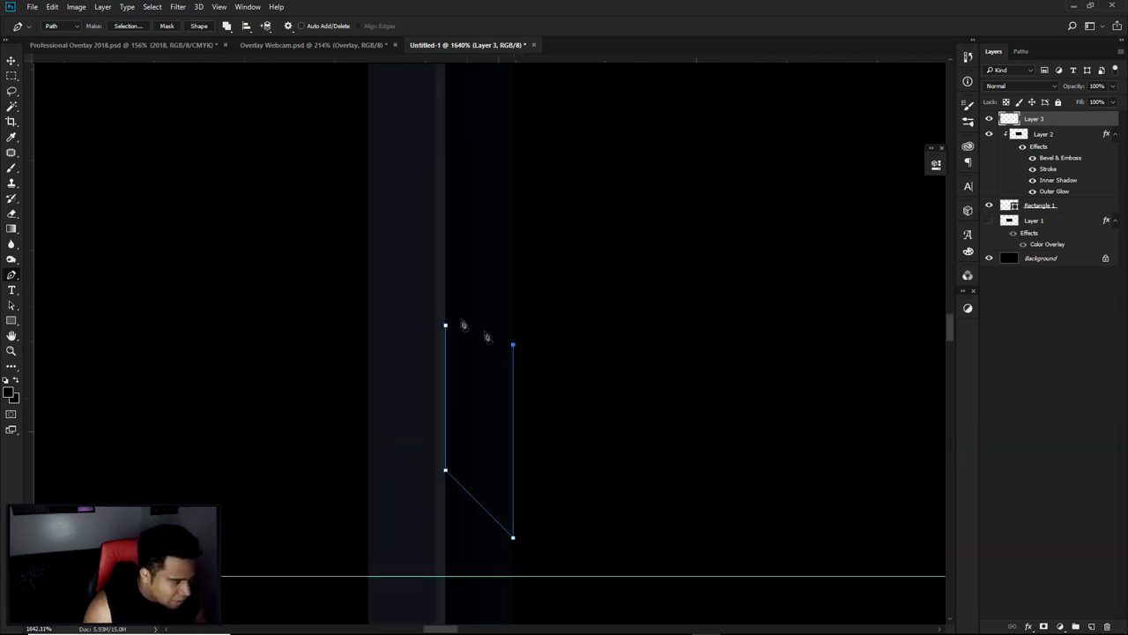
{"action": "key", "text": "ctrl+z"}
{"action": "left_click", "coordinate": [444, 278]}
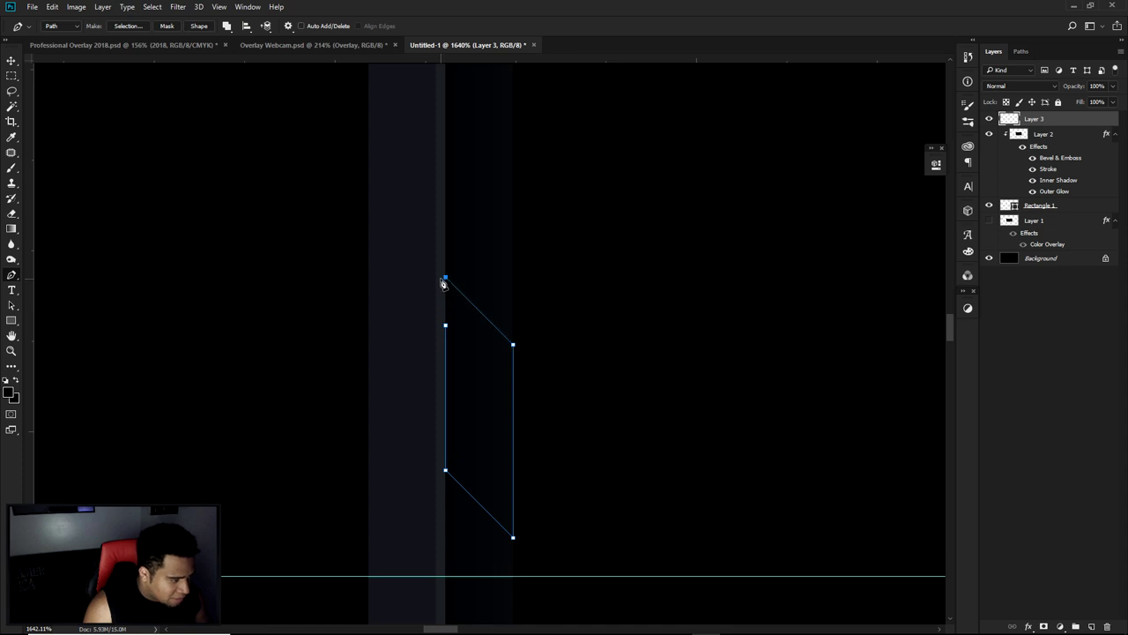
{"action": "scroll", "coordinate": [425, 310], "scroll_direction": "up", "scroll_amount": 2}
{"action": "left_click", "coordinate": [464, 341]}
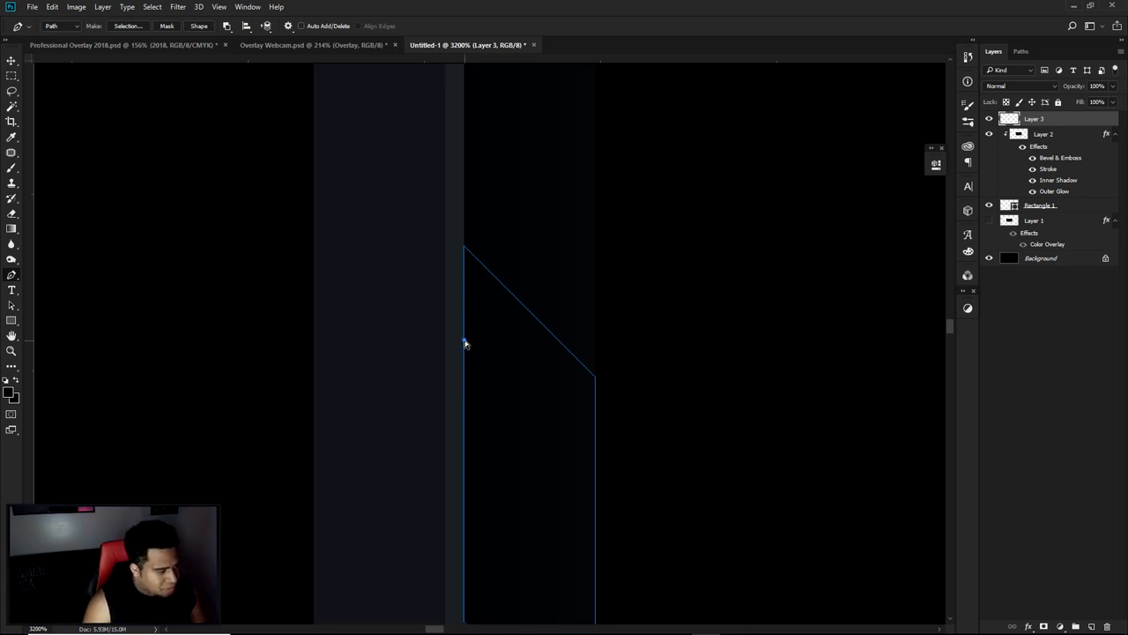
Remove the extra left-edge anchor with Delete Anchor Point Tool, then return to the Pen
{"action": "left_click", "coordinate": [460, 347]}
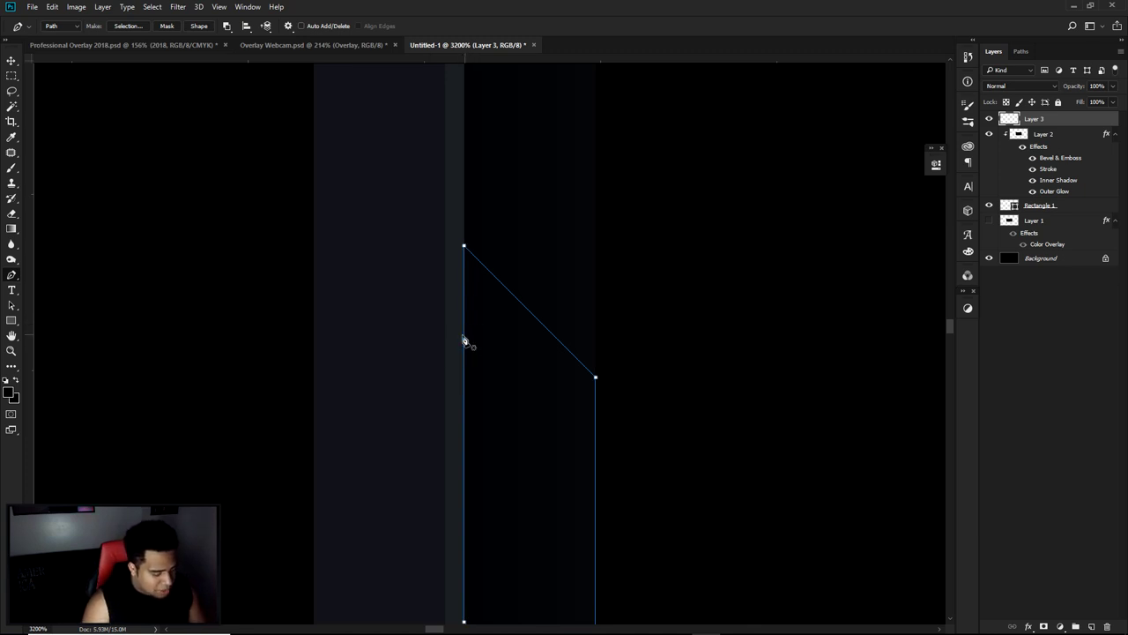
{"action": "right_click", "coordinate": [12, 276]}
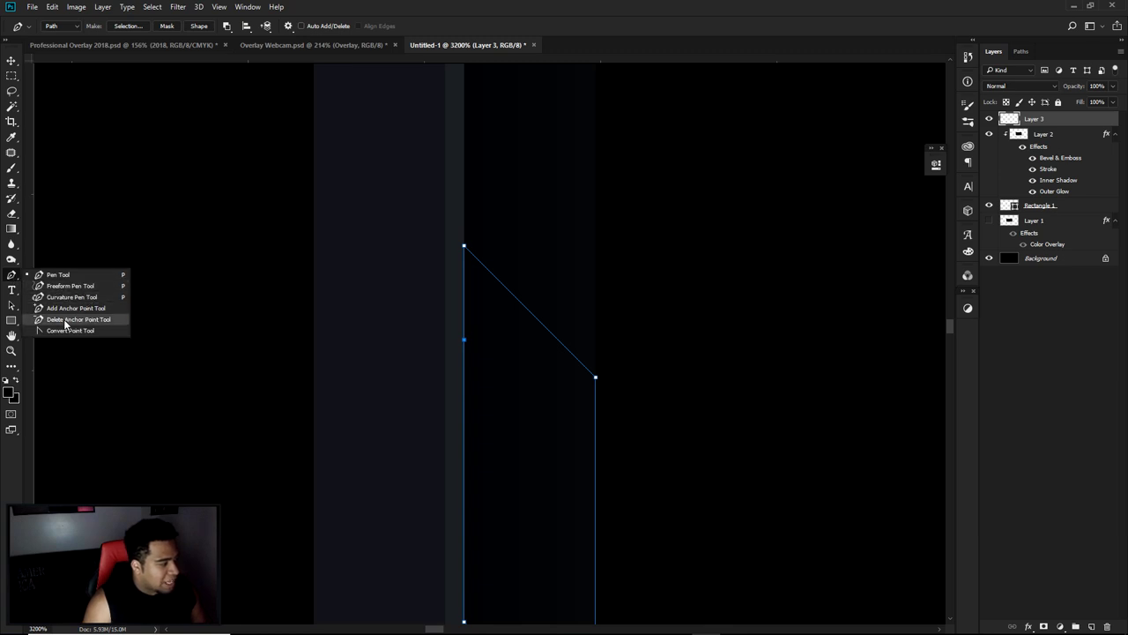
{"action": "left_click", "coordinate": [64, 323]}
{"action": "left_click", "coordinate": [464, 340]}
{"action": "right_click", "coordinate": [11, 276]}
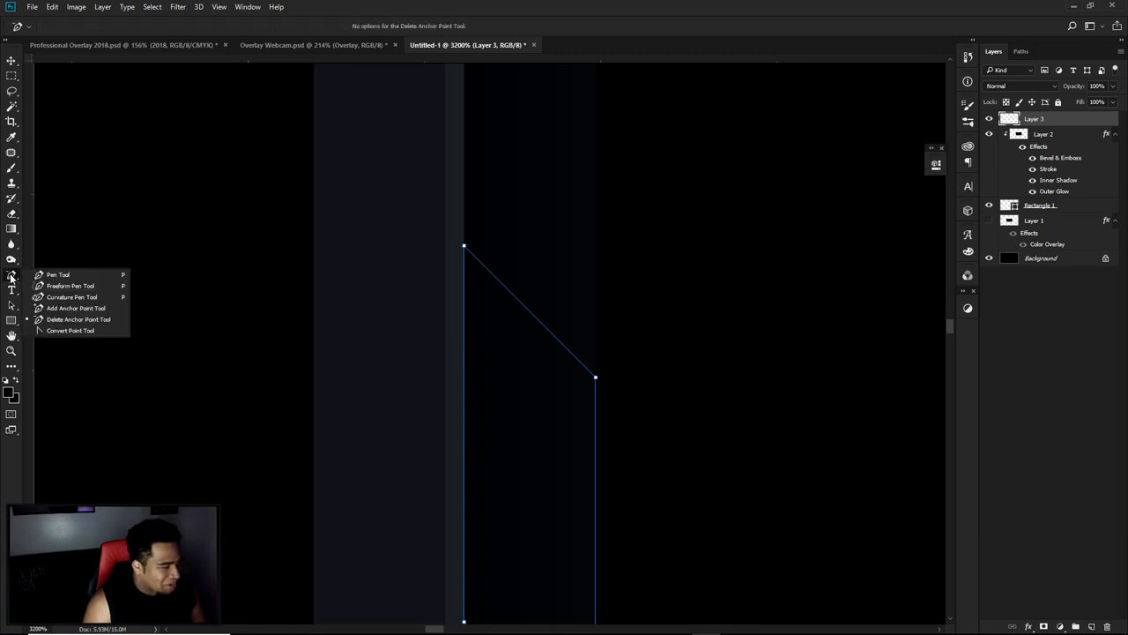
{"action": "left_click", "coordinate": [54, 274]}
{"action": "scroll", "coordinate": [536, 269], "scroll_direction": "down", "scroll_amount": 2}
{"action": "scroll", "coordinate": [539, 309], "scroll_direction": "down", "scroll_amount": 2}
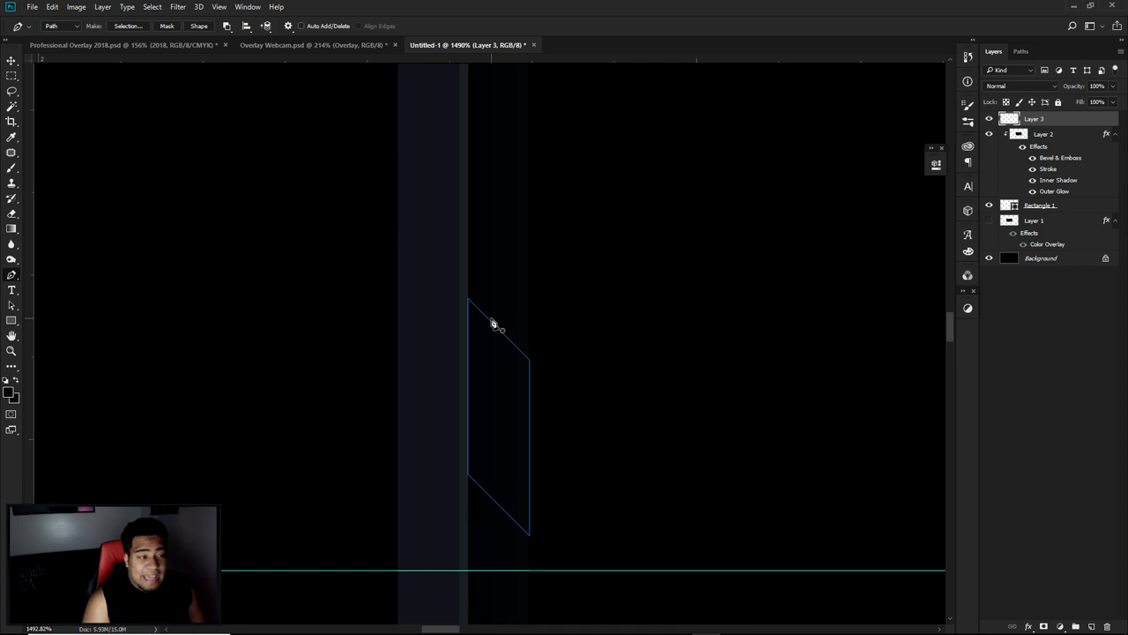
Draw a practice L-shaped pen path beside the vent shape
{"action": "left_click_drag", "start_coordinate": [525, 300], "coordinate": [481, 345]}
{"action": "left_click", "coordinate": [562, 221]}
{"action": "left_click", "coordinate": [578, 440], "text": "shift"}
{"action": "left_click", "coordinate": [714, 443], "text": "shift"}
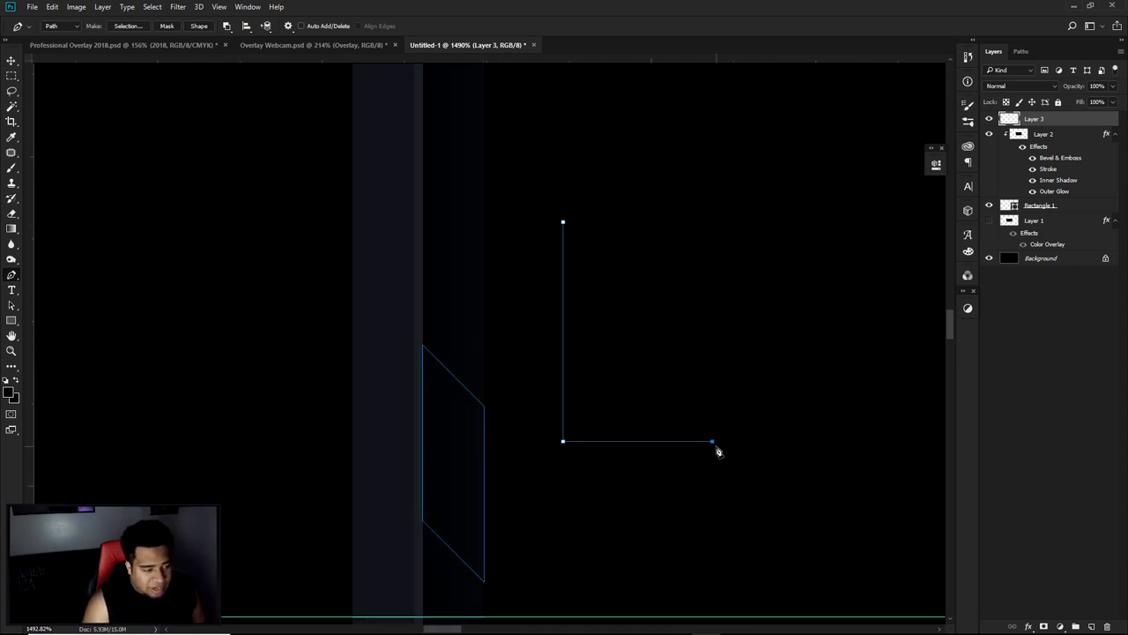
{"action": "left_click", "coordinate": [705, 293], "text": "shift"}
{"action": "left_click", "coordinate": [629, 294], "text": "shift"}
{"action": "left_click", "coordinate": [631, 240], "text": "shift"}
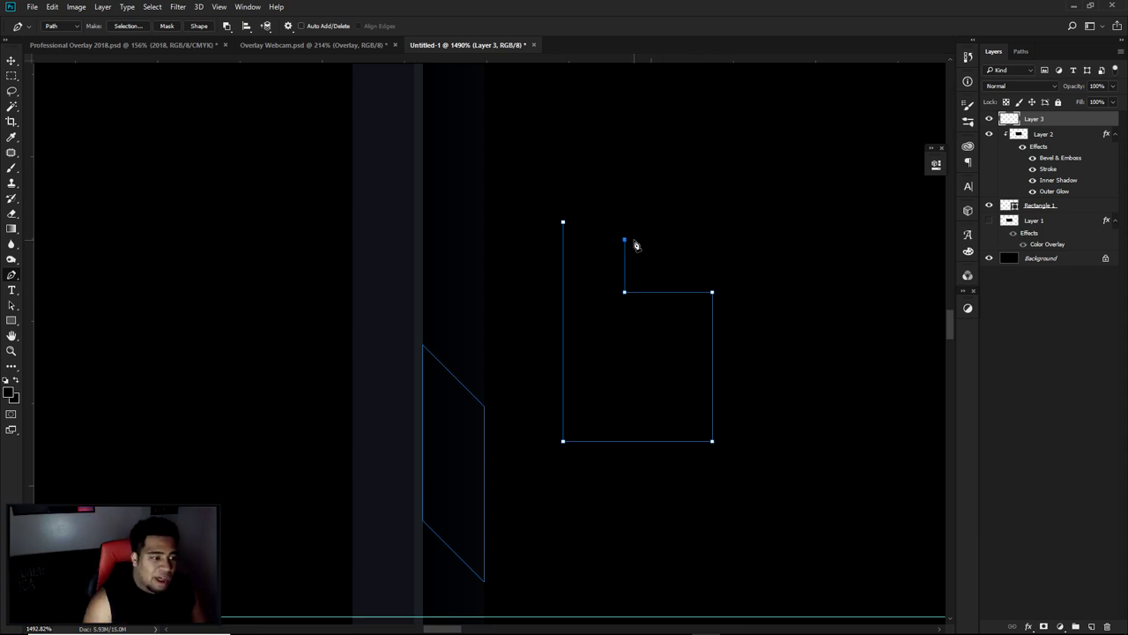
{"action": "left_click", "coordinate": [732, 243], "text": "shift"}
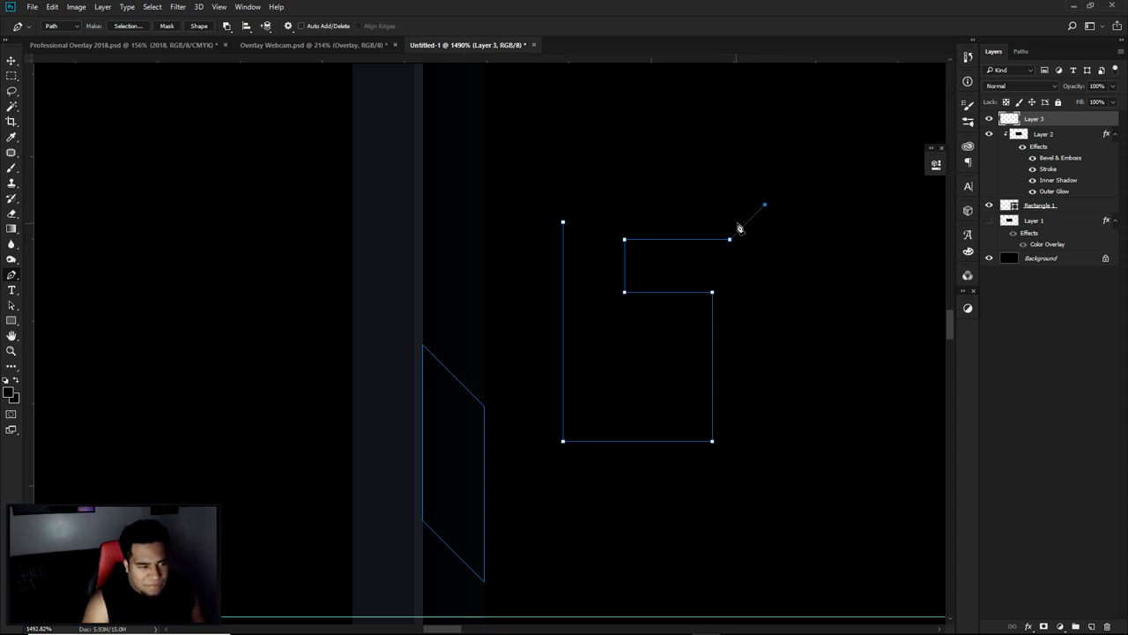
Extend the practice path into a zigzag, then delete the work path
{"action": "left_click", "coordinate": [800, 239]}
{"action": "left_click", "coordinate": [834, 205]}
{"action": "left_click", "coordinate": [870, 239]}
{"action": "left_click", "coordinate": [905, 204]}
{"action": "left_click", "coordinate": [905, 256]}
{"action": "left_click_drag", "start_coordinate": [921, 239], "coordinate": [718, 243]}
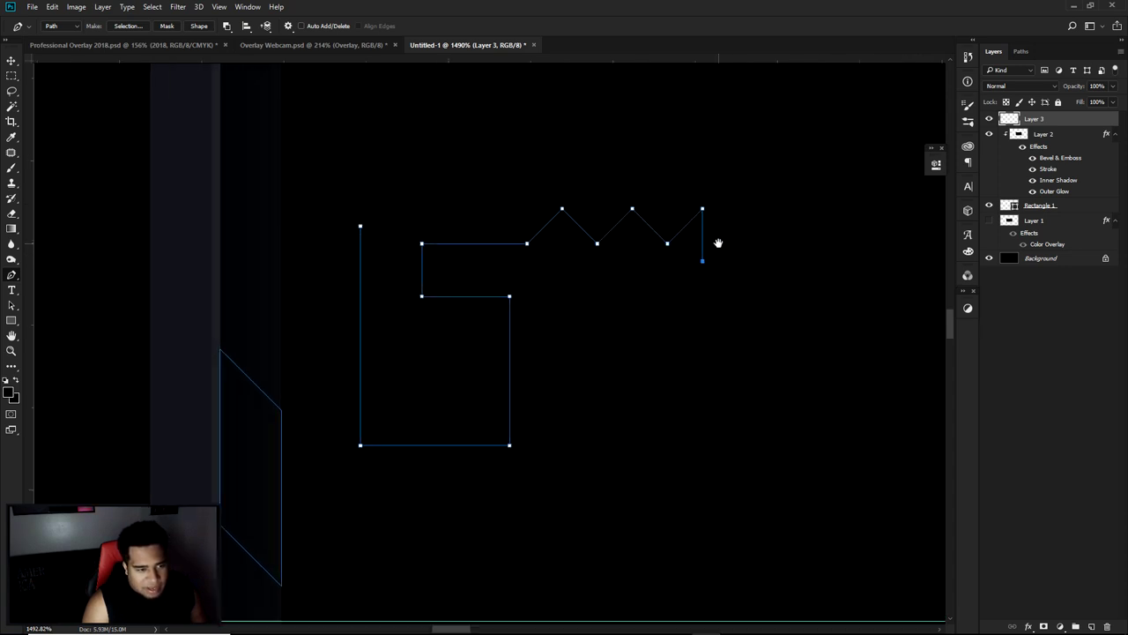
{"action": "left_click", "coordinate": [738, 227]}
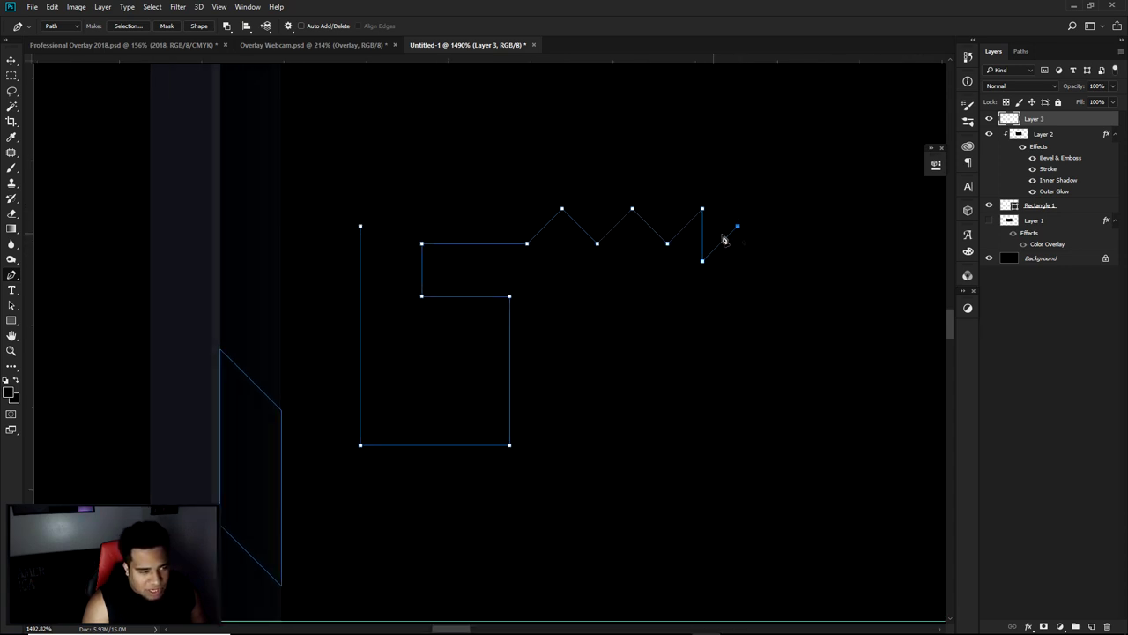
{"action": "right_click", "coordinate": [755, 236]}
{"action": "left_click", "coordinate": [776, 256]}
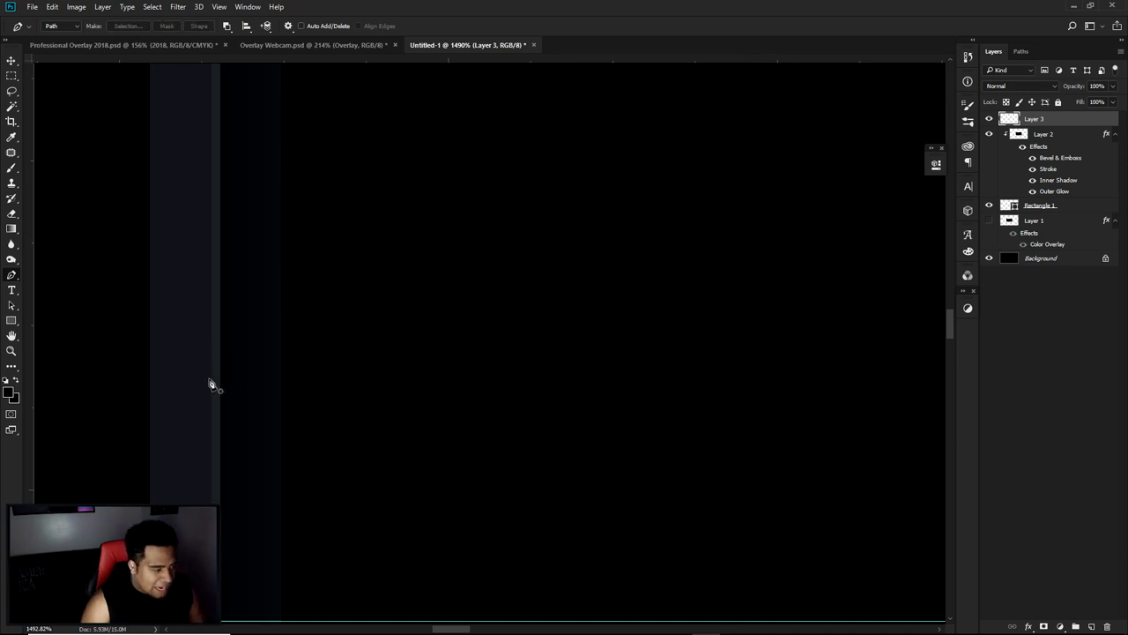
Restore the work path and delete the practice zigzag's anchors
{"action": "key", "text": "ctrl+z"}
{"action": "left_click_drag", "start_coordinate": [346, 170], "coordinate": [604, 365]}
{"action": "key", "text": "Delete"}
{"action": "left_click_drag", "start_coordinate": [277, 368], "coordinate": [472, 454]}
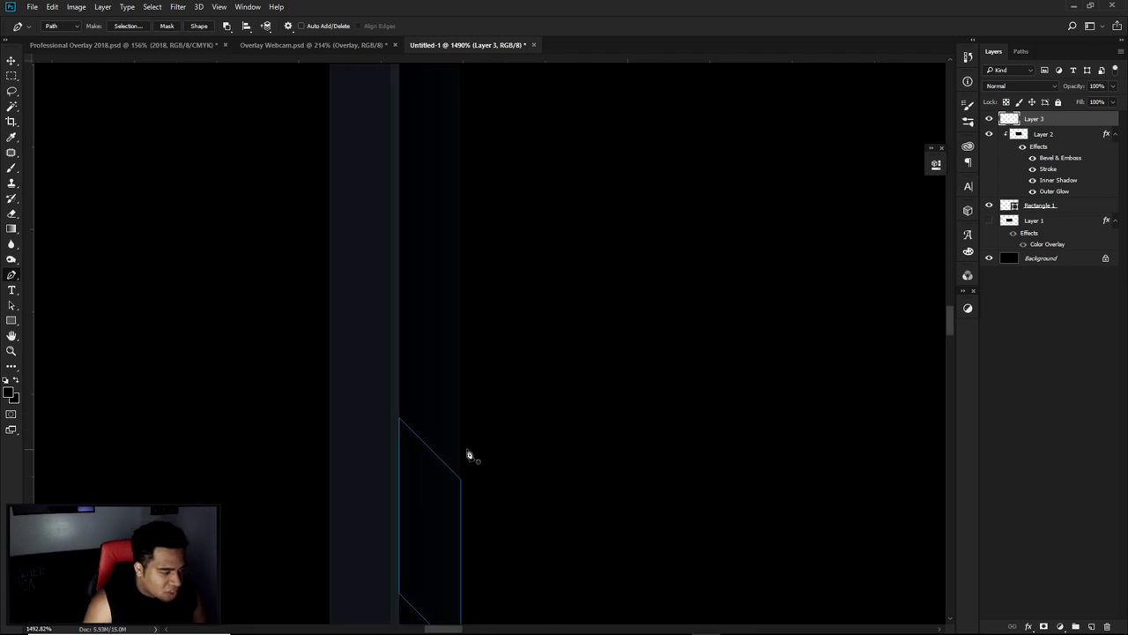
Draw a second slanted shape, trim its extra anchors, and open the vent path's options
{"action": "left_click", "coordinate": [460, 452]}
{"action": "left_click", "coordinate": [459, 330]}
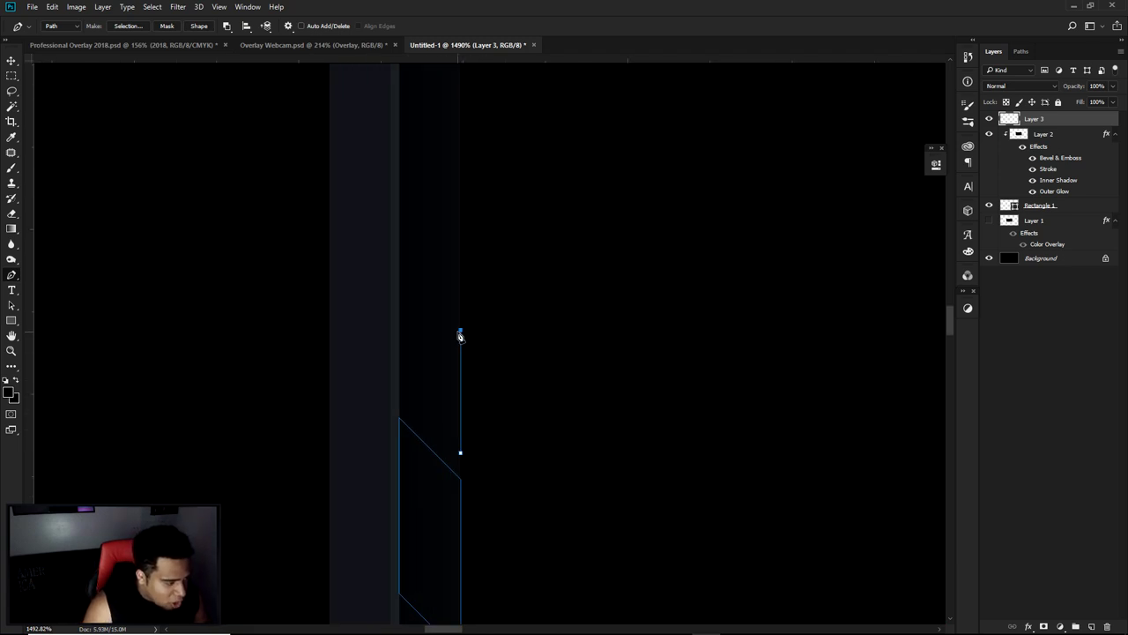
{"action": "left_click", "coordinate": [398, 269]}
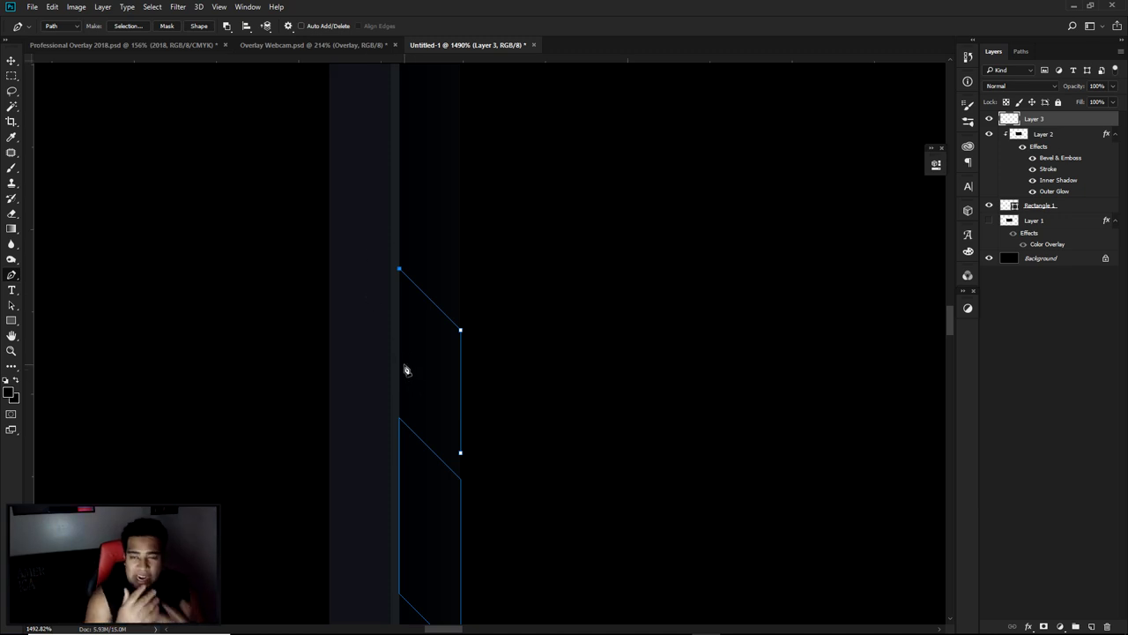
{"action": "left_click_drag", "start_coordinate": [536, 261], "coordinate": [391, 369]}
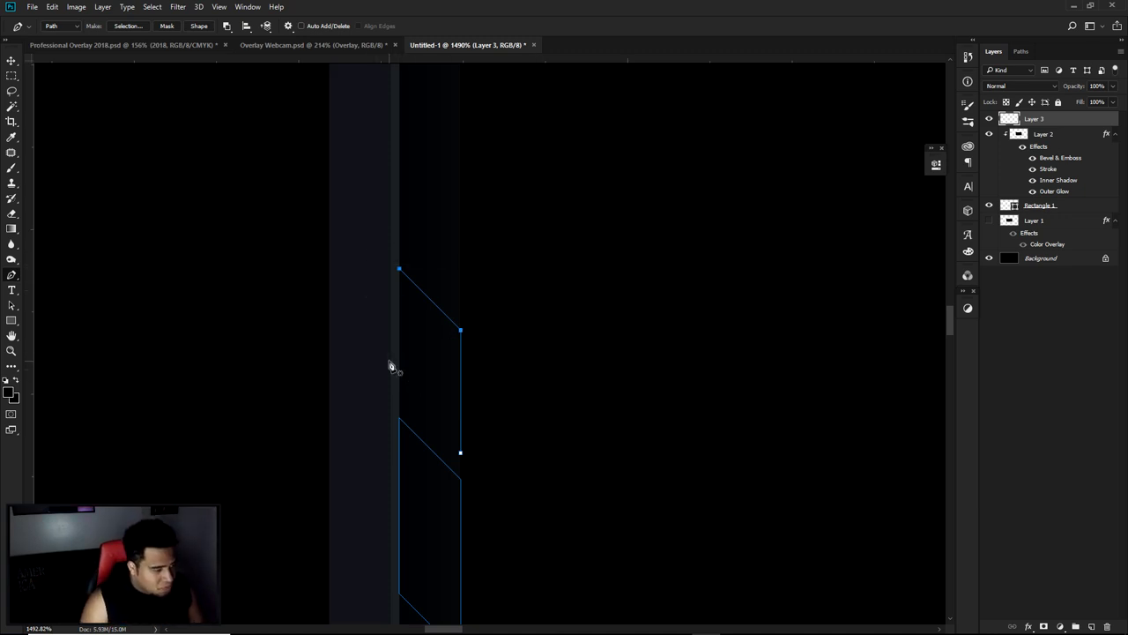
{"action": "key", "text": "Delete"}
{"action": "left_click_drag", "start_coordinate": [494, 458], "coordinate": [524, 194]}
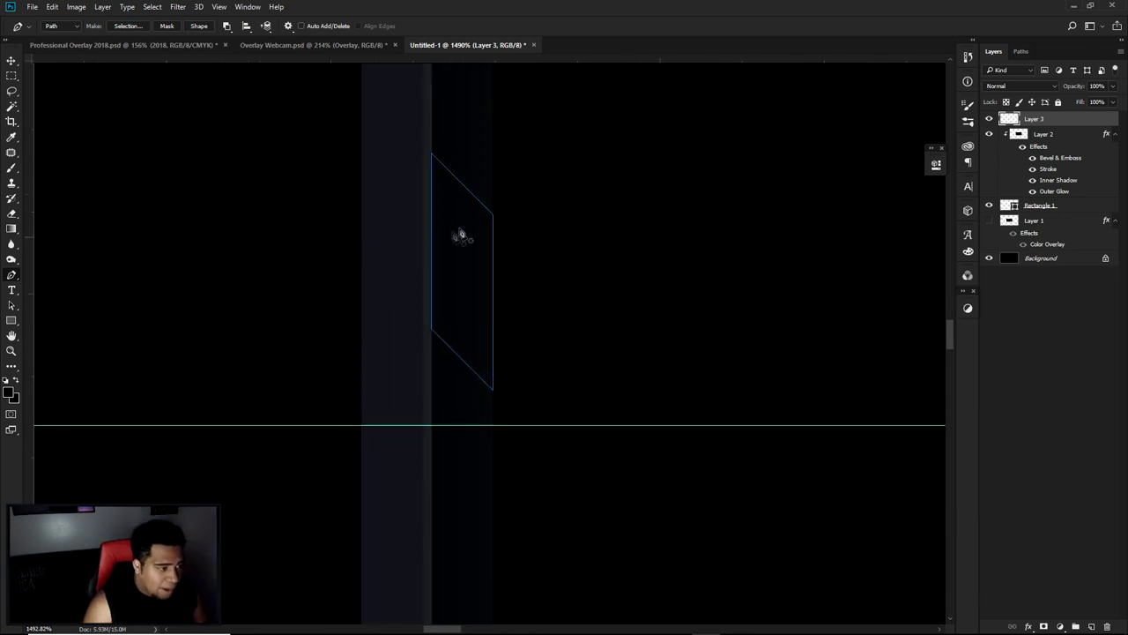
{"action": "left_click_drag", "start_coordinate": [385, 151], "coordinate": [495, 244]}
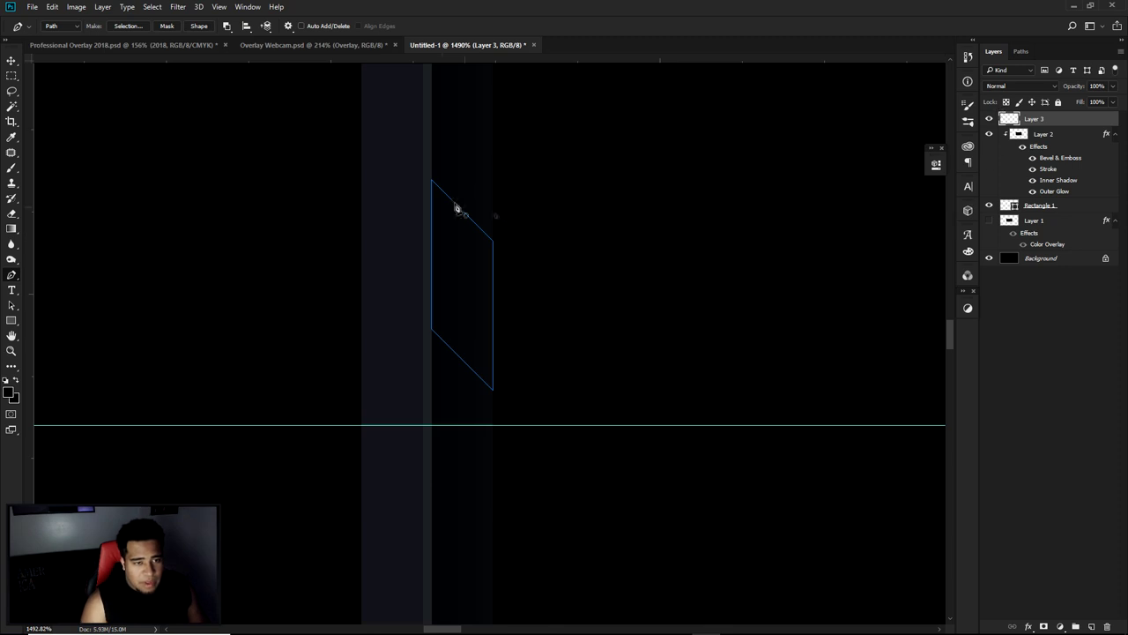
{"action": "right_click", "coordinate": [572, 232]}
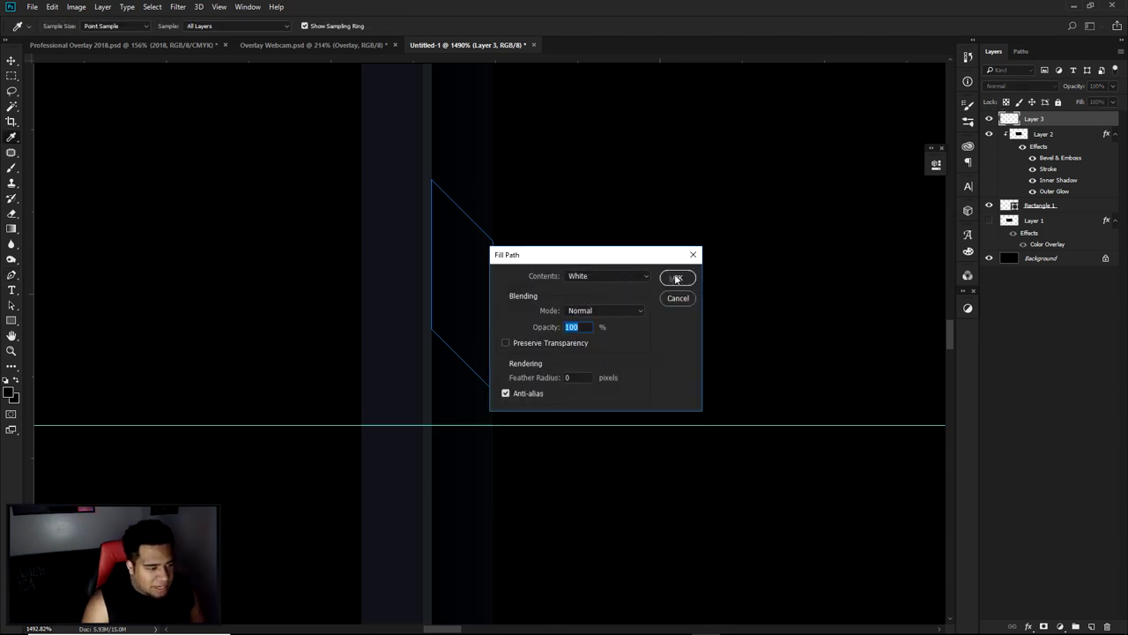
Try a white fill, undo it, and reopen the Fill Path settings
{"action": "left_click", "coordinate": [676, 277]}
{"action": "right_click", "coordinate": [579, 250]}
{"action": "left_click", "coordinate": [553, 229]}
{"action": "key", "text": "ctrl+z"}
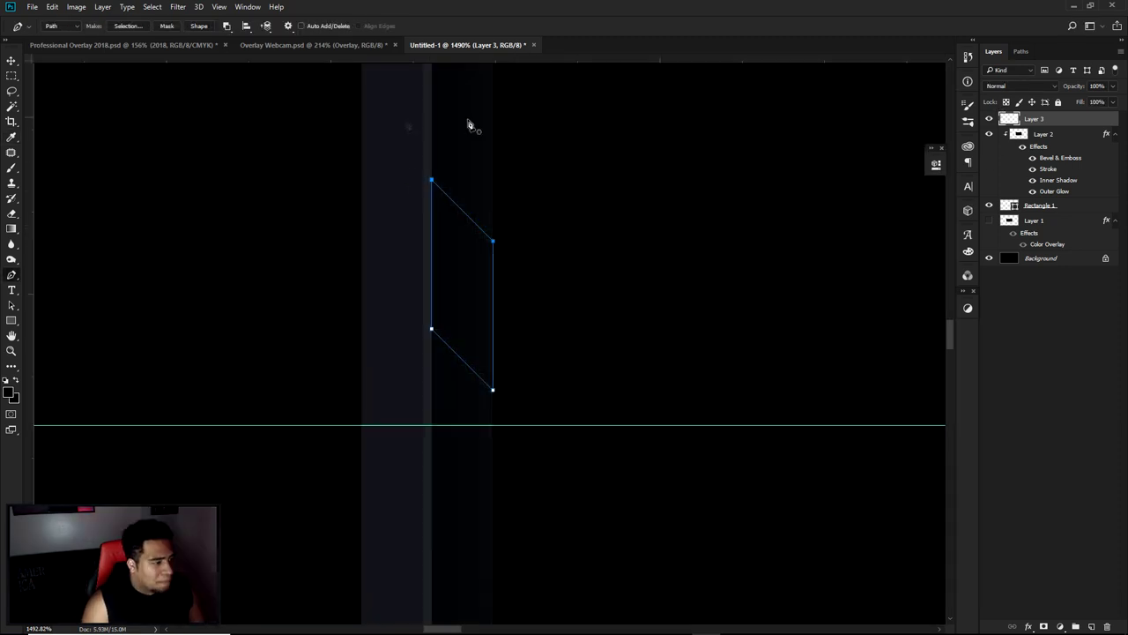
{"action": "right_click", "coordinate": [550, 205]}
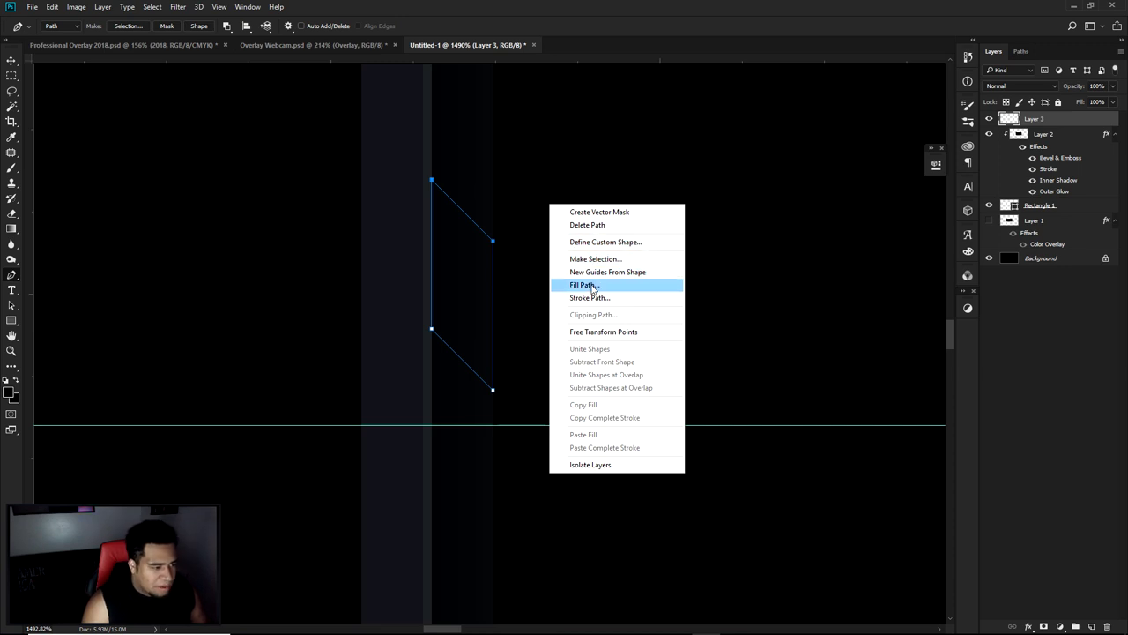
{"action": "left_click", "coordinate": [585, 284]}
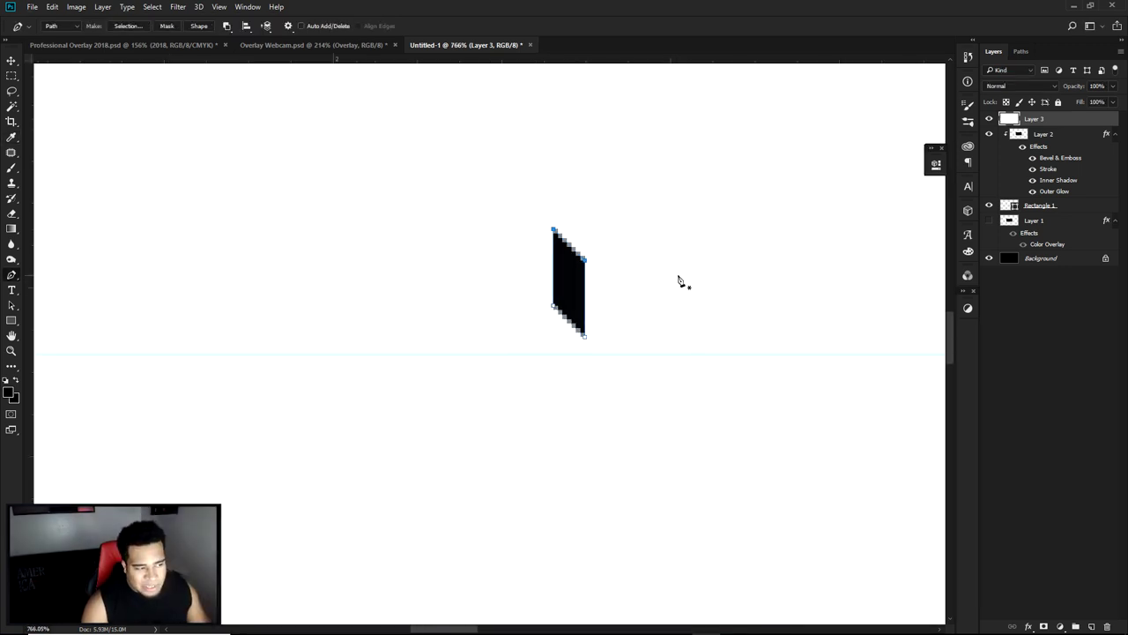
{"action": "left_click_drag", "start_coordinate": [708, 259], "coordinate": [627, 423]}
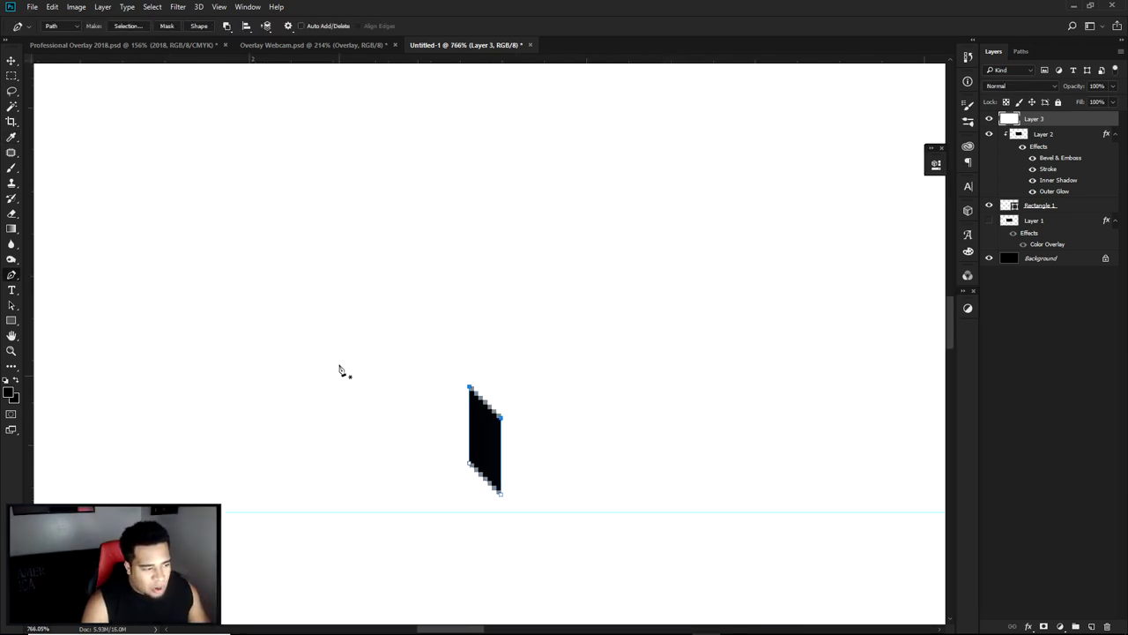
{"action": "scroll", "coordinate": [511, 253], "scroll_direction": "down", "scroll_amount": 4}
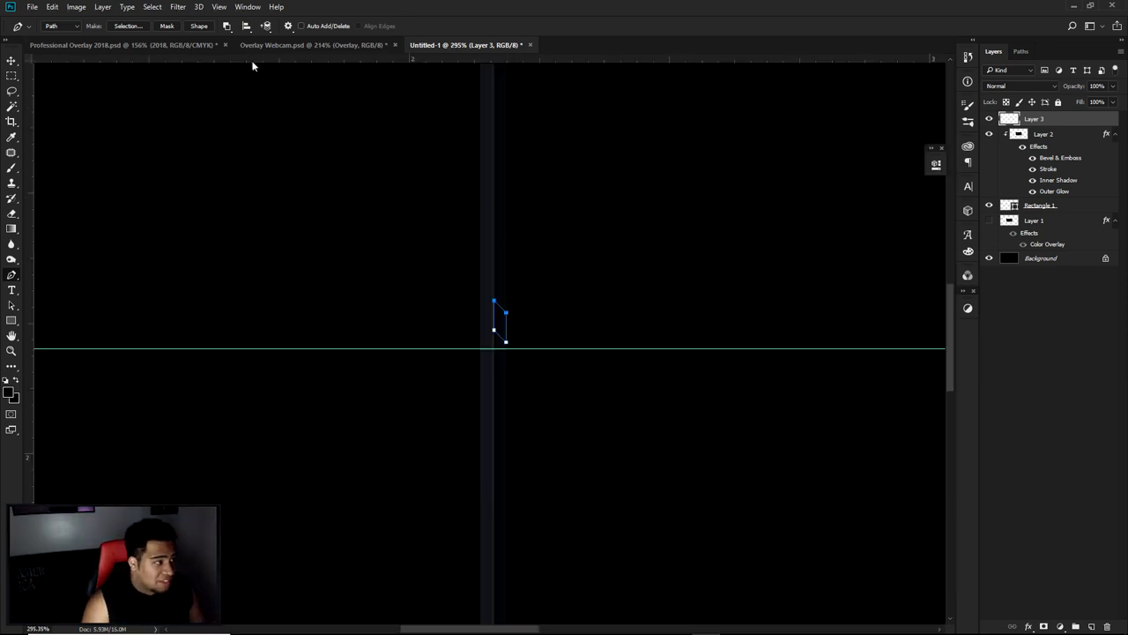
Set Path Operations to Combine Shapes
{"action": "left_click", "coordinate": [228, 27]}
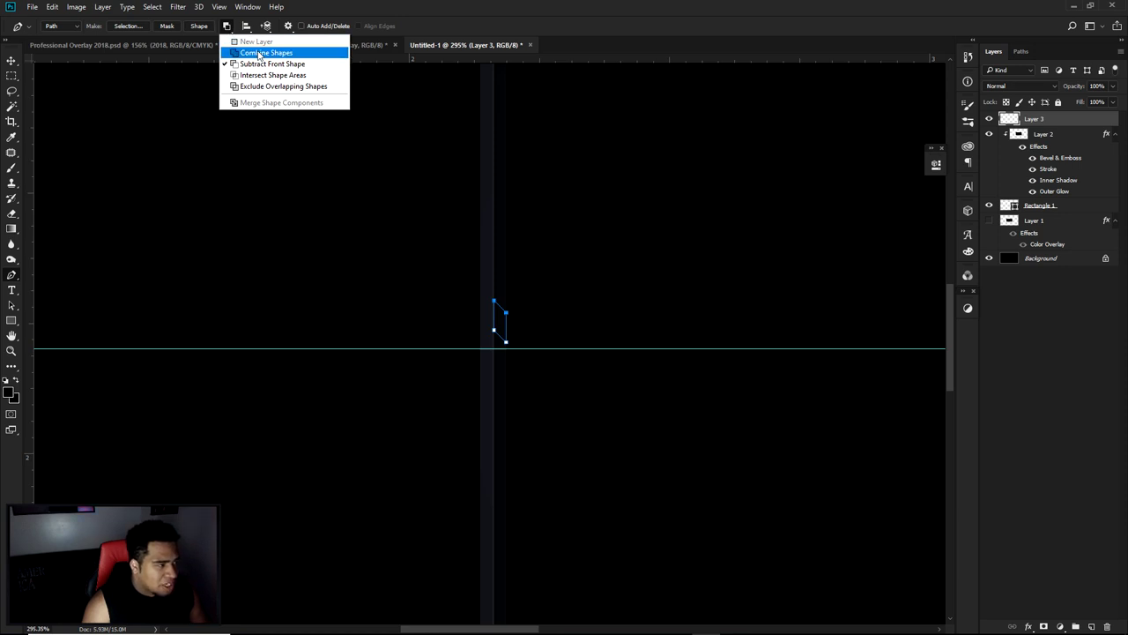
{"action": "left_click", "coordinate": [258, 54]}
{"action": "left_click", "coordinate": [226, 27]}
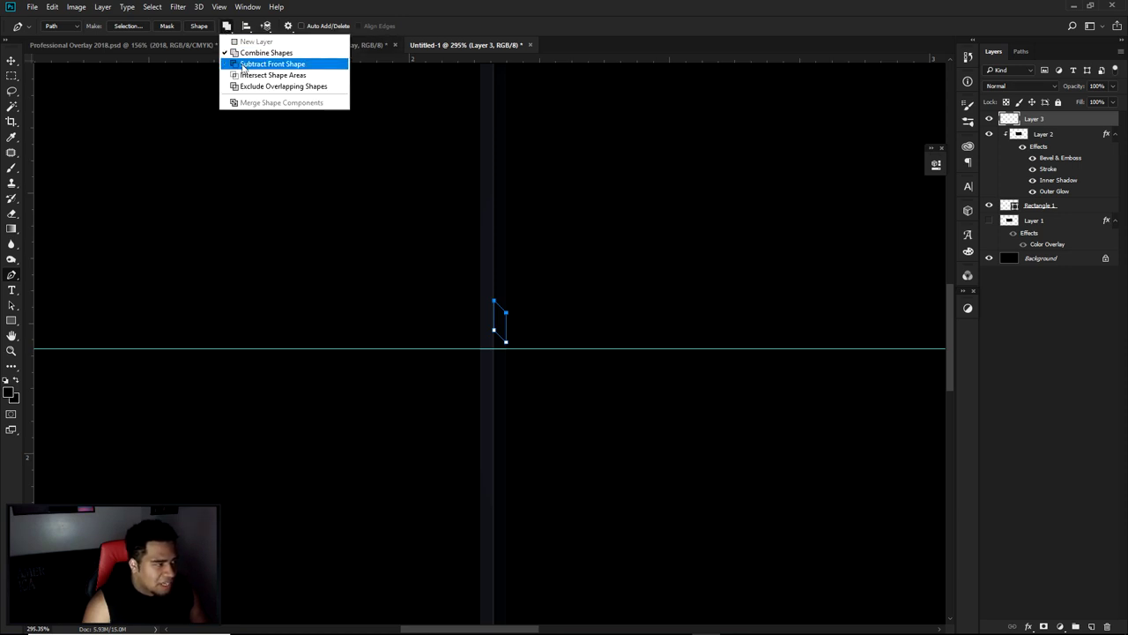
{"action": "left_click", "coordinate": [255, 52]}
Fill the vent path with White, then delete the path outline
{"action": "right_click", "coordinate": [565, 280]}
{"action": "left_click", "coordinate": [607, 362]}
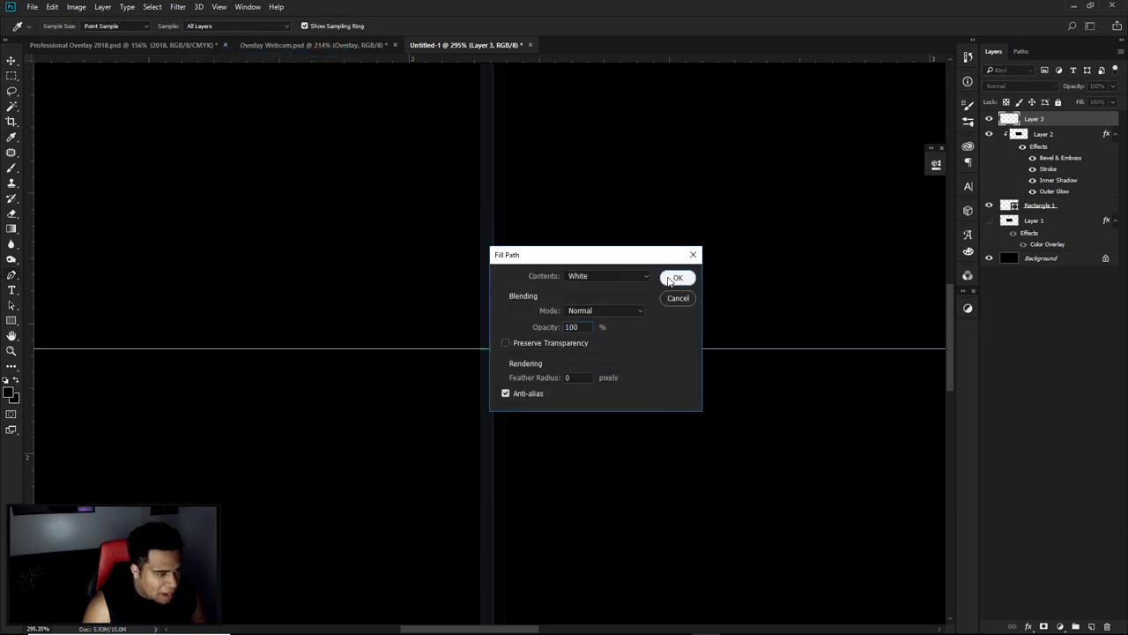
{"action": "left_click", "coordinate": [675, 278]}
{"action": "right_click", "coordinate": [586, 273]}
{"action": "left_click", "coordinate": [611, 292]}
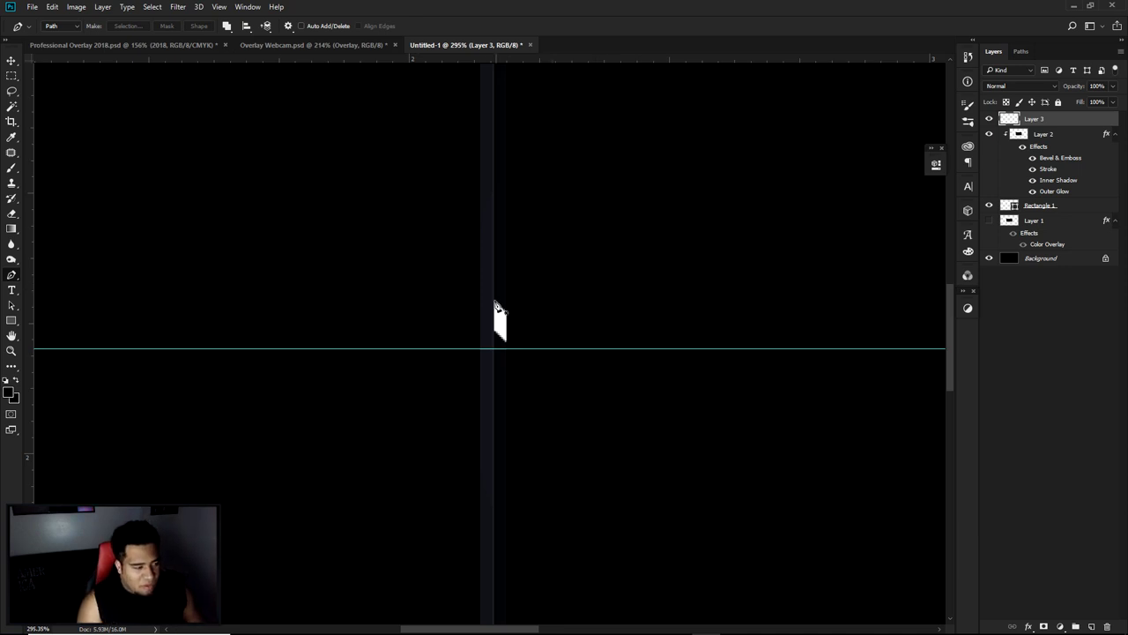
Draw a triangular Pen path over the vent shape's top end to angle it
{"action": "scroll", "coordinate": [491, 309], "scroll_direction": "up", "scroll_amount": 8}
{"action": "left_click", "coordinate": [521, 325]}
{"action": "left_click", "coordinate": [521, 229]}
{"action": "left_click", "coordinate": [550, 334]}
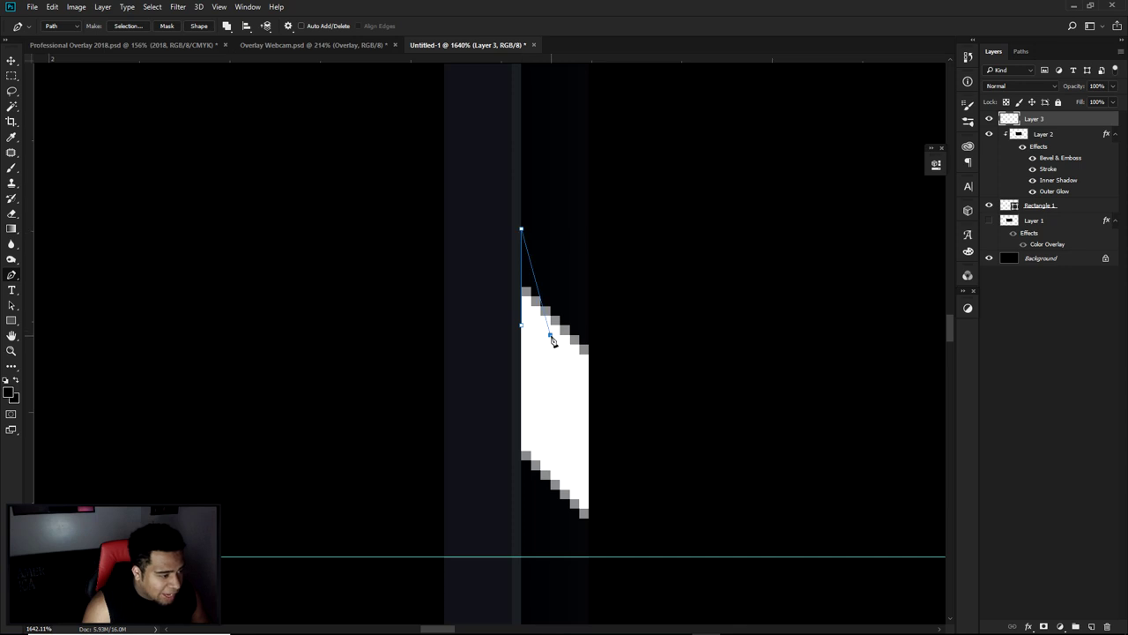
{"action": "left_click", "coordinate": [521, 325]}
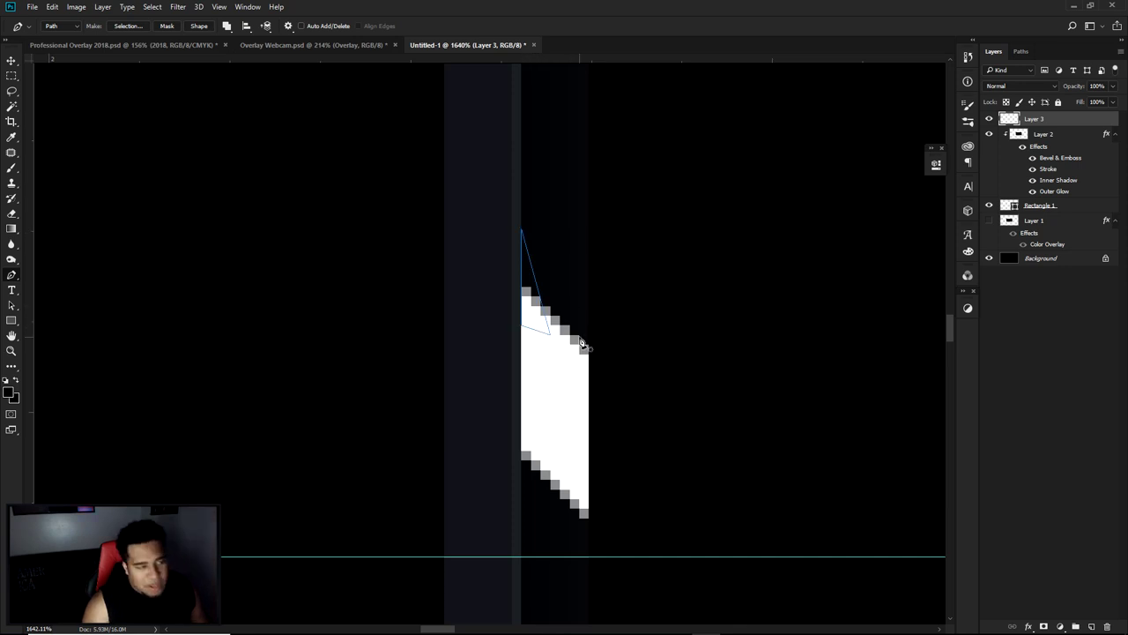
{"action": "left_click_drag", "start_coordinate": [587, 344], "coordinate": [563, 331]}
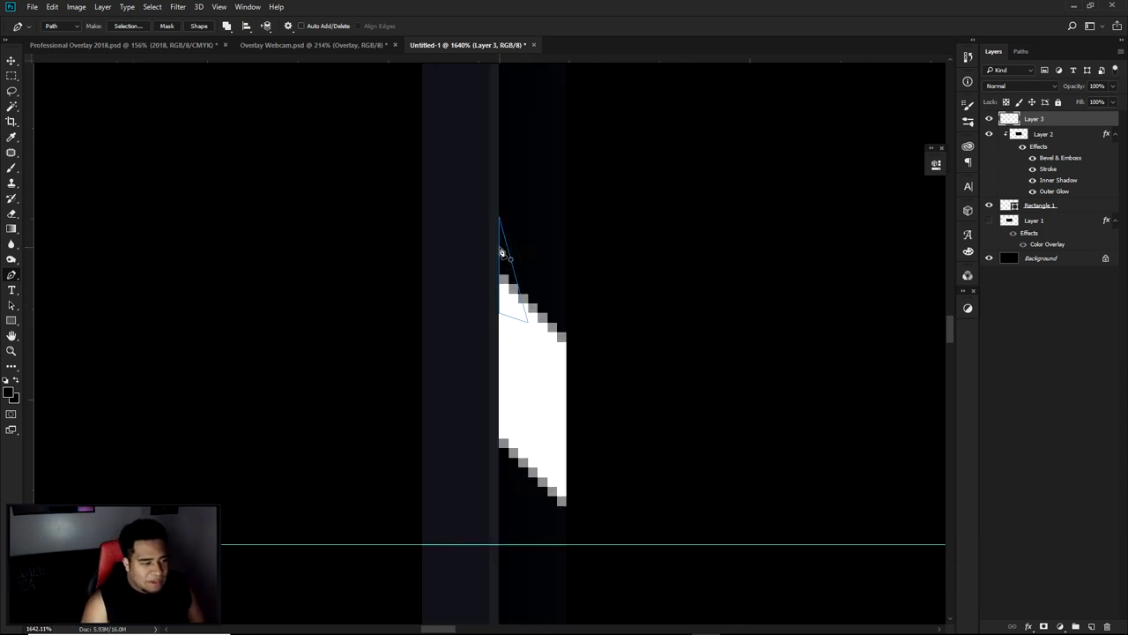
{"action": "left_click_drag", "start_coordinate": [499, 218], "coordinate": [500, 237]}
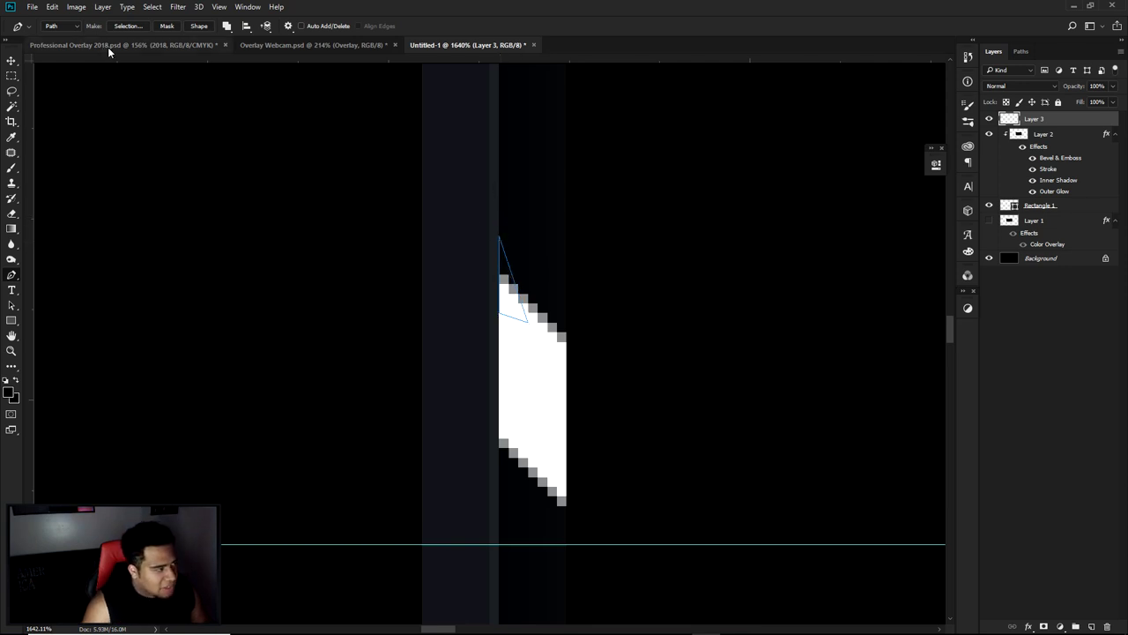
Compare against the finished overlay reference file, then return to the new overlay document
{"action": "left_click", "coordinate": [102, 45]}
{"action": "scroll", "coordinate": [153, 280], "scroll_direction": "up", "scroll_amount": 3}
{"action": "scroll", "coordinate": [154, 281], "scroll_direction": "up", "scroll_amount": 2}
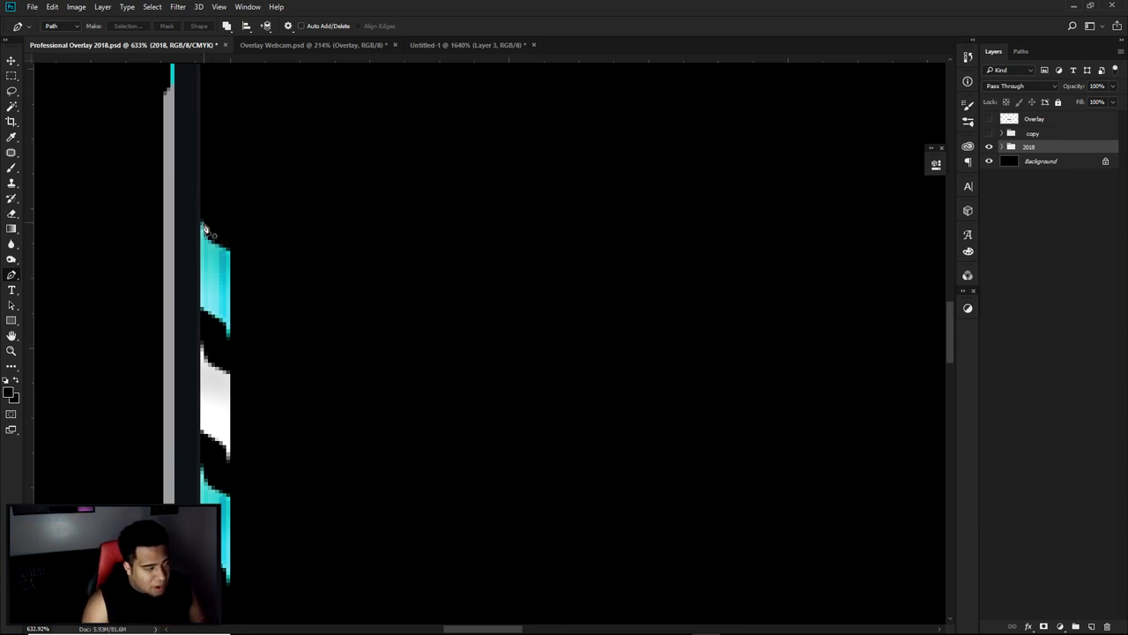
{"action": "left_click", "coordinate": [460, 44]}
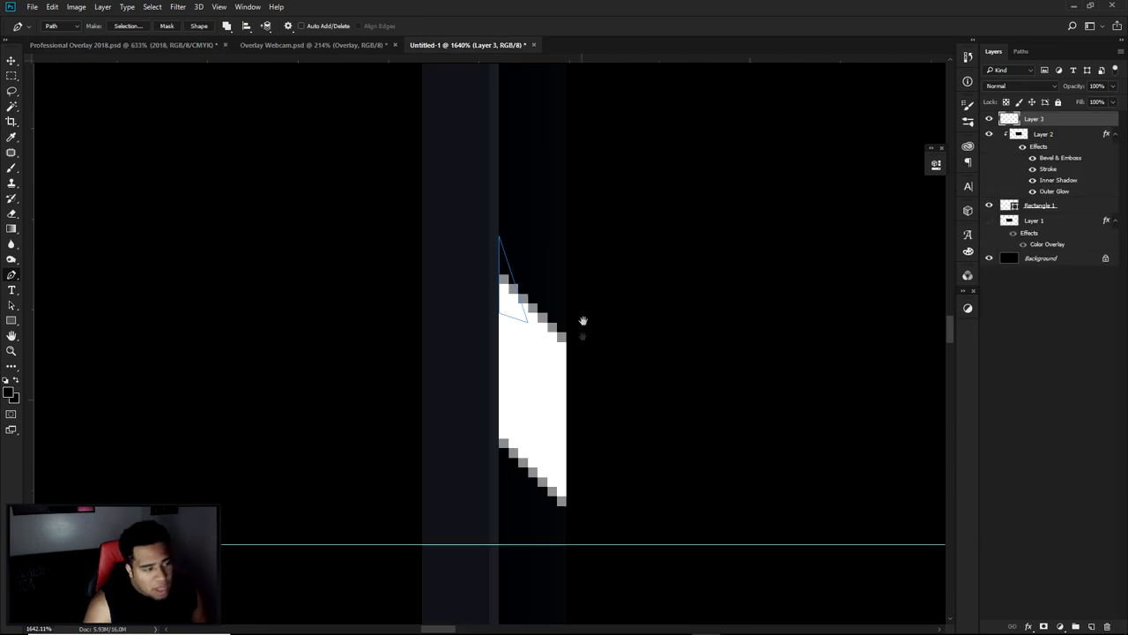
{"action": "scroll", "coordinate": [528, 370], "scroll_direction": "up", "scroll_amount": 2}
Extend the path down to the guide line with a slanted lower edge
{"action": "left_click", "coordinate": [529, 393]}
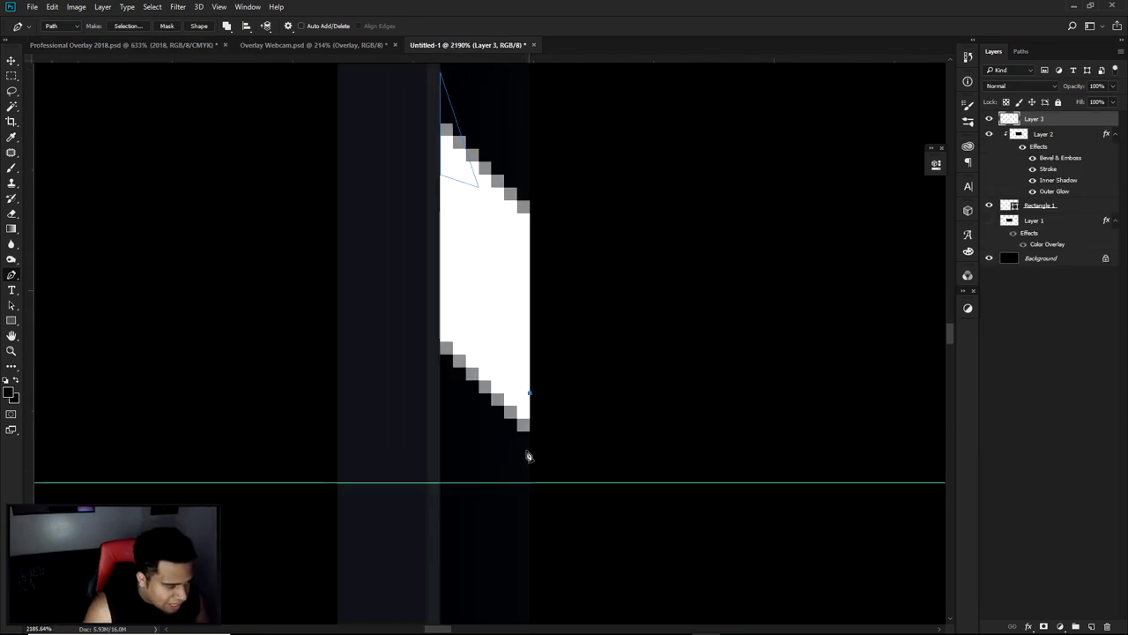
{"action": "left_click", "coordinate": [530, 482]}
{"action": "left_click_drag", "start_coordinate": [530, 432], "coordinate": [504, 392]}
{"action": "scroll", "coordinate": [524, 366], "scroll_direction": "down", "scroll_amount": 2}
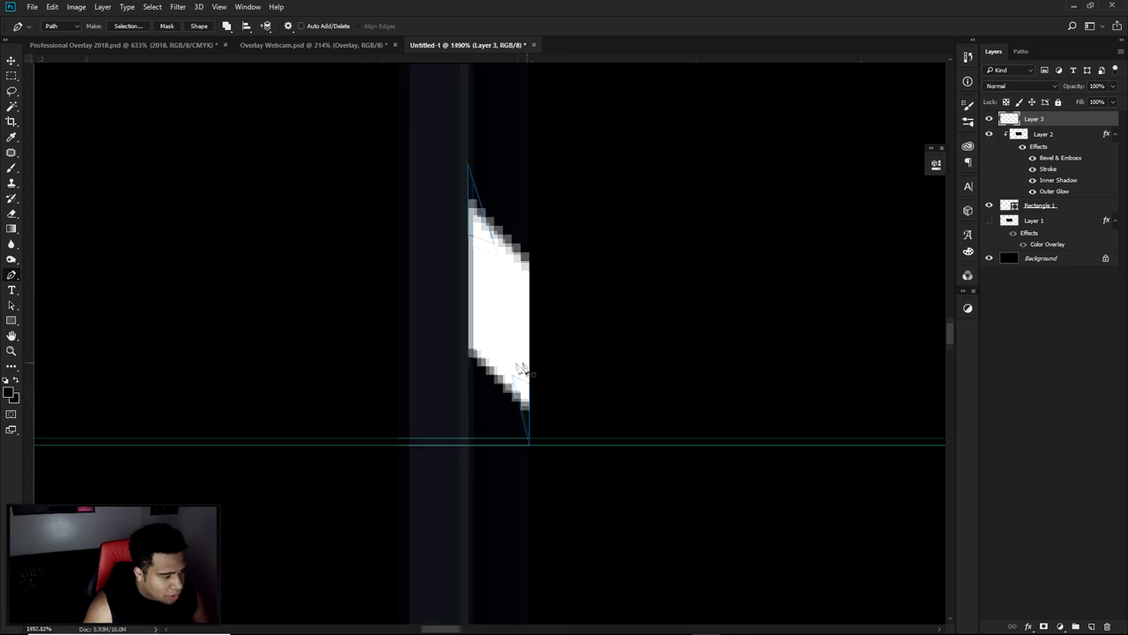
{"action": "scroll", "coordinate": [484, 189], "scroll_direction": "up", "scroll_amount": 2}
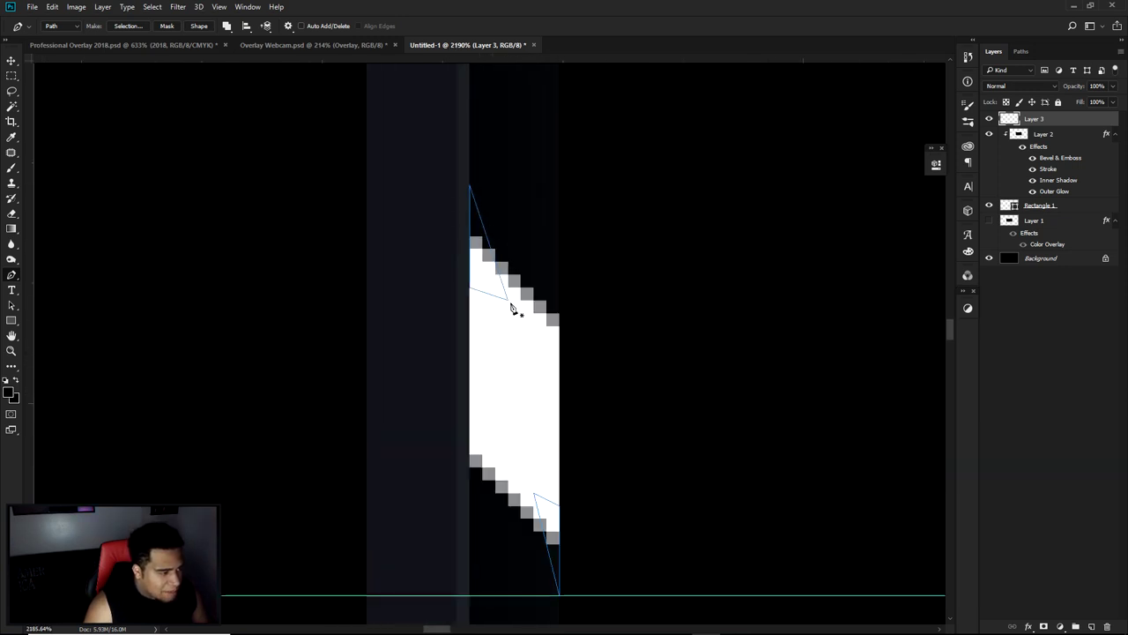
{"action": "left_click_drag", "start_coordinate": [502, 307], "coordinate": [509, 273]}
{"action": "scroll", "coordinate": [507, 272], "scroll_direction": "down", "scroll_amount": 3}
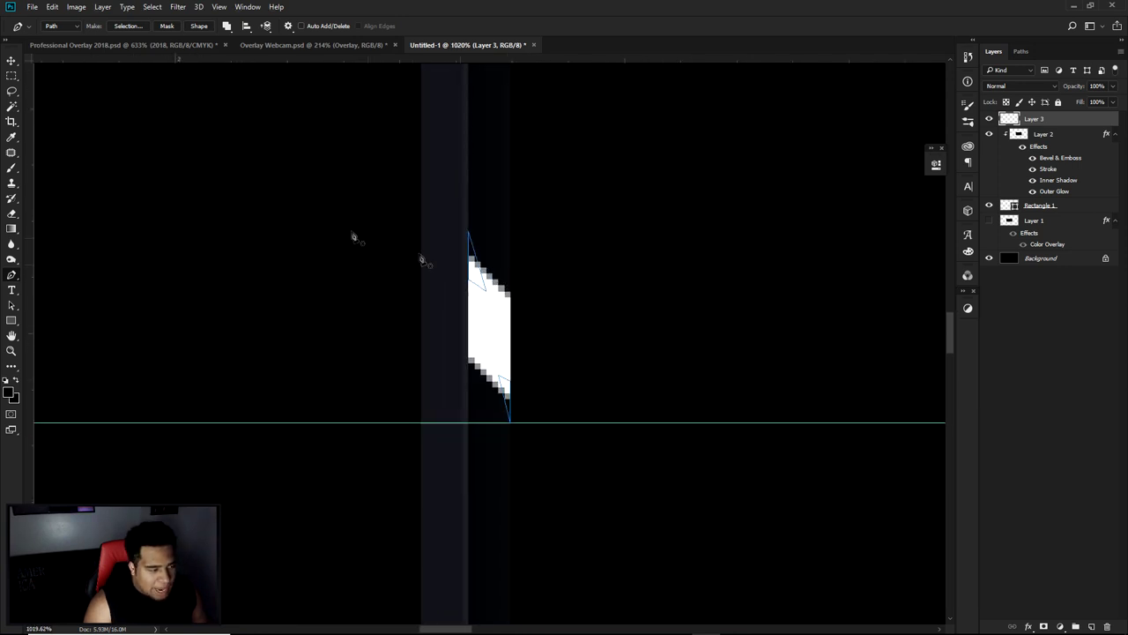
Fill the new path with White, delete the path, and switch to the Move tool
{"action": "right_click", "coordinate": [608, 193]}
{"action": "left_click", "coordinate": [673, 273]}
{"action": "left_click", "coordinate": [675, 275]}
{"action": "right_click", "coordinate": [633, 261]}
{"action": "left_click", "coordinate": [672, 283]}
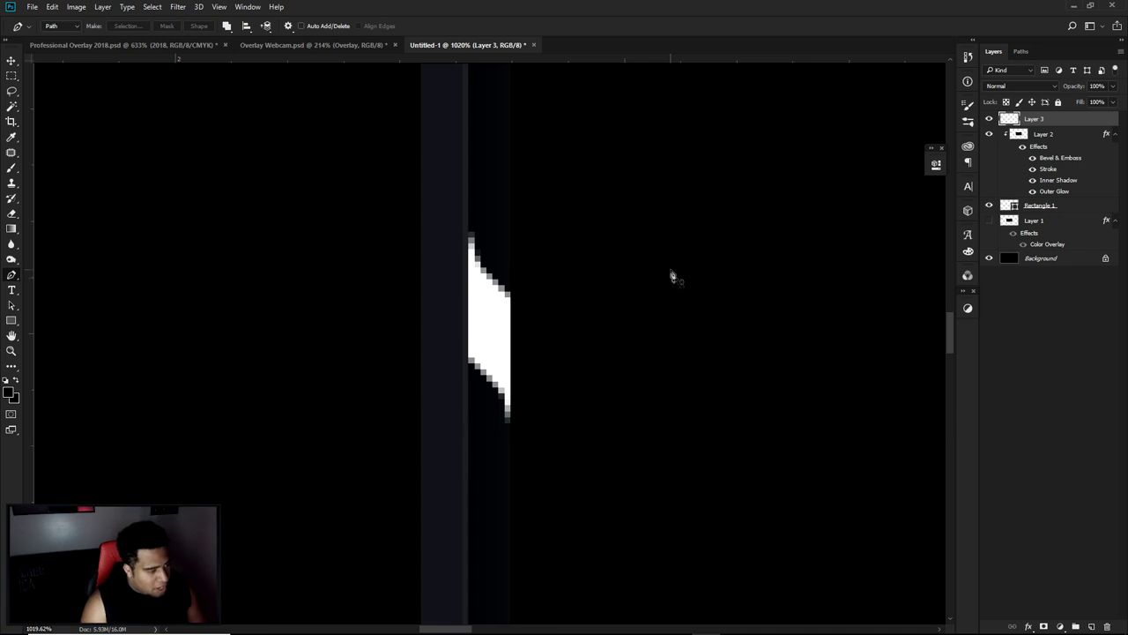
{"action": "scroll", "coordinate": [673, 275], "scroll_direction": "down", "scroll_amount": 5}
{"action": "scroll", "coordinate": [671, 273], "scroll_direction": "down", "scroll_amount": 4}
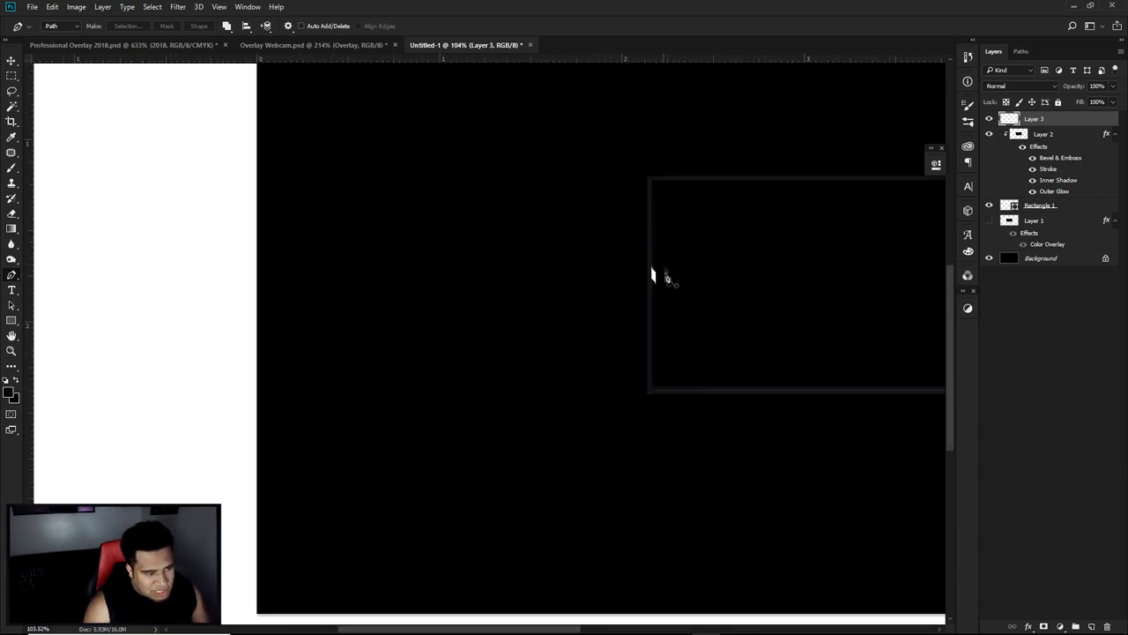
{"action": "scroll", "coordinate": [656, 278], "scroll_direction": "up", "scroll_amount": 4}
{"action": "key", "text": "v"}
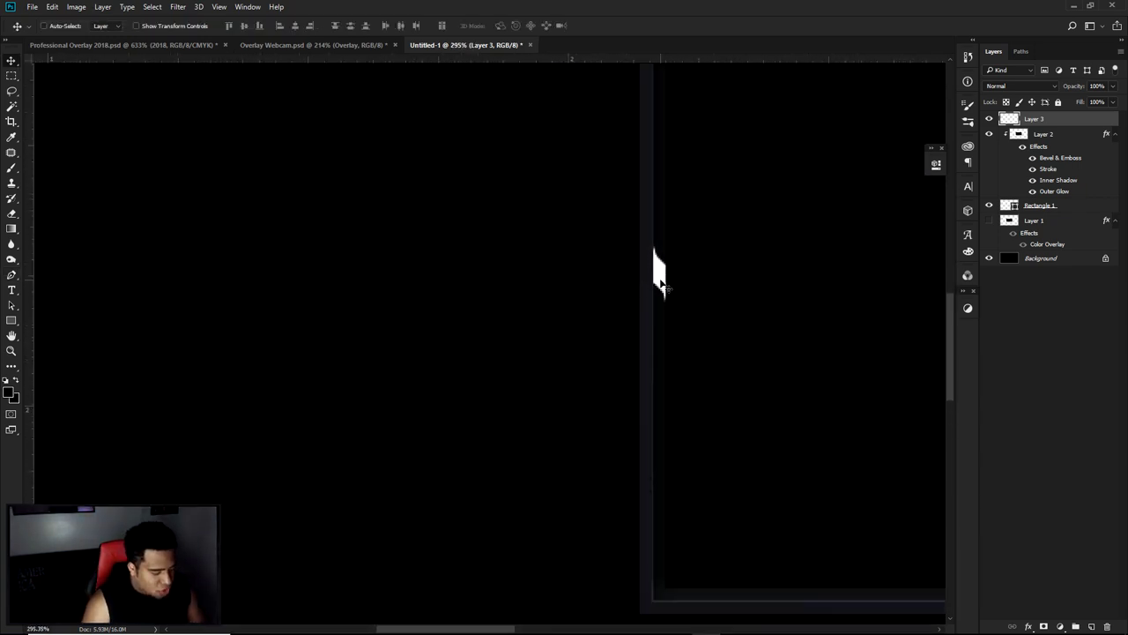
{"action": "left_click_drag", "start_coordinate": [661, 58], "coordinate": [661, 301]}
{"action": "scroll", "coordinate": [696, 282], "scroll_direction": "up", "scroll_amount": 2}
{"action": "scroll", "coordinate": [620, 259], "scroll_direction": "down", "scroll_amount": 3}
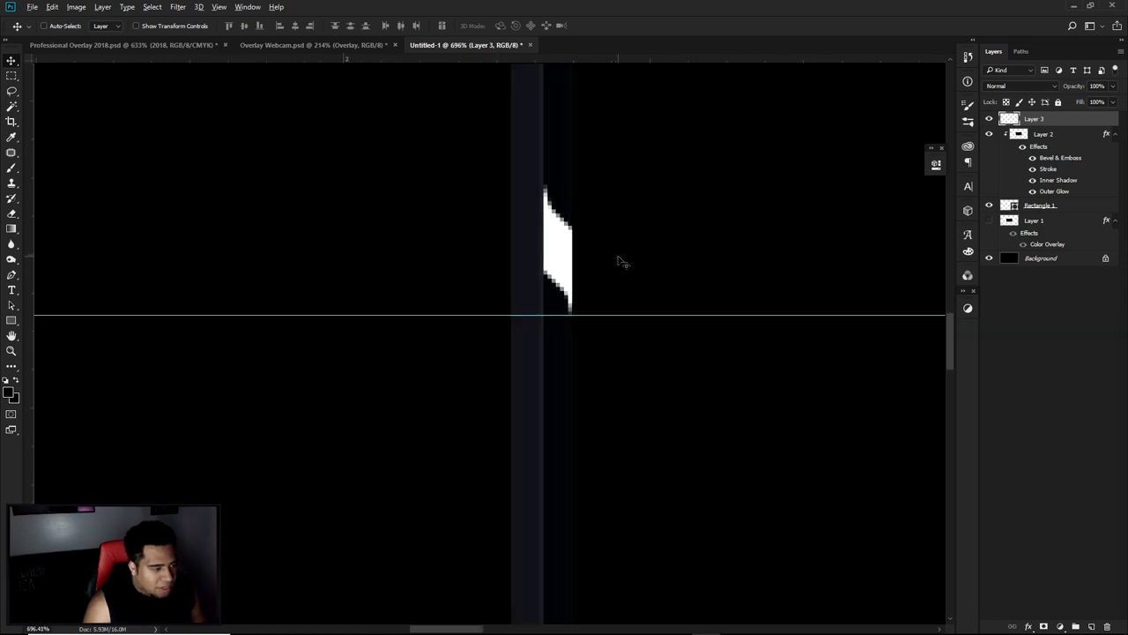
Alt-drag a copy of the vent chevron below the original, undoing one misplaced move
{"action": "left_click_drag", "start_coordinate": [619, 259], "coordinate": [601, 344]}
{"action": "left_click_drag", "start_coordinate": [612, 397], "coordinate": [611, 328]}
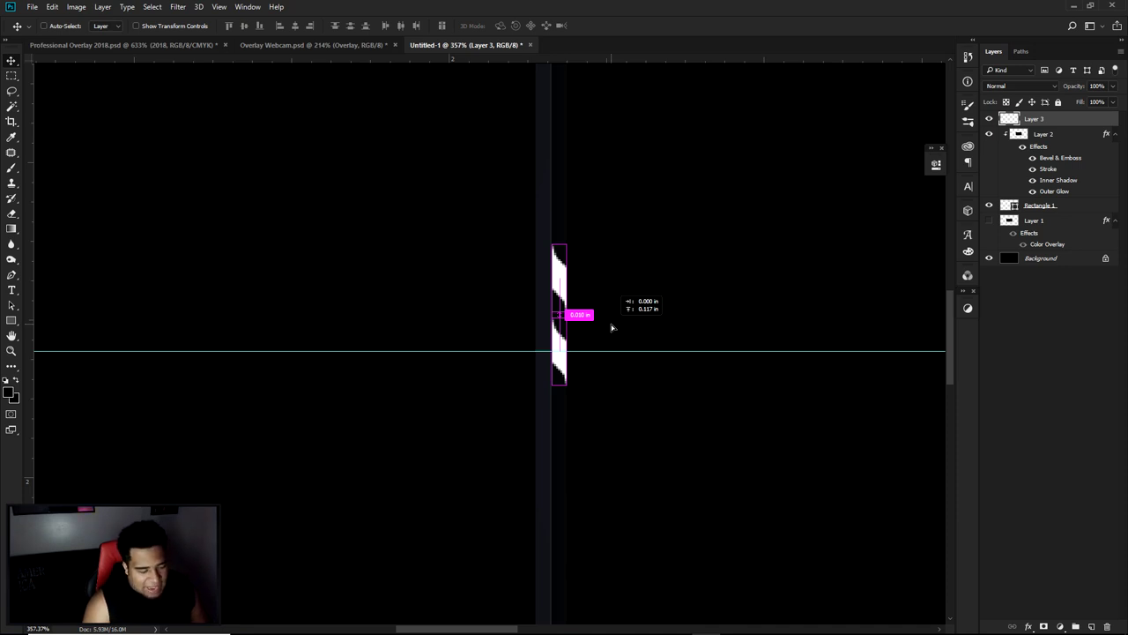
{"action": "left_click_drag", "start_coordinate": [612, 328], "coordinate": [614, 329]}
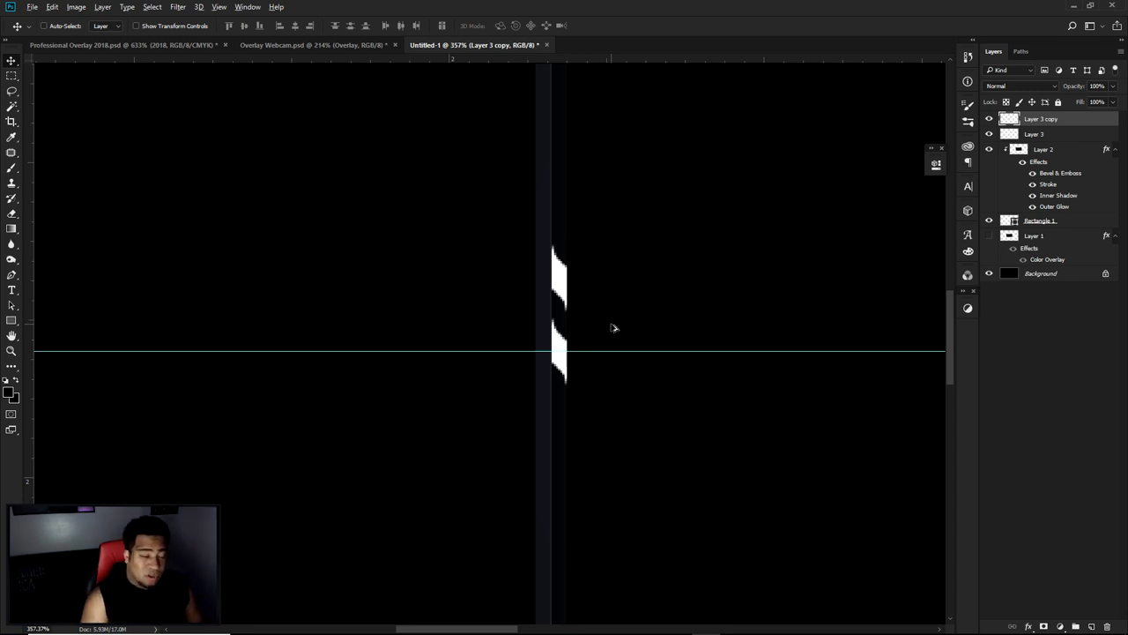
{"action": "left_click_drag", "start_coordinate": [610, 264], "coordinate": [619, 407]}
{"action": "key", "text": "ctrl+z"}
Add a third vent copy lower down and select all three vent layers
{"action": "left_click_drag", "start_coordinate": [588, 298], "coordinate": [594, 427]}
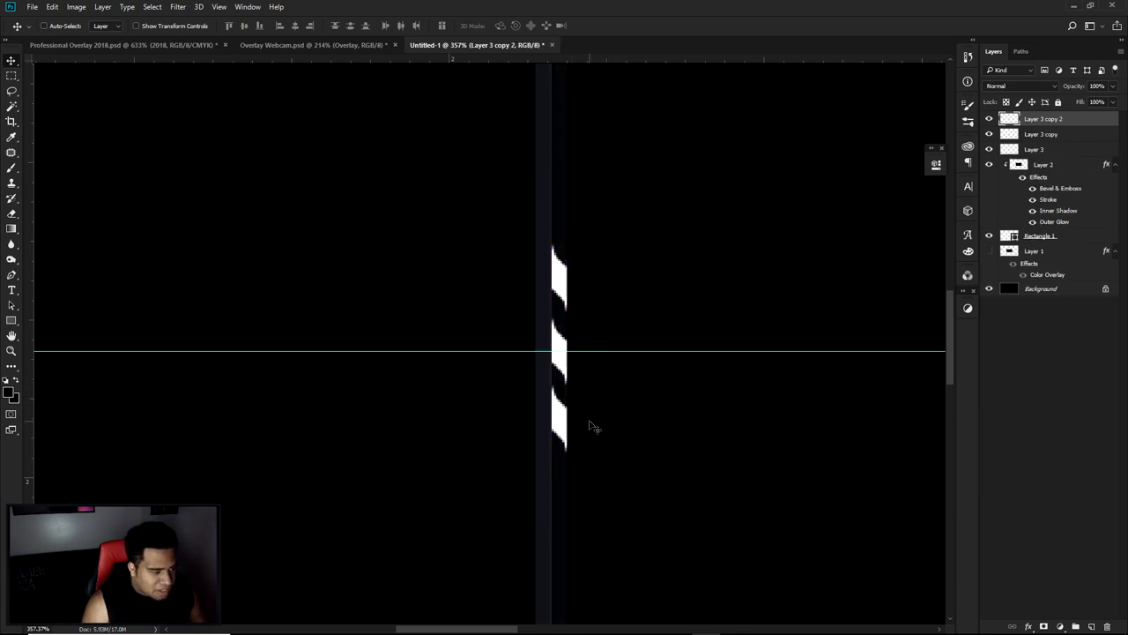
{"action": "scroll", "coordinate": [609, 398], "scroll_direction": "down", "scroll_amount": 5}
{"action": "left_click_drag", "start_coordinate": [653, 396], "coordinate": [442, 367]}
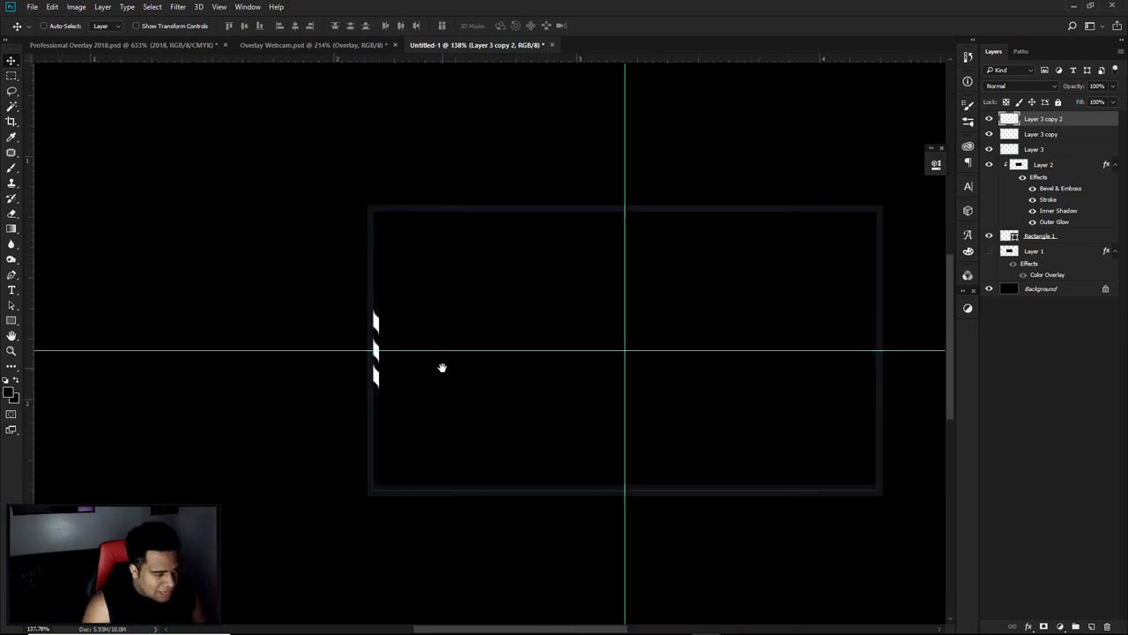
{"action": "left_click", "coordinate": [1042, 151], "text": "shift"}
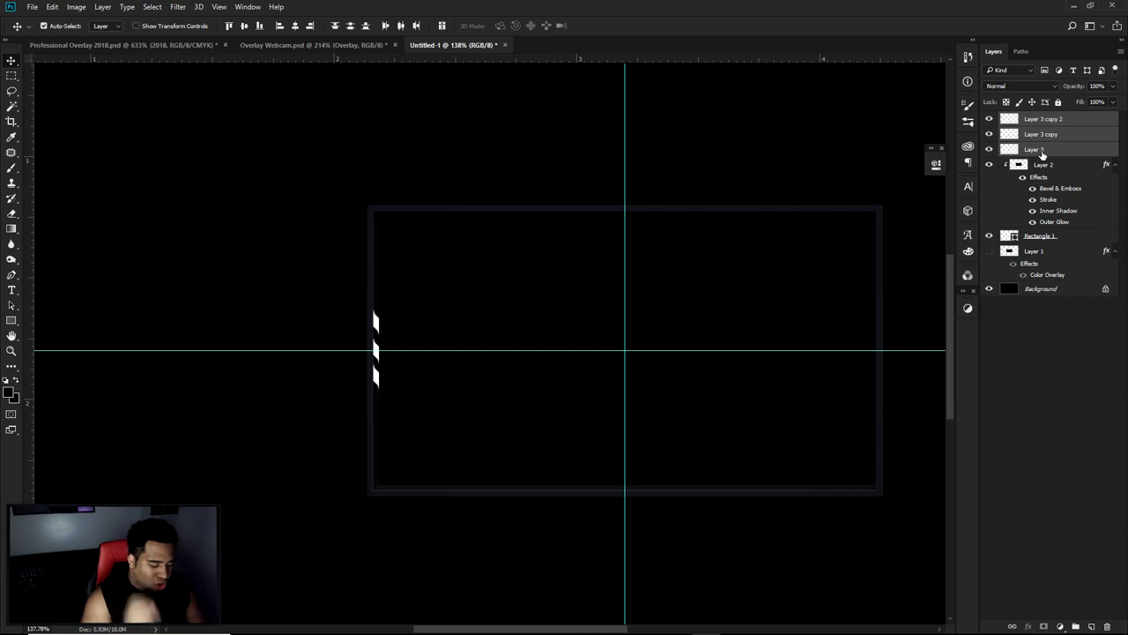
Group the three vents, duplicate the group, merge the copy and name it 'Left Vent'
{"action": "key", "text": "ctrl+g"}
{"action": "key", "text": "ctrl+j"}
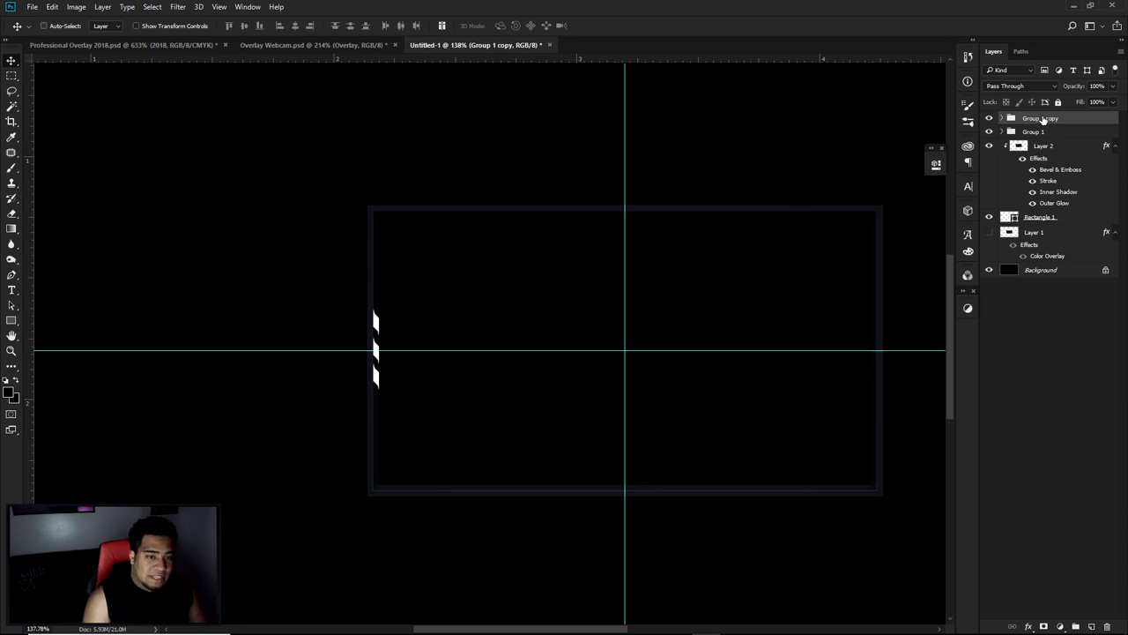
{"action": "right_click", "coordinate": [1042, 119]}
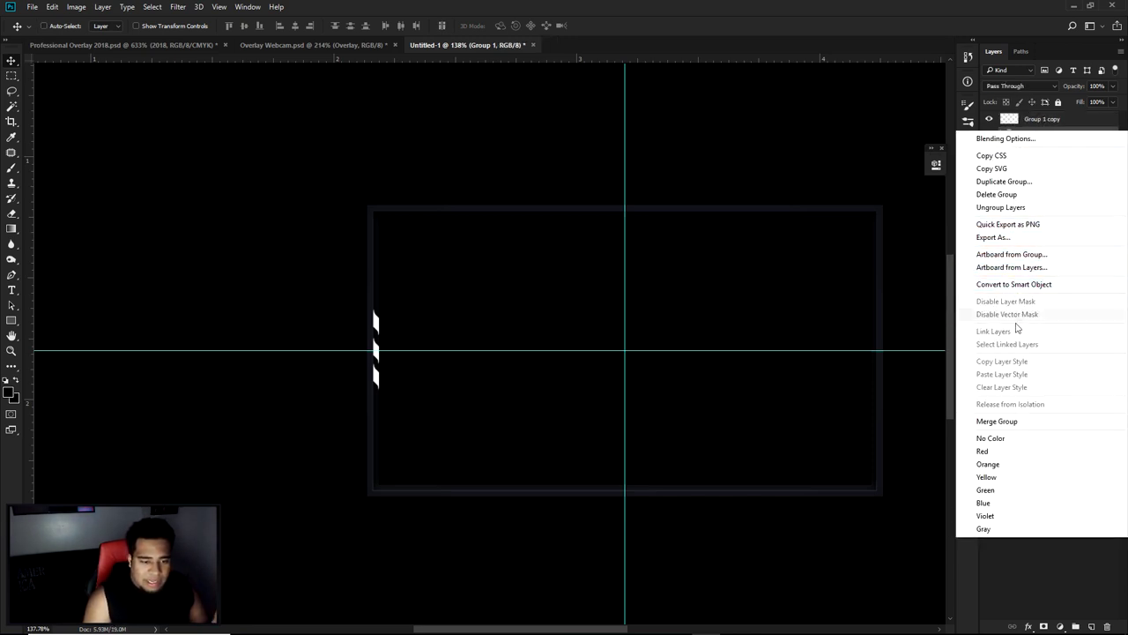
{"action": "left_click", "coordinate": [1015, 420]}
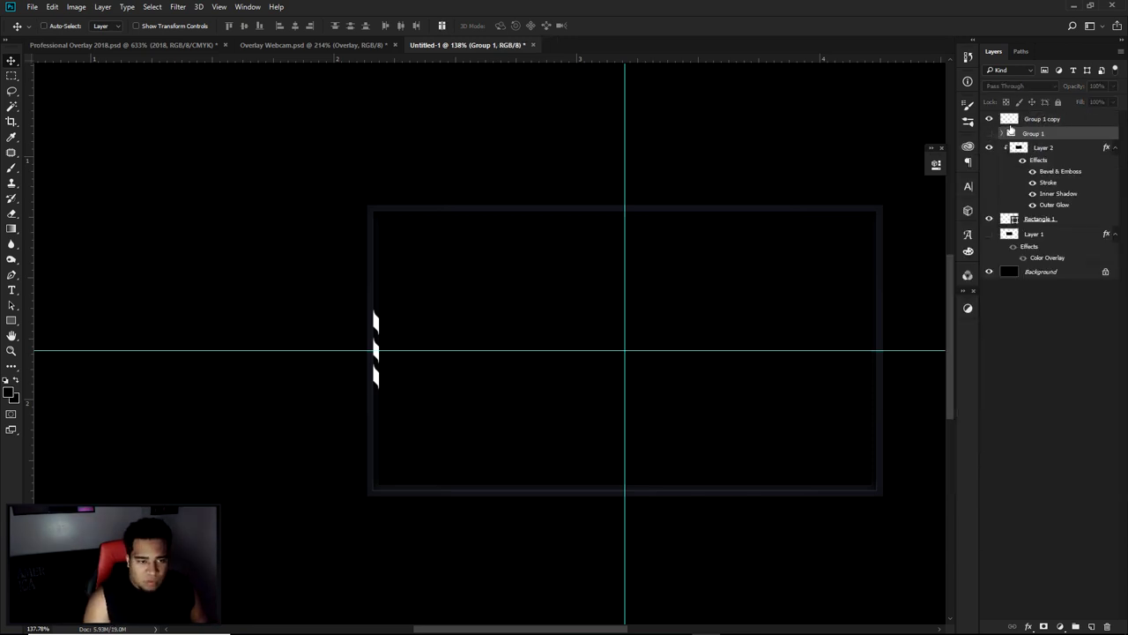
{"action": "left_click_drag", "start_coordinate": [768, 290], "coordinate": [718, 288]}
{"action": "double_click", "coordinate": [1044, 119]}
{"action": "type", "text": "Left Vent"}
{"action": "key", "text": "Return"}
Move a vent copy to the frame's right side and name it 'Right Vent'
{"action": "left_click_drag", "start_coordinate": [350, 327], "coordinate": [843, 351]}
{"action": "double_click", "coordinate": [1031, 119]}
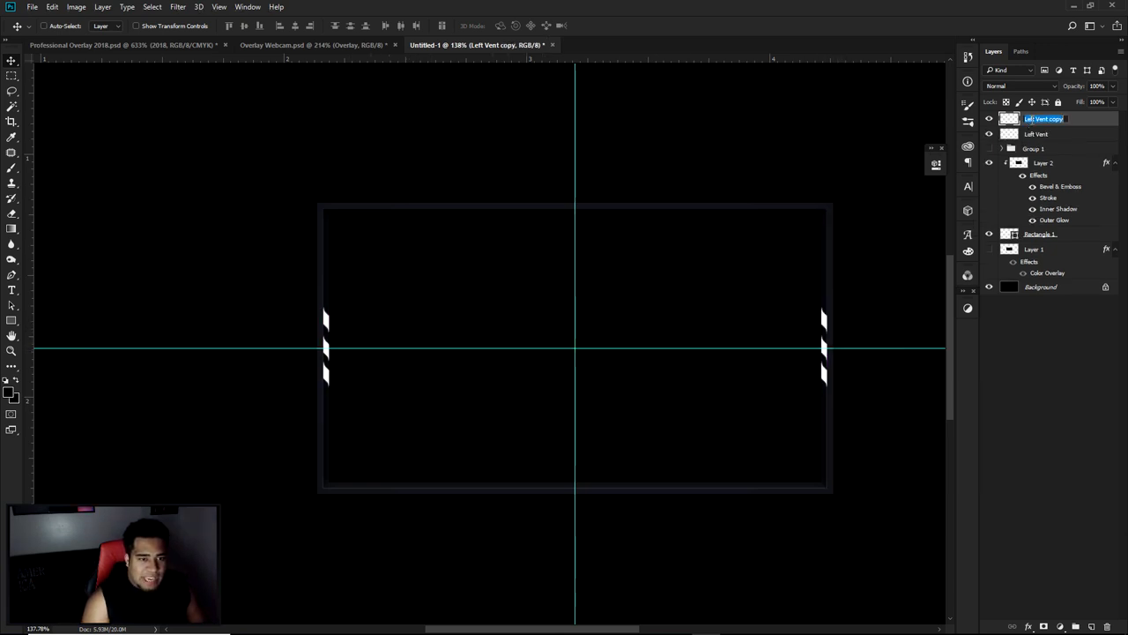
{"action": "type", "text": "Right Vent"}
{"action": "key", "text": "Return"}
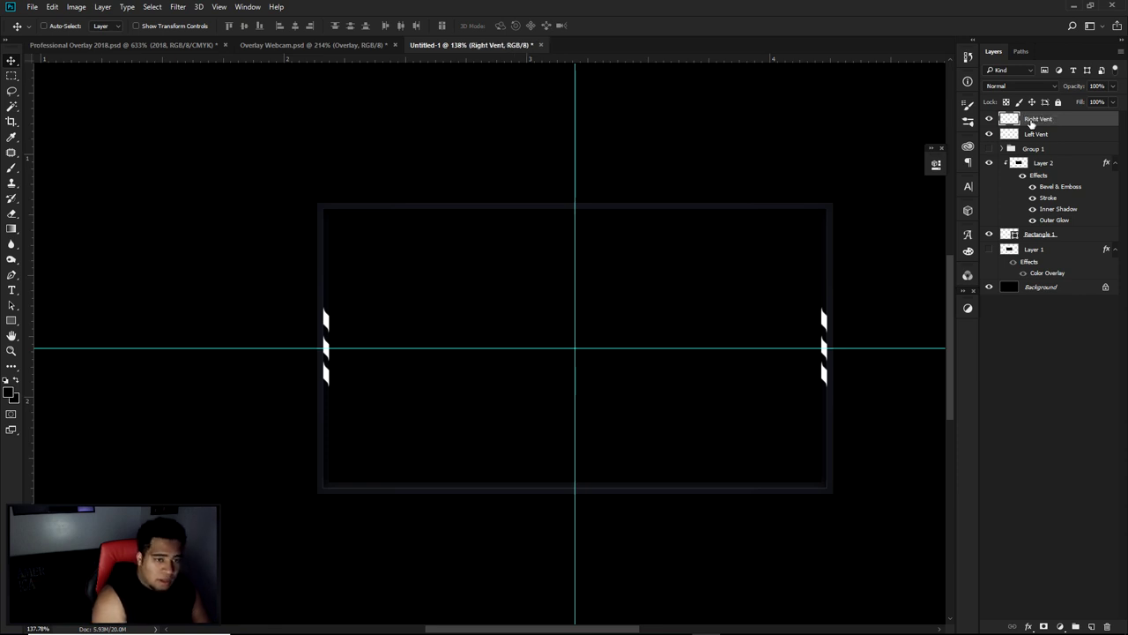
{"action": "scroll", "coordinate": [533, 308], "scroll_direction": "right", "scroll_amount": 1}
{"action": "left_click_drag", "start_coordinate": [533, 308], "coordinate": [540, 307]}
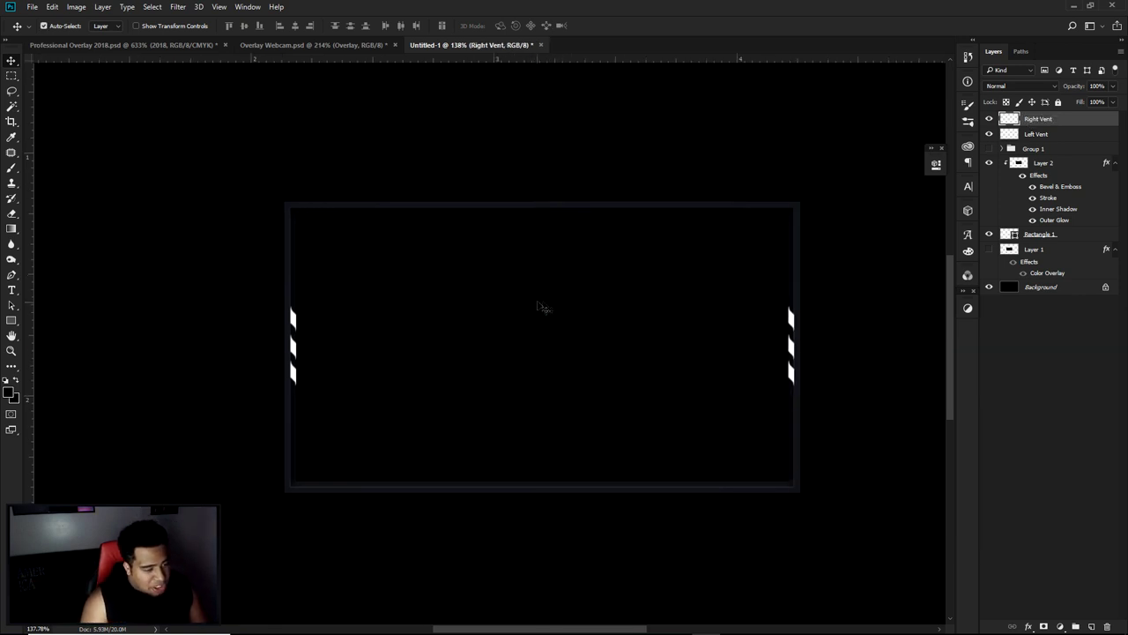
Give Left Vent a cyan Color Overlay of #38ddf0
{"action": "key", "text": "ctrl+Tab"}
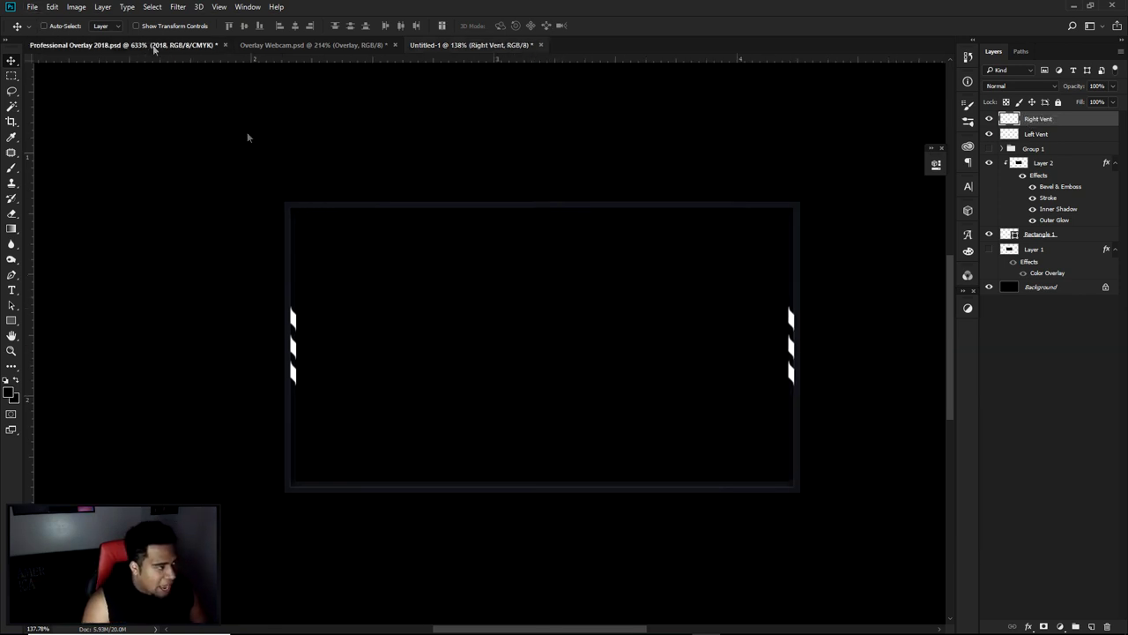
{"action": "left_click", "coordinate": [454, 44]}
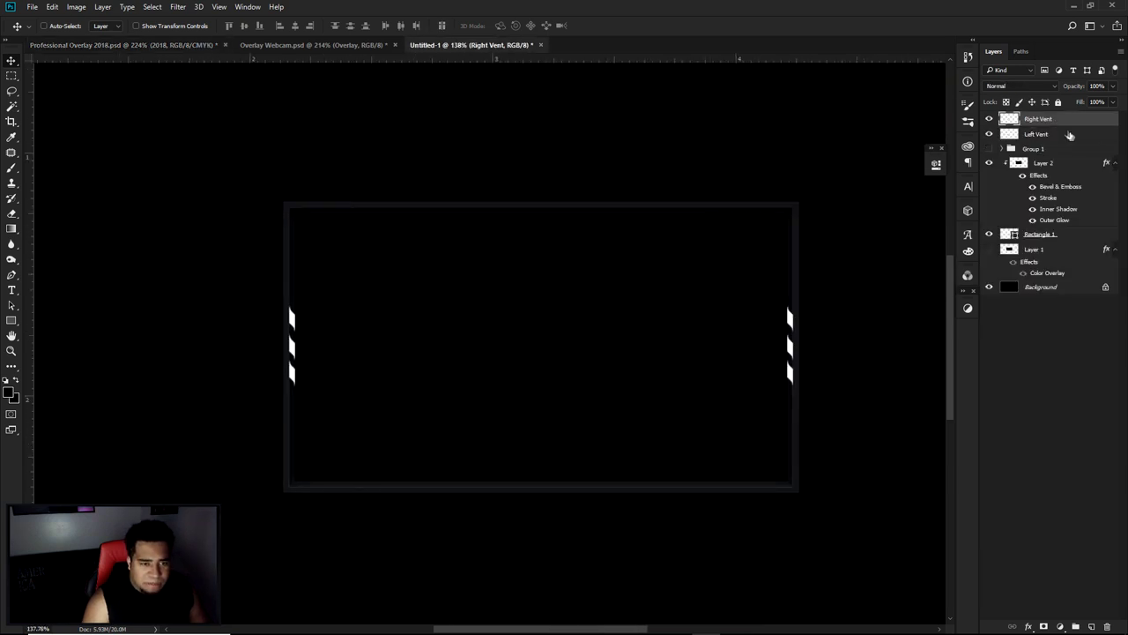
{"action": "double_click", "coordinate": [1069, 134]}
{"action": "left_click", "coordinate": [410, 138]}
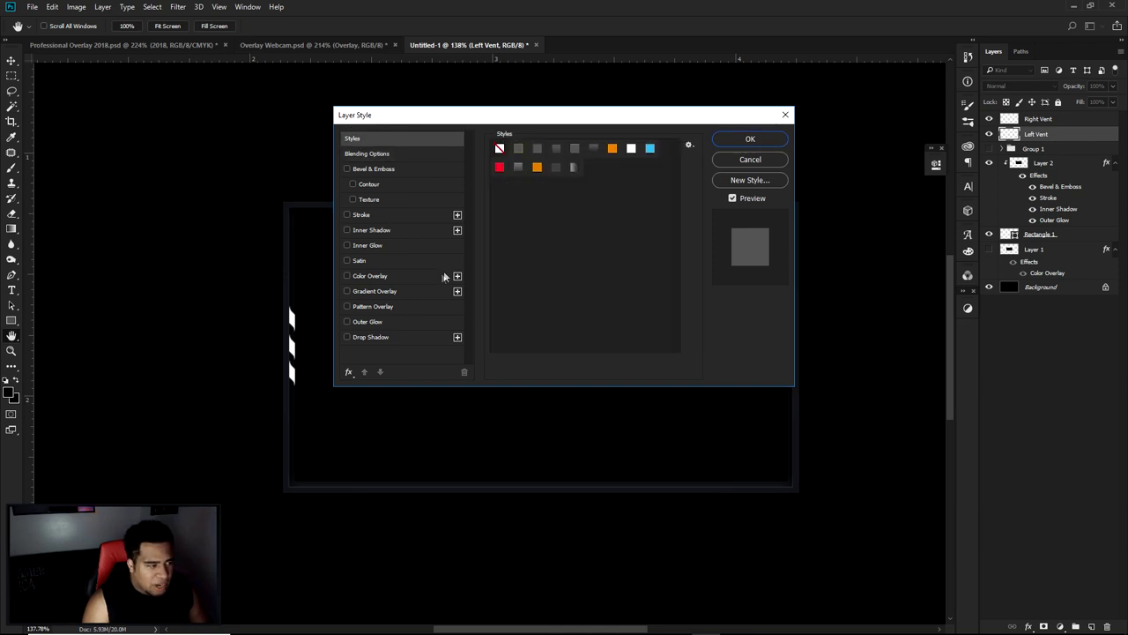
{"action": "left_click", "coordinate": [365, 275]}
{"action": "left_click", "coordinate": [620, 156]}
{"action": "left_click_drag", "start_coordinate": [703, 392], "coordinate": [702, 418]}
{"action": "mouse_move", "coordinate": [652, 357]}
{"action": "left_mouse_down"}
{"action": "mouse_move", "coordinate": [662, 349]}
{"action": "mouse_move", "coordinate": [656, 357]}
{"action": "left_mouse_up"}
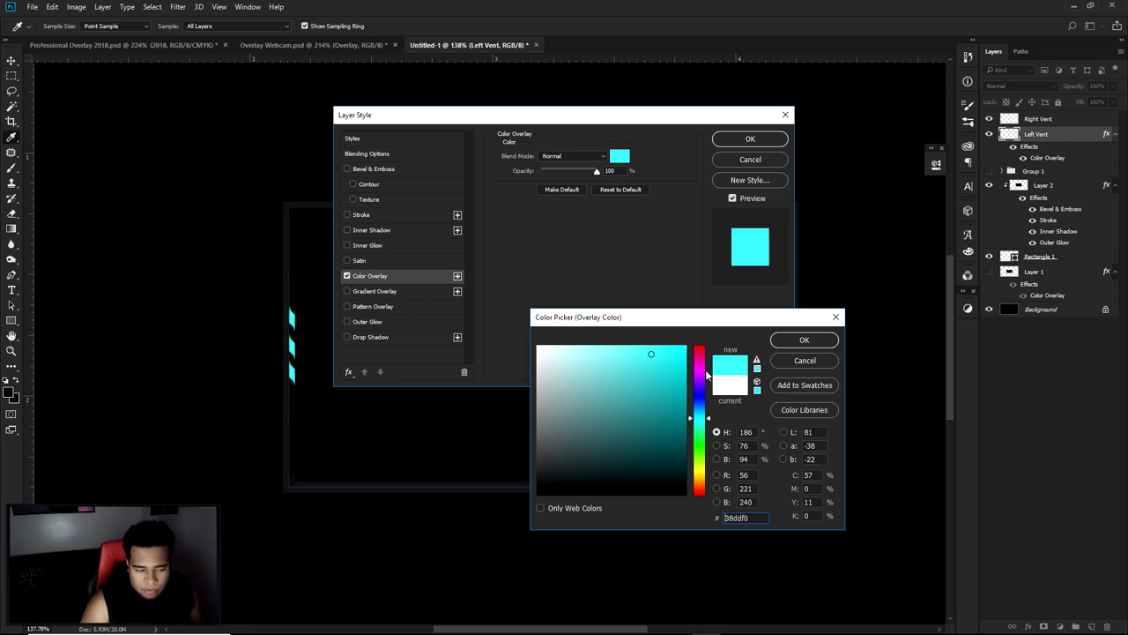
{"action": "left_click_drag", "start_coordinate": [751, 518], "coordinate": [716, 521]}
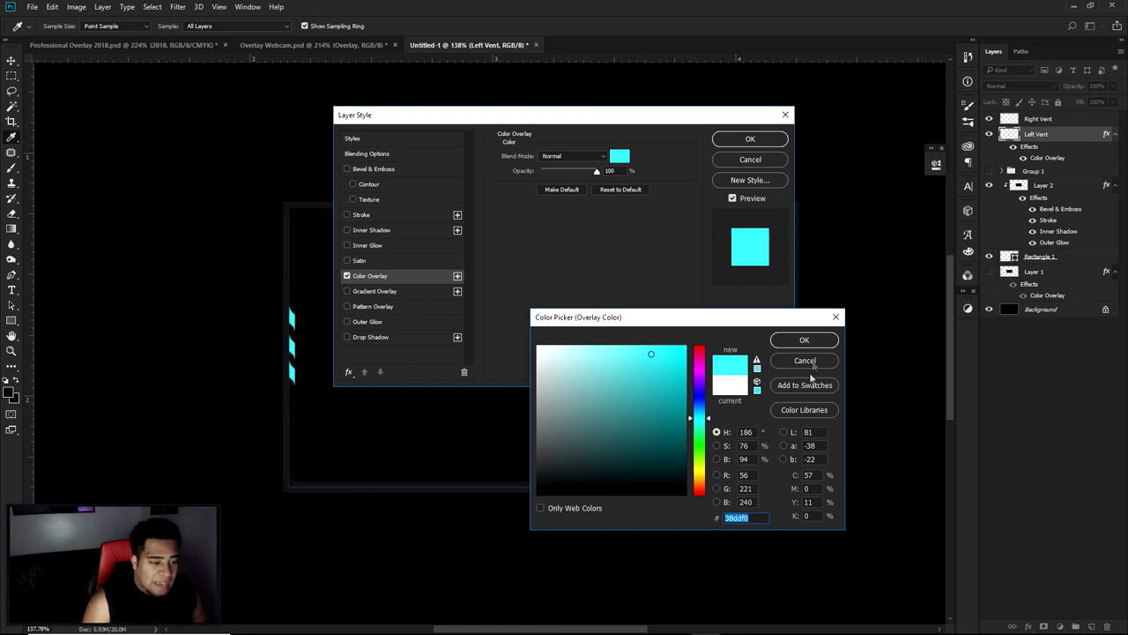
{"action": "left_click", "coordinate": [807, 342]}
{"action": "left_click", "coordinate": [750, 139]}
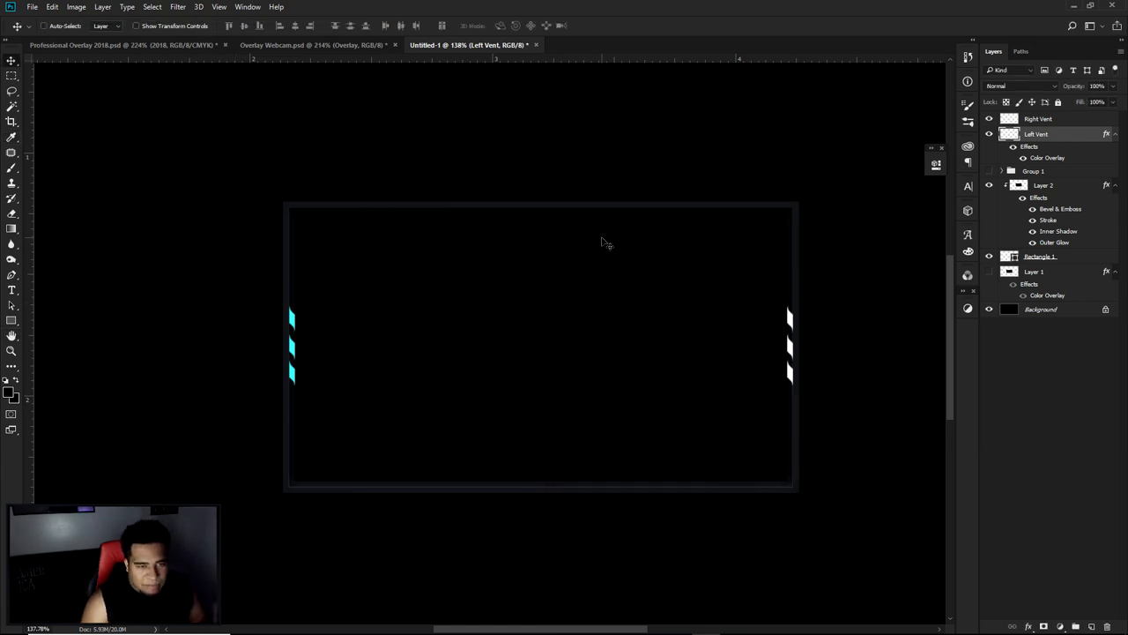
Copy Left Vent's style onto Right Vent and rasterize the layer style on both vents
{"action": "right_click", "coordinate": [1054, 139]}
{"action": "left_click", "coordinate": [964, 363]}
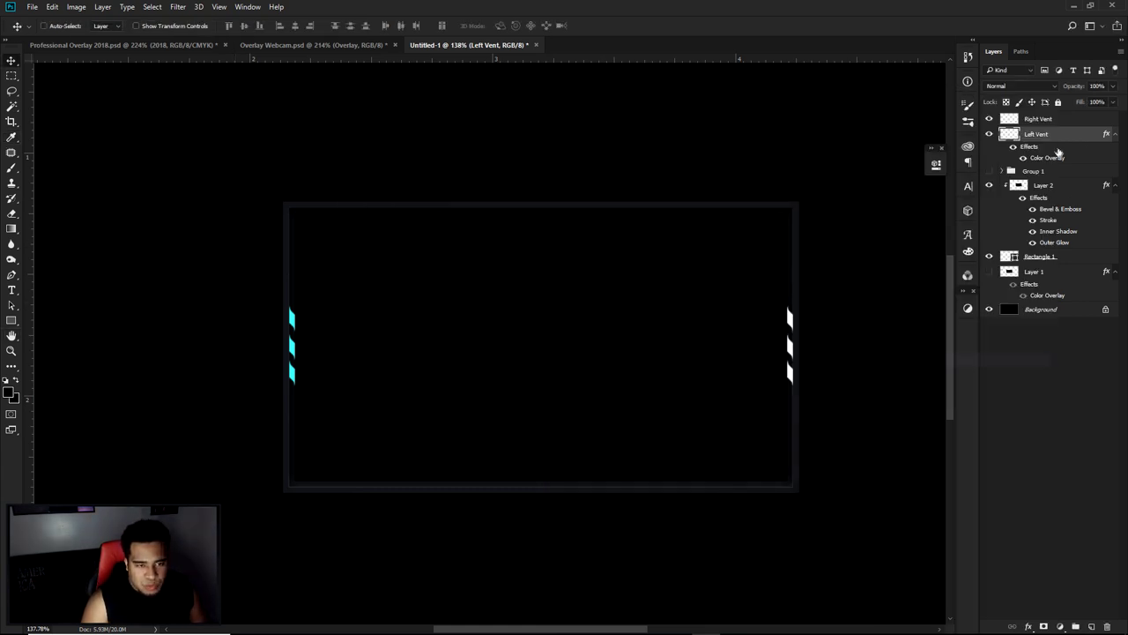
{"action": "right_click", "coordinate": [1049, 120]}
{"action": "left_click", "coordinate": [946, 374]}
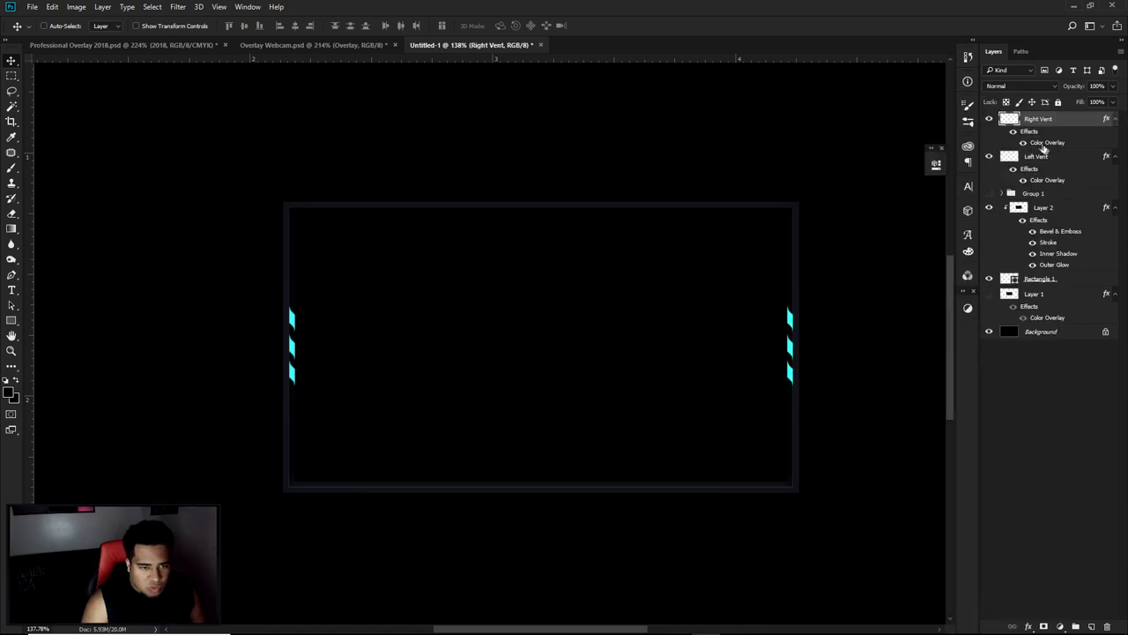
{"action": "left_click", "coordinate": [1042, 156], "text": "ctrl"}
{"action": "right_click", "coordinate": [1042, 157]}
{"action": "left_click", "coordinate": [950, 270]}
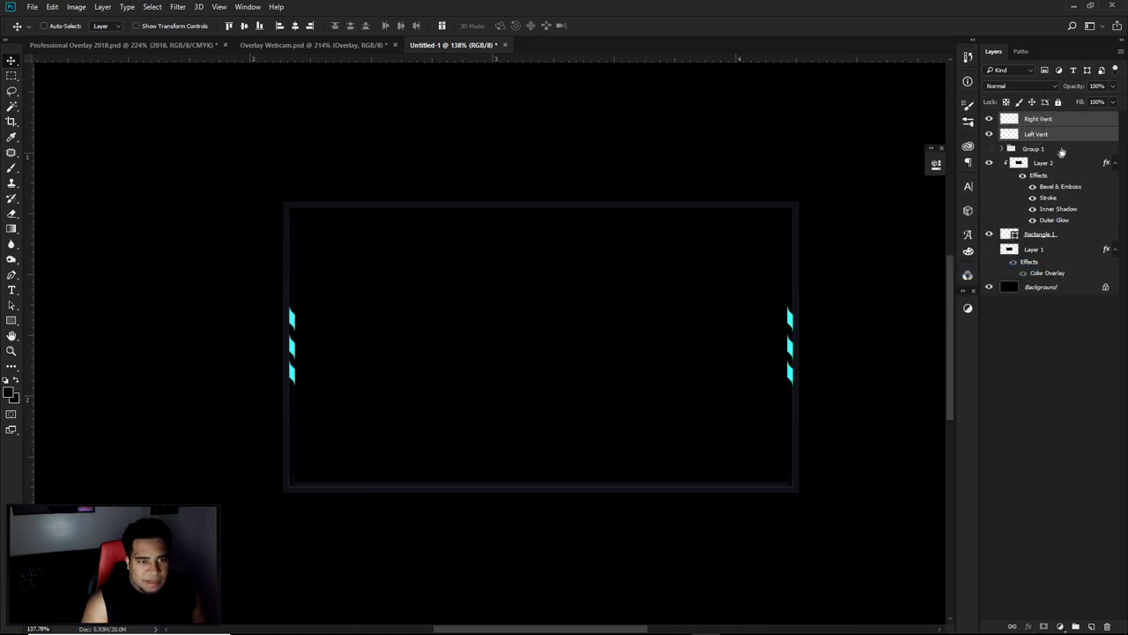
{"action": "left_click", "coordinate": [1063, 139]}
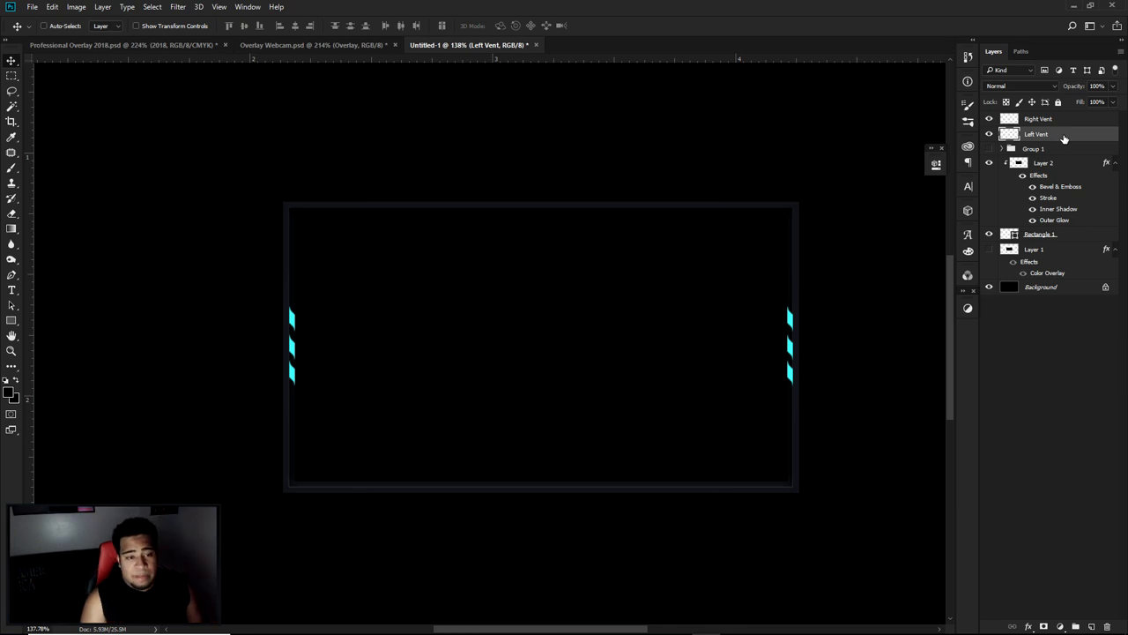
Apply a Styles preset with bevel, inner glow and gradient overlay to Left Vent
{"action": "double_click", "coordinate": [1064, 138]}
{"action": "left_click", "coordinate": [384, 139]}
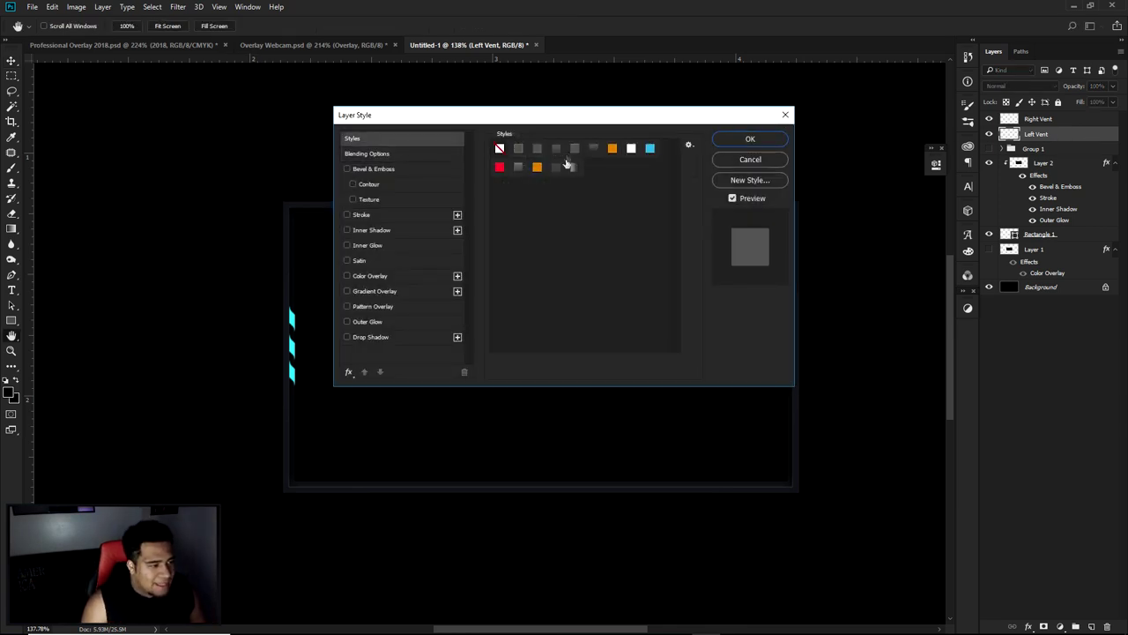
{"action": "left_click", "coordinate": [573, 168]}
{"action": "left_click", "coordinate": [375, 291]}
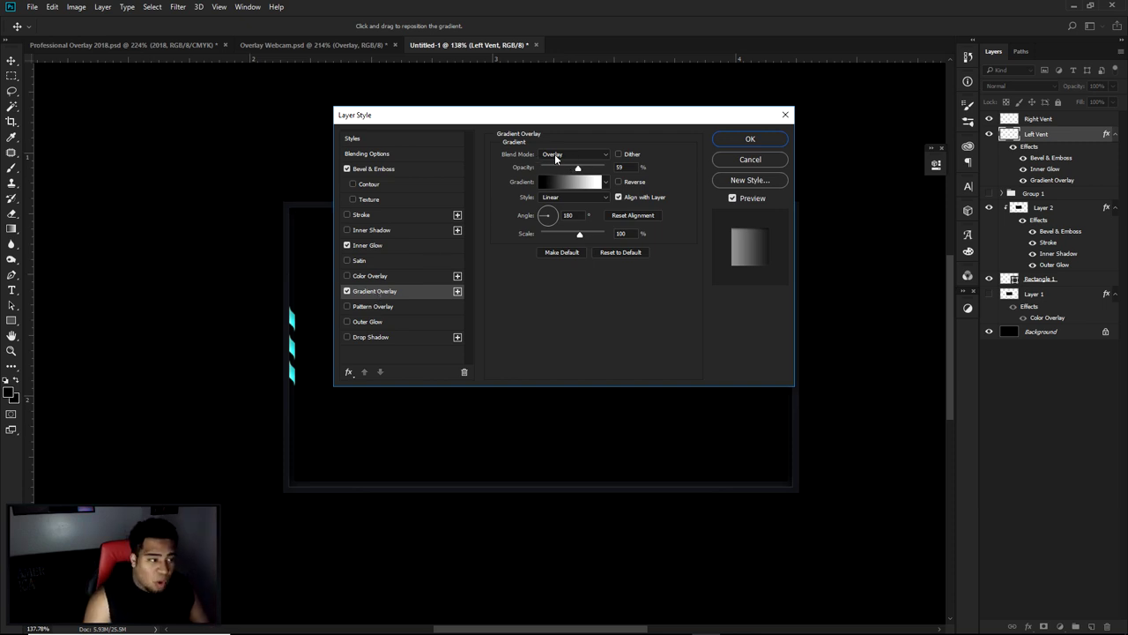
{"action": "left_click", "coordinate": [374, 169]}
{"action": "left_click", "coordinate": [348, 169]}
{"action": "left_click", "coordinate": [347, 169]}
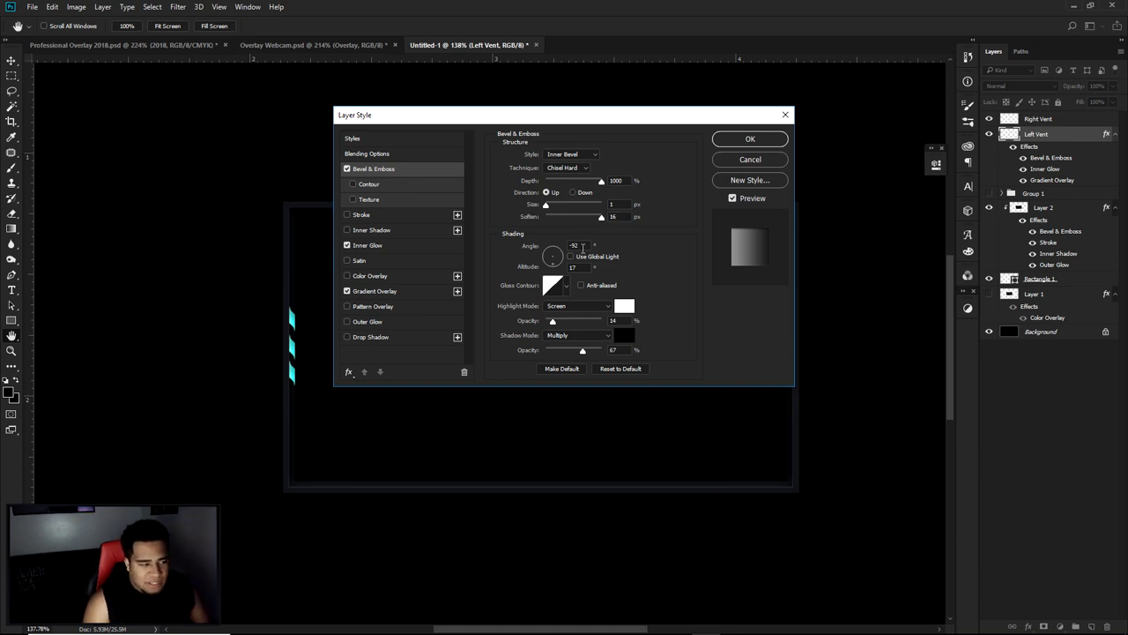
Set the Bevel & Emboss shadow opacity to 70 and highlight opacity to 15
{"action": "key", "text": "Tab"}
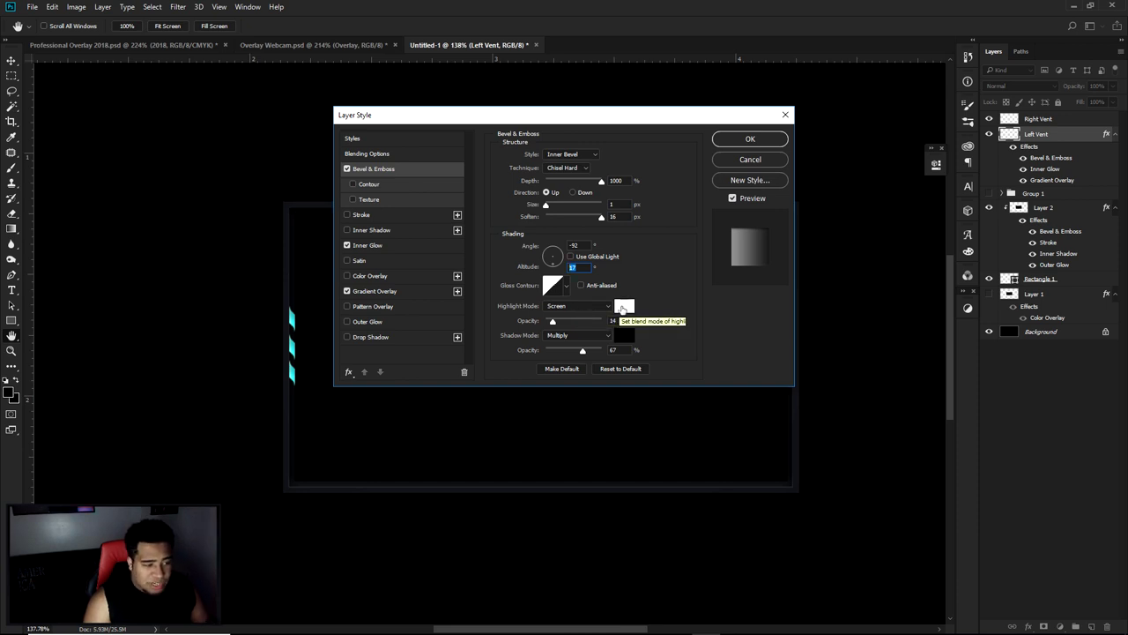
{"action": "left_click", "coordinate": [585, 350]}
{"action": "left_click", "coordinate": [582, 326]}
{"action": "type", "text": "15"}
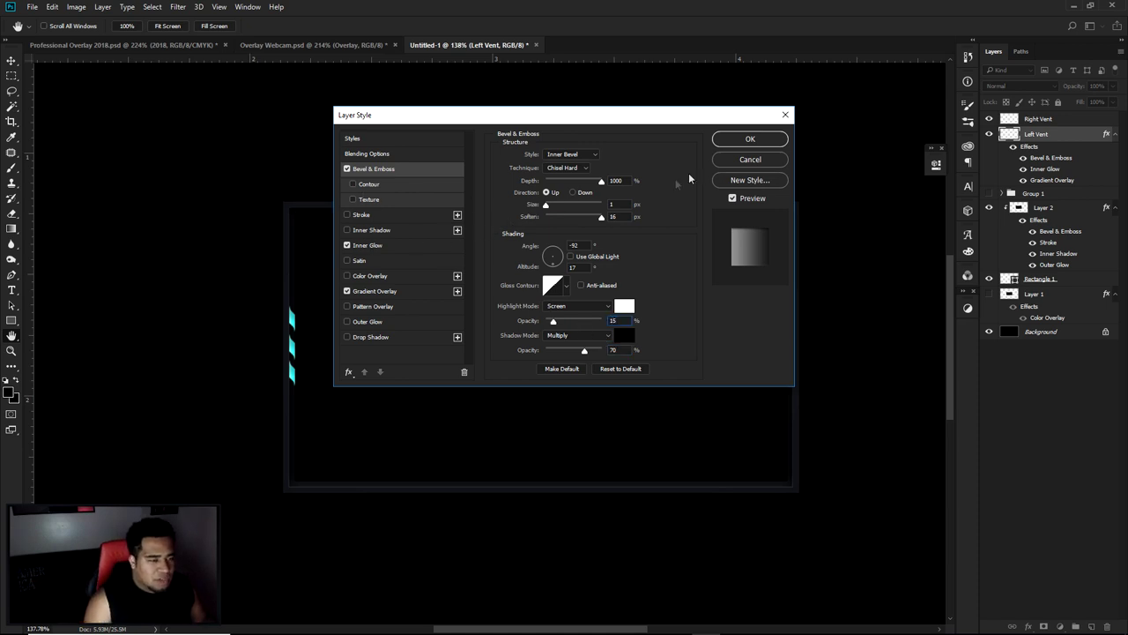
{"action": "left_click", "coordinate": [744, 139]}
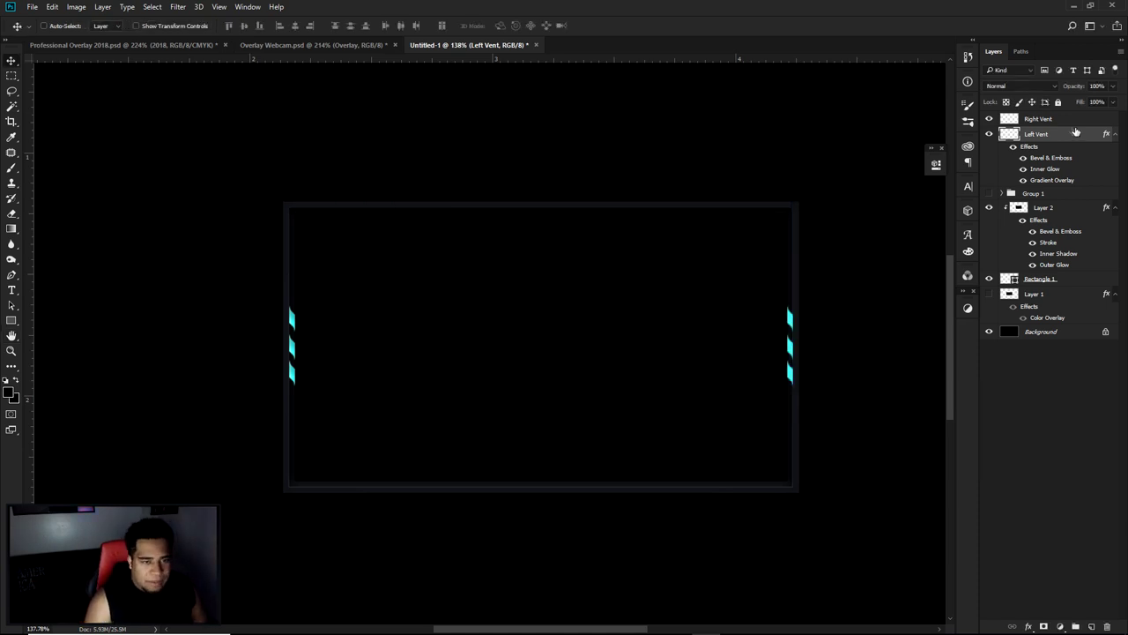
Copy Left Vent's layer style and paste it onto Right Vent
{"action": "right_click", "coordinate": [1072, 130]}
{"action": "left_click", "coordinate": [1022, 361]}
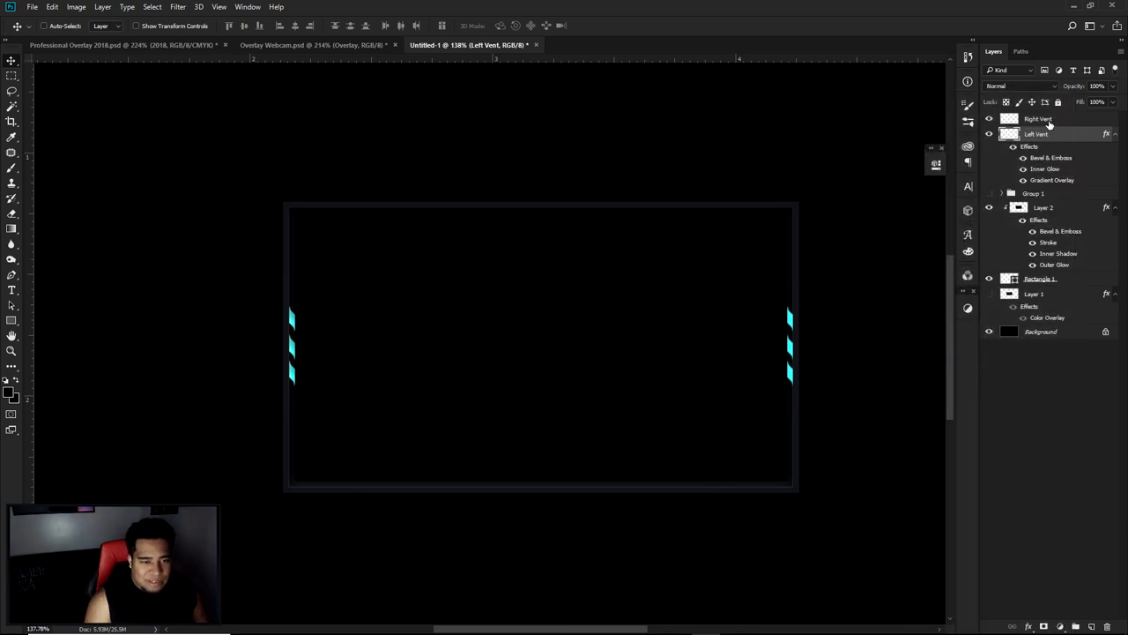
{"action": "right_click", "coordinate": [1050, 121]}
{"action": "left_click", "coordinate": [919, 362]}
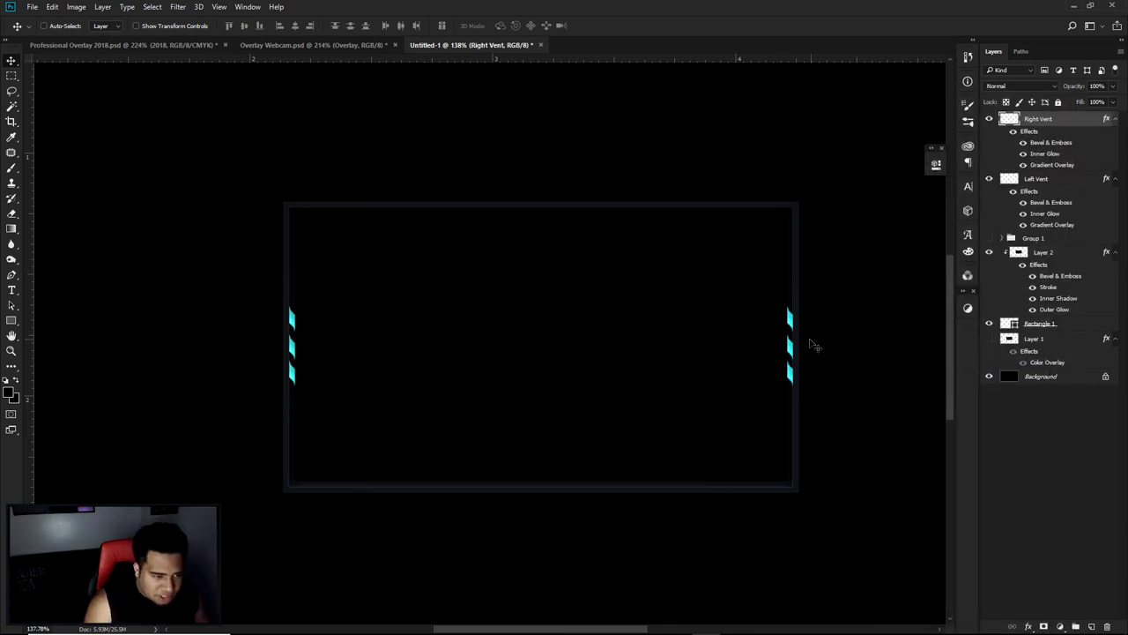
Zoom out on the frame and view the Professional Overlay 2018 reference
{"action": "scroll", "coordinate": [594, 323], "scroll_direction": "left", "scroll_amount": 1}
{"action": "scroll", "coordinate": [637, 287], "scroll_direction": "down", "scroll_amount": 1}
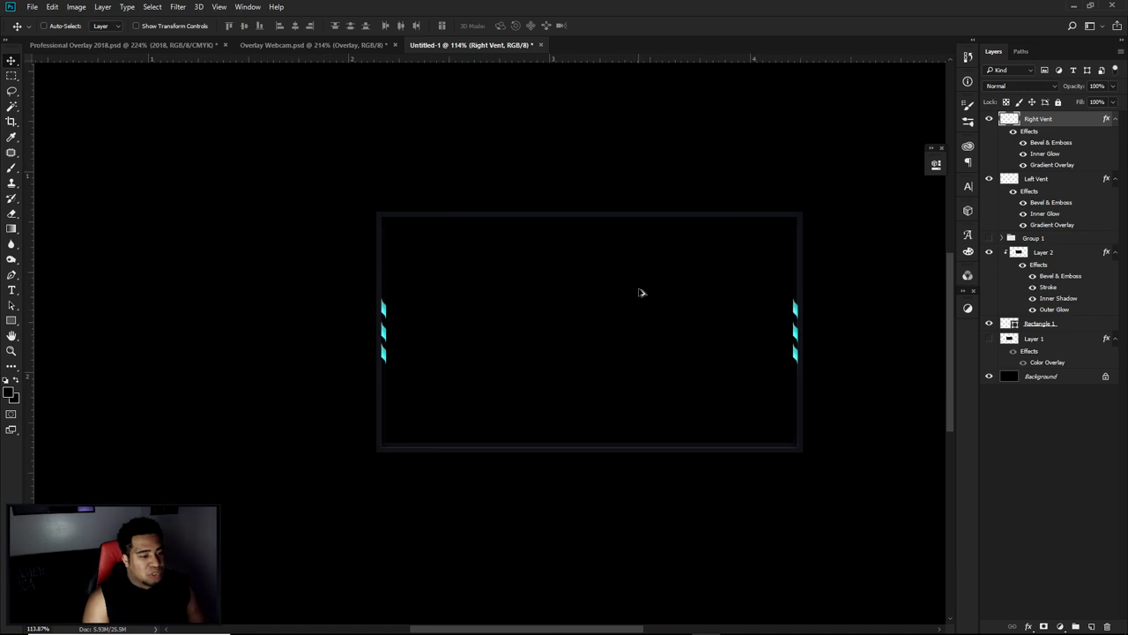
{"action": "scroll", "coordinate": [693, 291], "scroll_direction": "down", "scroll_amount": 1}
{"action": "left_click_drag", "start_coordinate": [718, 290], "coordinate": [674, 291]}
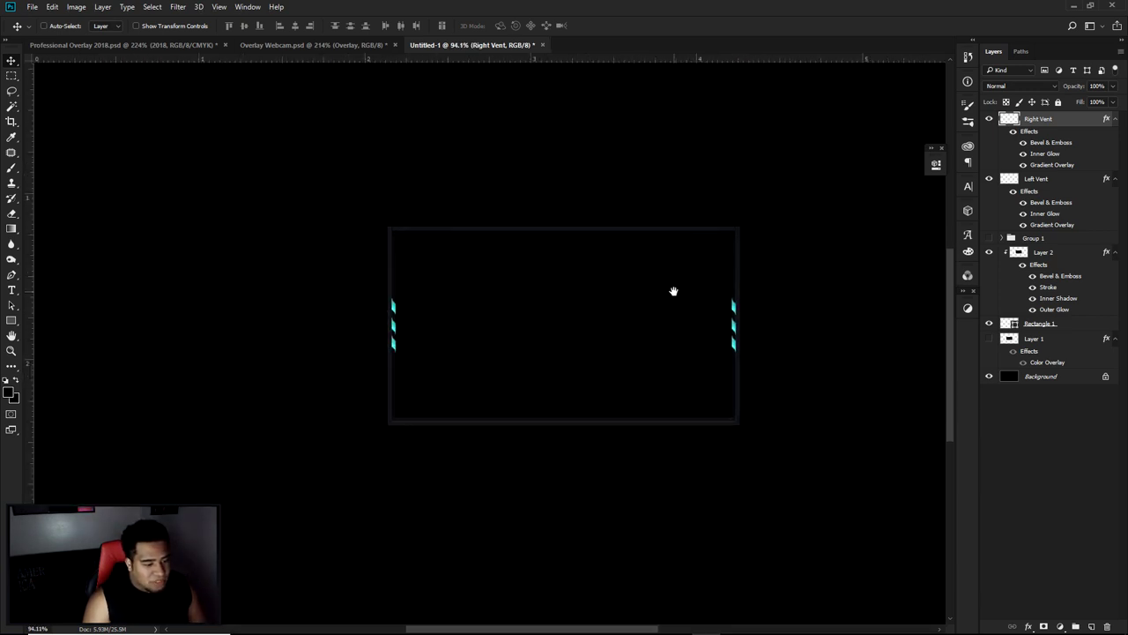
{"action": "left_click", "coordinate": [184, 45]}
{"action": "scroll", "coordinate": [438, 162], "scroll_direction": "down", "scroll_amount": 2}
{"action": "scroll", "coordinate": [467, 183], "scroll_direction": "right", "scroll_amount": 2}
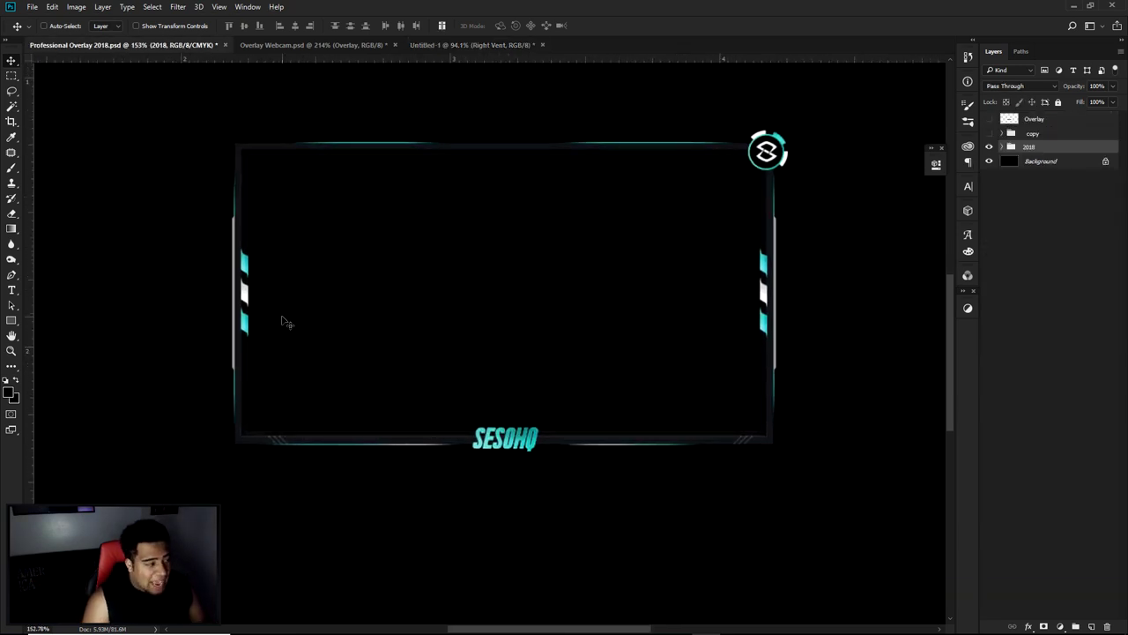
Return to Untitled-1 and add a new empty layer above Layer 1
{"action": "left_click", "coordinate": [480, 45]}
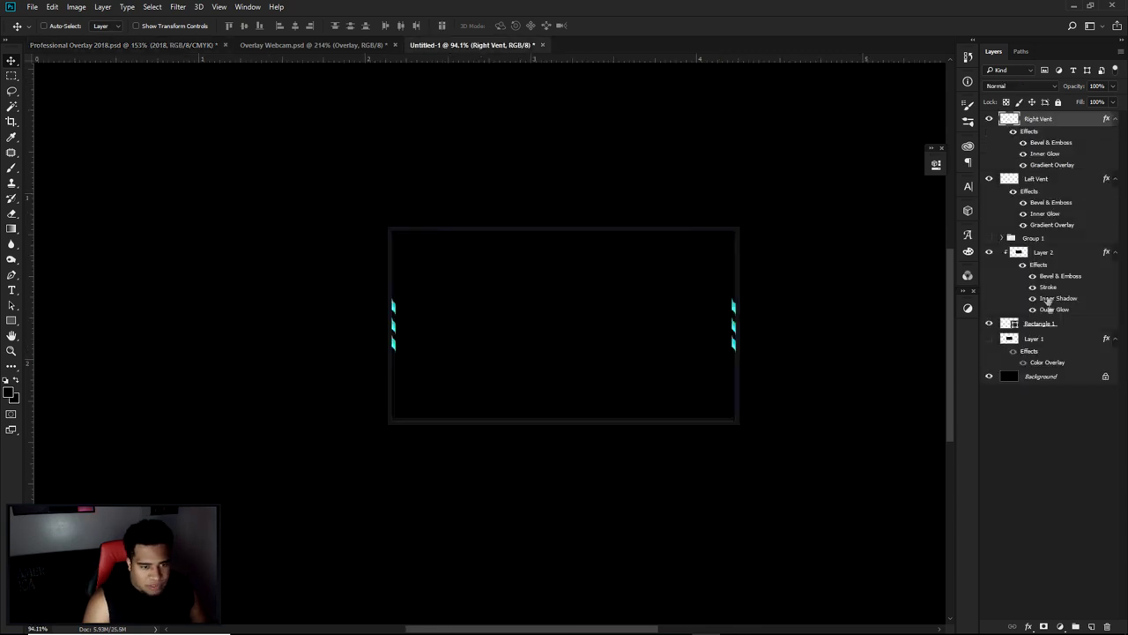
{"action": "left_click", "coordinate": [199, 45]}
{"action": "scroll", "coordinate": [260, 211], "scroll_direction": "up", "scroll_amount": 4}
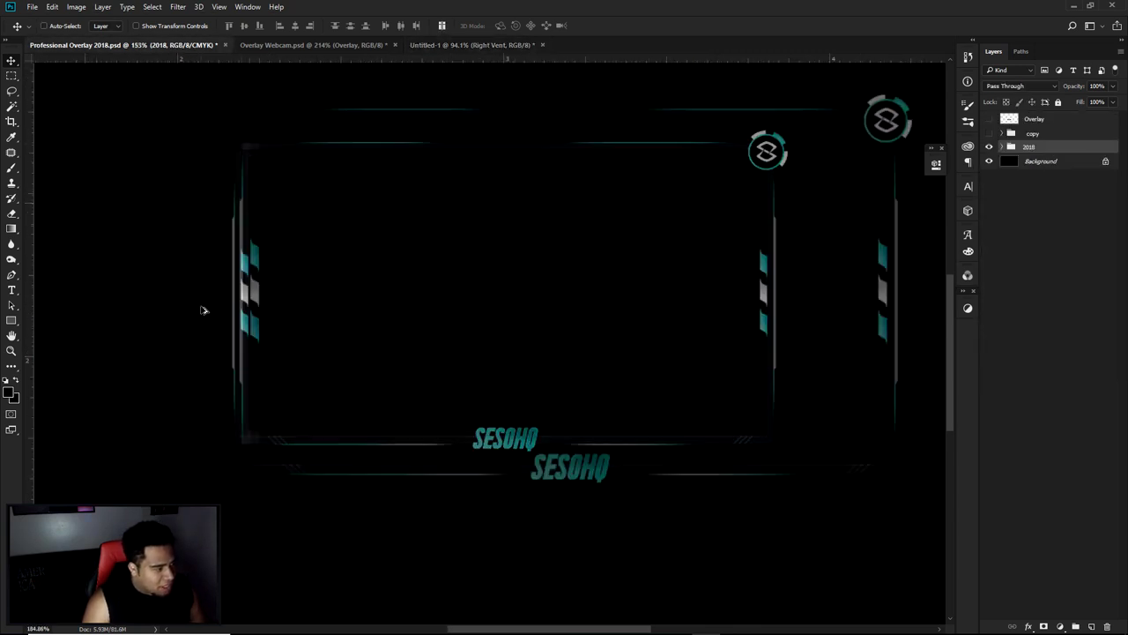
{"action": "left_click", "coordinate": [269, 189]}
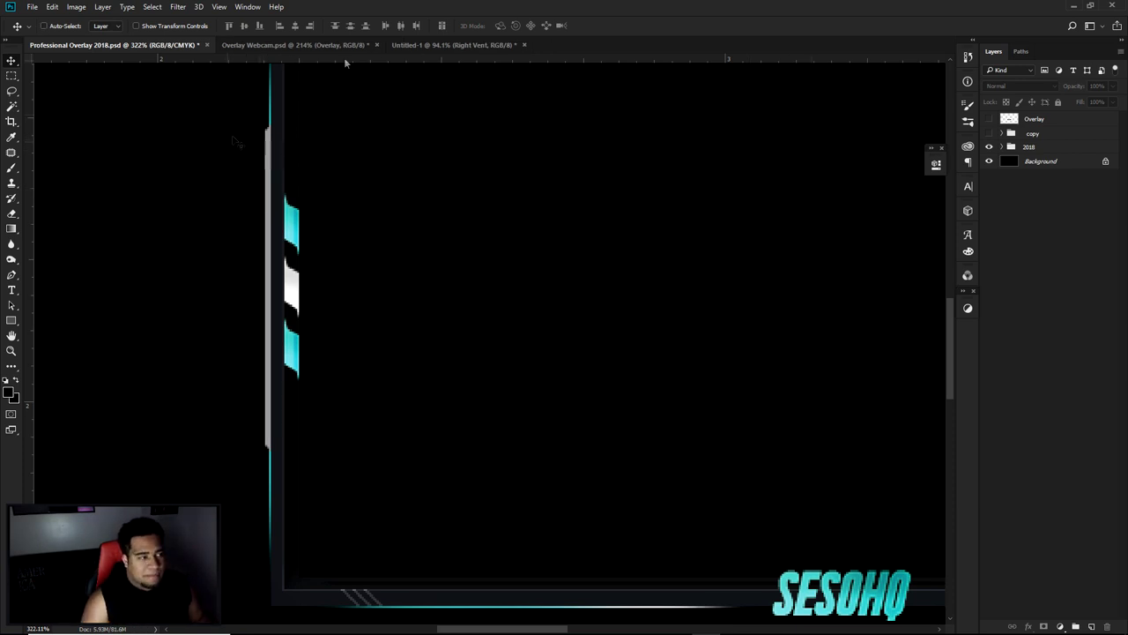
{"action": "left_click", "coordinate": [406, 45]}
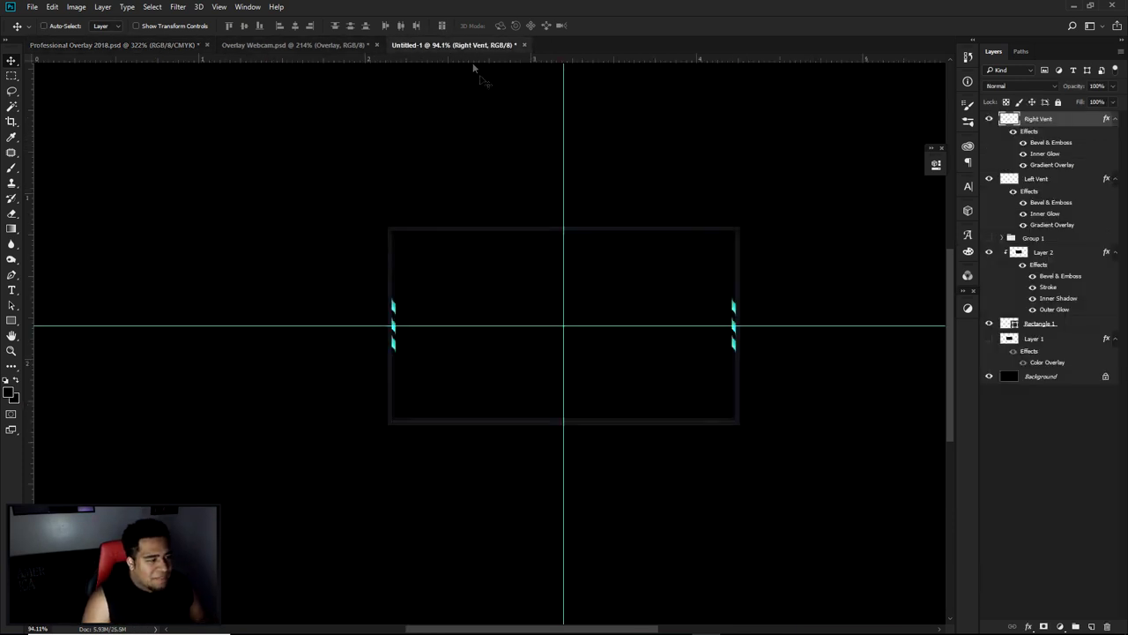
{"action": "left_click", "coordinate": [1041, 350]}
{"action": "left_click", "coordinate": [1092, 625]}
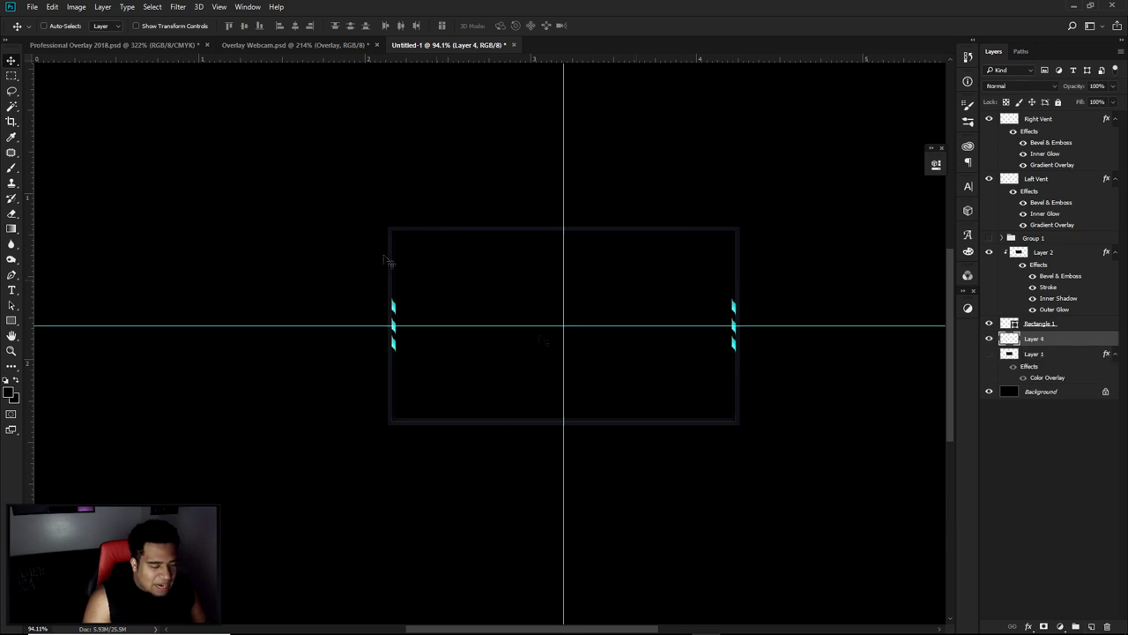
Fit the Professional Overlay 2018 reference on screen and delete a stray path drawn there
{"action": "left_click", "coordinate": [124, 44]}
{"action": "key", "text": "ctrl+0"}
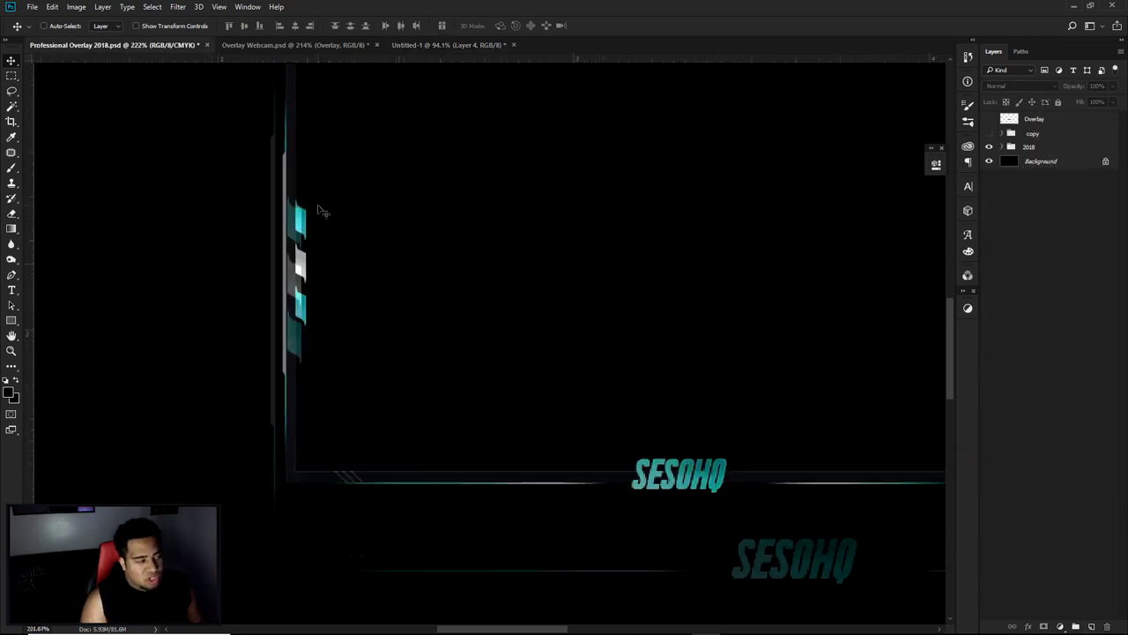
{"action": "left_click_drag", "start_coordinate": [343, 182], "coordinate": [333, 223]}
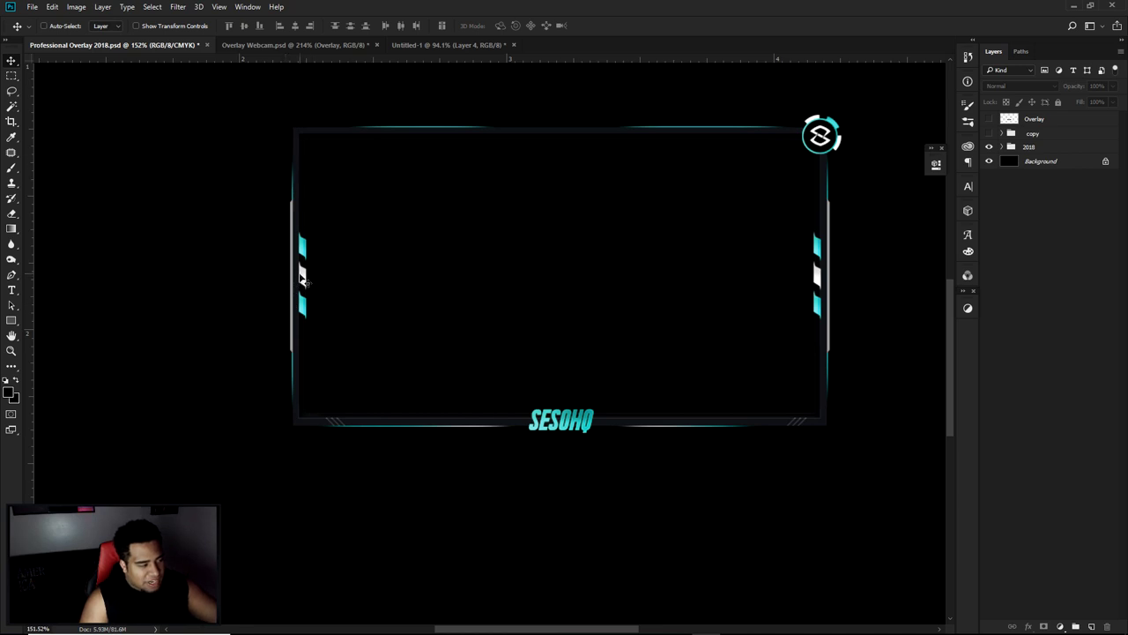
{"action": "key", "text": "p"}
{"action": "left_click", "coordinate": [300, 426]}
{"action": "left_click", "coordinate": [289, 279]}
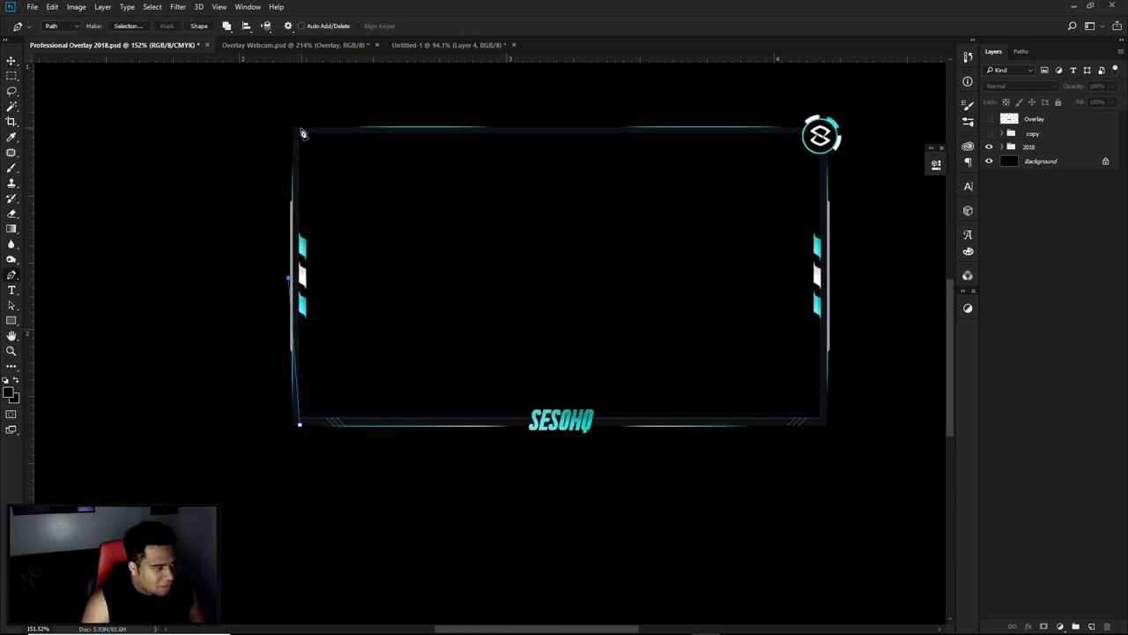
{"action": "left_click", "coordinate": [303, 130]}
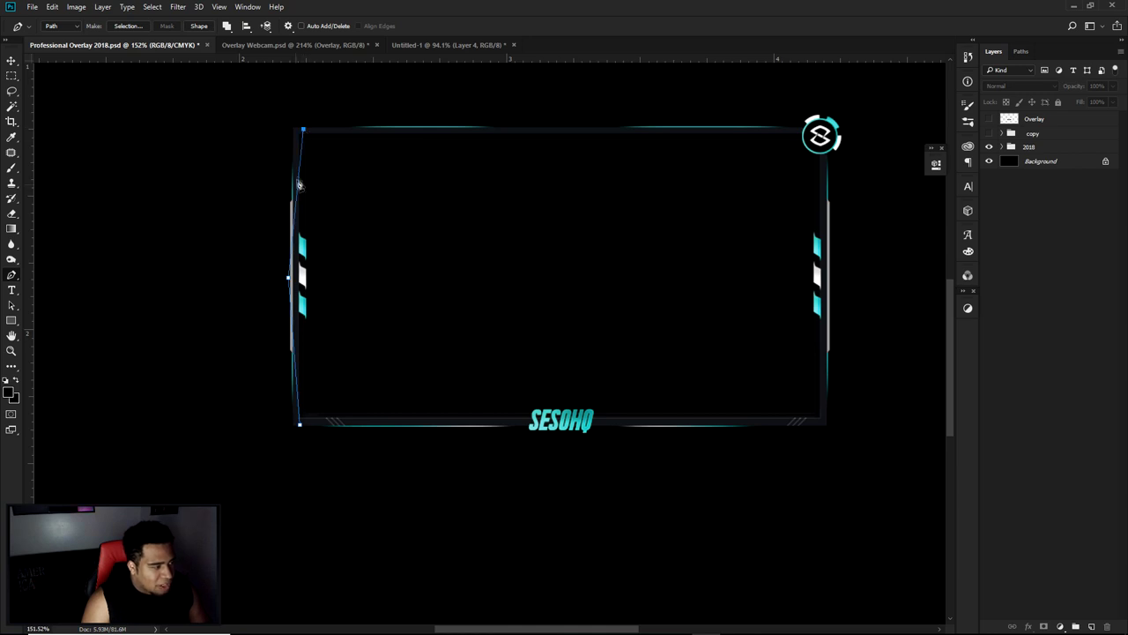
{"action": "right_click", "coordinate": [324, 245]}
{"action": "left_click", "coordinate": [363, 262]}
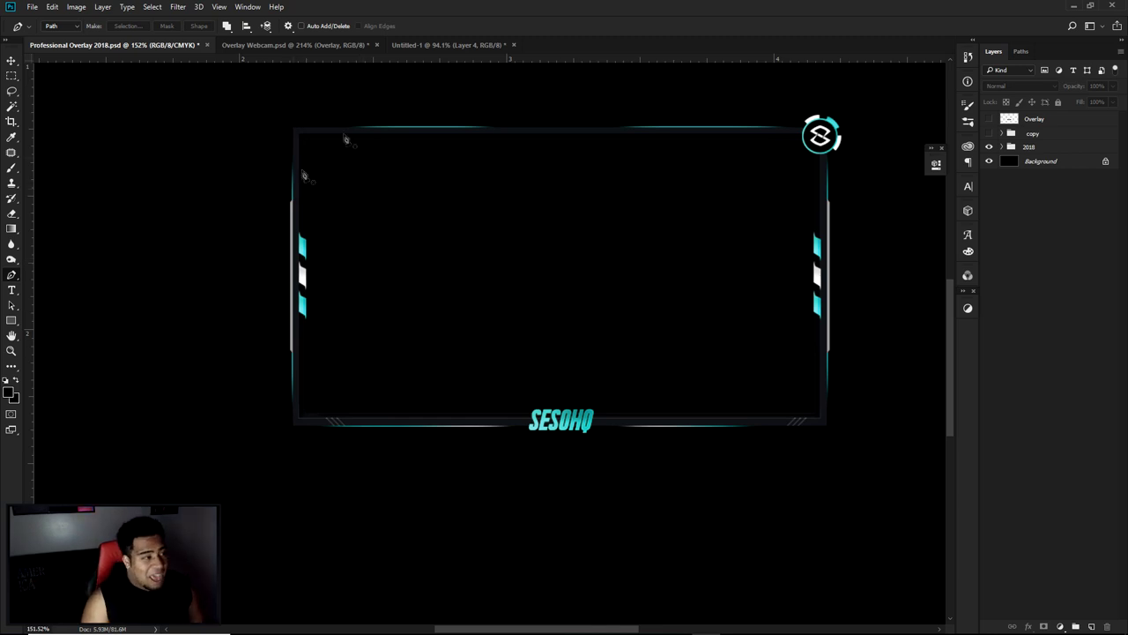
In Untitled-1, draw a tall Pen outline with an angled top beside the left vent
{"action": "left_click", "coordinate": [423, 44]}
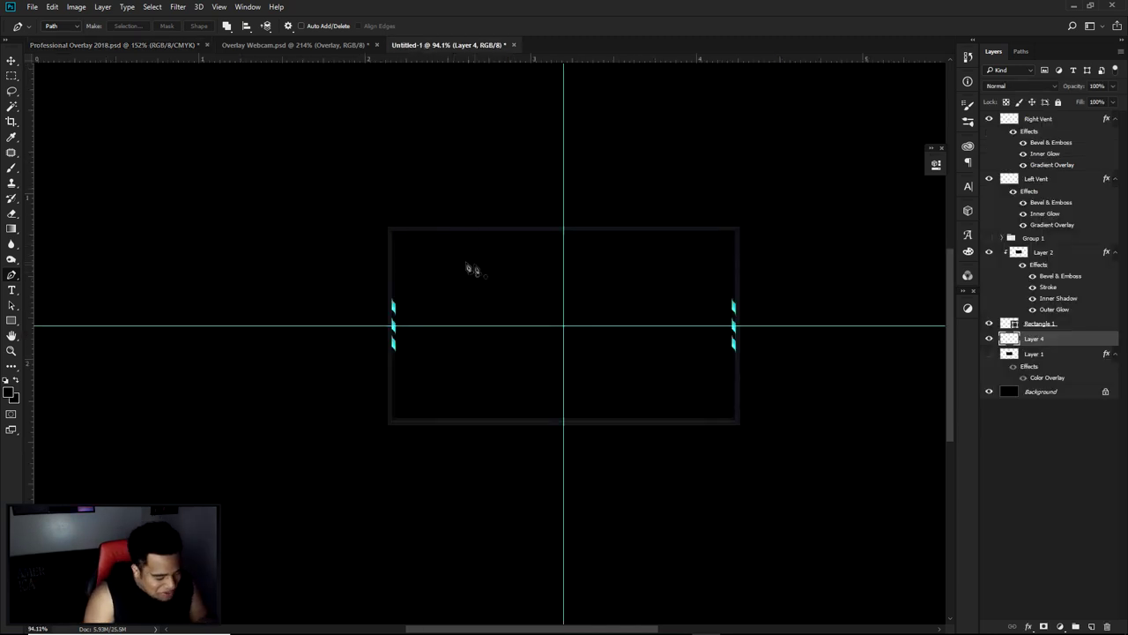
{"action": "scroll", "coordinate": [390, 297], "scroll_direction": "up", "scroll_amount": 5}
{"action": "left_click", "coordinate": [456, 408]}
{"action": "left_click", "coordinate": [438, 407]}
{"action": "scroll", "coordinate": [446, 396], "scroll_direction": "up", "scroll_amount": 1}
{"action": "scroll", "coordinate": [446, 397], "scroll_direction": "up", "scroll_amount": 1}
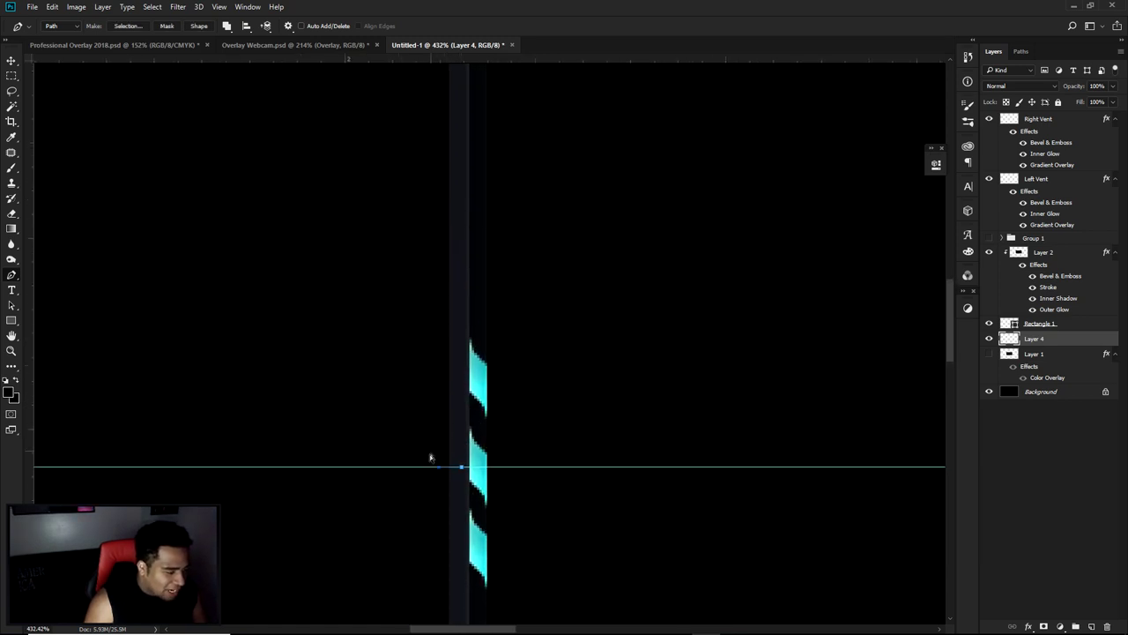
{"action": "scroll", "coordinate": [442, 328], "scroll_direction": "up", "scroll_amount": 1}
{"action": "left_click", "coordinate": [428, 313]}
{"action": "left_click", "coordinate": [456, 287]}
{"action": "left_click", "coordinate": [461, 527]}
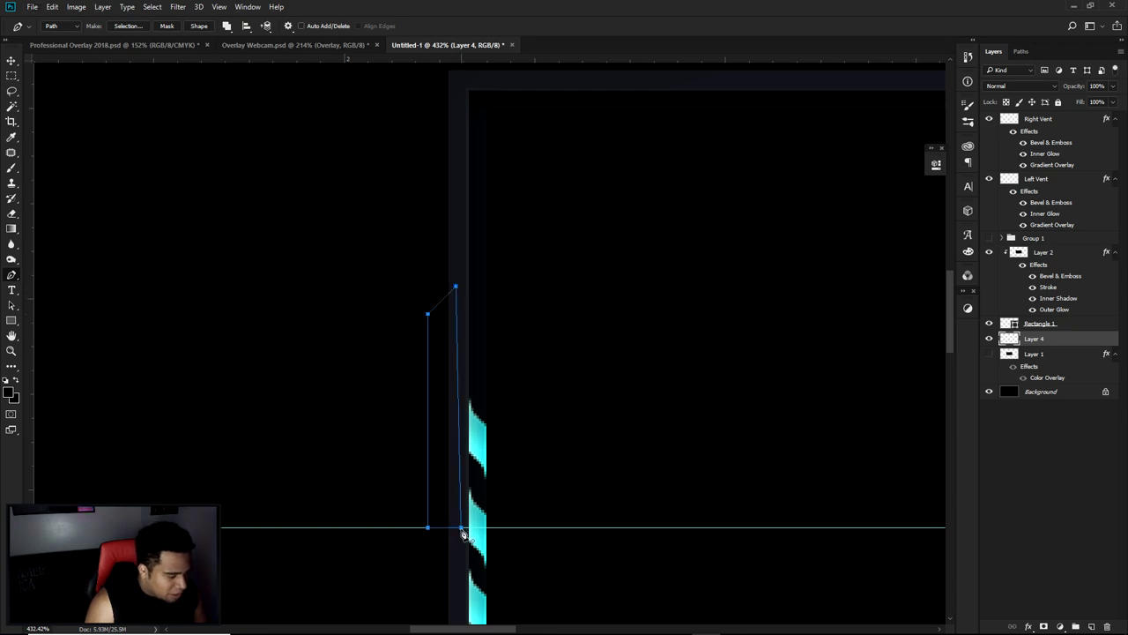
{"action": "scroll", "coordinate": [462, 522], "scroll_direction": "down", "scroll_amount": 3}
{"action": "left_click_drag", "start_coordinate": [506, 512], "coordinate": [407, 318]}
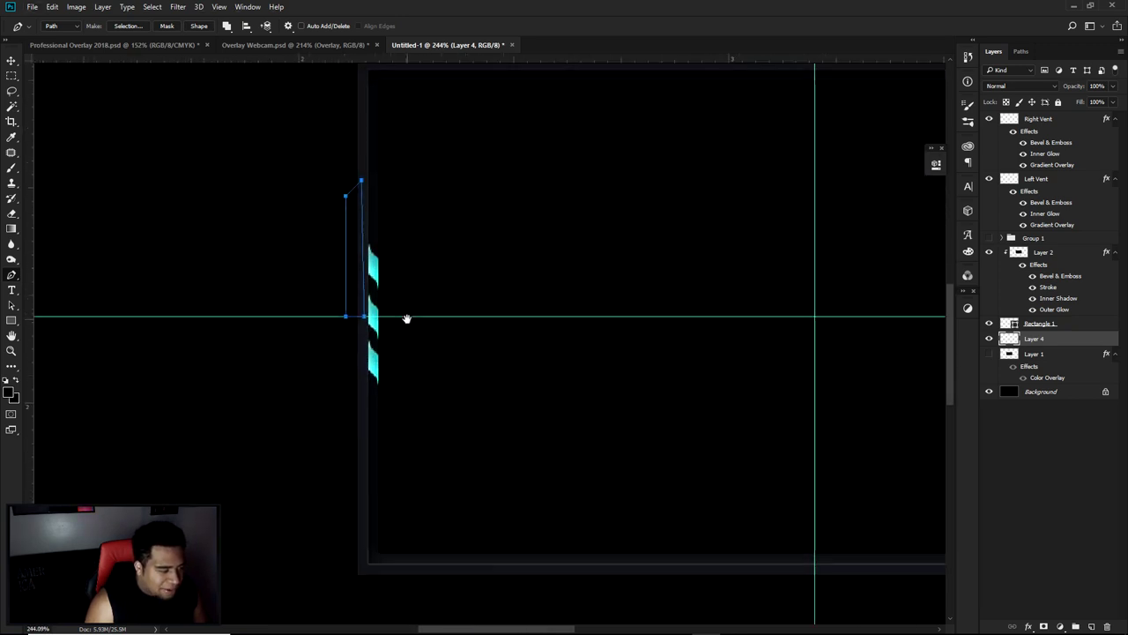
{"action": "left_click_drag", "start_coordinate": [307, 159], "coordinate": [352, 378]}
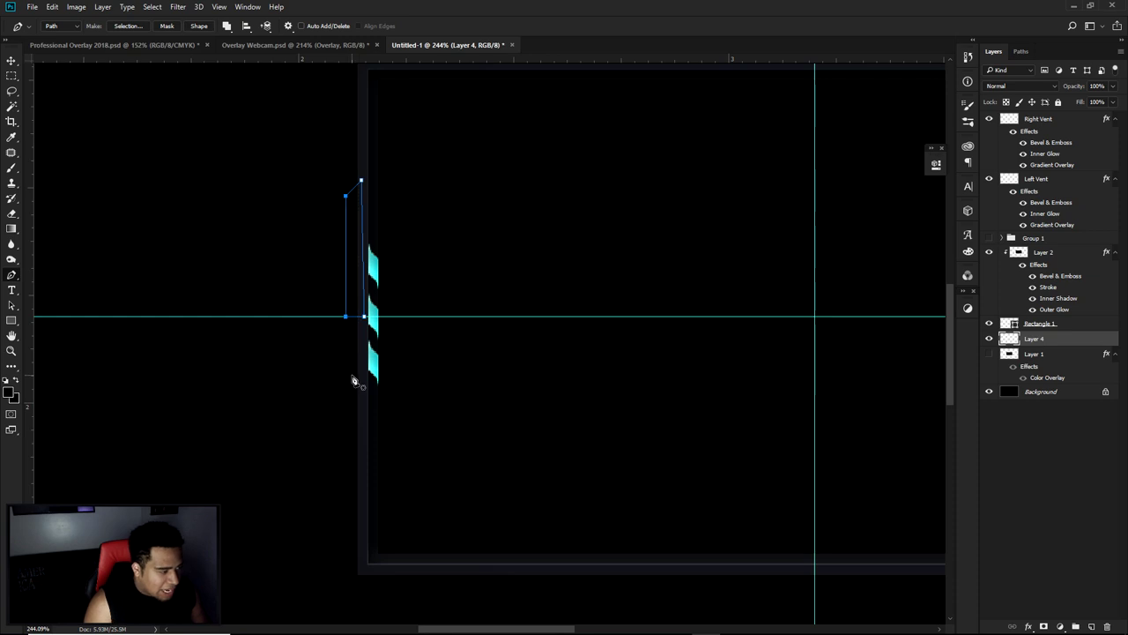
{"action": "key", "text": "Right"}
{"action": "key", "text": "Right"}
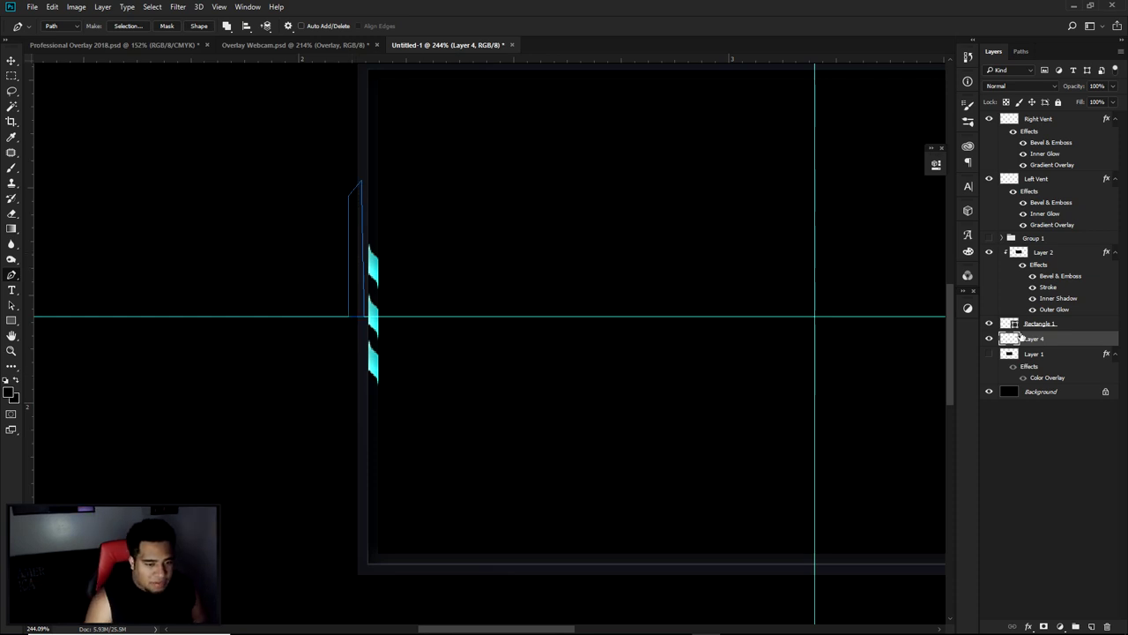
Fill the bar outline with White, delete the path, and hide the guides
{"action": "right_click", "coordinate": [605, 195]}
{"action": "left_click", "coordinate": [611, 275]}
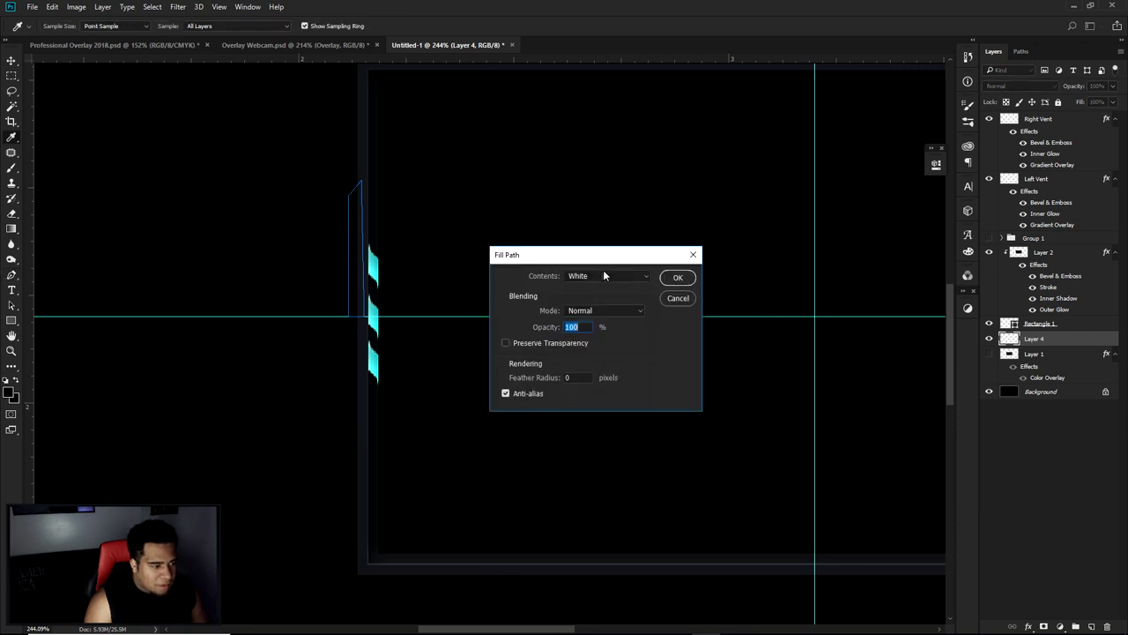
{"action": "left_click", "coordinate": [677, 278]}
{"action": "right_click", "coordinate": [587, 216]}
{"action": "left_click", "coordinate": [622, 233]}
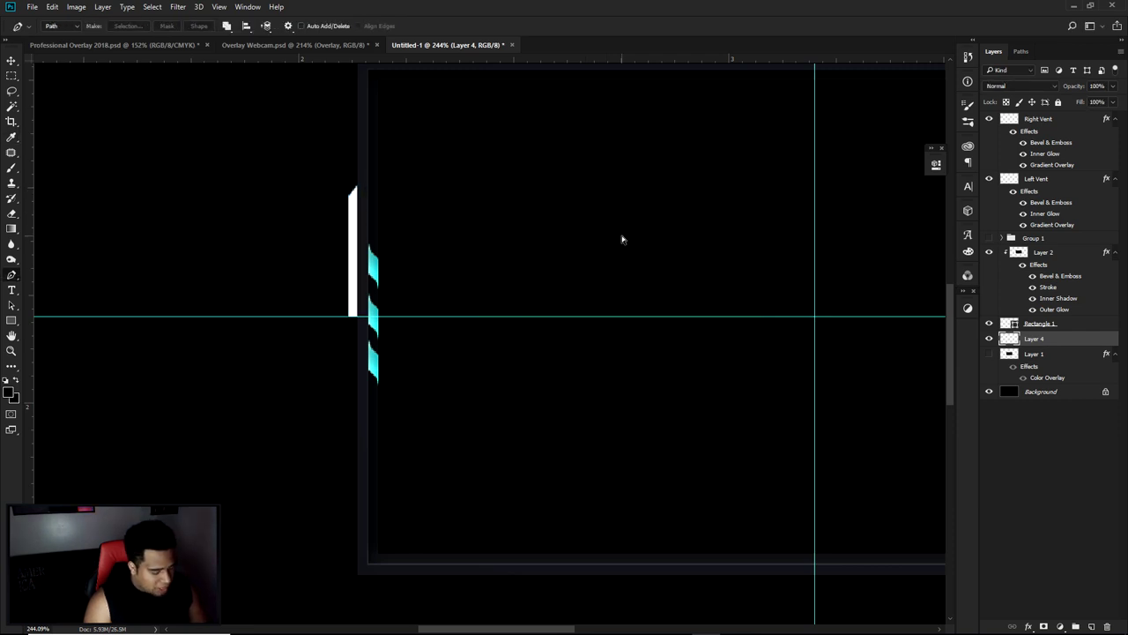
{"action": "key", "text": "ctrl+semicolon"}
Duplicate the left white bar lower down, flip it vertically, and move it up to join the original
{"action": "key", "text": "v"}
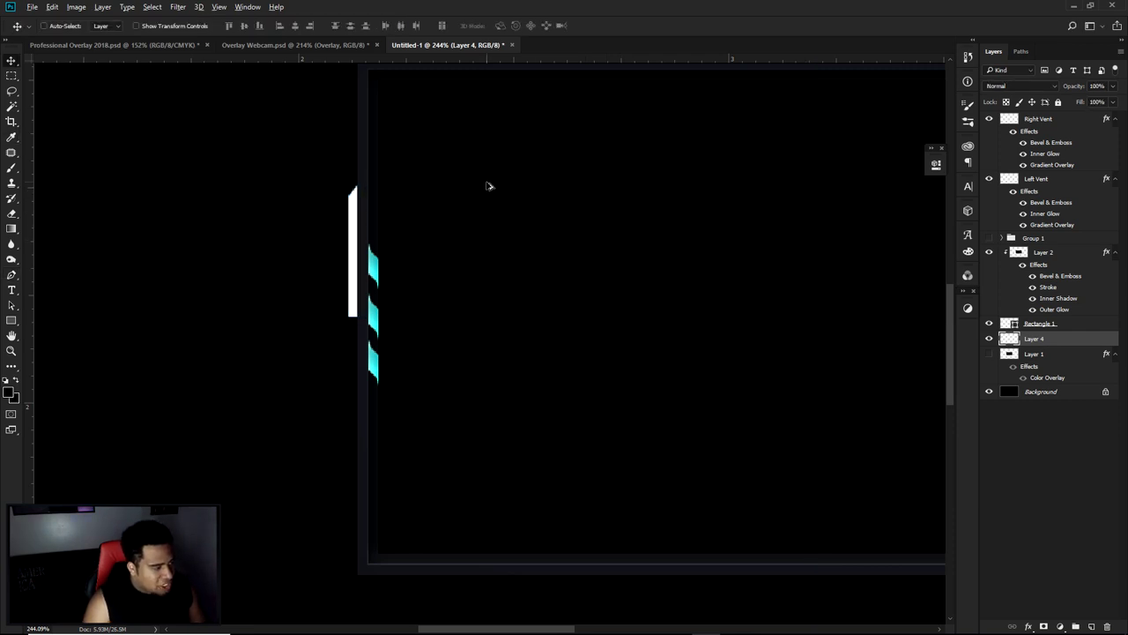
{"action": "left_click_drag", "start_coordinate": [489, 185], "coordinate": [497, 345]}
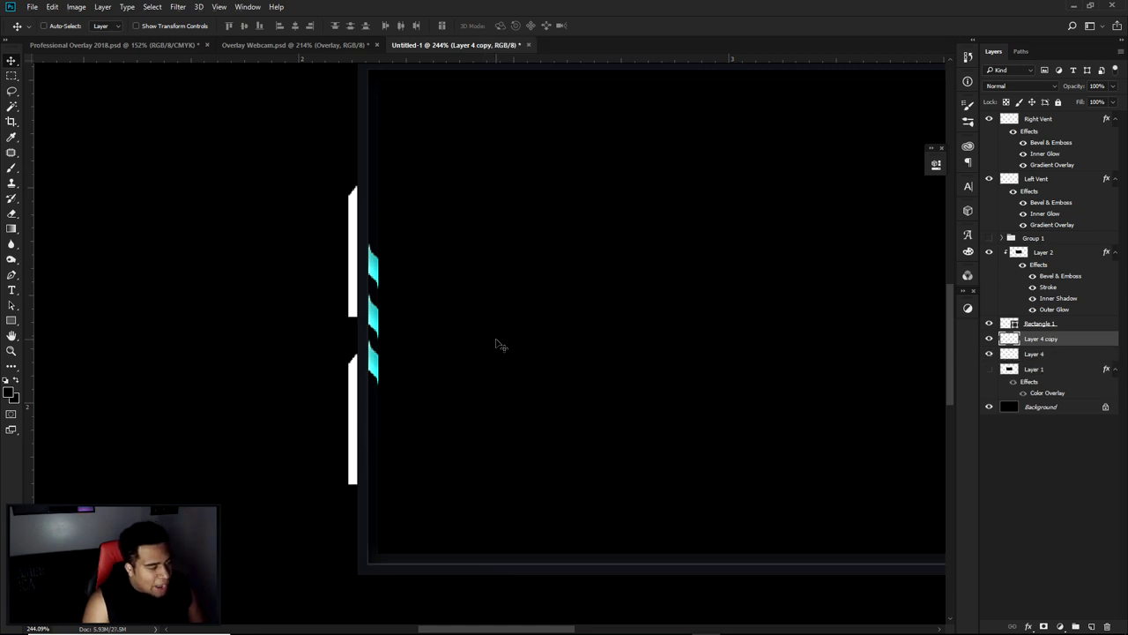
{"action": "key", "text": "ctrl+t"}
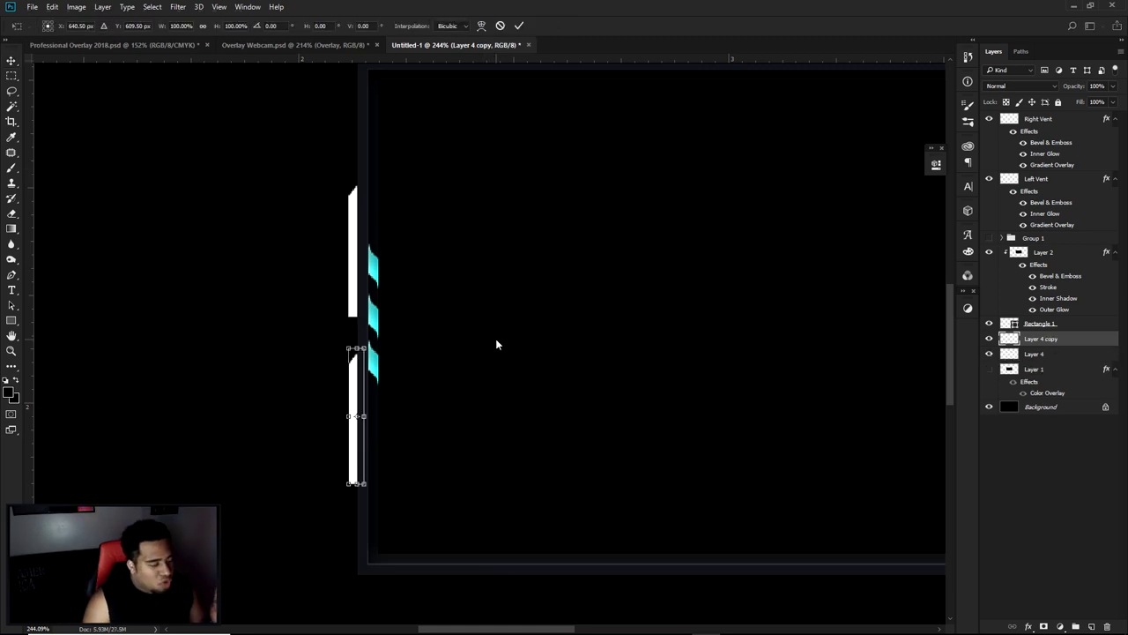
{"action": "right_click", "coordinate": [496, 345]}
{"action": "left_click", "coordinate": [564, 527]}
{"action": "left_click_drag", "start_coordinate": [355, 387], "coordinate": [355, 359]}
{"action": "key", "text": "Return"}
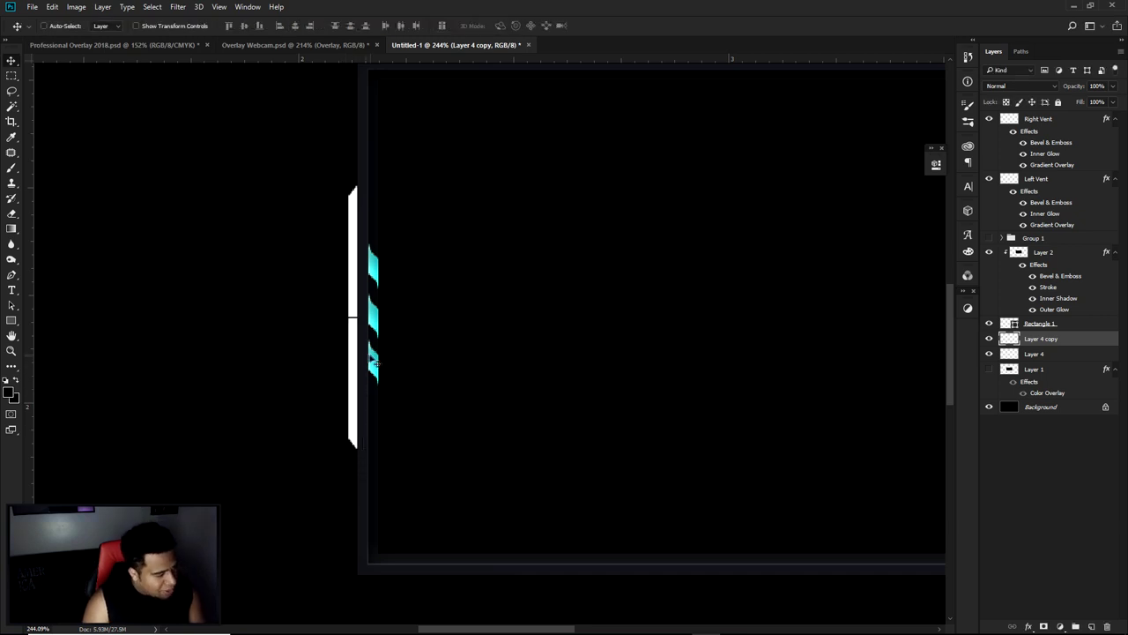
Merge the two bar halves into one layer and nudge it right behind the frame's left edge
{"action": "key", "text": "ctrl+0"}
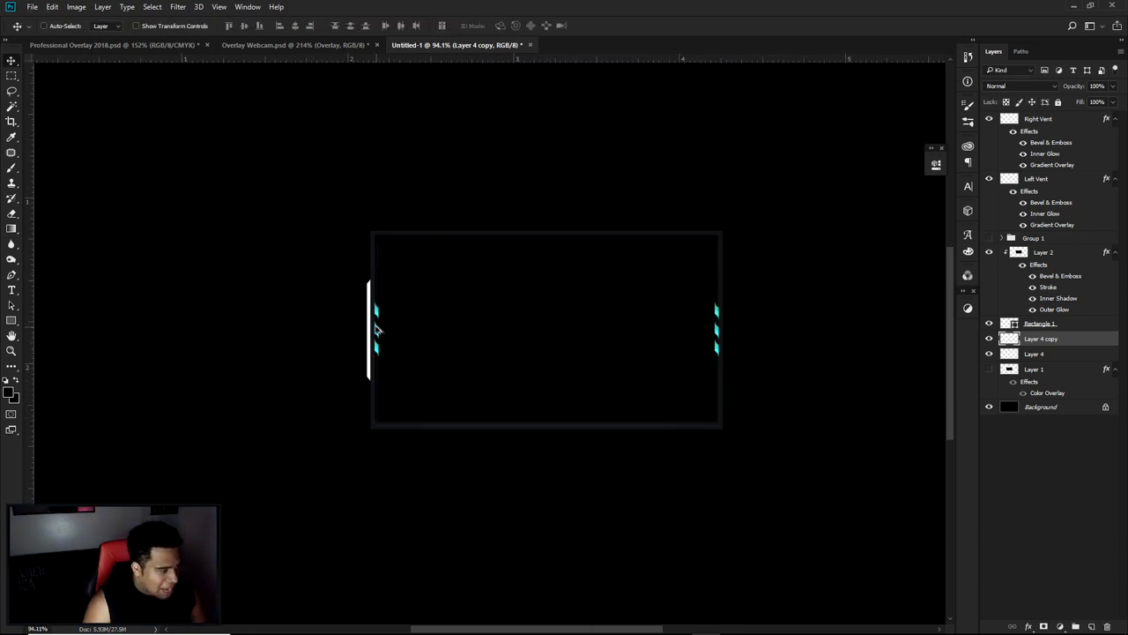
{"action": "scroll", "coordinate": [332, 314], "scroll_direction": "up", "scroll_amount": 5}
{"action": "left_click", "coordinate": [1053, 355]}
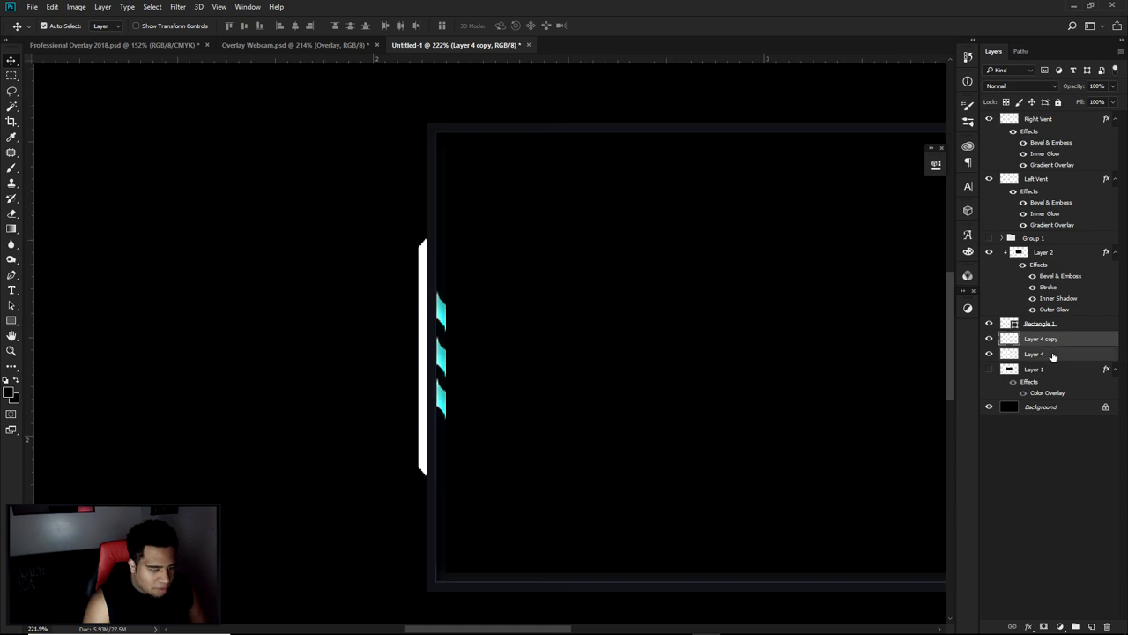
{"action": "key", "text": "Delete"}
{"action": "key", "text": "Right"}
{"action": "key", "text": "Right"}
{"action": "key", "text": "Right"}
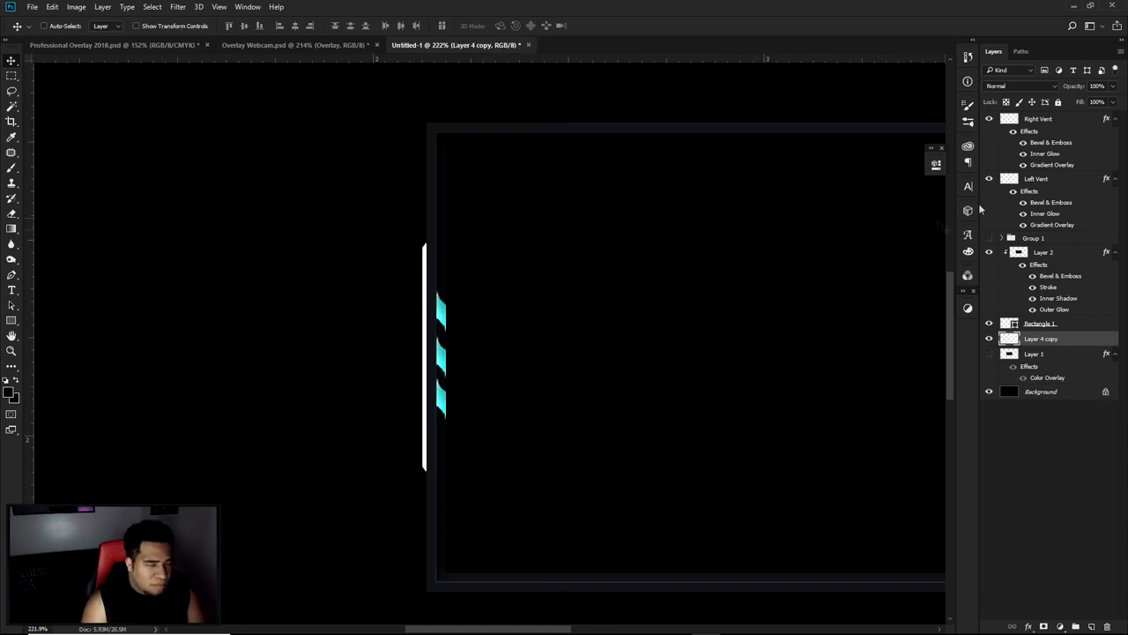
{"action": "double_click", "coordinate": [1076, 344]}
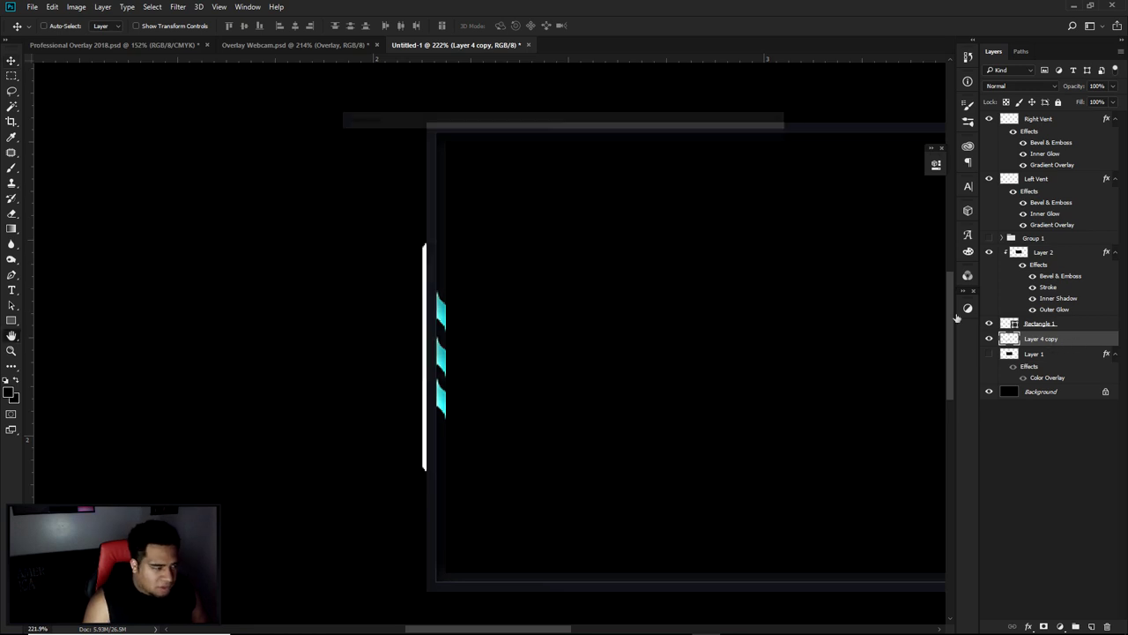
Lower the long left bar's Lightness to -44 in Hue/Saturation, turning it light grey
{"action": "left_click", "coordinate": [762, 161]}
{"action": "key", "text": "ctrl+u"}
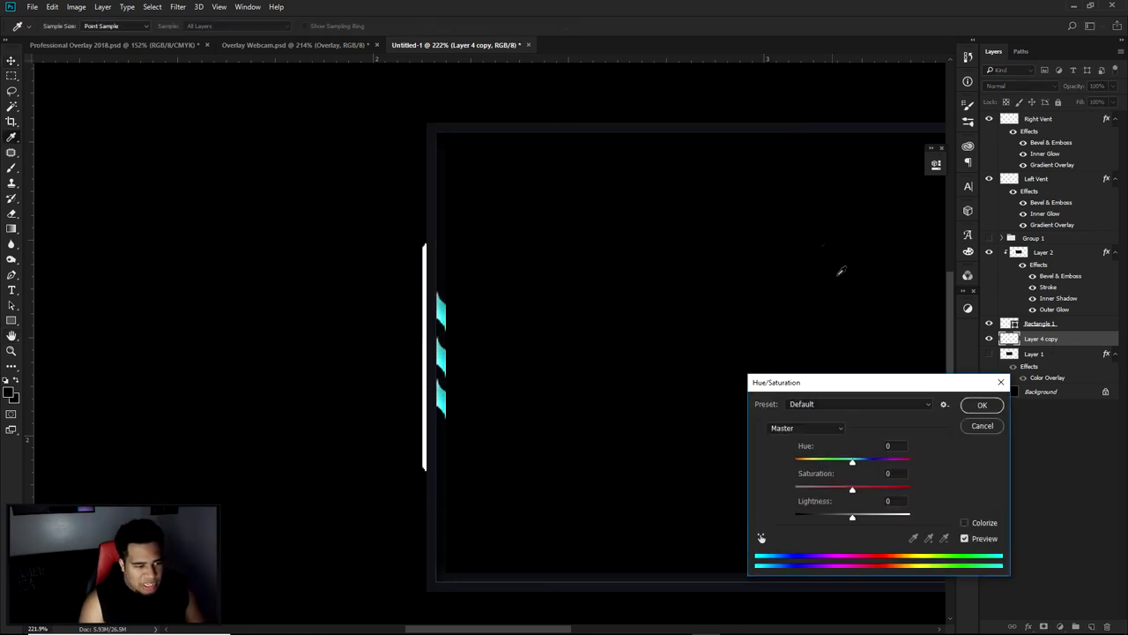
{"action": "left_click_drag", "start_coordinate": [852, 385], "coordinate": [729, 294]}
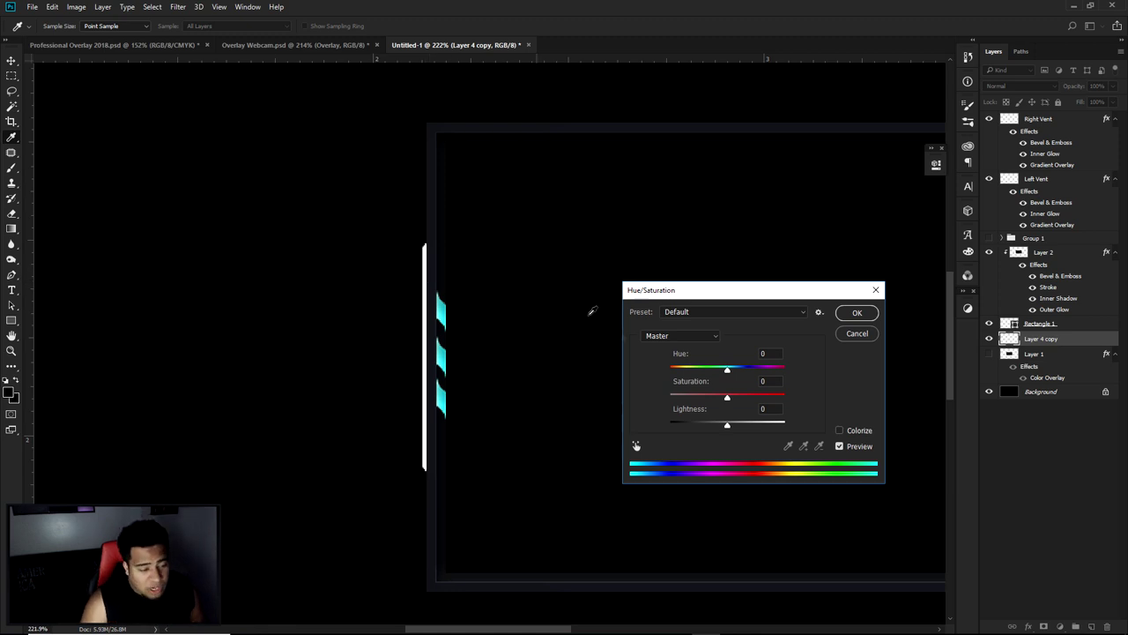
{"action": "left_click_drag", "start_coordinate": [727, 430], "coordinate": [702, 428]}
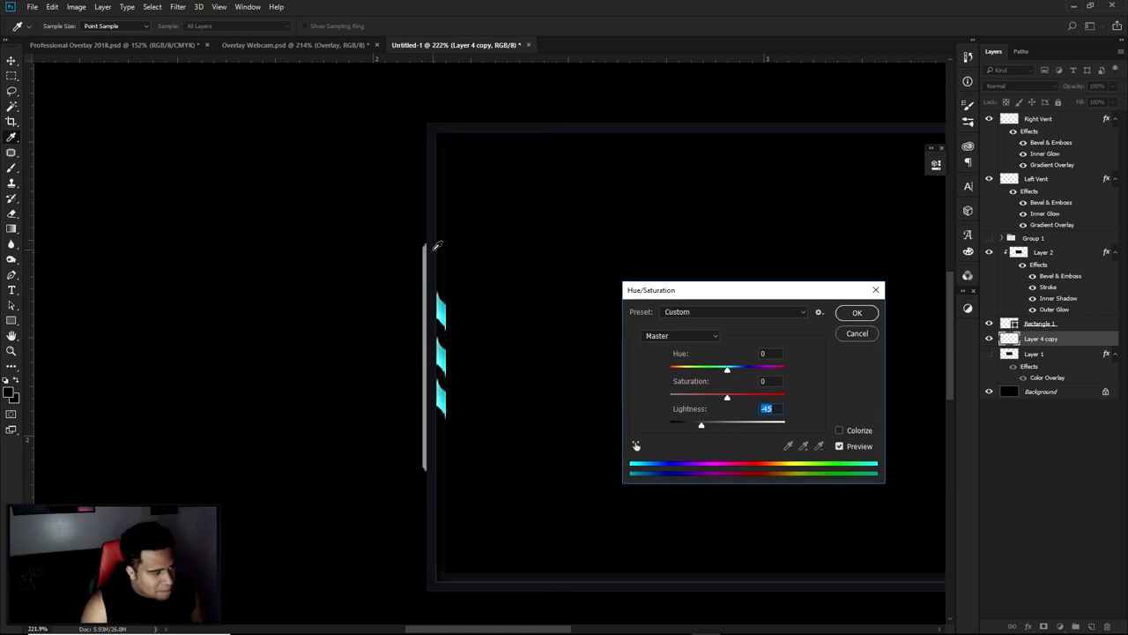
{"action": "left_click", "coordinate": [852, 315]}
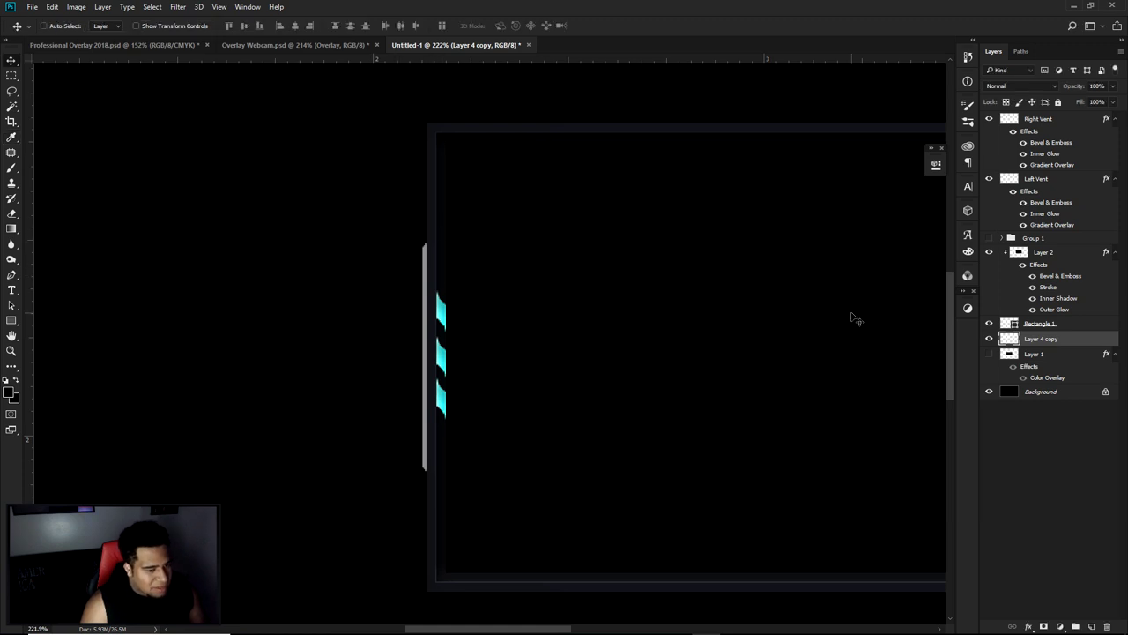
{"action": "scroll", "coordinate": [775, 362], "scroll_direction": "down", "scroll_amount": 2}
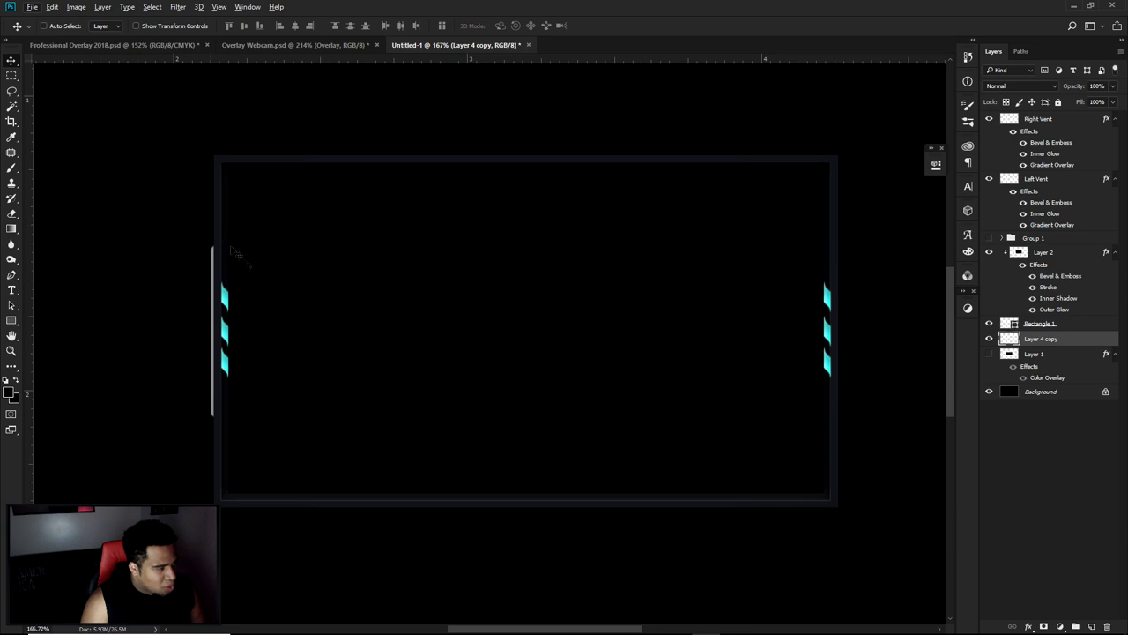
Duplicate the grey bar to the frame's right edge, flip it horizontally, and nudge it right
{"action": "left_click_drag", "start_coordinate": [219, 349], "coordinate": [829, 348]}
{"action": "left_click_drag", "start_coordinate": [706, 356], "coordinate": [639, 350]}
{"action": "key", "text": "ctrl+t"}
{"action": "right_click", "coordinate": [708, 354]}
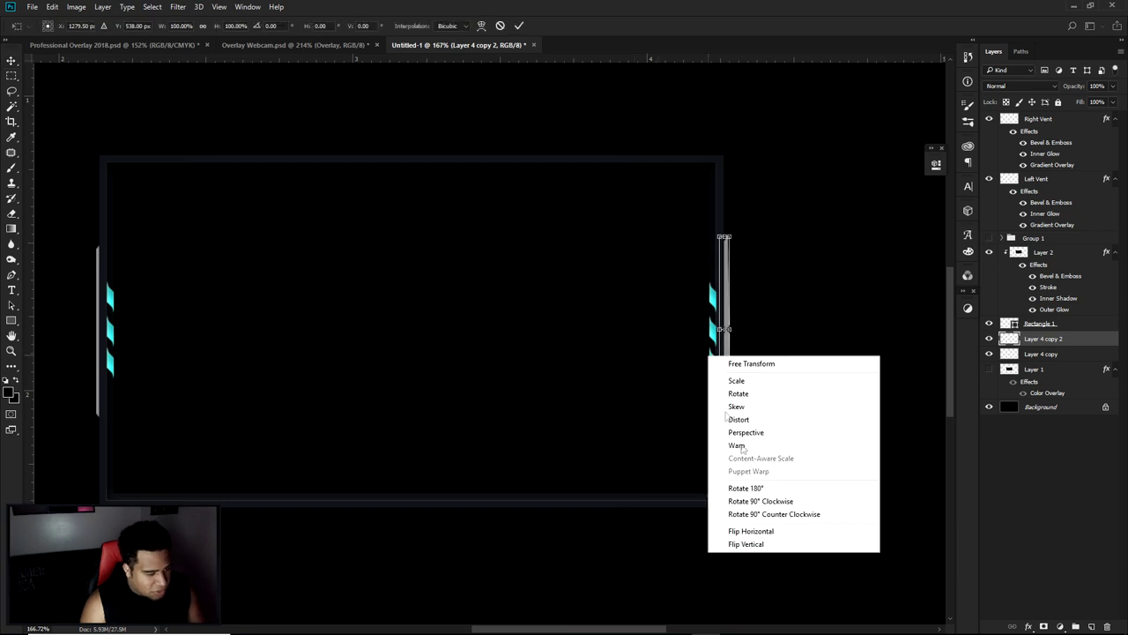
{"action": "left_click", "coordinate": [749, 532]}
{"action": "key", "text": "Return"}
{"action": "scroll", "coordinate": [724, 329], "scroll_direction": "up", "scroll_amount": 3}
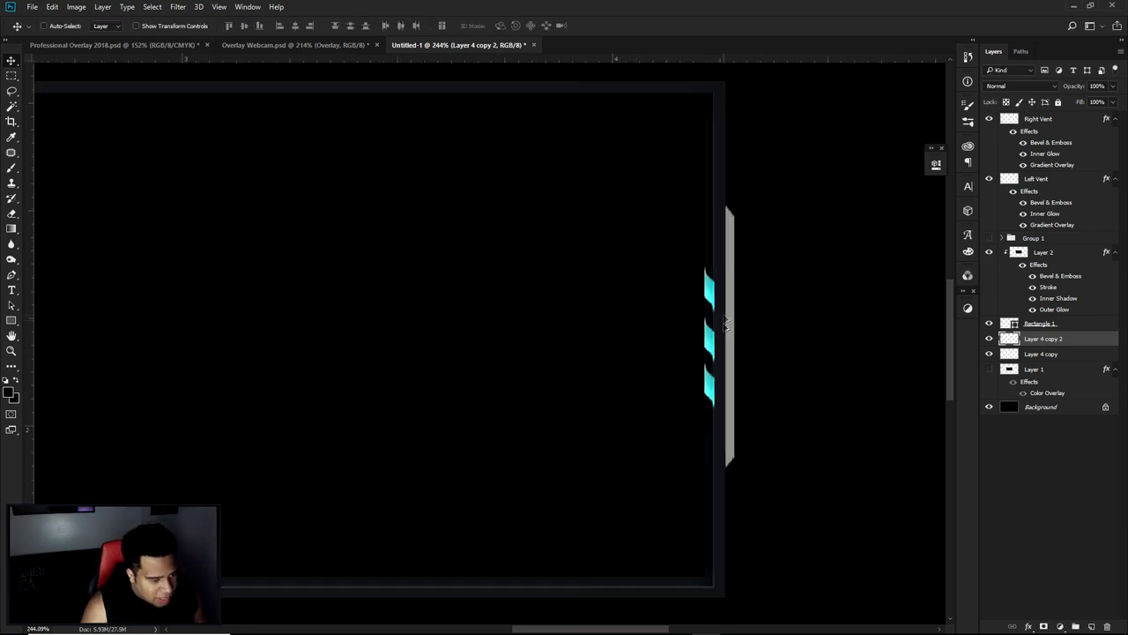
{"action": "key", "text": "Right"}
{"action": "scroll", "coordinate": [755, 318], "scroll_direction": "down", "scroll_amount": 5}
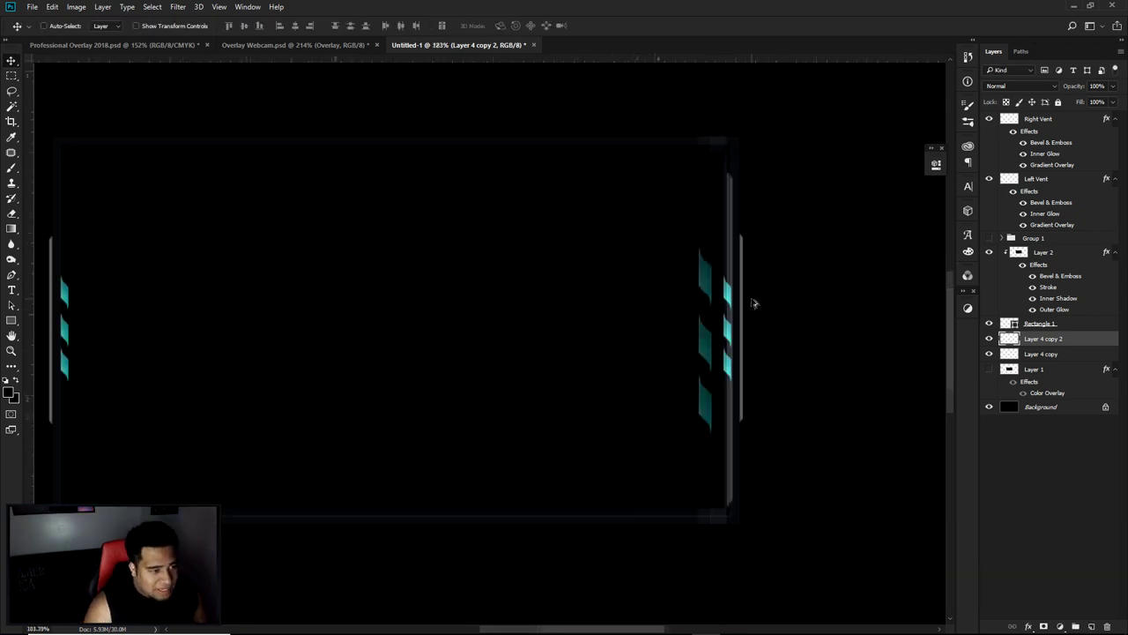
{"action": "left_click_drag", "start_coordinate": [742, 314], "coordinate": [739, 296]}
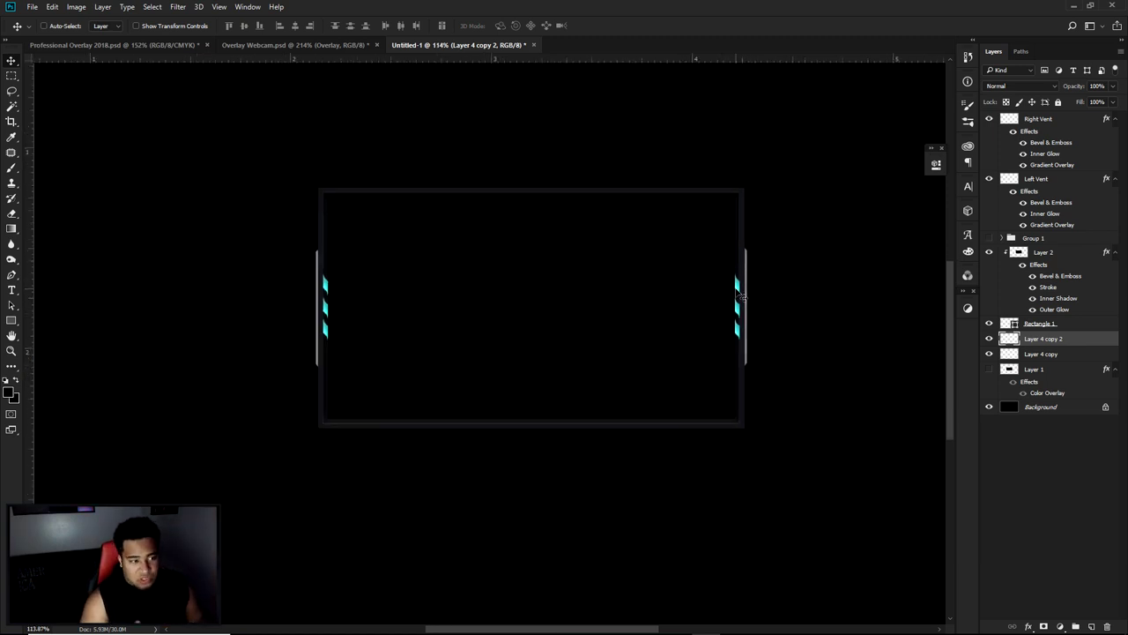
Compare against the Professional Overlay 2018 design, then select the Left Vent layer
{"action": "left_click", "coordinate": [149, 47]}
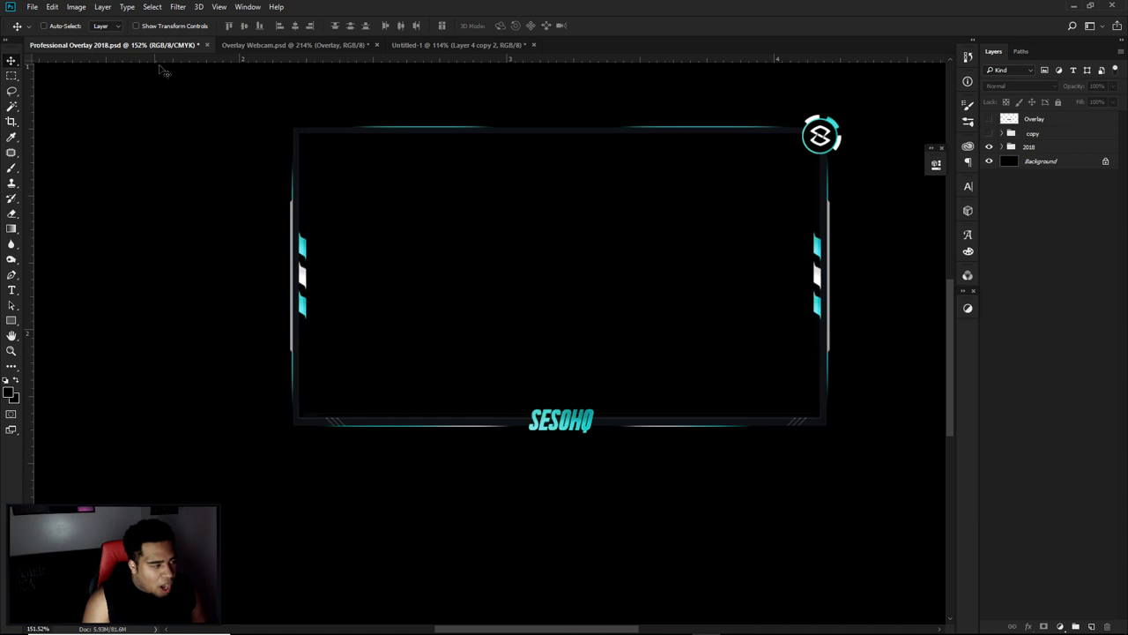
{"action": "left_click", "coordinate": [451, 43]}
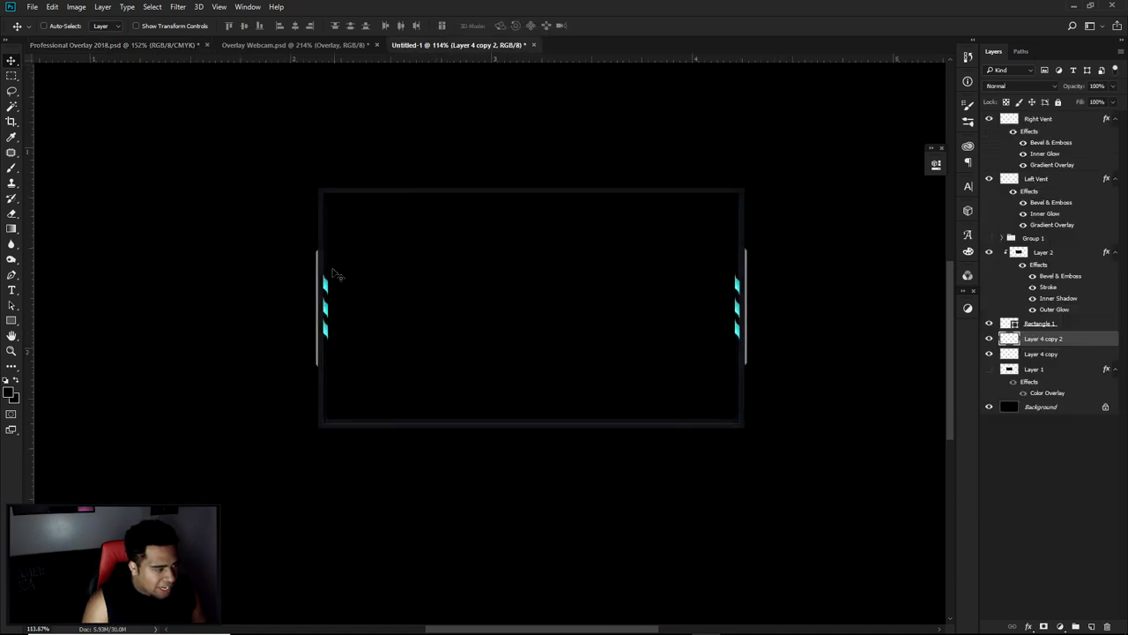
{"action": "scroll", "coordinate": [319, 304], "scroll_direction": "up", "scroll_amount": 3}
{"action": "scroll", "coordinate": [737, 284], "scroll_direction": "up", "scroll_amount": 1}
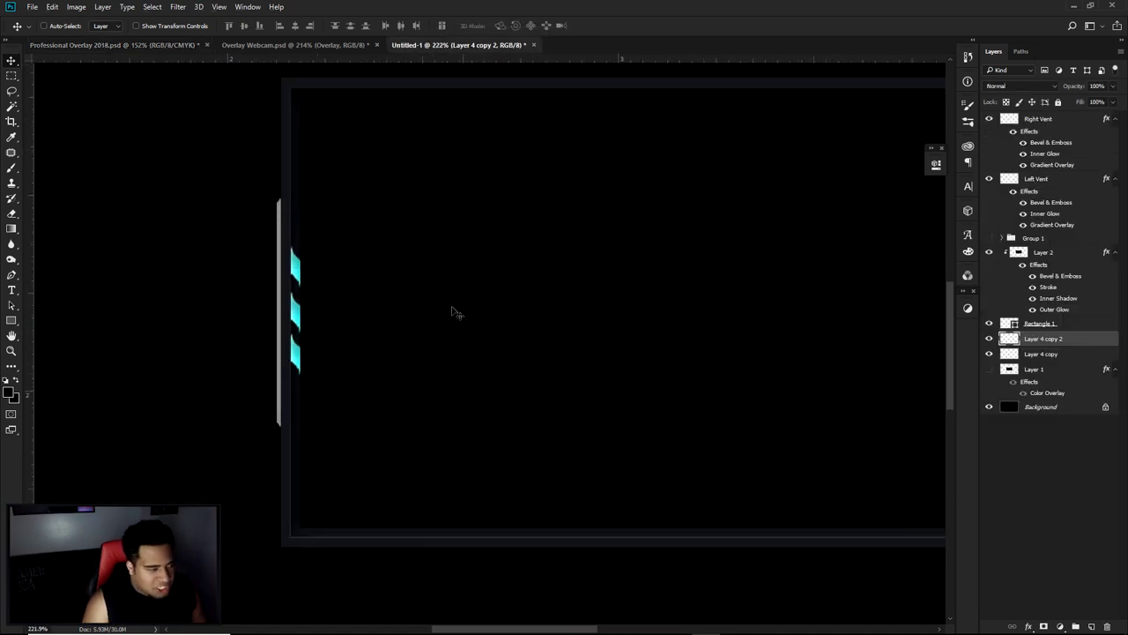
{"action": "left_click", "coordinate": [300, 317], "text": "ctrl"}
{"action": "left_click_drag", "start_coordinate": [297, 294], "coordinate": [327, 279]}
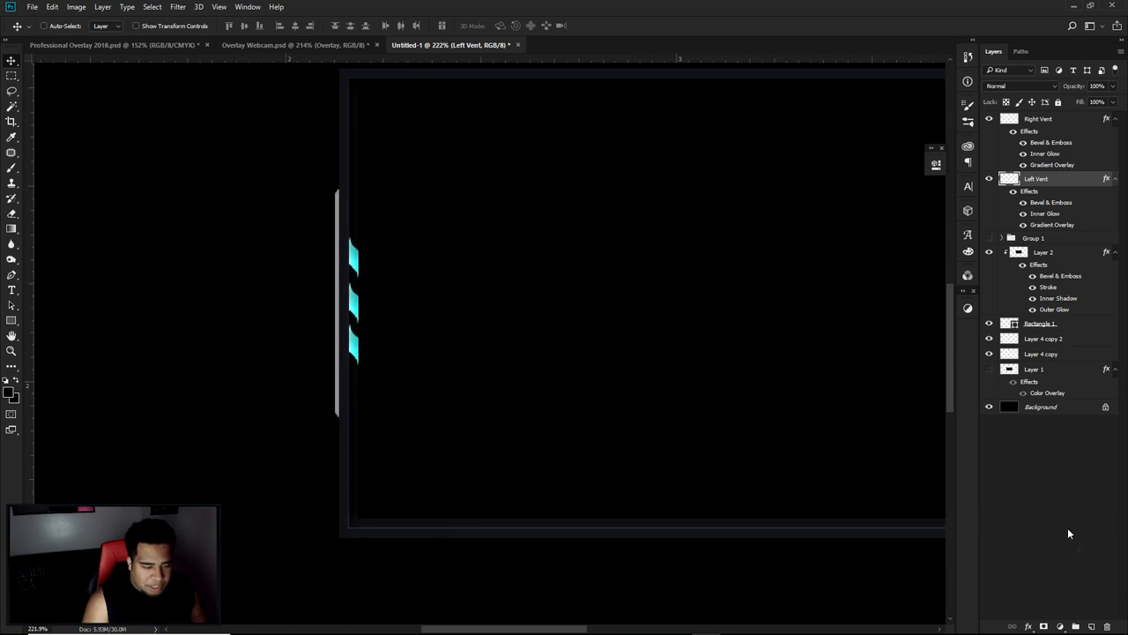
Add a new layer clipped to Left Vent and trace the middle vent stripe with the Pen tool
{"action": "left_click", "coordinate": [1093, 625]}
{"action": "right_click", "coordinate": [1040, 176]}
{"action": "left_click", "coordinate": [917, 313]}
{"action": "key", "text": "p"}
{"action": "scroll", "coordinate": [299, 305], "scroll_direction": "up", "scroll_amount": 4}
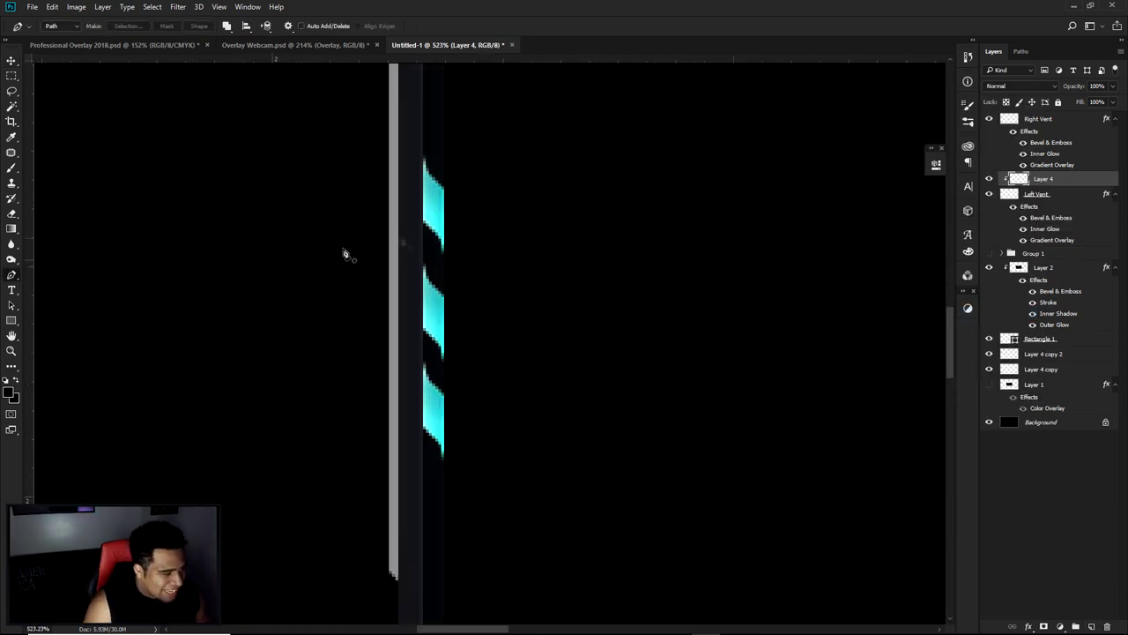
{"action": "left_click", "coordinate": [499, 318]}
{"action": "left_click", "coordinate": [446, 376]}
{"action": "left_click", "coordinate": [377, 334]}
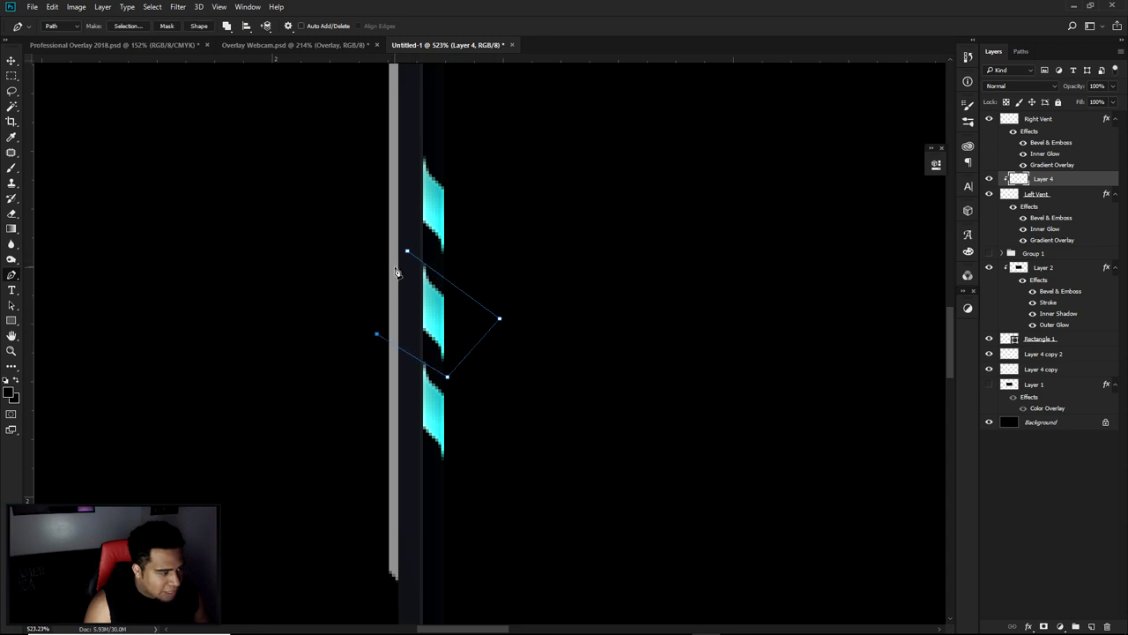
{"action": "left_click", "coordinate": [406, 252]}
Fill the traced path with white, then delete the path
{"action": "right_click", "coordinate": [490, 255]}
{"action": "left_click", "coordinate": [528, 334]}
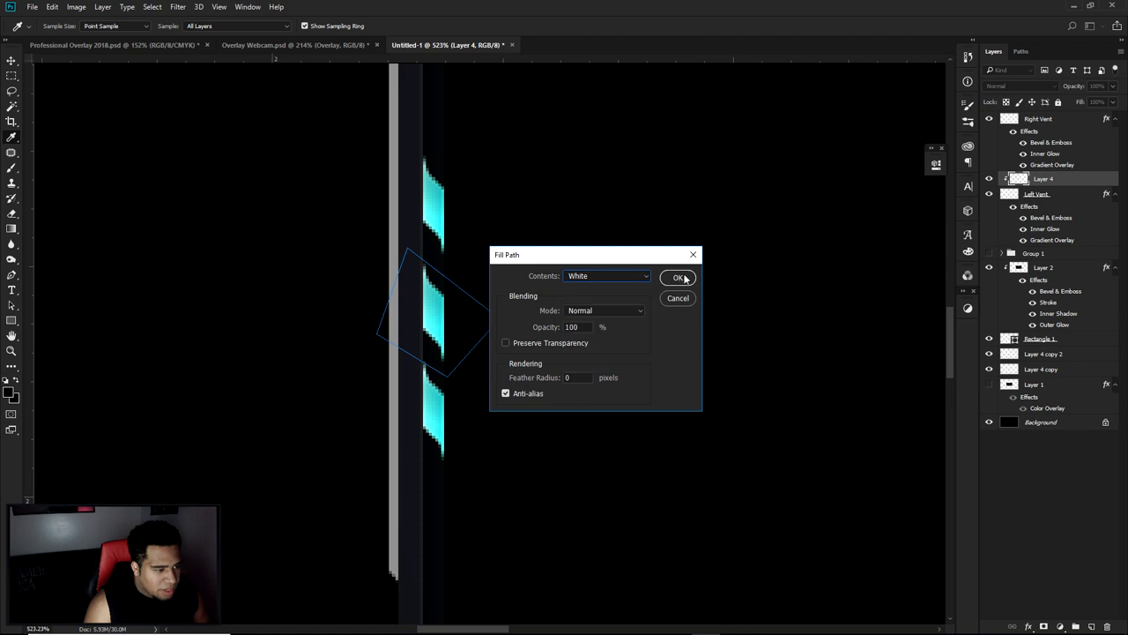
{"action": "left_click", "coordinate": [678, 278]}
{"action": "right_click", "coordinate": [620, 273]}
{"action": "left_click", "coordinate": [662, 292]}
{"action": "scroll", "coordinate": [662, 295], "scroll_direction": "down", "scroll_amount": 3}
{"action": "left_click_drag", "start_coordinate": [662, 295], "coordinate": [297, 327]}
{"action": "scroll", "coordinate": [345, 330], "scroll_direction": "down", "scroll_amount": 3}
Duplicate the white stripe layer to the top, clip it to the right vent, and place it in the middle slot
{"action": "key", "text": "v"}
{"action": "key", "text": "ctrl+j"}
{"action": "left_click_drag", "start_coordinate": [1044, 179], "coordinate": [1049, 121]}
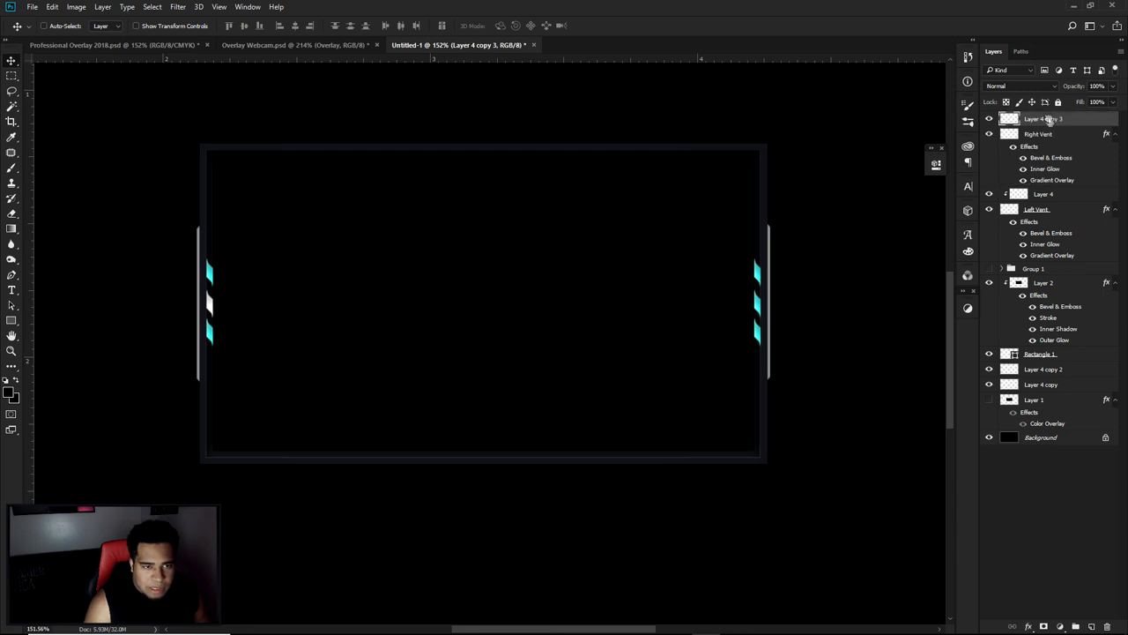
{"action": "right_click", "coordinate": [1049, 121]}
{"action": "left_click", "coordinate": [1013, 313]}
{"action": "left_click_drag", "start_coordinate": [805, 292], "coordinate": [818, 291]}
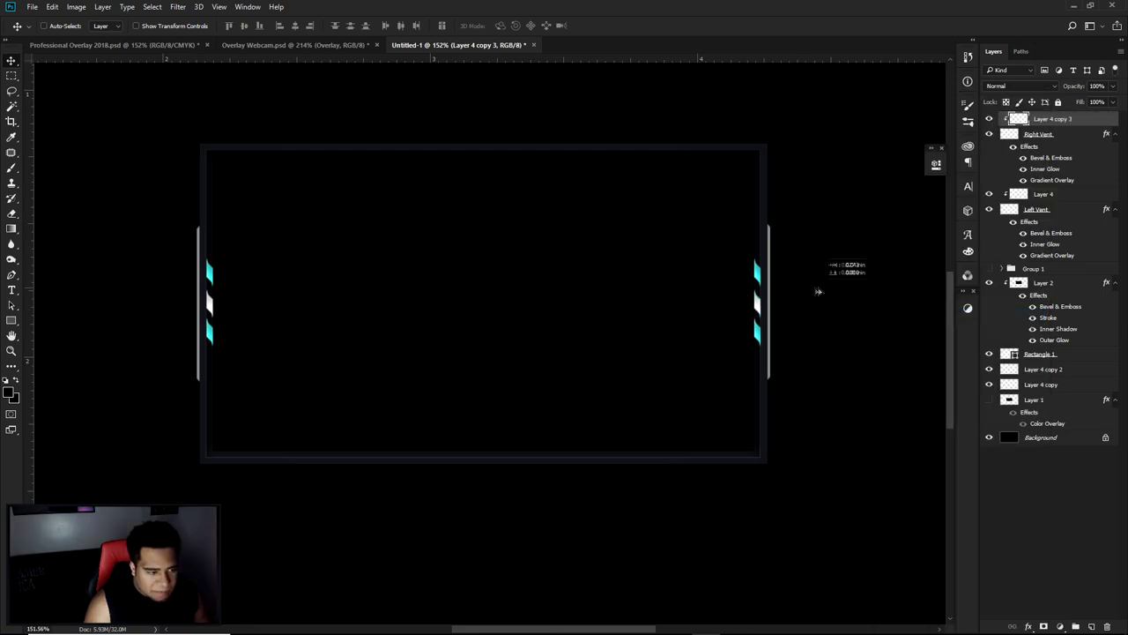
Check the result against the Professional Overlay 2018 reference document
{"action": "scroll", "coordinate": [760, 335], "scroll_direction": "down", "scroll_amount": 2}
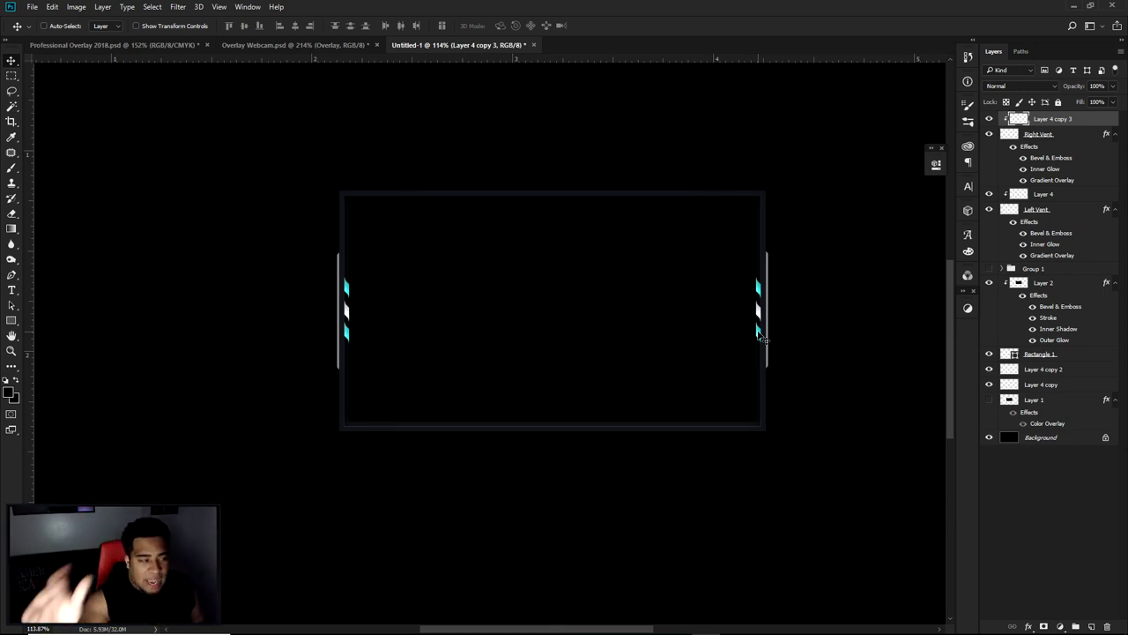
{"action": "scroll", "coordinate": [339, 321], "scroll_direction": "up", "scroll_amount": 2}
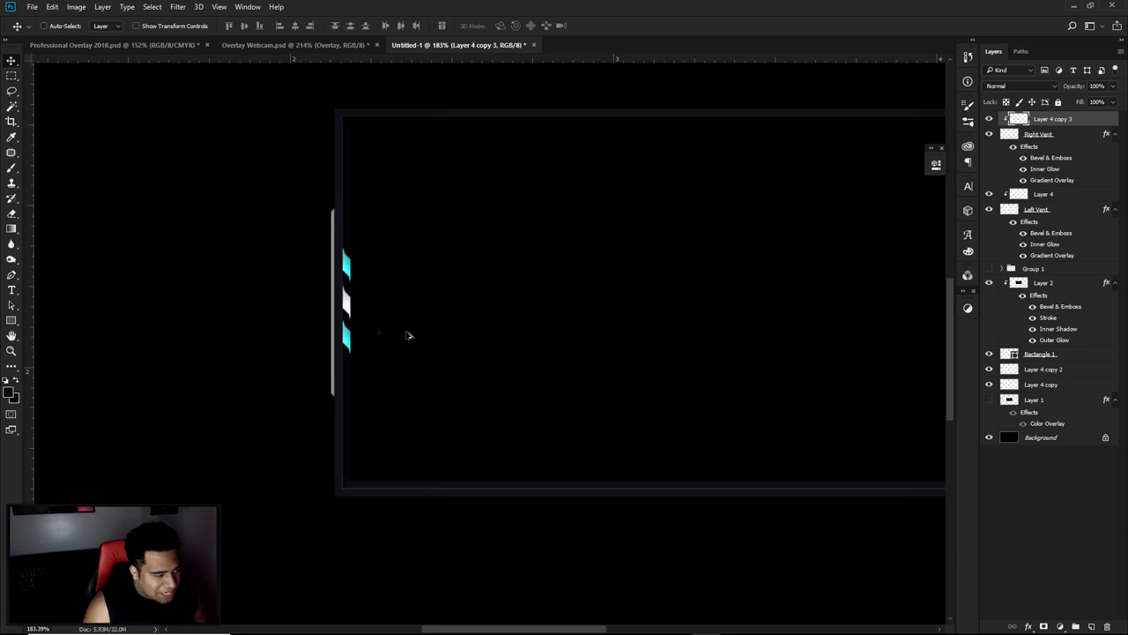
{"action": "scroll", "coordinate": [408, 332], "scroll_direction": "down", "scroll_amount": 2}
{"action": "left_click_drag", "start_coordinate": [554, 305], "coordinate": [549, 297]}
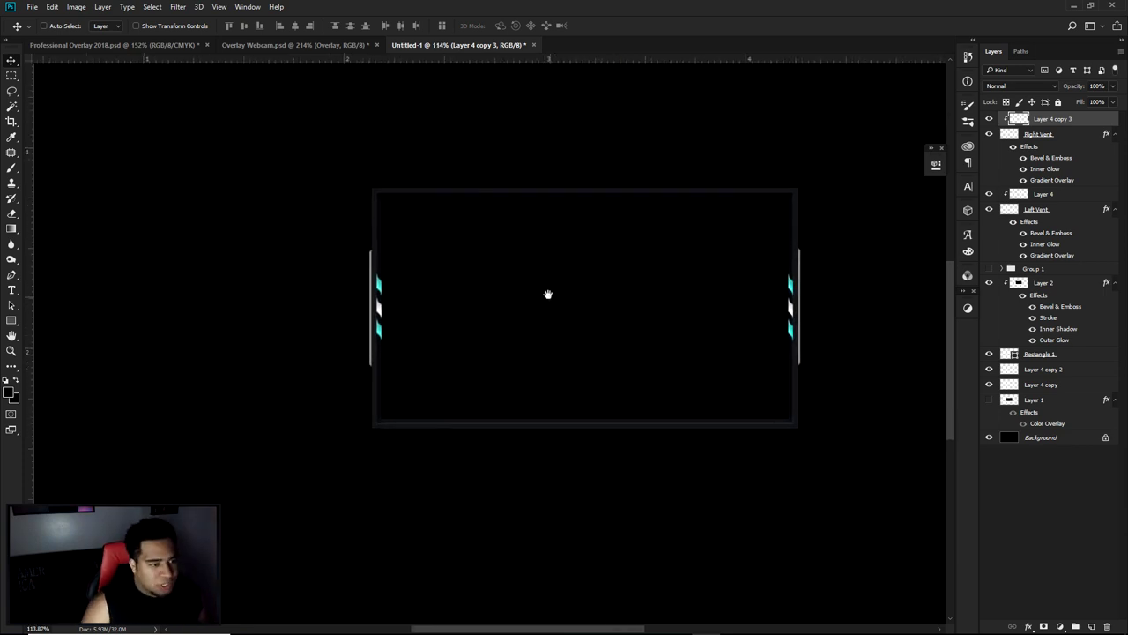
{"action": "left_click", "coordinate": [181, 47]}
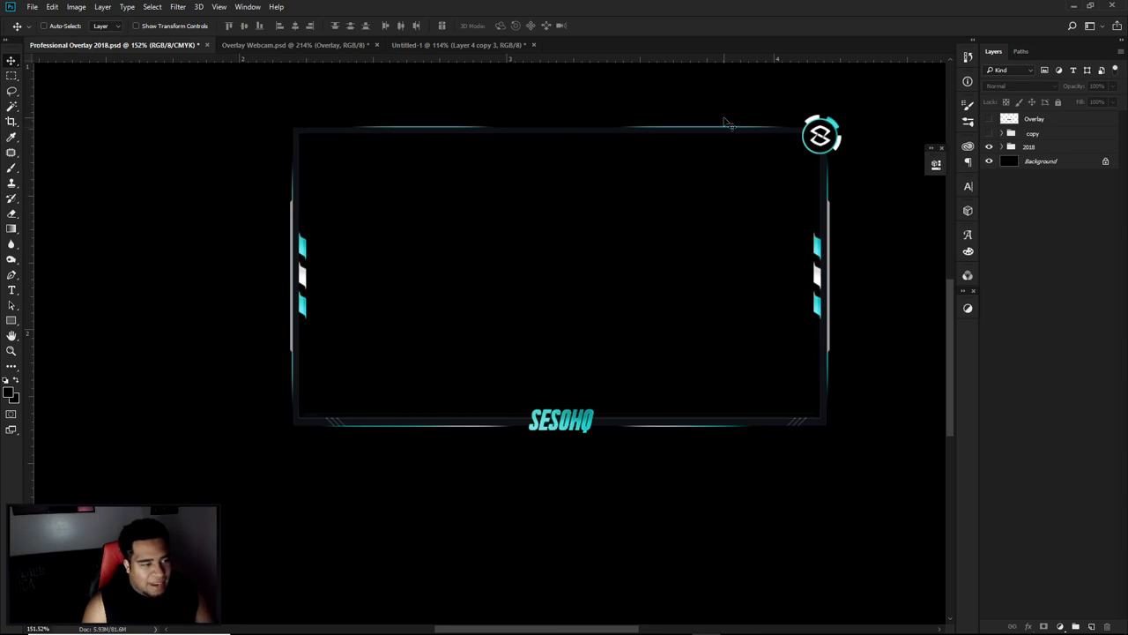
{"action": "left_click", "coordinate": [414, 45]}
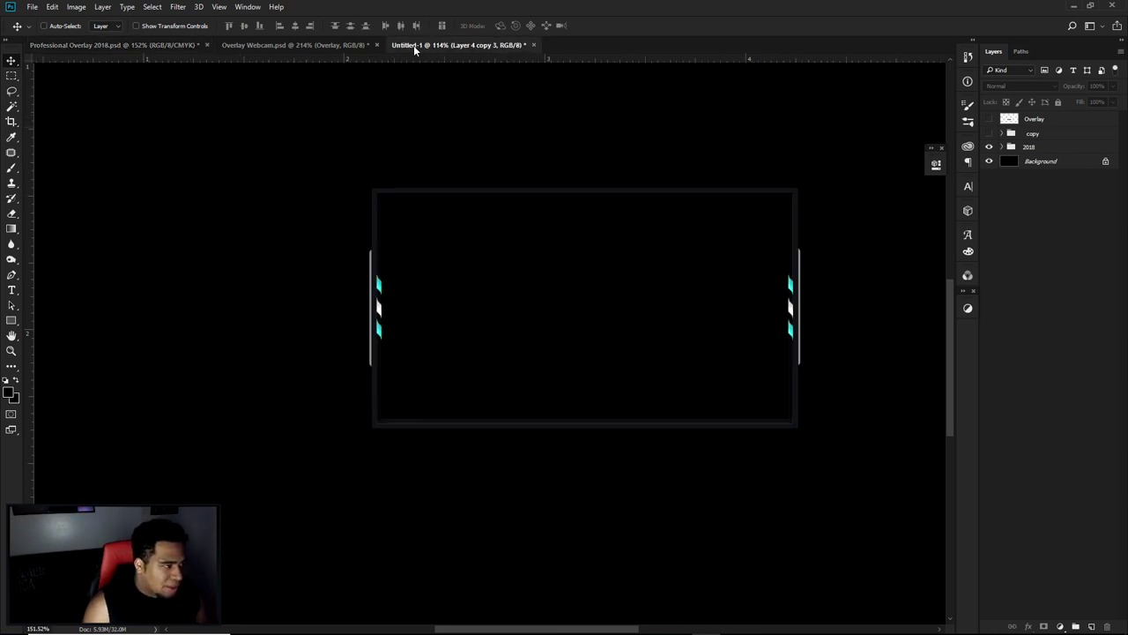
Add a new layer above Layer 1 and draw a rectangular marquee over the whole frame
{"action": "left_click", "coordinate": [1033, 401]}
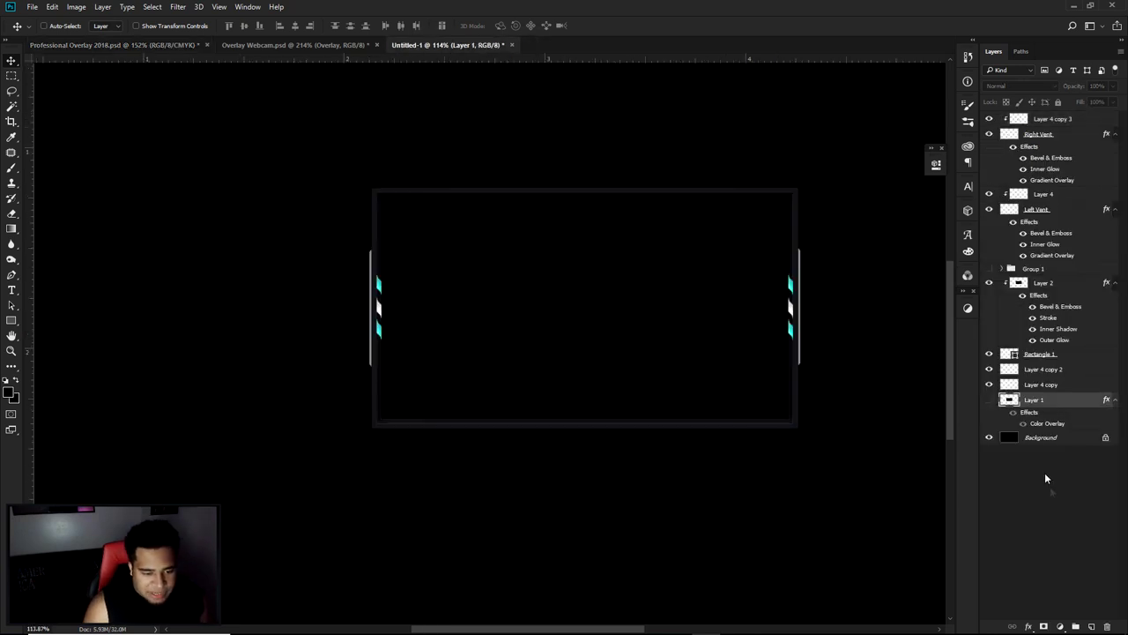
{"action": "left_click", "coordinate": [1090, 626]}
{"action": "key", "text": "m"}
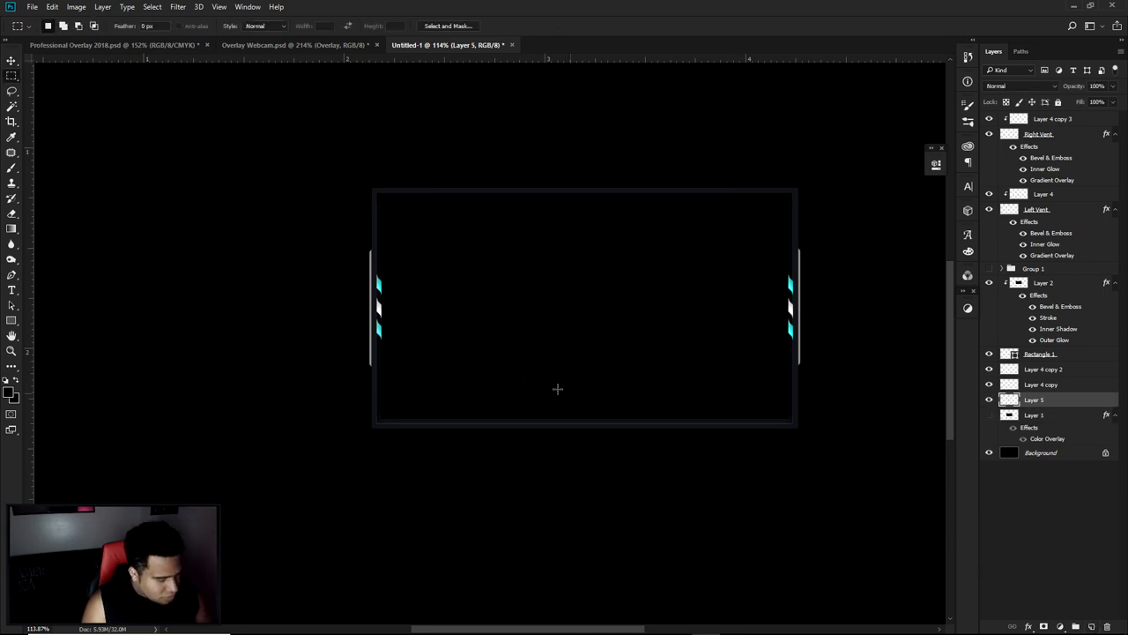
{"action": "scroll", "coordinate": [380, 227], "scroll_direction": "up", "scroll_amount": 3}
{"action": "scroll", "coordinate": [361, 157], "scroll_direction": "up", "scroll_amount": 5}
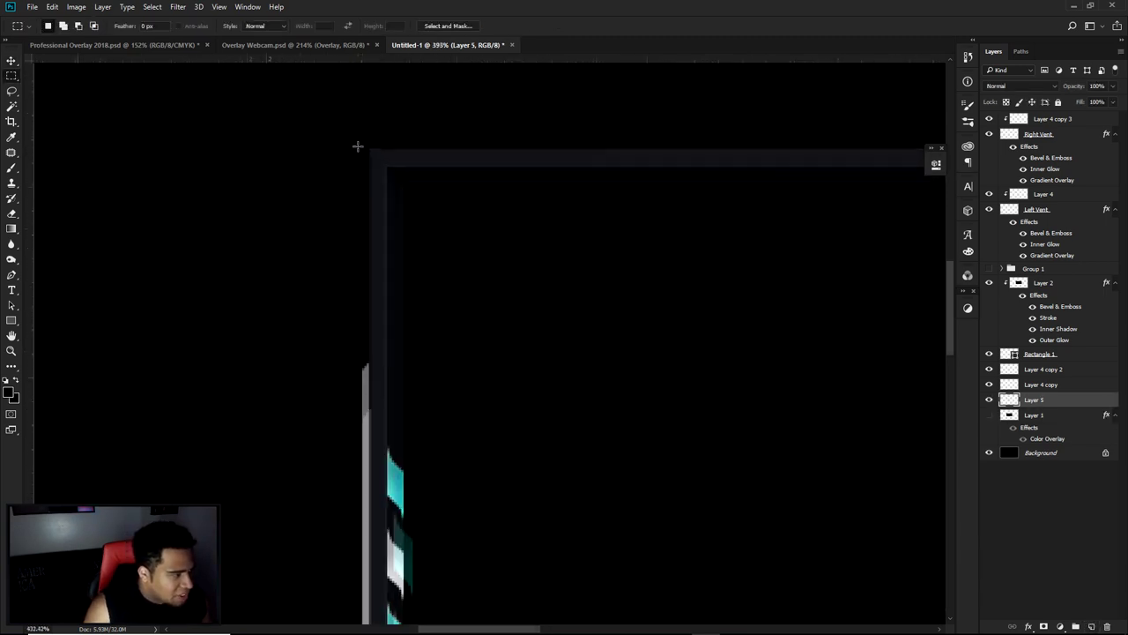
{"action": "left_click_drag", "start_coordinate": [378, 148], "coordinate": [493, 536]}
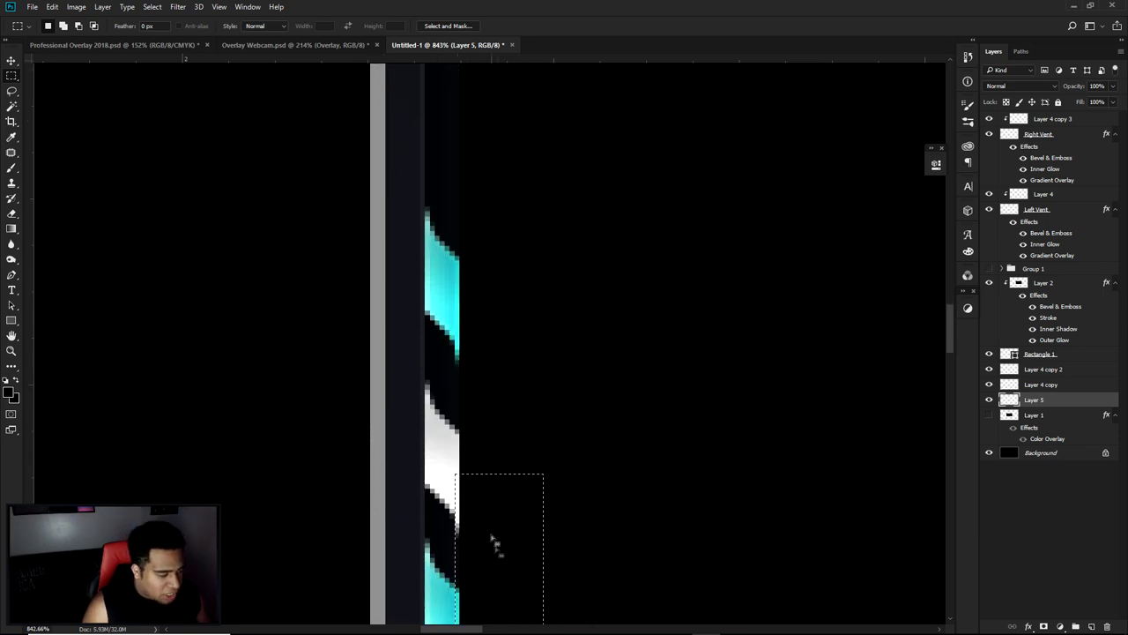
{"action": "scroll", "coordinate": [511, 536], "scroll_direction": "down", "scroll_amount": 8}
{"action": "left_click_drag", "start_coordinate": [583, 522], "coordinate": [367, 305]}
{"action": "left_click_drag", "start_coordinate": [268, 123], "coordinate": [899, 479]}
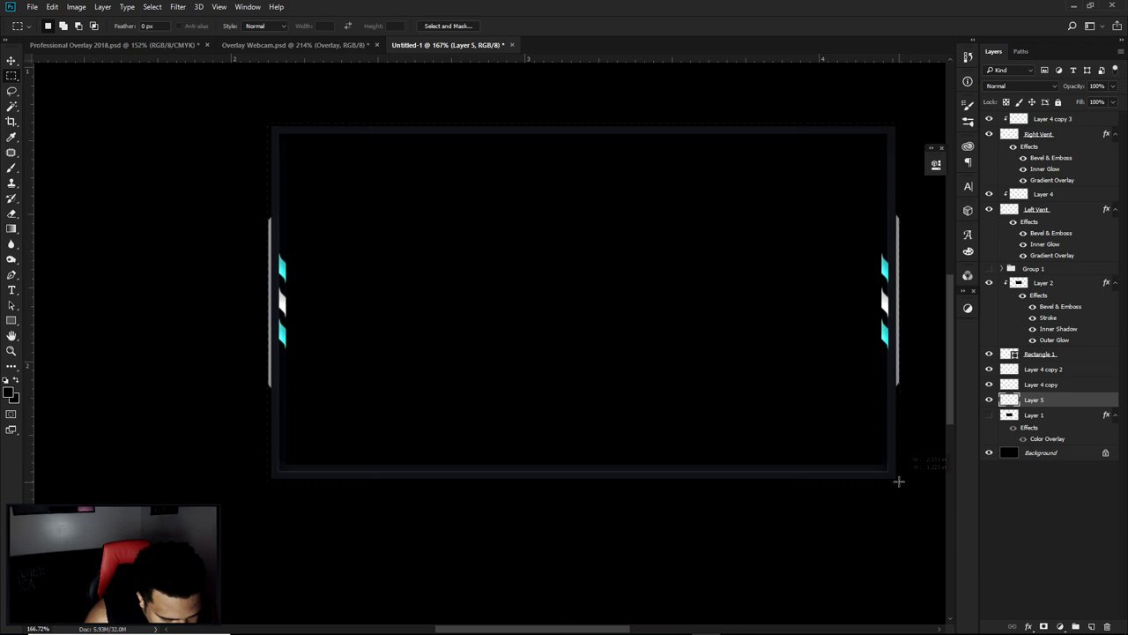
Transform the selection, aligning its top-left corner and left edge with the frame
{"action": "scroll", "coordinate": [898, 480], "scroll_direction": "up", "scroll_amount": 5}
{"action": "scroll", "coordinate": [604, 340], "scroll_direction": "up", "scroll_amount": 5}
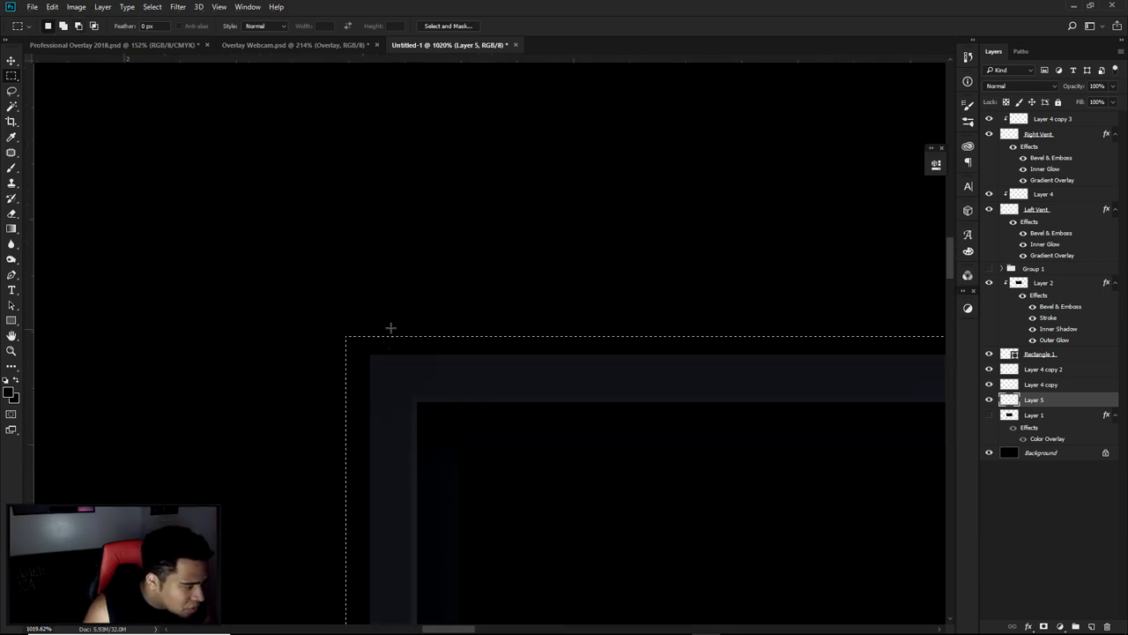
{"action": "scroll", "coordinate": [385, 343], "scroll_direction": "down", "scroll_amount": 3}
{"action": "scroll", "coordinate": [377, 392], "scroll_direction": "up", "scroll_amount": 3}
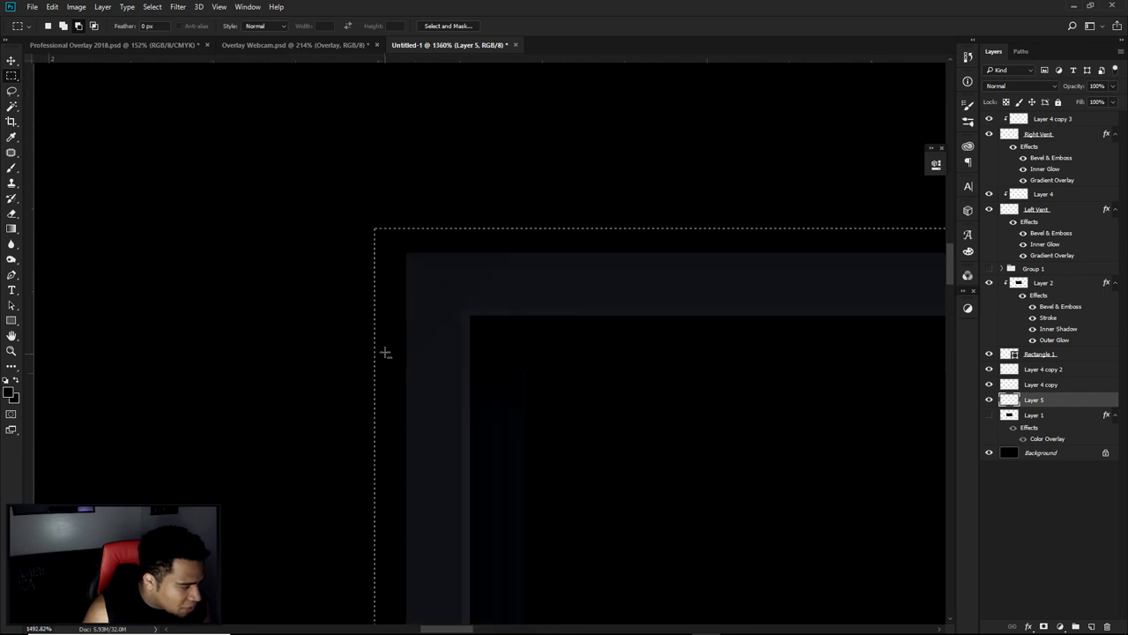
{"action": "right_click", "coordinate": [387, 344]}
{"action": "left_click", "coordinate": [465, 495]}
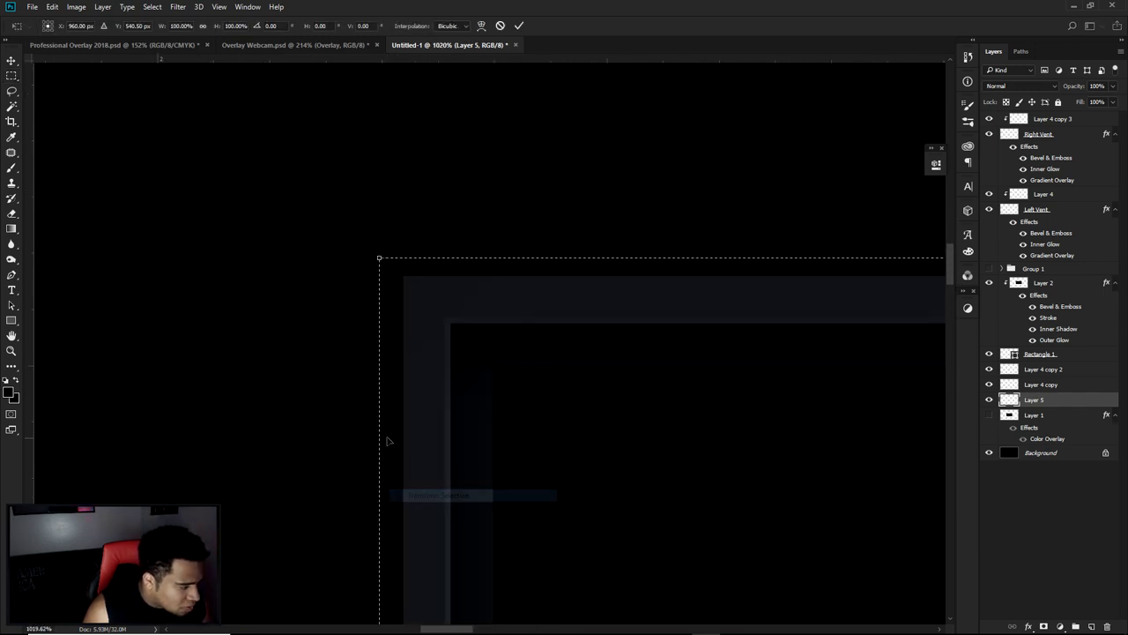
{"action": "scroll", "coordinate": [397, 466], "scroll_direction": "down", "scroll_amount": 1}
{"action": "mouse_move", "coordinate": [377, 240]}
{"action": "left_mouse_down"}
{"action": "mouse_move", "coordinate": [402, 245]}
{"action": "mouse_move", "coordinate": [384, 243]}
{"action": "left_mouse_up"}
{"action": "scroll", "coordinate": [428, 297], "scroll_direction": "up", "scroll_amount": 2}
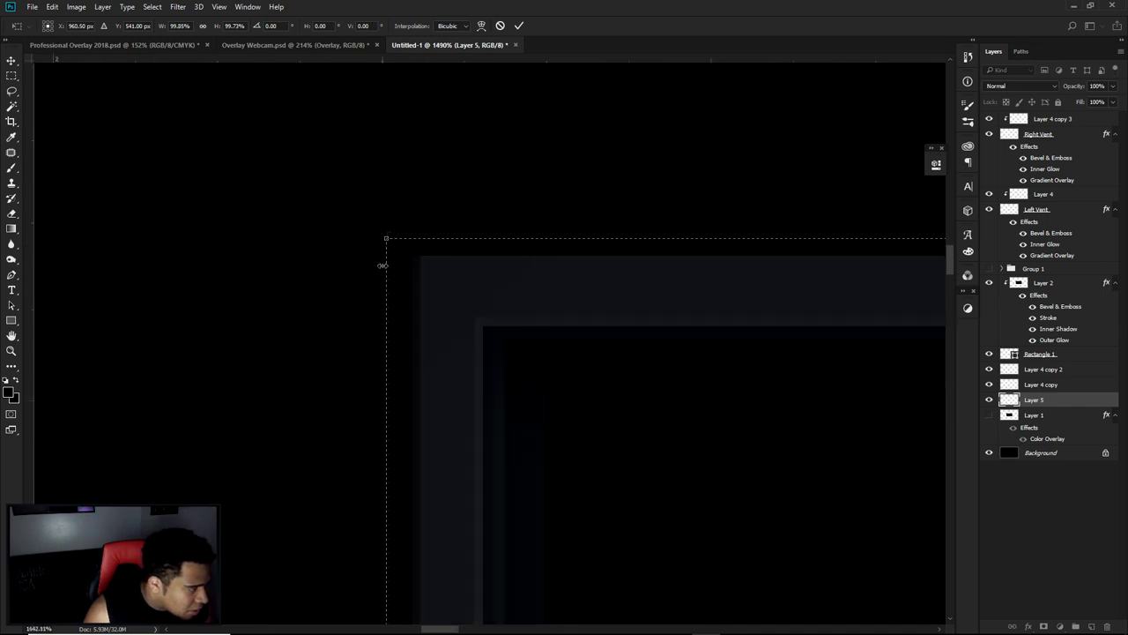
{"action": "scroll", "coordinate": [526, 320], "scroll_direction": "up", "scroll_amount": 3}
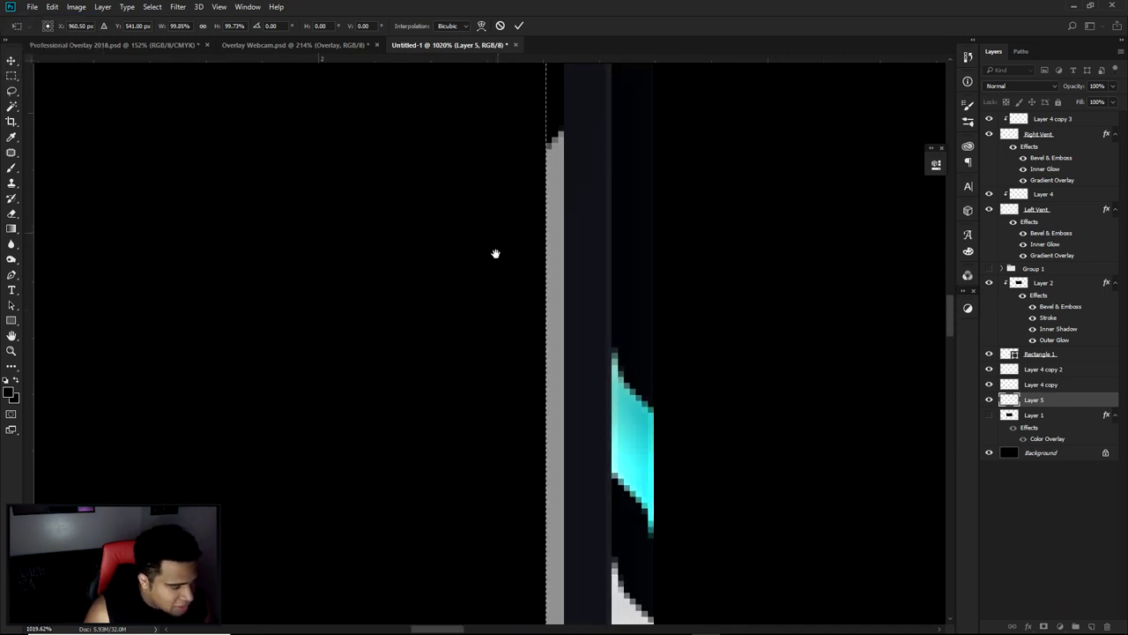
{"action": "scroll", "coordinate": [573, 403], "scroll_direction": "down", "scroll_amount": 5}
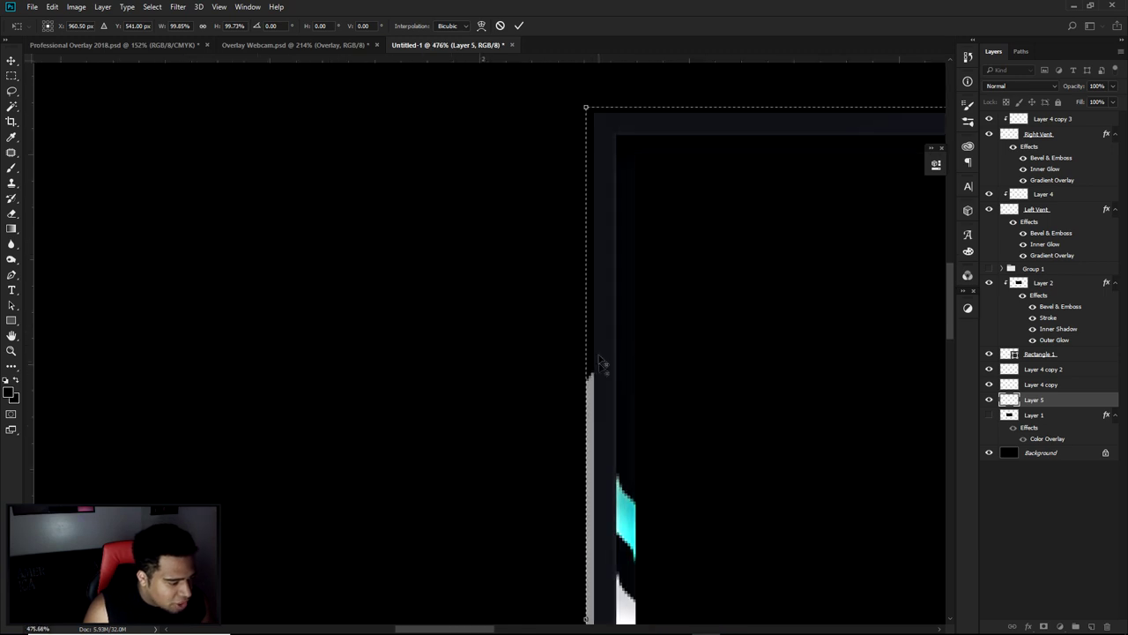
{"action": "scroll", "coordinate": [522, 462], "scroll_direction": "up", "scroll_amount": 6}
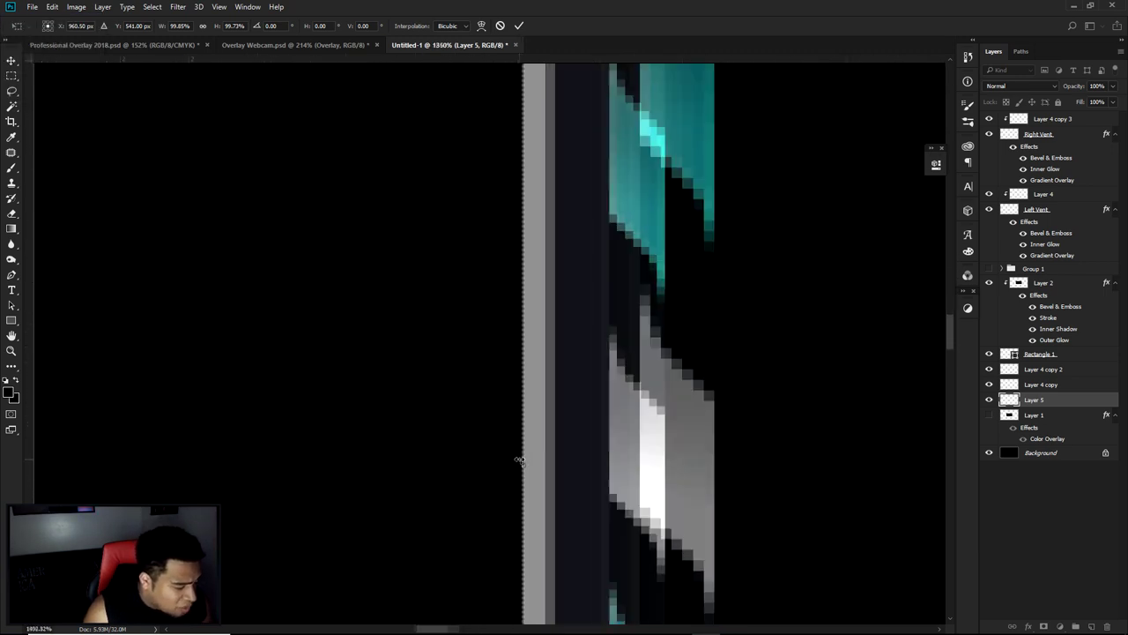
{"action": "left_click_drag", "start_coordinate": [522, 462], "coordinate": [531, 461]}
Pull the selection's right edge in to the frame and commit the transformed selection
{"action": "scroll", "coordinate": [531, 461], "scroll_direction": "down", "scroll_amount": 6}
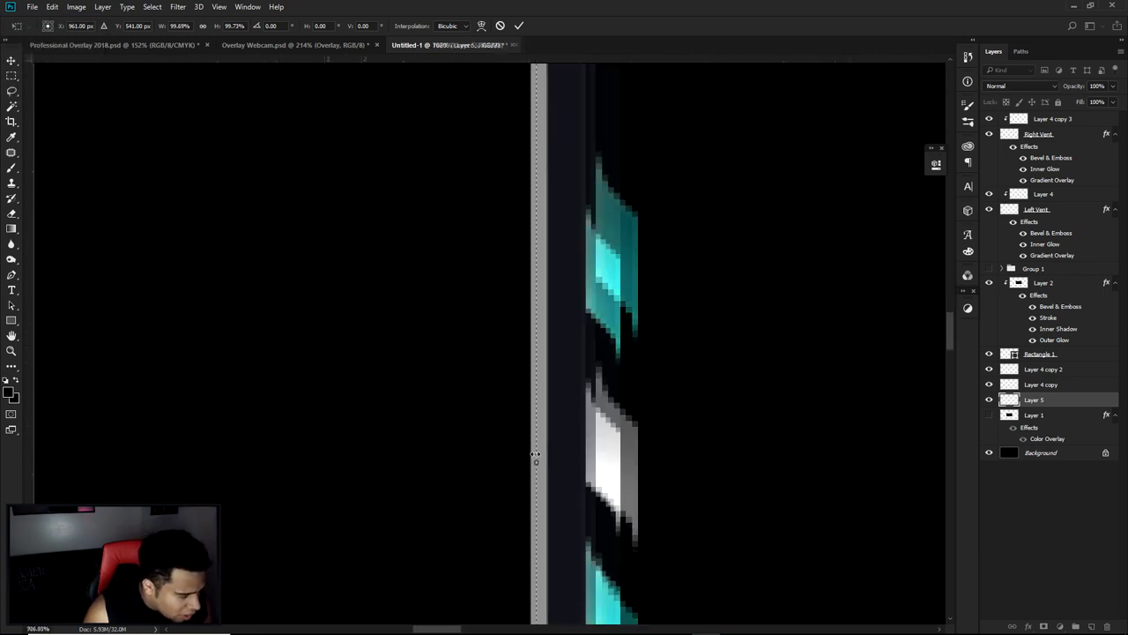
{"action": "scroll", "coordinate": [544, 352], "scroll_direction": "down", "scroll_amount": 5}
{"action": "scroll", "coordinate": [543, 353], "scroll_direction": "right", "scroll_amount": 5}
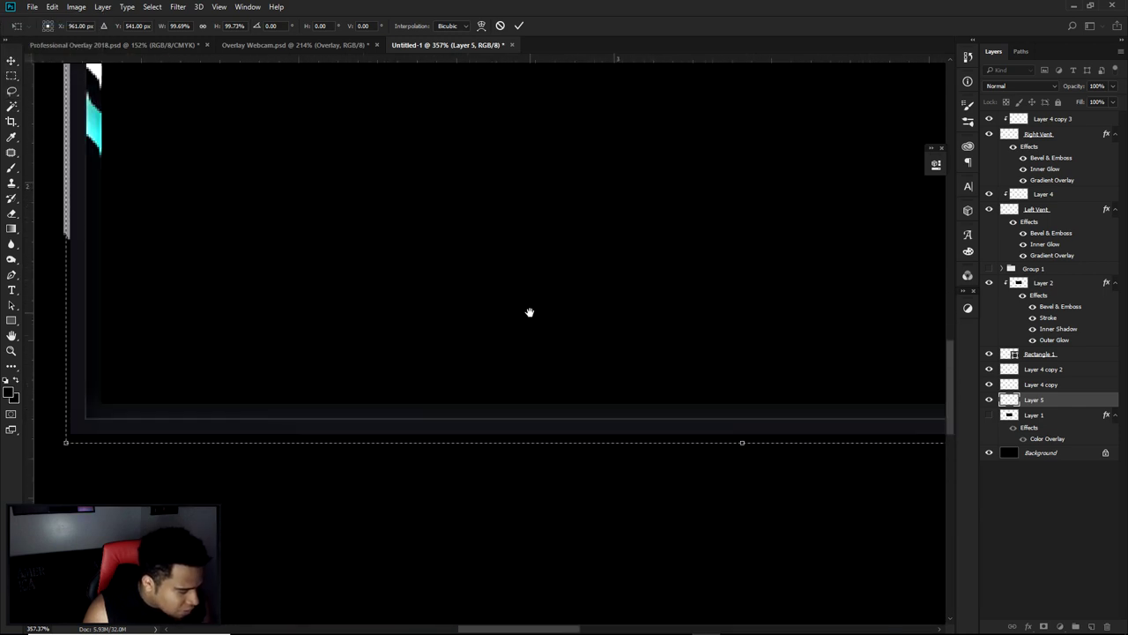
{"action": "scroll", "coordinate": [743, 448], "scroll_direction": "up", "scroll_amount": 6}
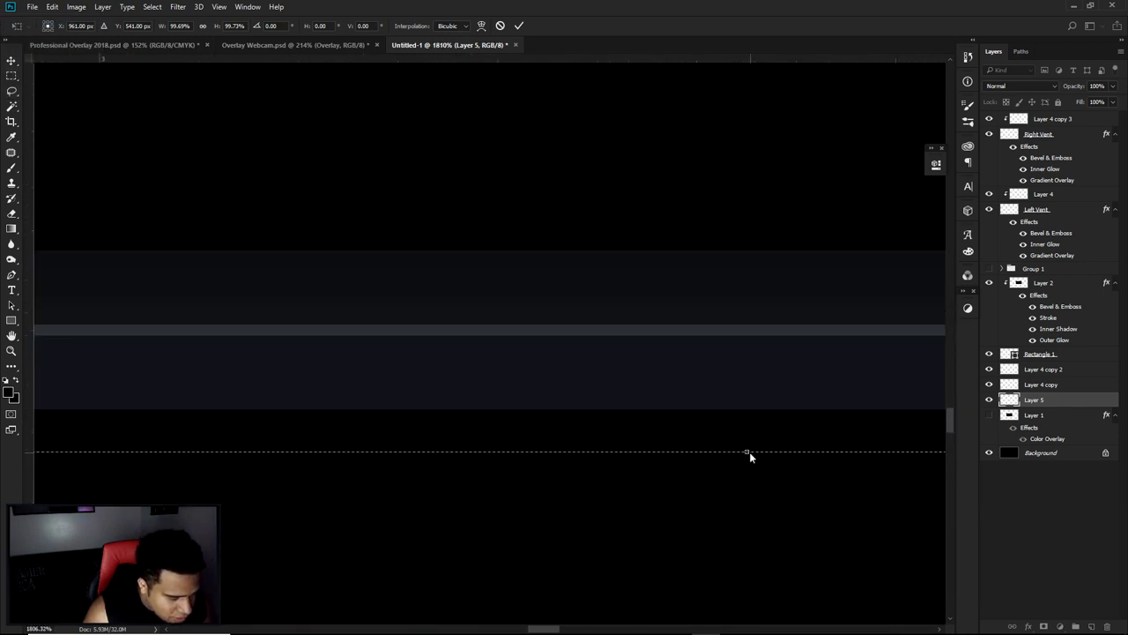
{"action": "scroll", "coordinate": [745, 438], "scroll_direction": "down", "scroll_amount": 6}
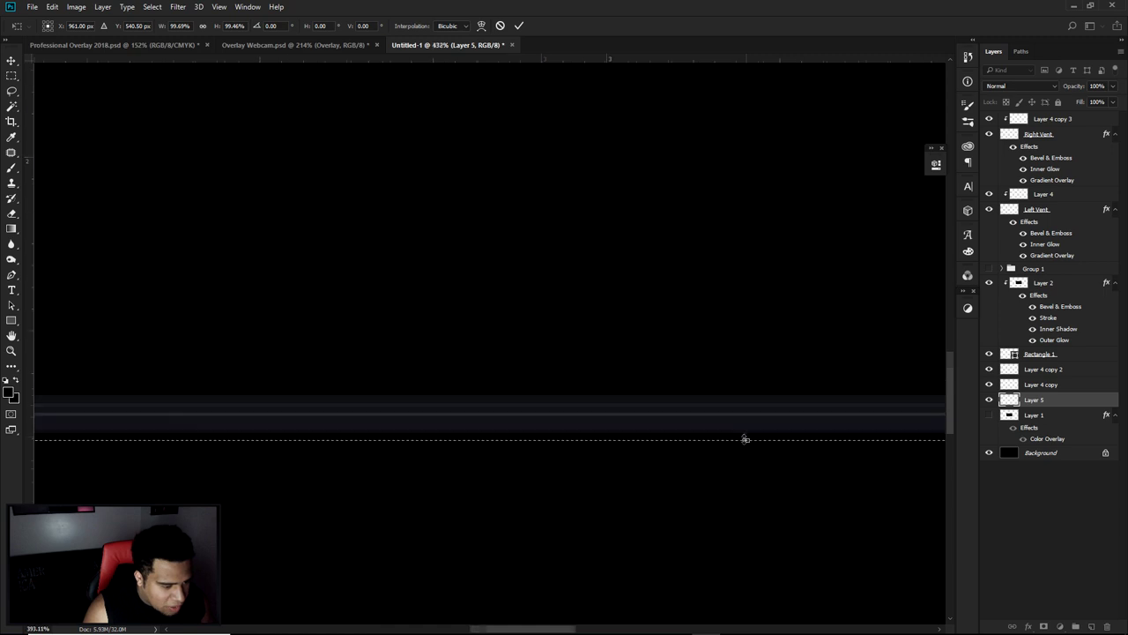
{"action": "key", "text": "alt+space"}
{"action": "scroll", "coordinate": [819, 392], "scroll_direction": "right", "scroll_amount": 10}
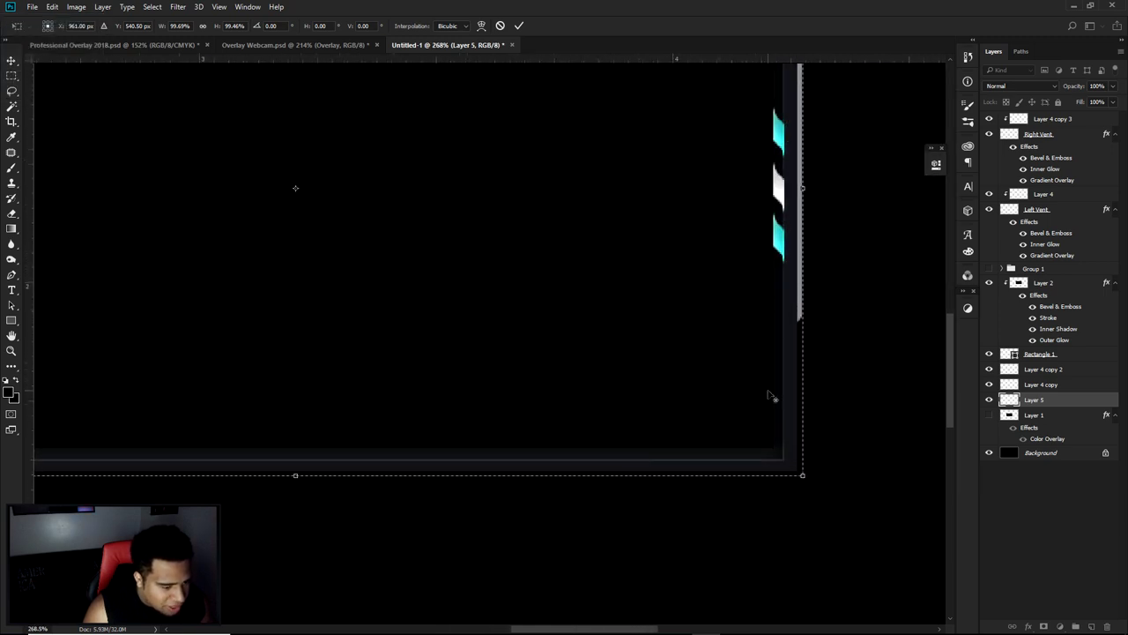
{"action": "scroll", "coordinate": [773, 395], "scroll_direction": "up", "scroll_amount": 3}
{"action": "scroll", "coordinate": [811, 254], "scroll_direction": "up", "scroll_amount": 3}
{"action": "scroll", "coordinate": [766, 403], "scroll_direction": "right", "scroll_amount": 3}
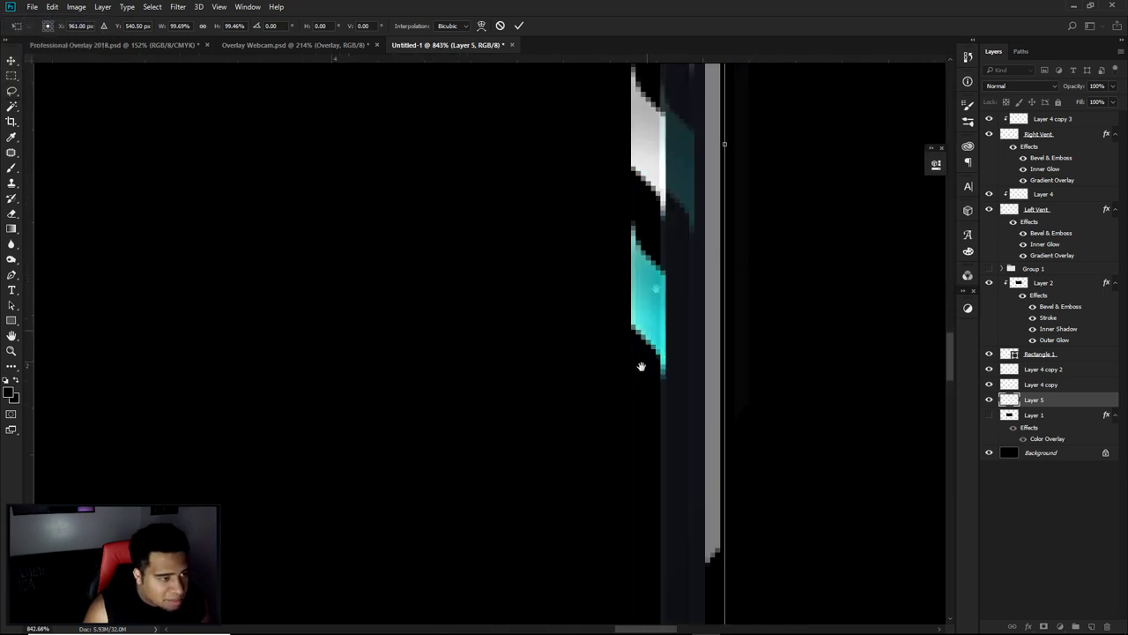
{"action": "left_click_drag", "start_coordinate": [718, 198], "coordinate": [710, 209]}
{"action": "scroll", "coordinate": [723, 243], "scroll_direction": "down", "scroll_amount": 2}
{"action": "scroll", "coordinate": [722, 243], "scroll_direction": "down", "scroll_amount": 2}
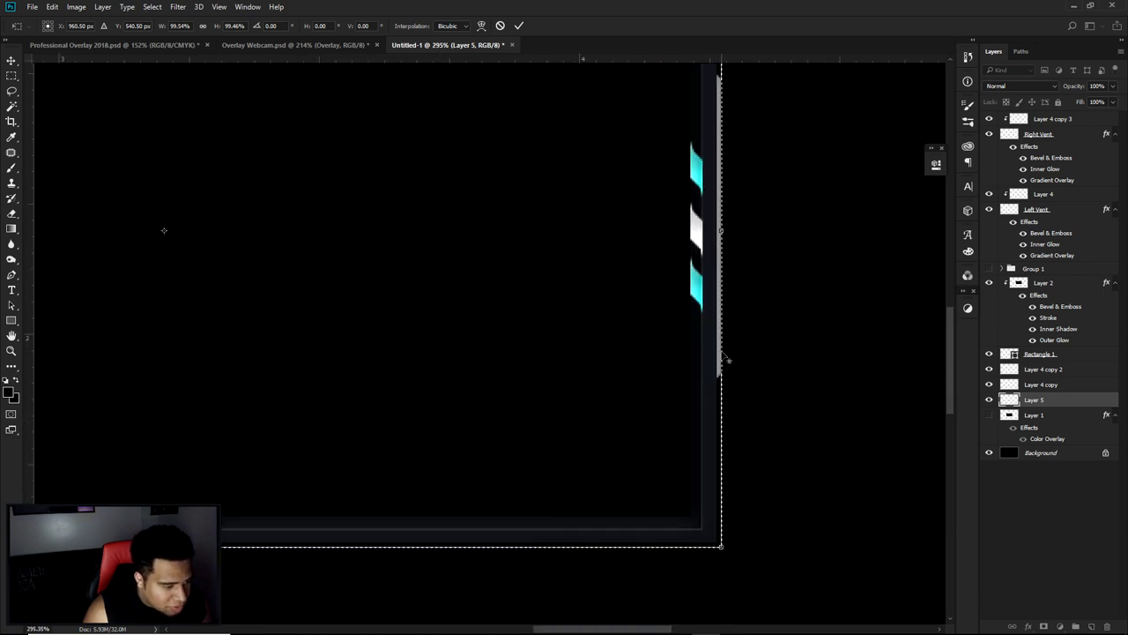
{"action": "scroll", "coordinate": [403, 304], "scroll_direction": "down", "scroll_amount": 2}
{"action": "left_click_drag", "start_coordinate": [403, 305], "coordinate": [455, 302]}
{"action": "left_click", "coordinate": [518, 26]}
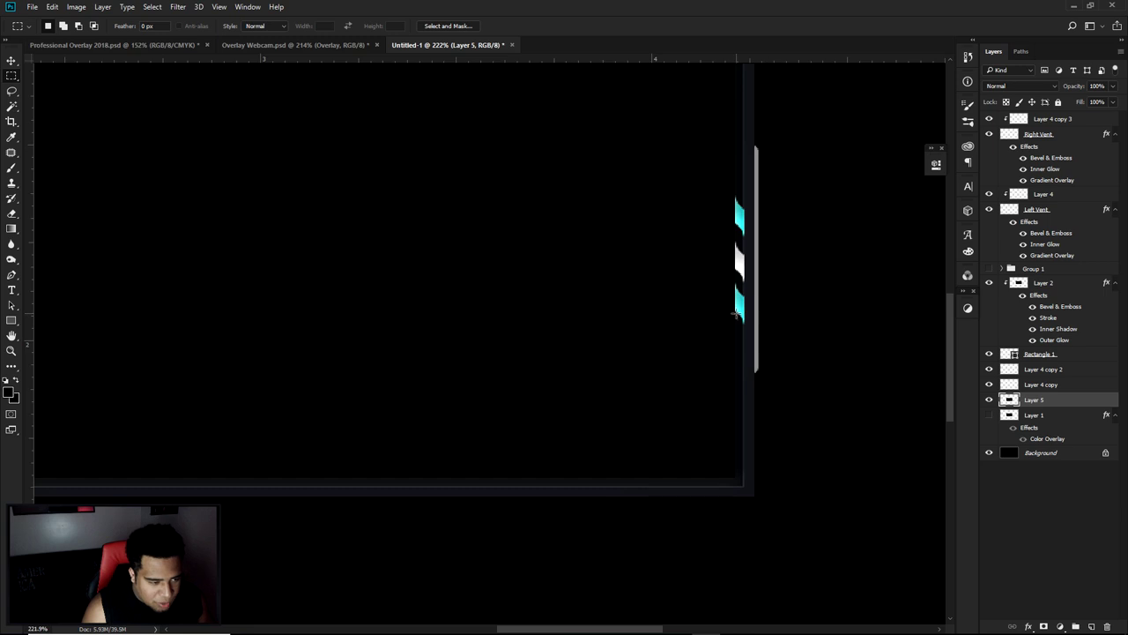
{"action": "scroll", "coordinate": [775, 315], "scroll_direction": "up", "scroll_amount": 2}
{"action": "key", "text": "b"}
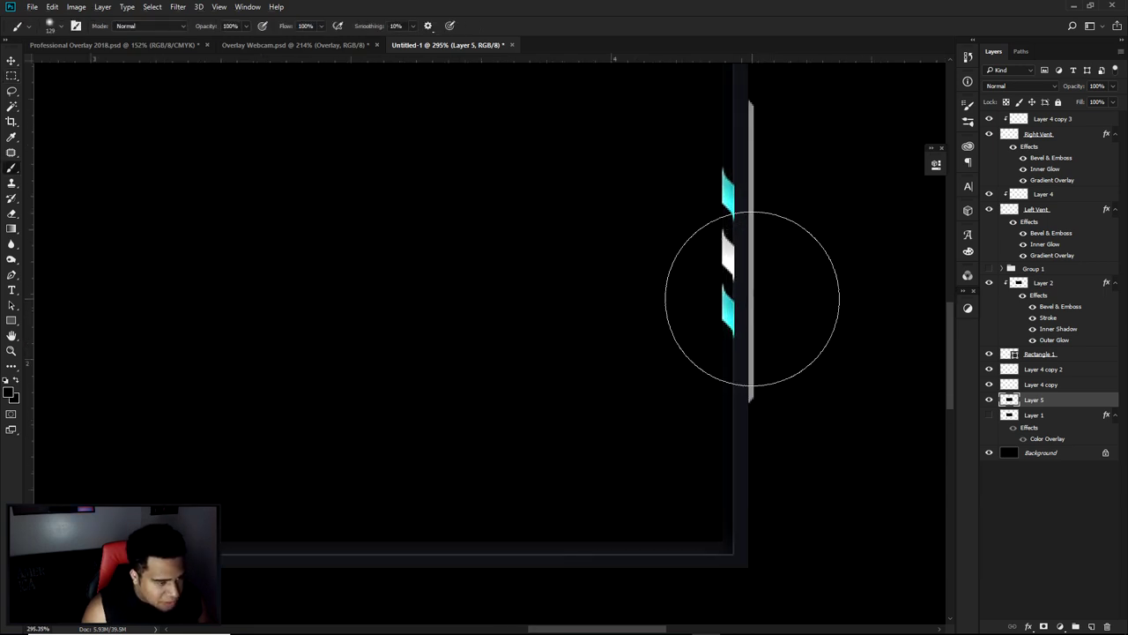
{"action": "key", "text": "v"}
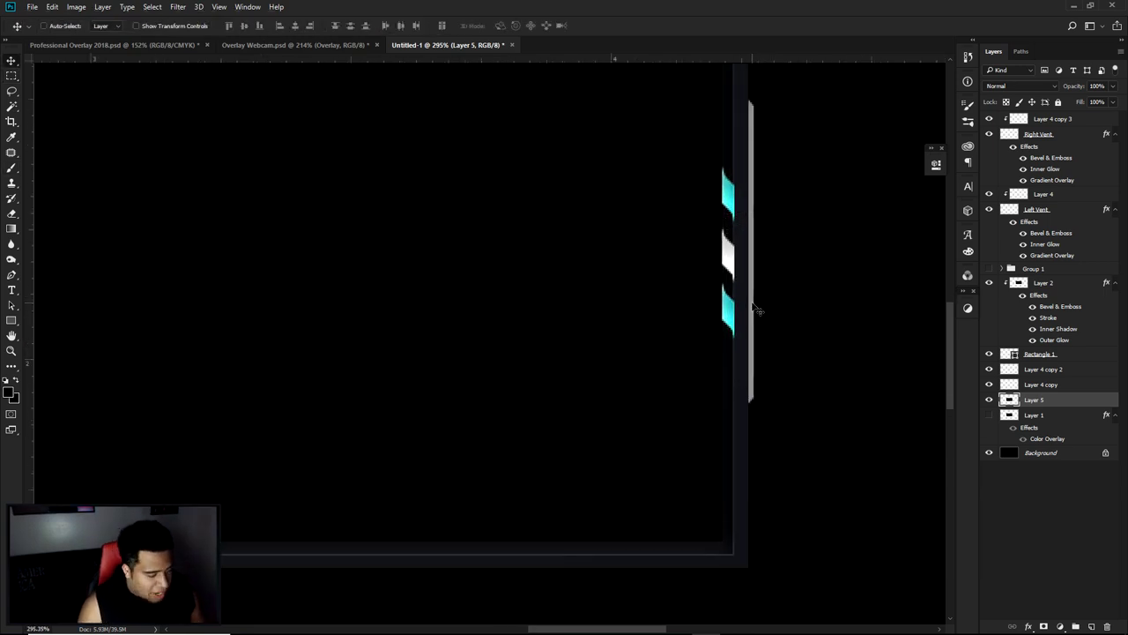
{"action": "left_click", "coordinate": [754, 309], "text": "ctrl"}
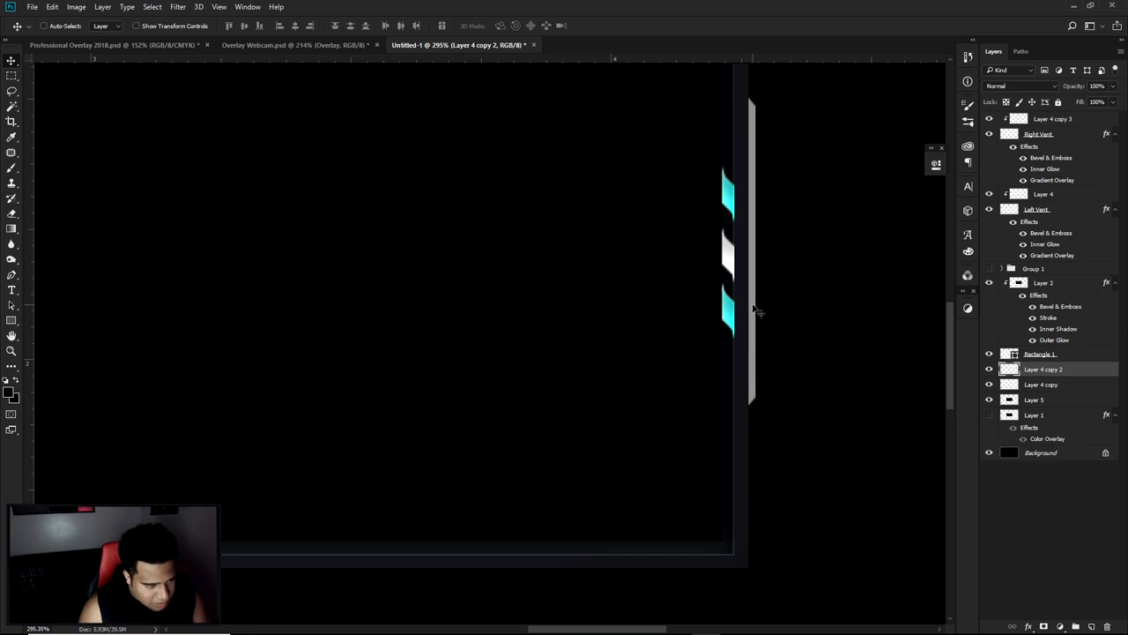
{"action": "scroll", "coordinate": [754, 311], "scroll_direction": "down", "scroll_amount": 4}
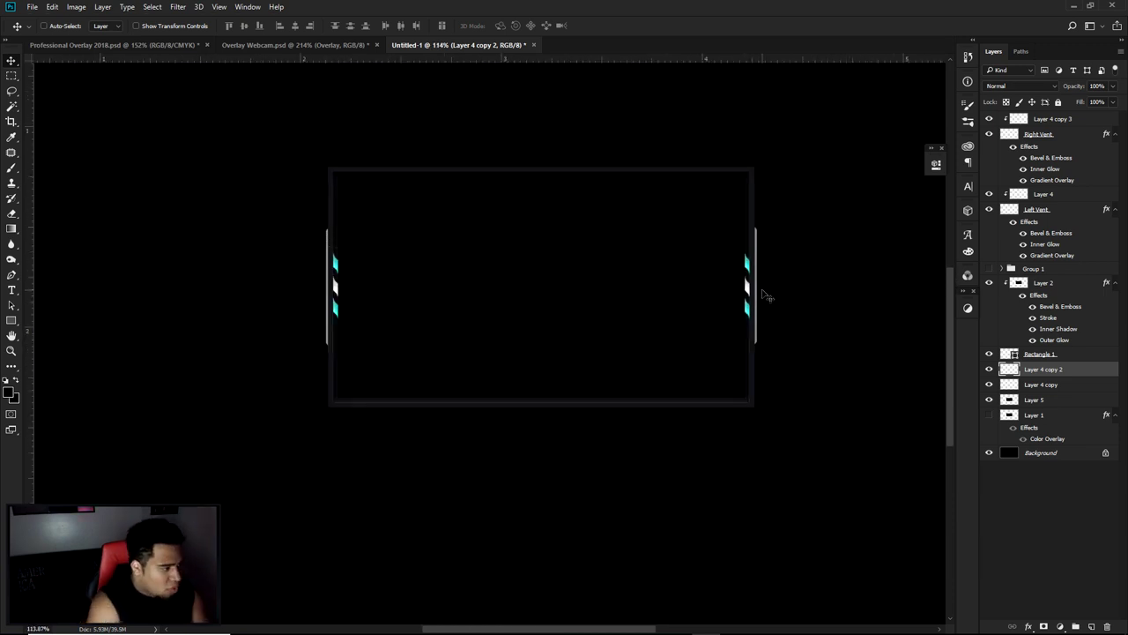
{"action": "scroll", "coordinate": [324, 335], "scroll_direction": "up", "scroll_amount": 10}
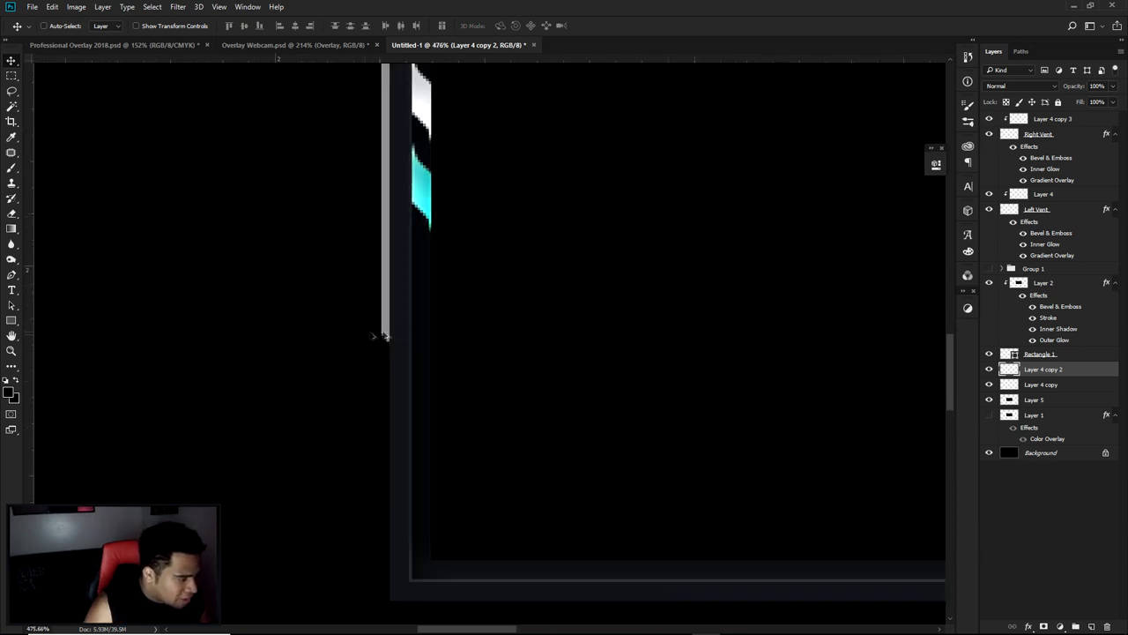
{"action": "scroll", "coordinate": [407, 387], "scroll_direction": "down", "scroll_amount": 8}
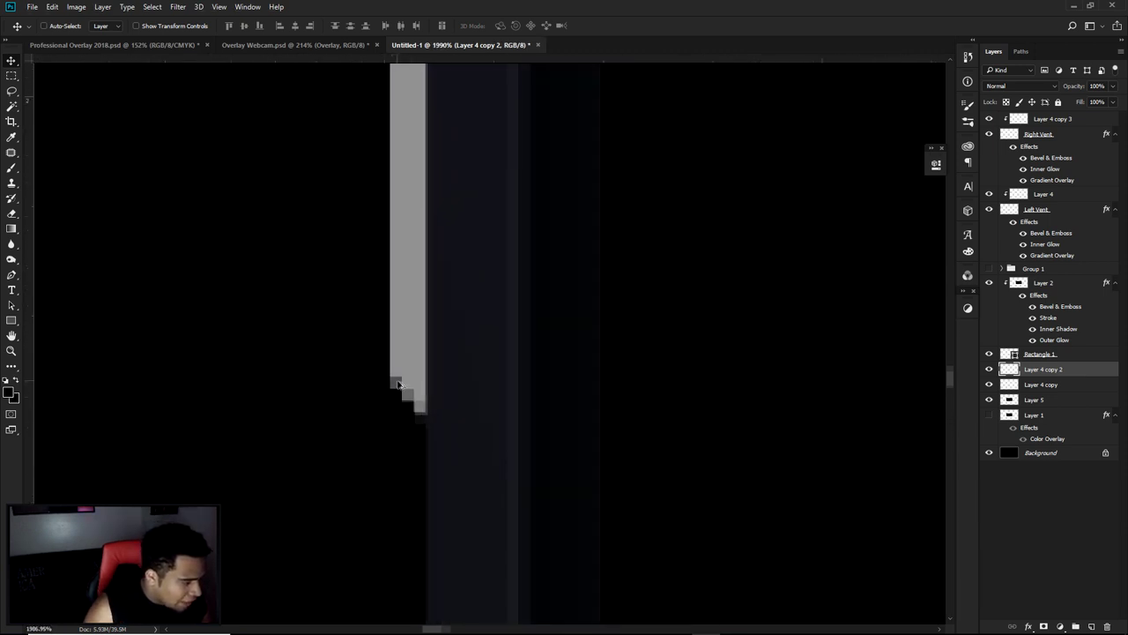
{"action": "mouse_move", "coordinate": [628, 392]}
{"action": "left_mouse_down"}
{"action": "mouse_move", "coordinate": [450, 378]}
{"action": "mouse_move", "coordinate": [643, 383]}
{"action": "left_mouse_up"}
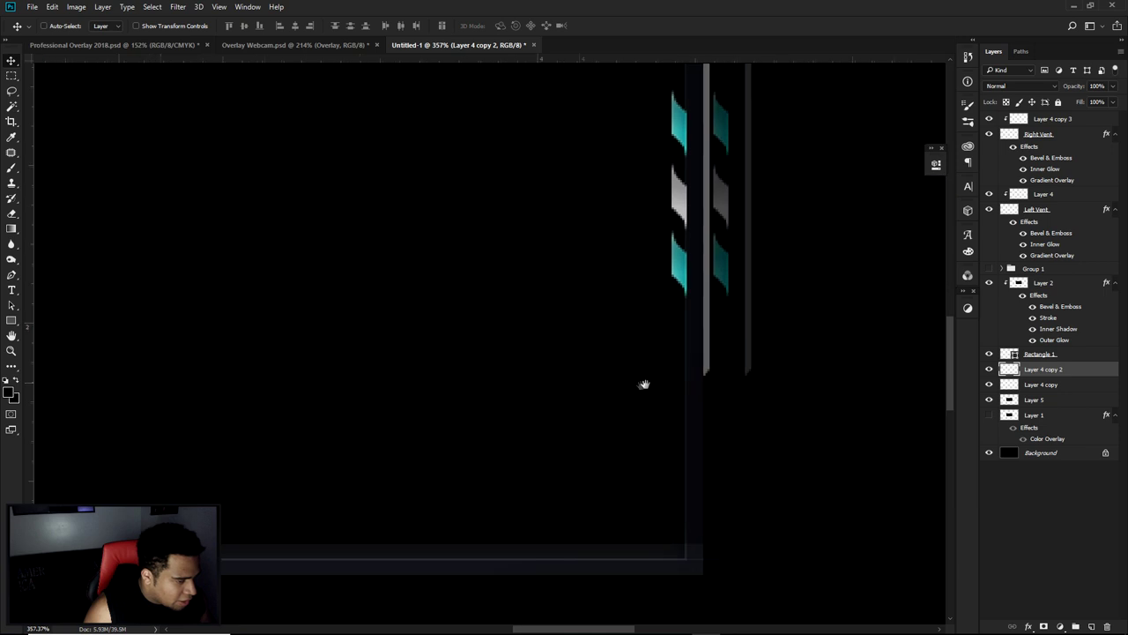
{"action": "scroll", "coordinate": [619, 396], "scroll_direction": "up", "scroll_amount": 6}
{"action": "scroll", "coordinate": [597, 414], "scroll_direction": "down", "scroll_amount": 9}
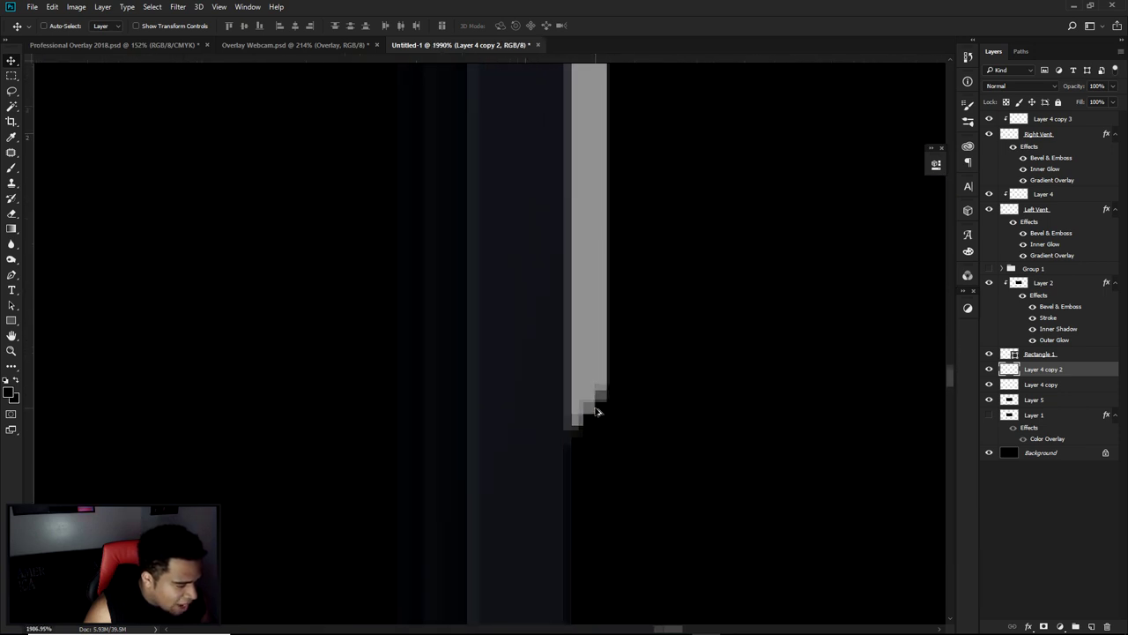
{"action": "scroll", "coordinate": [590, 388], "scroll_direction": "down", "scroll_amount": 3}
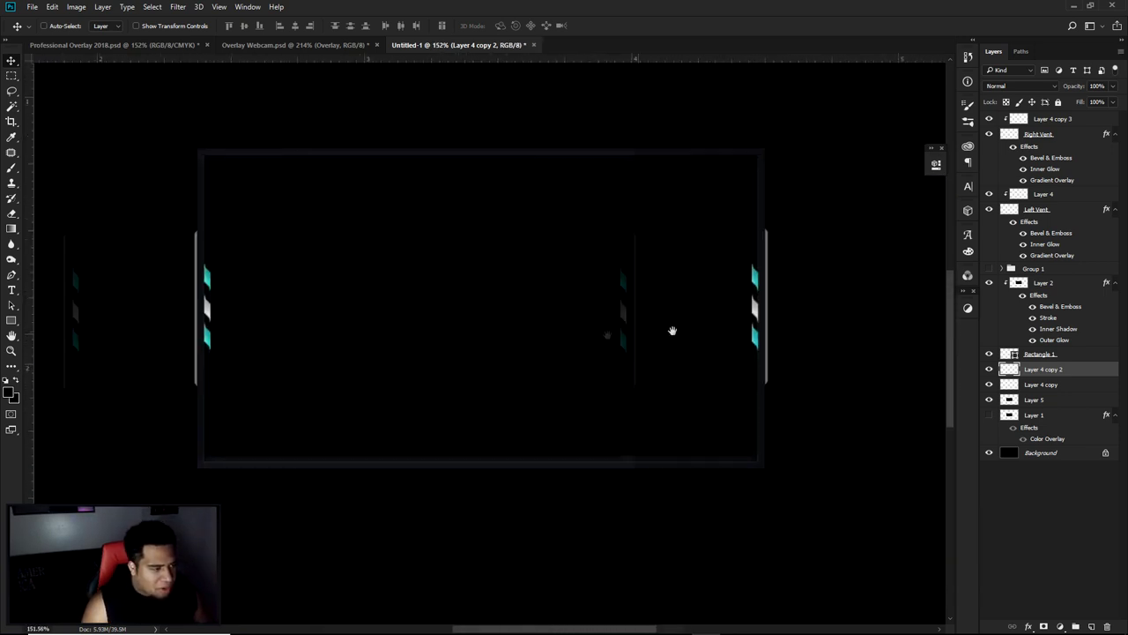
{"action": "left_click", "coordinate": [1046, 400]}
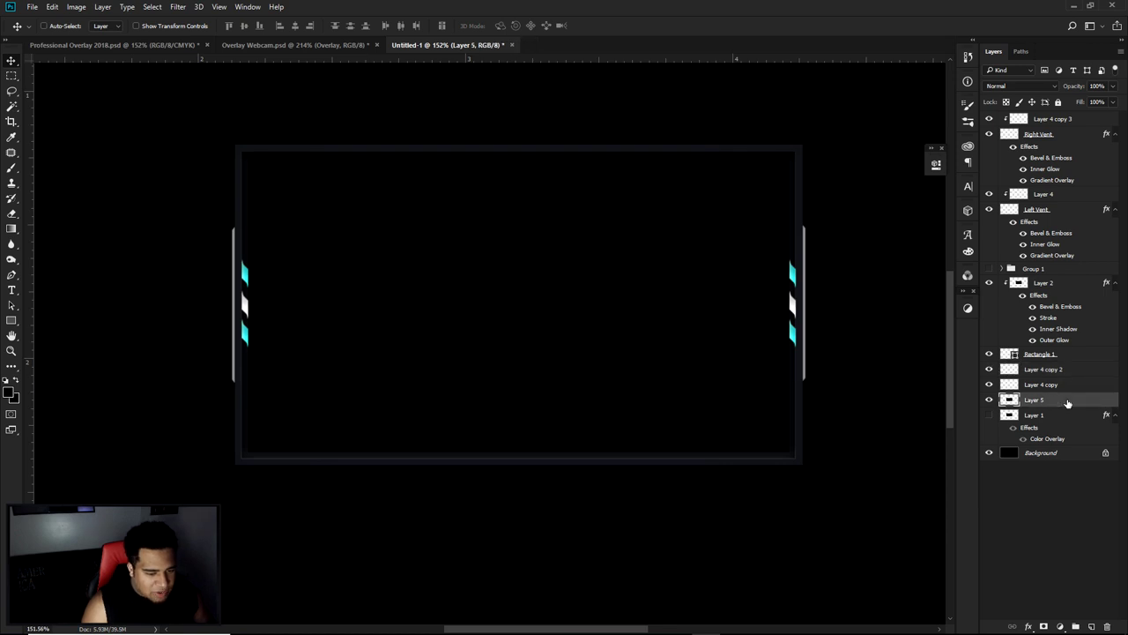
Give Layer 5 a cyan Color Overlay and delete everything inside the frame border
{"action": "left_click", "coordinate": [382, 277]}
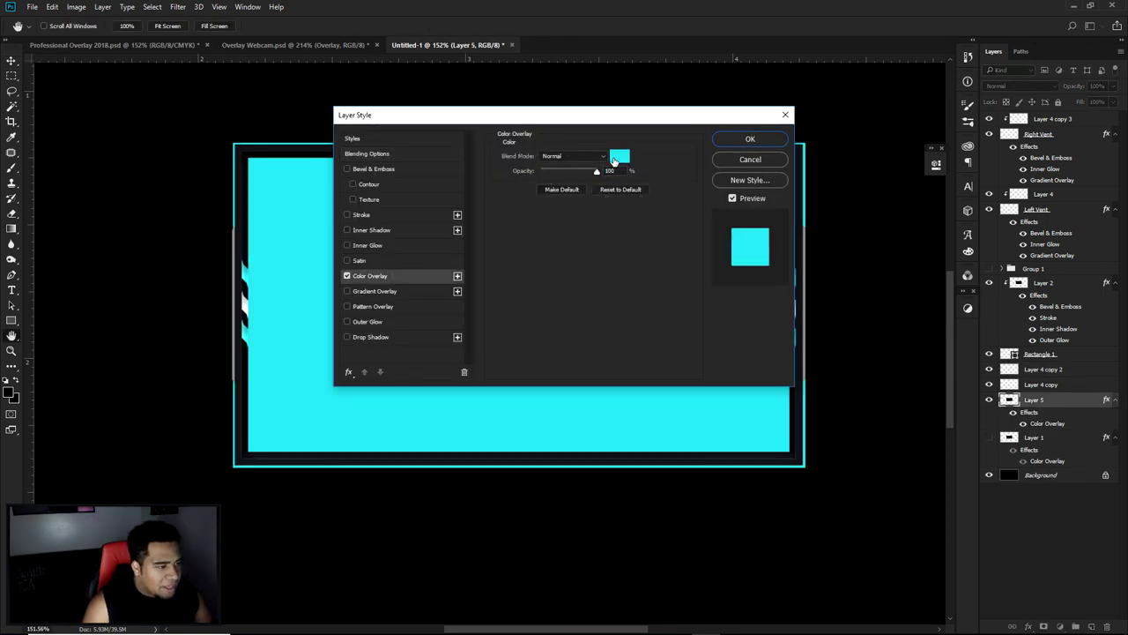
{"action": "left_click", "coordinate": [747, 141]}
{"action": "key", "text": "m"}
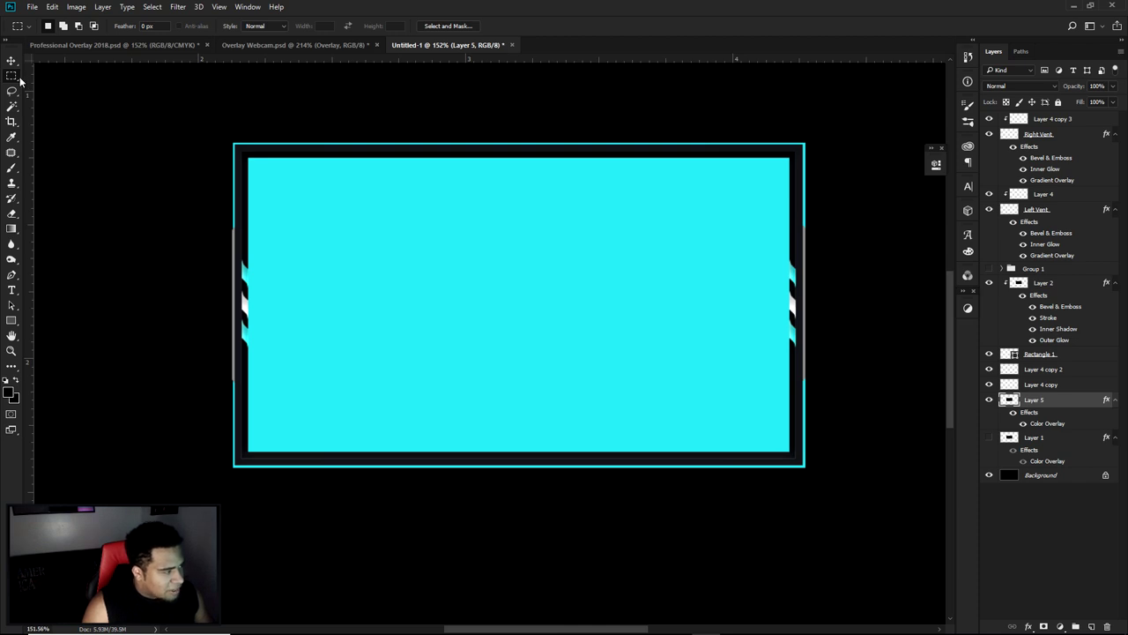
{"action": "left_click_drag", "start_coordinate": [240, 154], "coordinate": [799, 458]}
{"action": "key", "text": "Delete"}
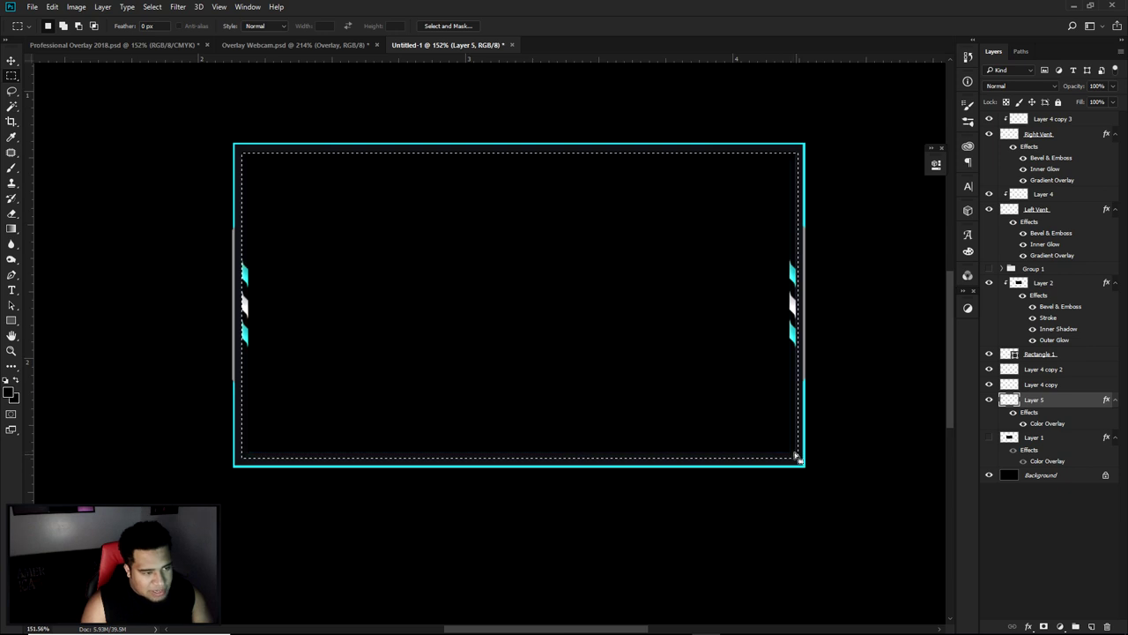
{"action": "key", "text": "ctrl+d"}
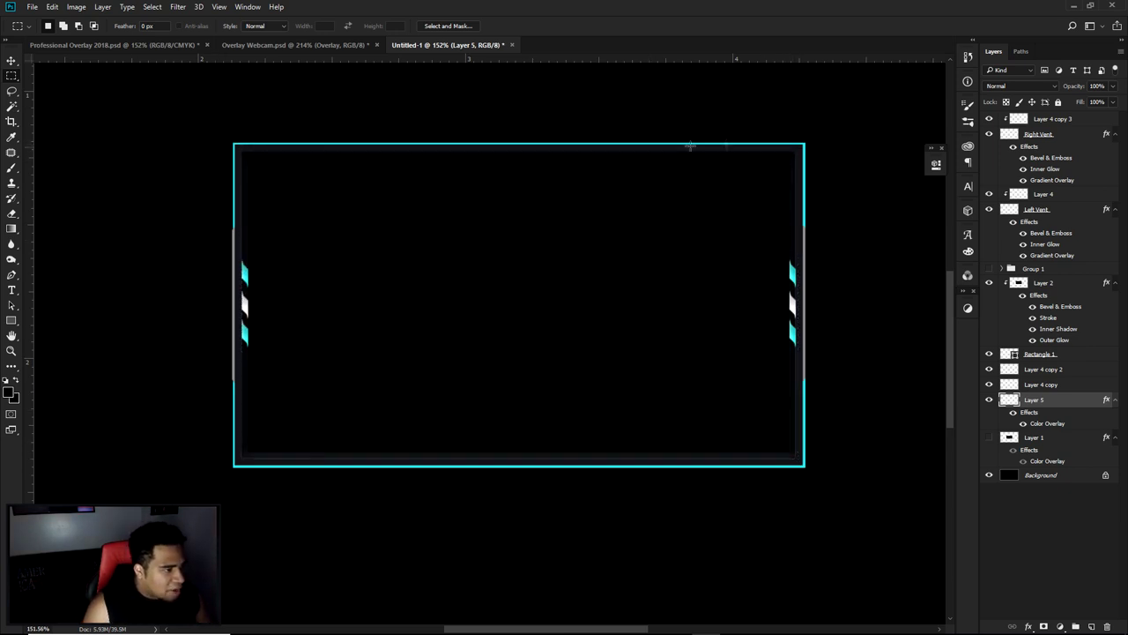
{"action": "key", "text": "v"}
{"action": "scroll", "coordinate": [804, 217], "scroll_direction": "up", "scroll_amount": 5}
{"action": "left_click_drag", "start_coordinate": [808, 252], "coordinate": [571, 341]}
Free-transform Layer 5, pulling its side slightly inward to line up with the grey bars
{"action": "key", "text": "ctrl+t"}
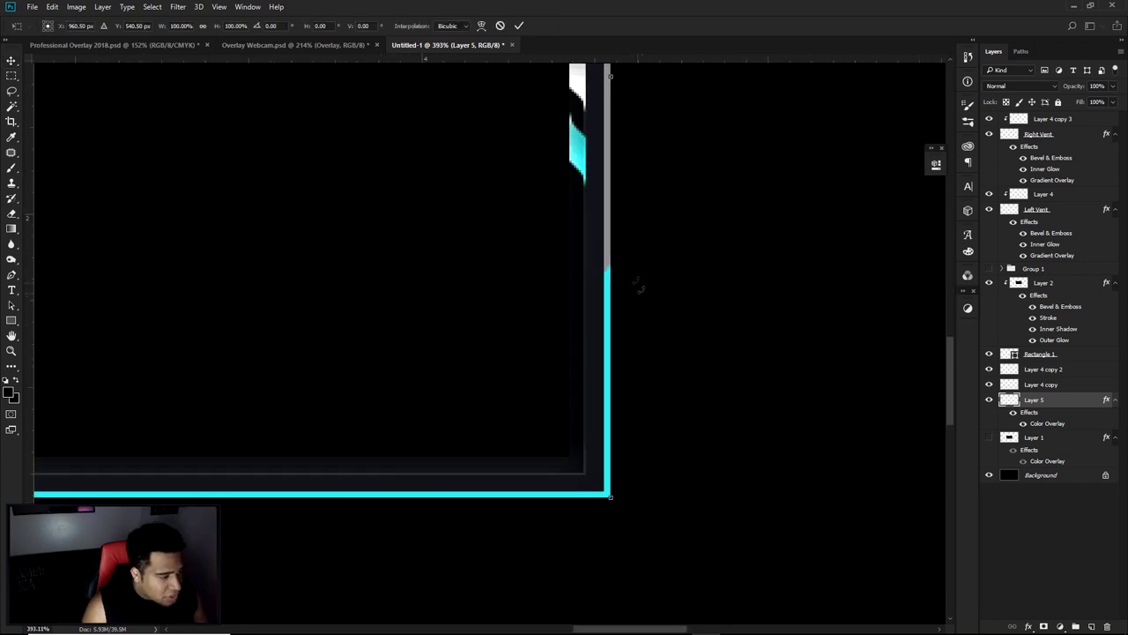
{"action": "scroll", "coordinate": [609, 214], "scroll_direction": "up", "scroll_amount": 3}
{"action": "scroll", "coordinate": [630, 335], "scroll_direction": "up", "scroll_amount": 3}
{"action": "scroll", "coordinate": [625, 128], "scroll_direction": "up", "scroll_amount": 6}
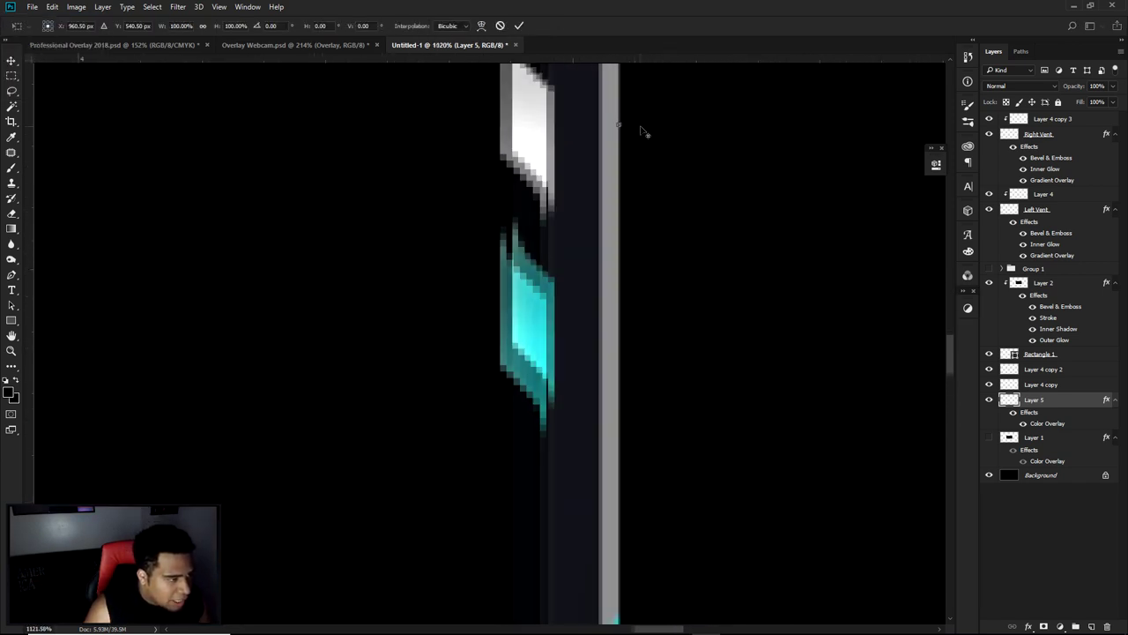
{"action": "left_click_drag", "start_coordinate": [624, 144], "coordinate": [610, 146]}
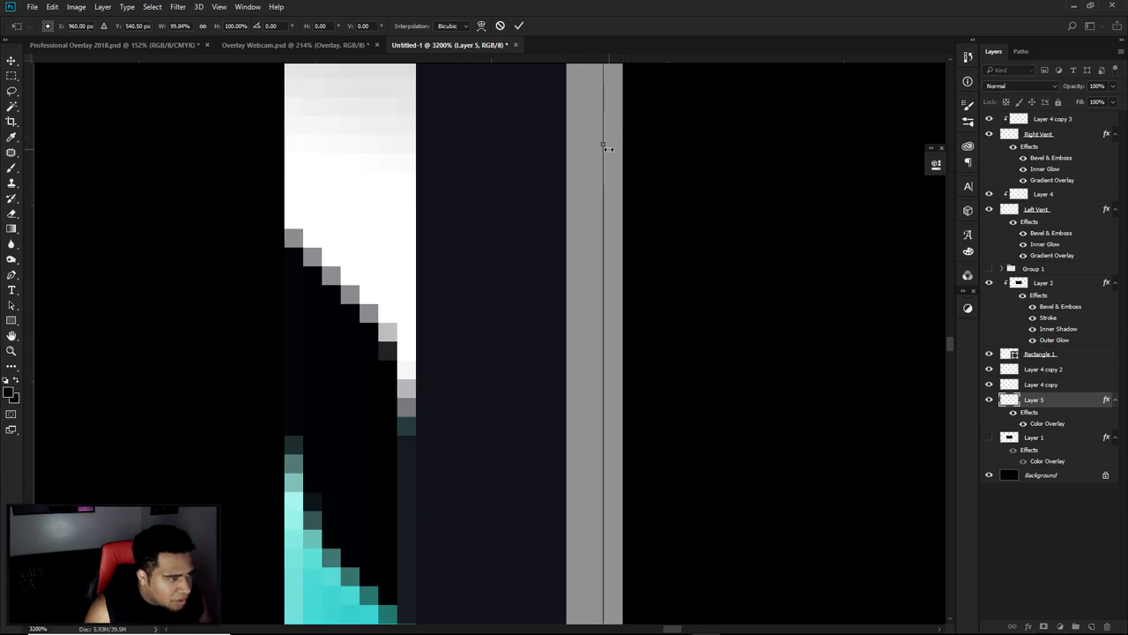
{"action": "scroll", "coordinate": [611, 145], "scroll_direction": "down", "scroll_amount": 3}
{"action": "key", "text": "Return"}
{"action": "scroll", "coordinate": [564, 141], "scroll_direction": "down", "scroll_amount": 2}
{"action": "scroll", "coordinate": [577, 185], "scroll_direction": "down", "scroll_amount": 8}
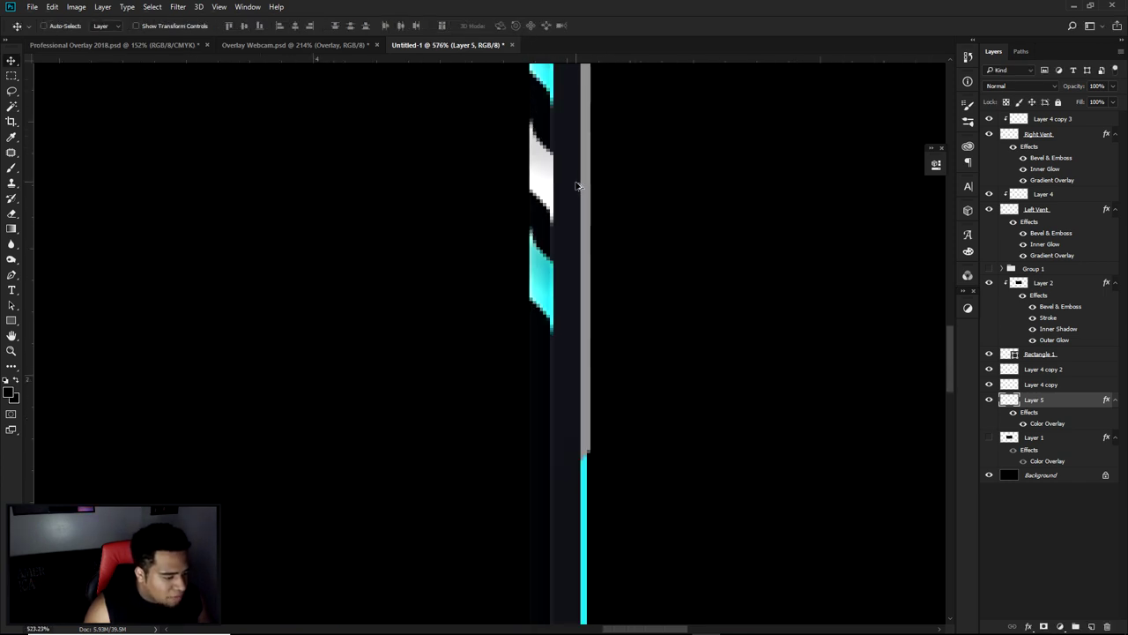
{"action": "scroll", "coordinate": [670, 311], "scroll_direction": "down", "scroll_amount": 2}
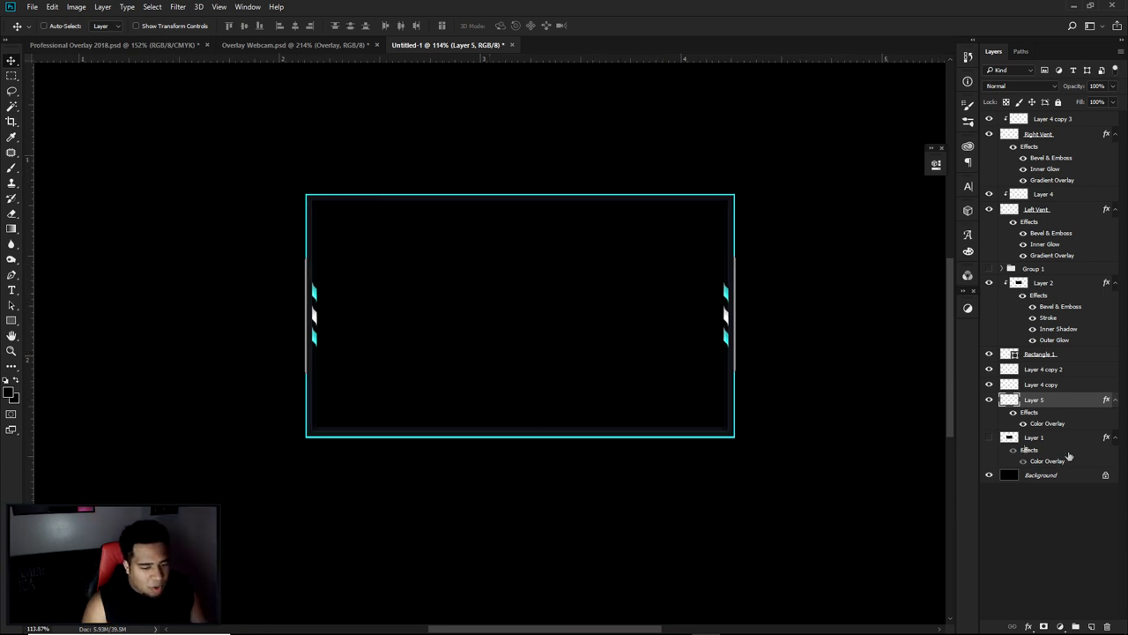
Rasterize Layer 5's layer style, undoing an accidental clipping mask first
{"action": "right_click", "coordinate": [1060, 404]}
{"action": "left_click", "coordinate": [970, 312]}
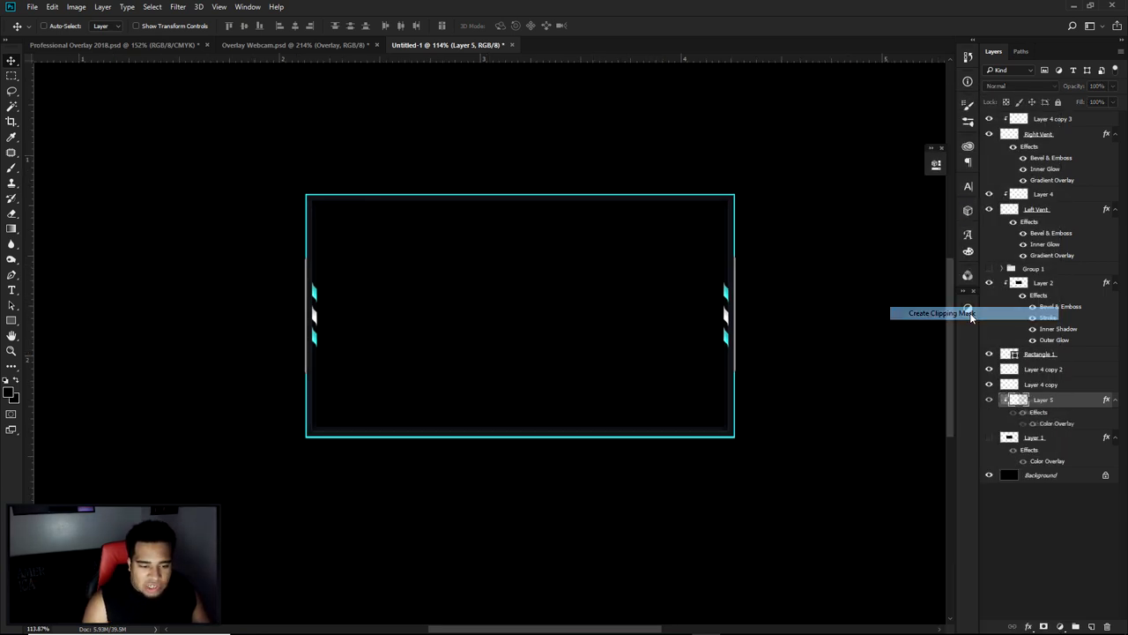
{"action": "key", "text": "ctrl+z"}
{"action": "right_click", "coordinate": [1042, 399]}
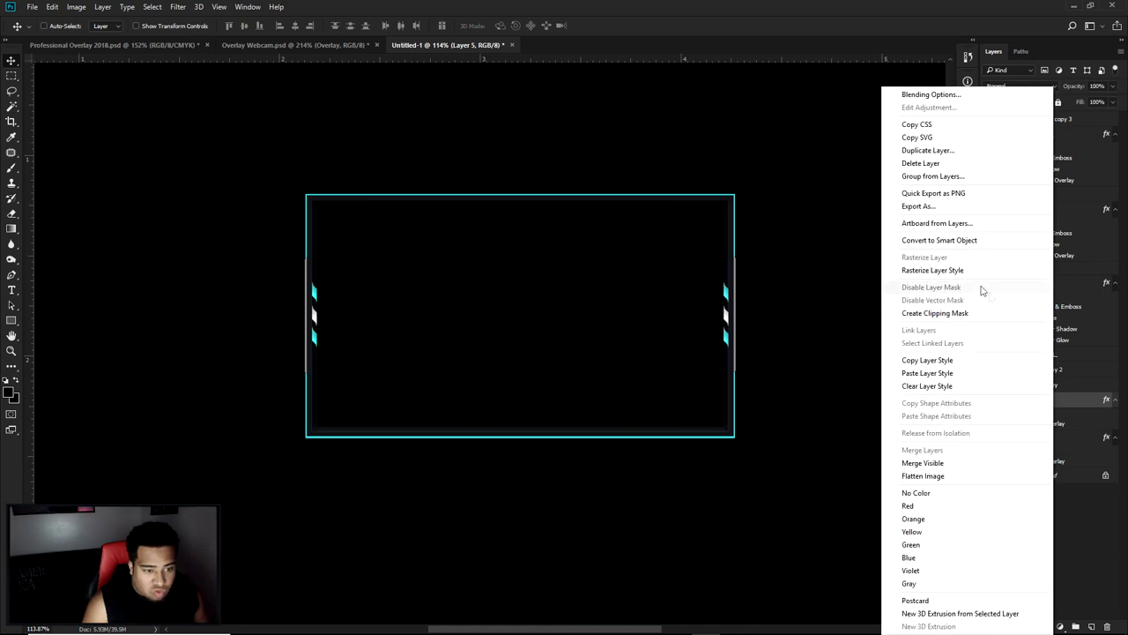
{"action": "left_click", "coordinate": [974, 274]}
Set up the Eraser with 0% hardness for soft edges
{"action": "key", "text": "e"}
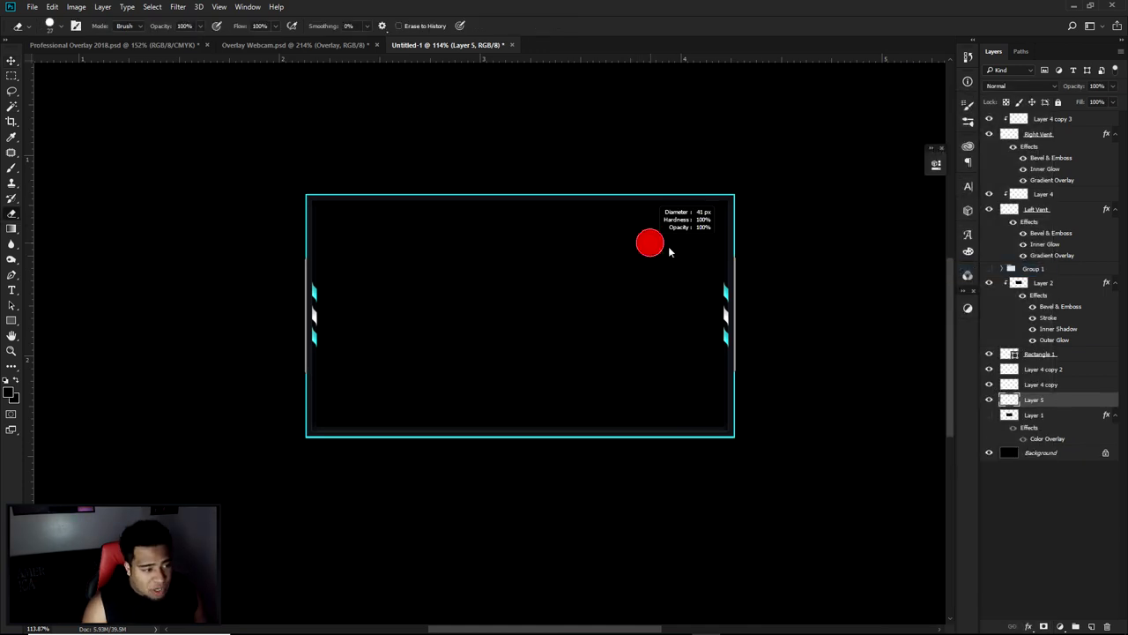
{"action": "right_click", "coordinate": [533, 240]}
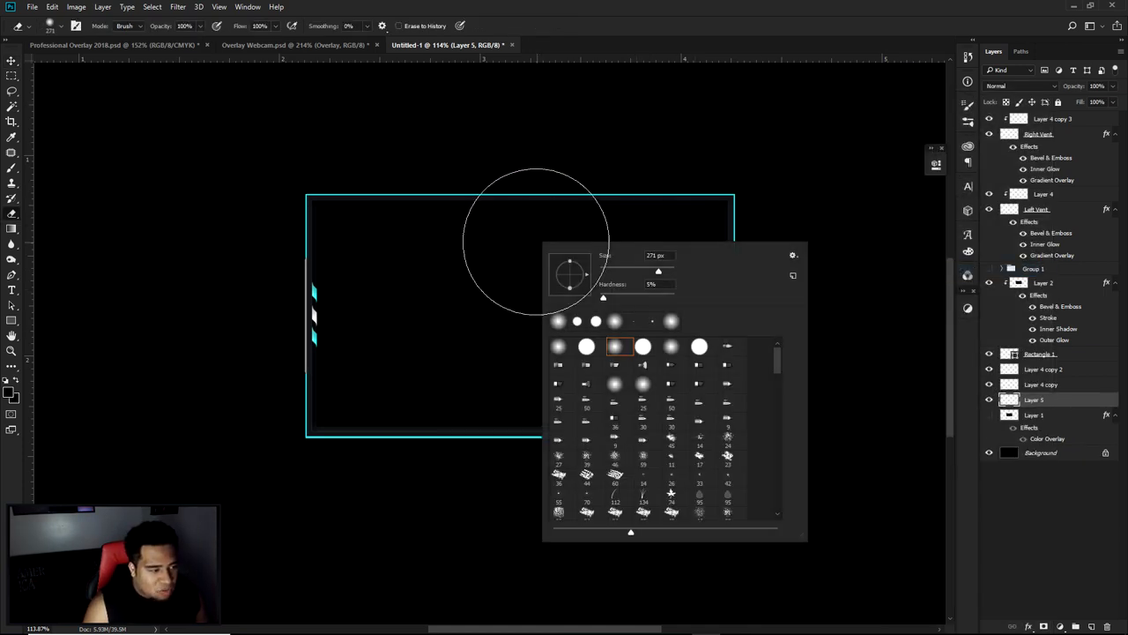
{"action": "left_click", "coordinate": [607, 298]}
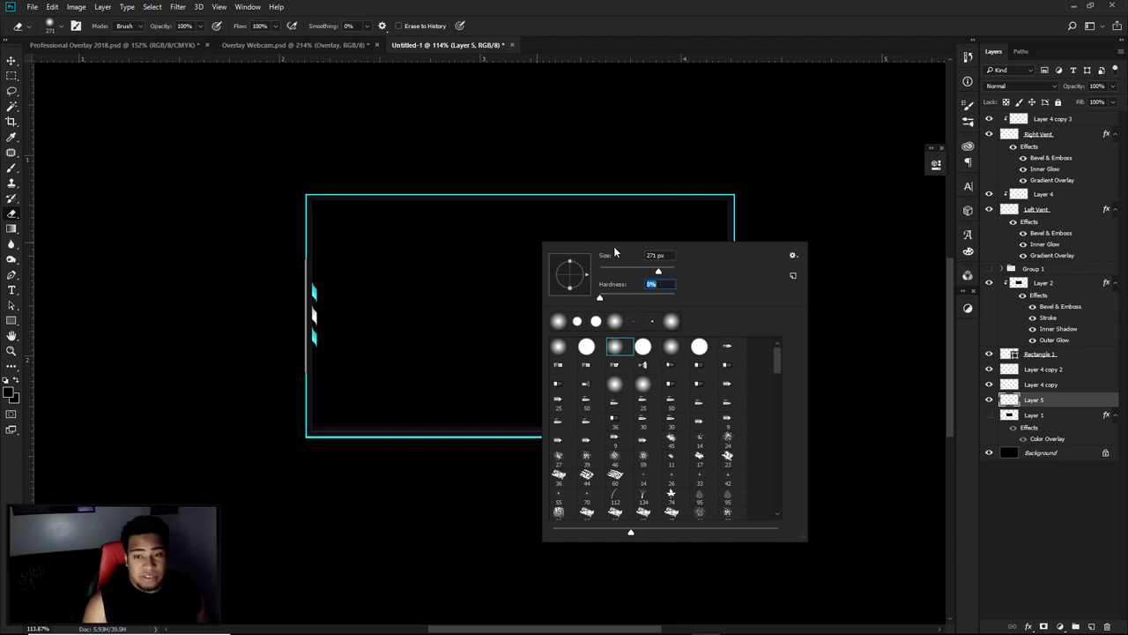
{"action": "key", "text": "Return"}
Softly erase all four corners of the cyan border, checking the Professional Overlay 2018 reference
{"action": "mouse_move", "coordinate": [755, 221]}
{"action": "left_mouse_down"}
{"action": "mouse_move", "coordinate": [752, 174]}
{"action": "mouse_move", "coordinate": [711, 220]}
{"action": "left_mouse_up"}
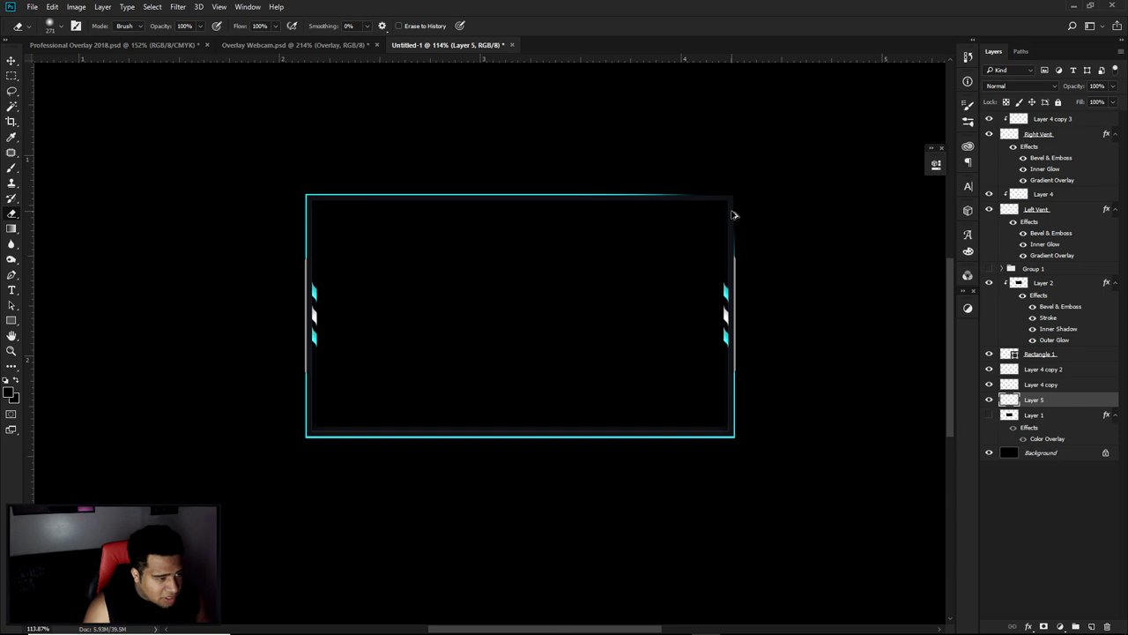
{"action": "left_click", "coordinate": [186, 45]}
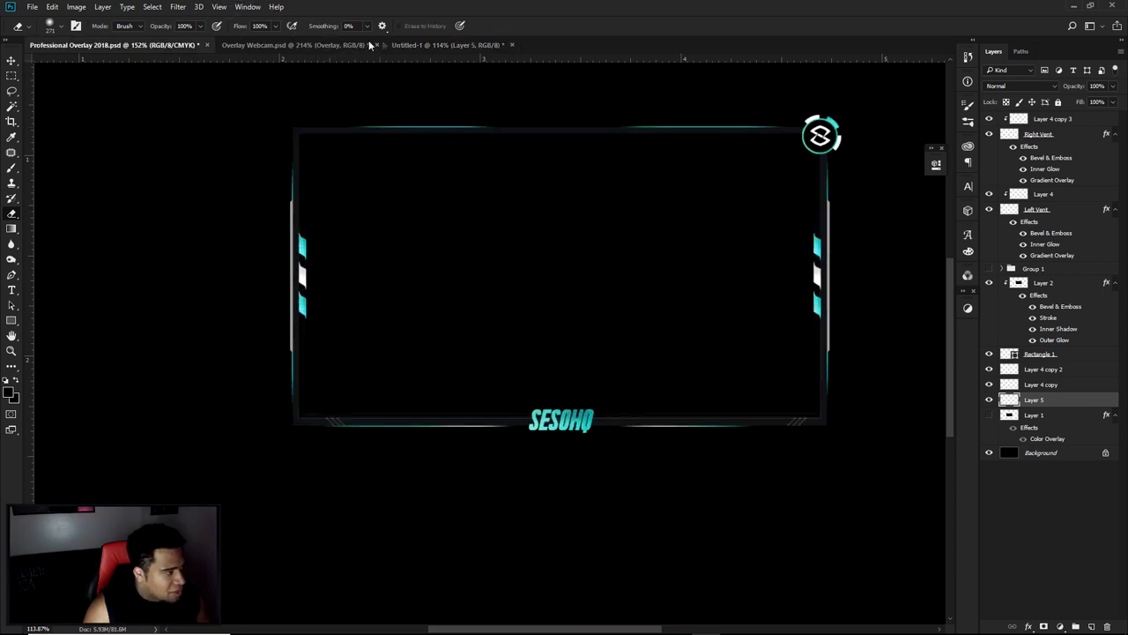
{"action": "left_click", "coordinate": [442, 44]}
{"action": "right_click", "coordinate": [731, 164], "text": "alt"}
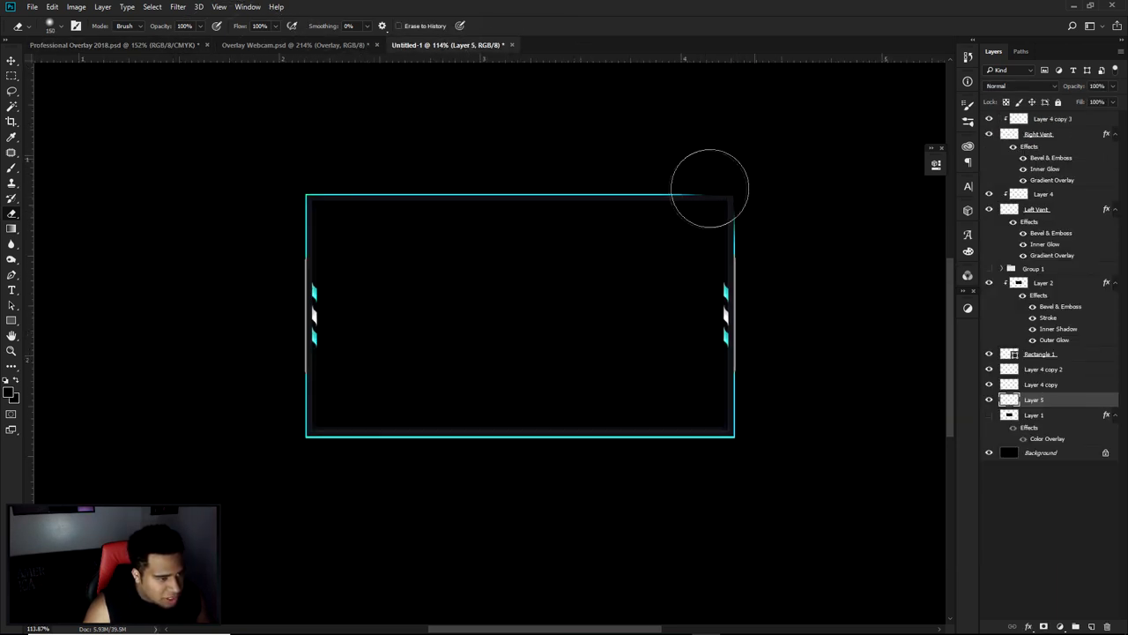
{"action": "left_click_drag", "start_coordinate": [776, 471], "coordinate": [776, 464]}
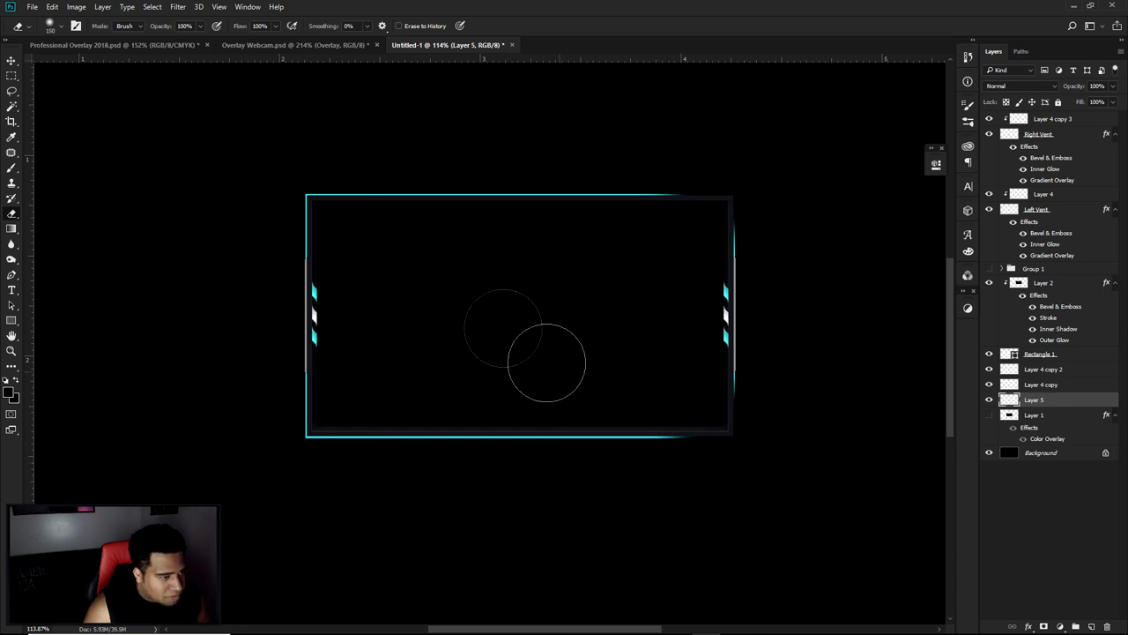
{"action": "left_click_drag", "start_coordinate": [304, 188], "coordinate": [327, 188]}
{"action": "left_click_drag", "start_coordinate": [352, 408], "coordinate": [327, 423]}
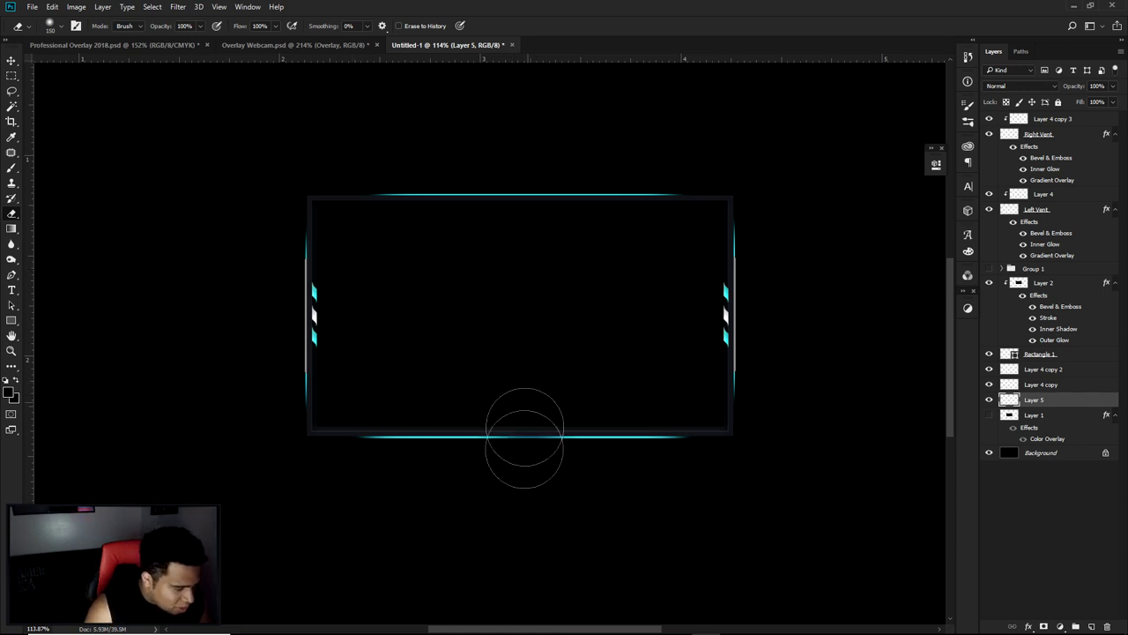
Erase the centres of the top and bottom cyan edges using centre guides, then fit the canvas on screen
{"action": "key", "text": "ctrl+semicolon"}
{"action": "left_click_drag", "start_coordinate": [514, 423], "coordinate": [527, 425]}
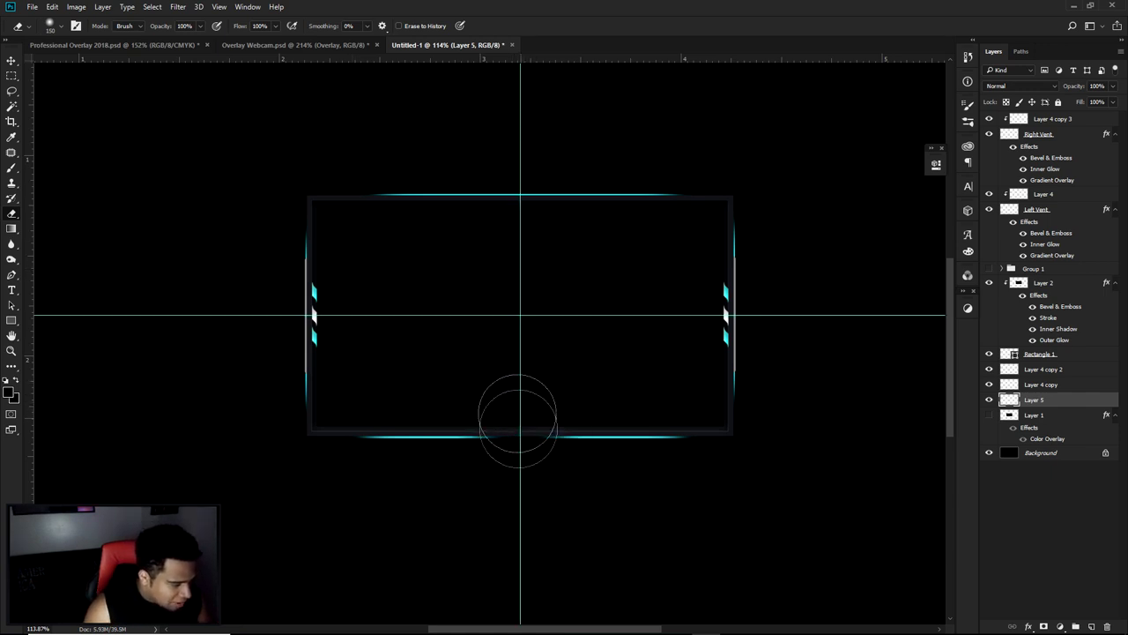
{"action": "mouse_move", "coordinate": [519, 177]}
{"action": "left_mouse_down"}
{"action": "mouse_move", "coordinate": [514, 224]}
{"action": "mouse_move", "coordinate": [495, 206]}
{"action": "mouse_move", "coordinate": [551, 184]}
{"action": "left_mouse_up"}
{"action": "key", "text": "ctrl+semicolon"}
{"action": "key", "text": "v"}
{"action": "key", "text": "ctrl+0"}
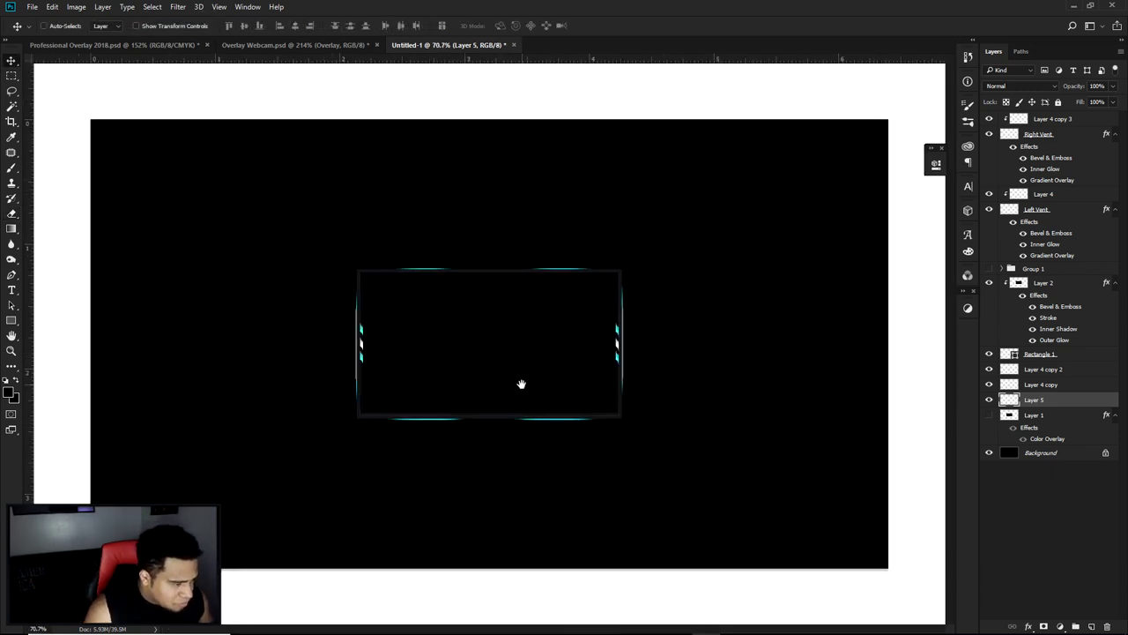
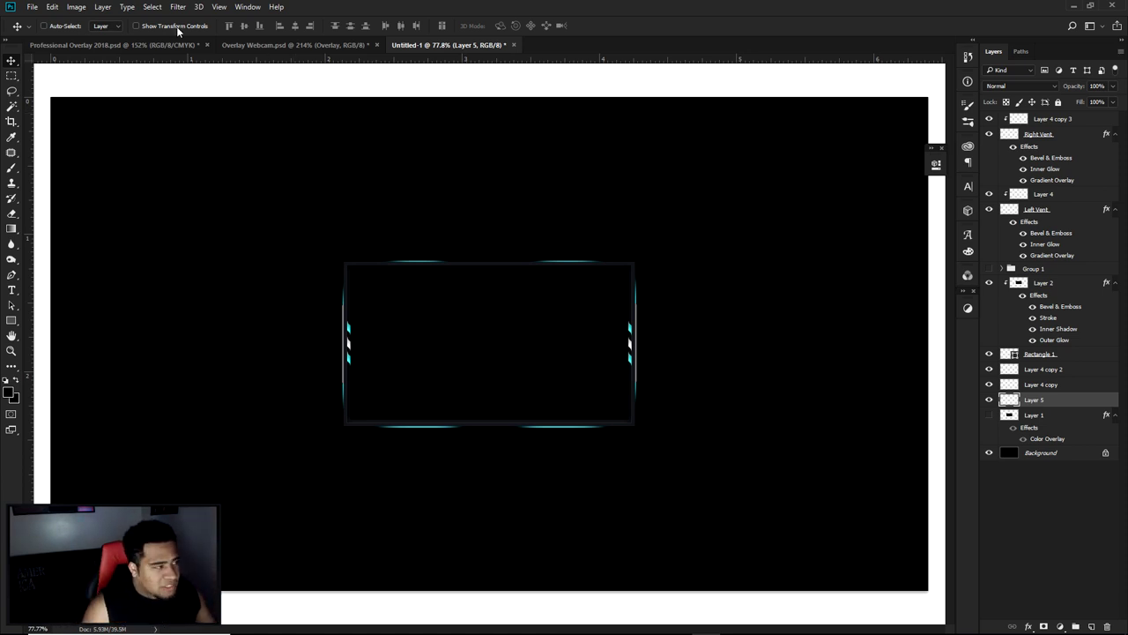
Compare against the finished reference overlay, then return to the work-in-progress document
{"action": "left_click", "coordinate": [145, 42]}
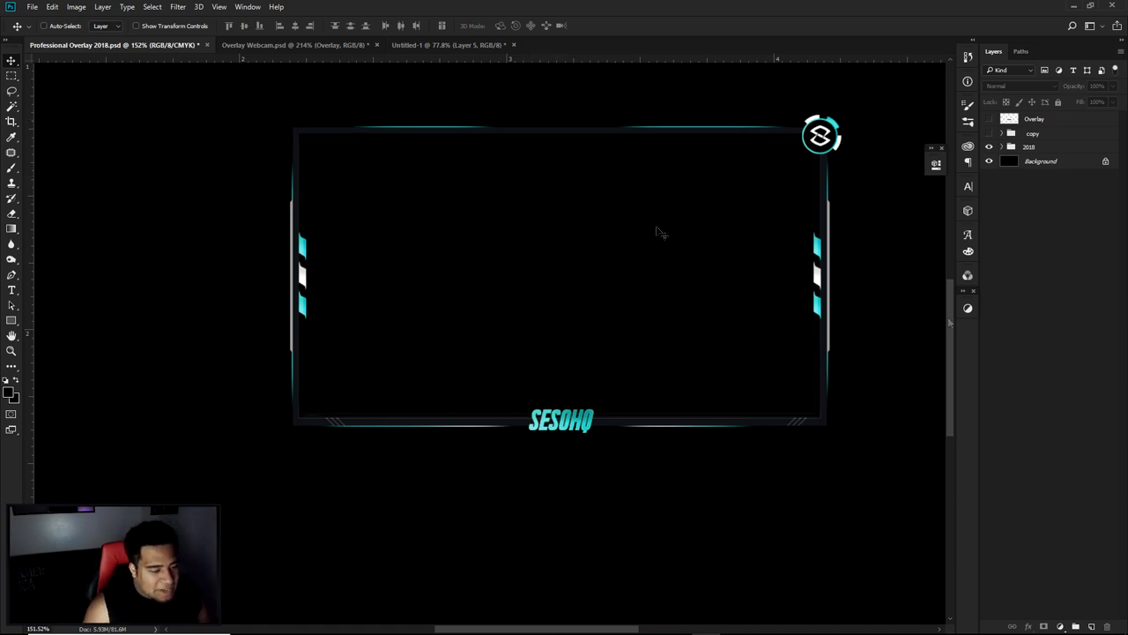
{"action": "scroll", "coordinate": [832, 428], "scroll_direction": "up", "scroll_amount": 3}
{"action": "scroll", "coordinate": [635, 318], "scroll_direction": "down", "scroll_amount": 2}
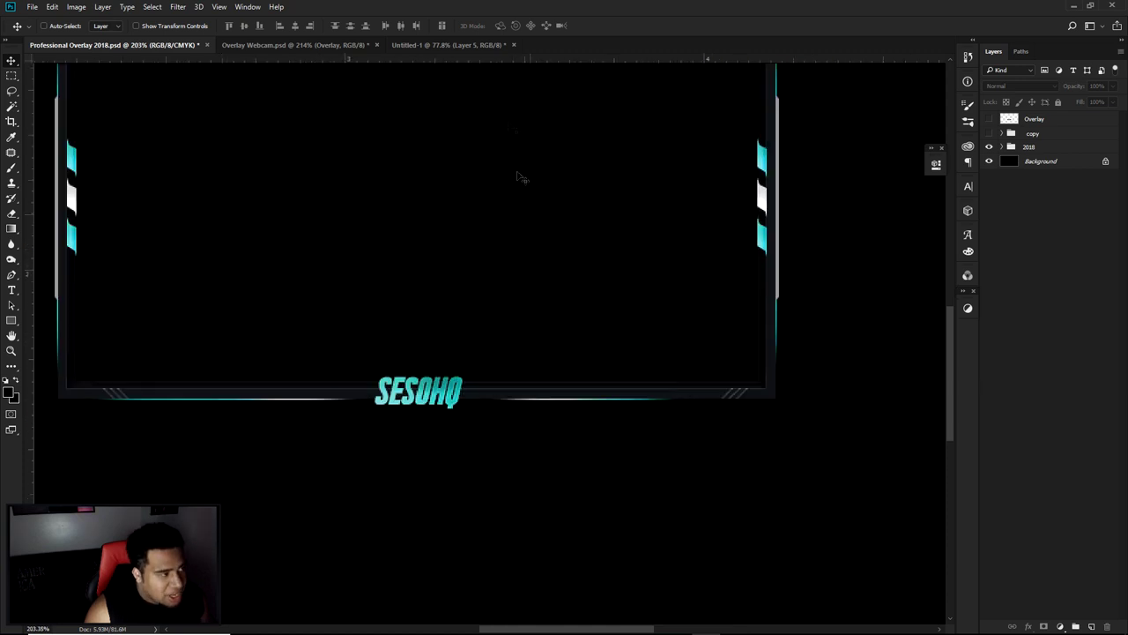
{"action": "left_click", "coordinate": [466, 48]}
{"action": "scroll", "coordinate": [636, 429], "scroll_direction": "up", "scroll_amount": 4}
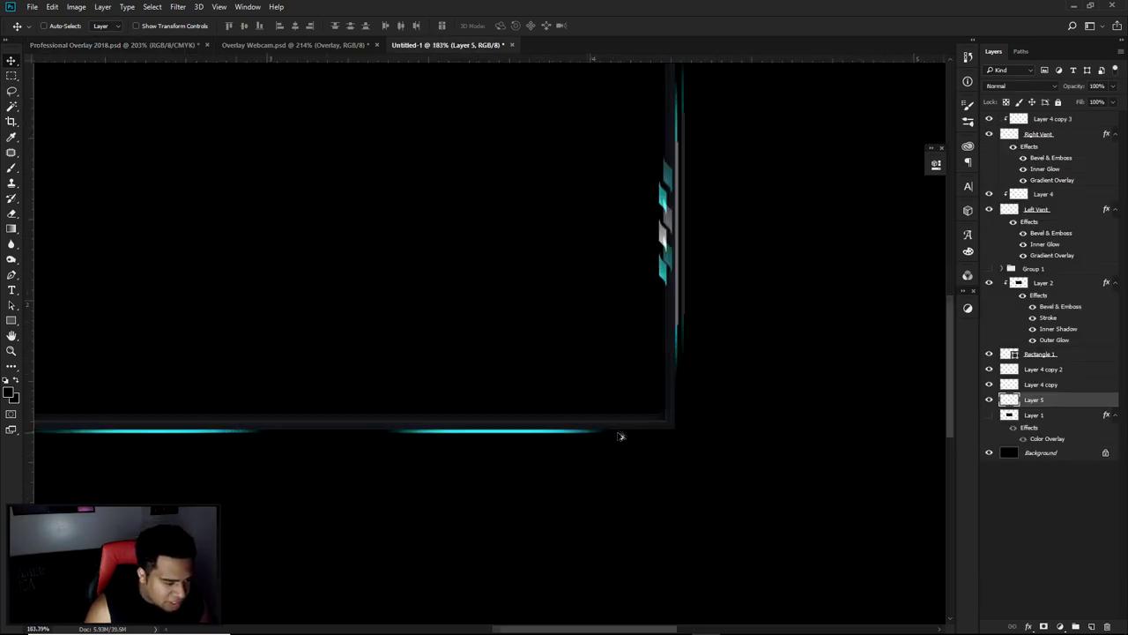
{"action": "key", "text": "ctrl"}
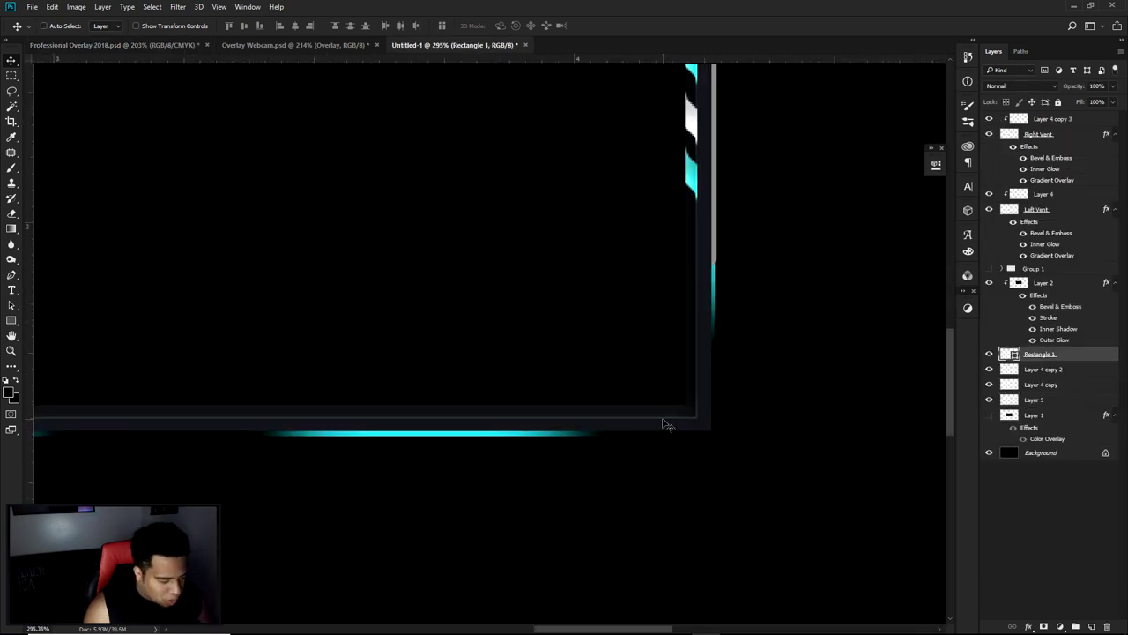
Inspect the vent stripe layers, Layer 5, and the Rectangle 1 frame border's visibility
{"action": "left_click", "coordinate": [703, 211]}
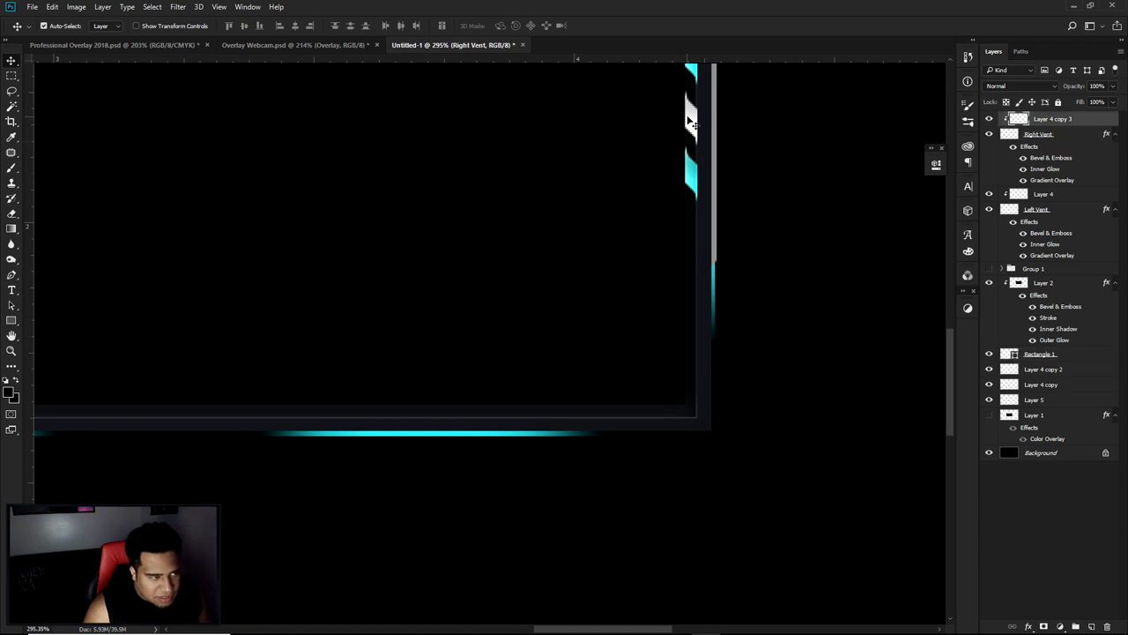
{"action": "left_click", "coordinate": [719, 167]}
{"action": "left_click", "coordinate": [703, 173]}
{"action": "left_click", "coordinate": [715, 234]}
{"action": "left_click", "coordinate": [718, 280]}
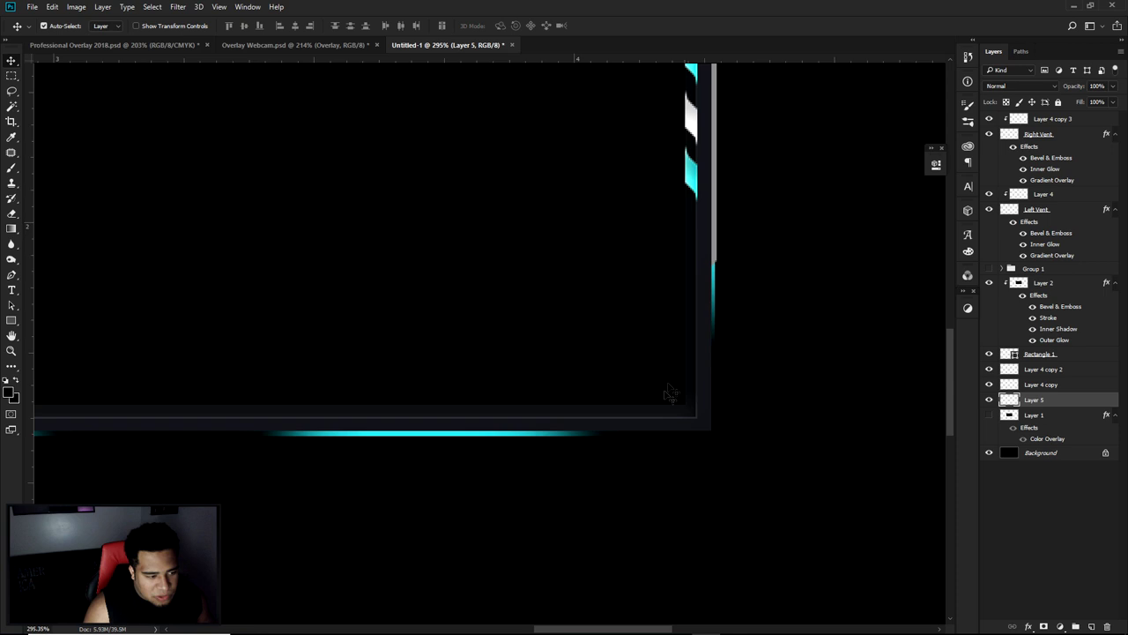
{"action": "left_click", "coordinate": [652, 432]}
{"action": "left_click", "coordinate": [988, 354]}
{"action": "left_click", "coordinate": [988, 354]}
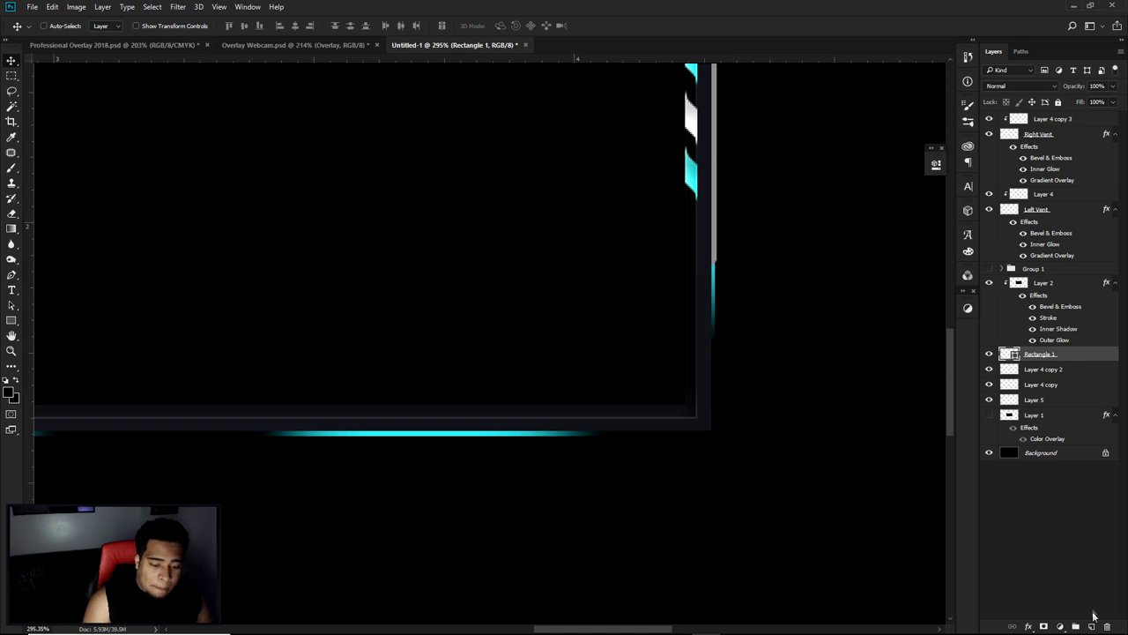
On a new empty layer, draw a slanted stripe outline with the Pen tool at the bottom-right corner
{"action": "key", "text": "ctrl+shift+alt+n"}
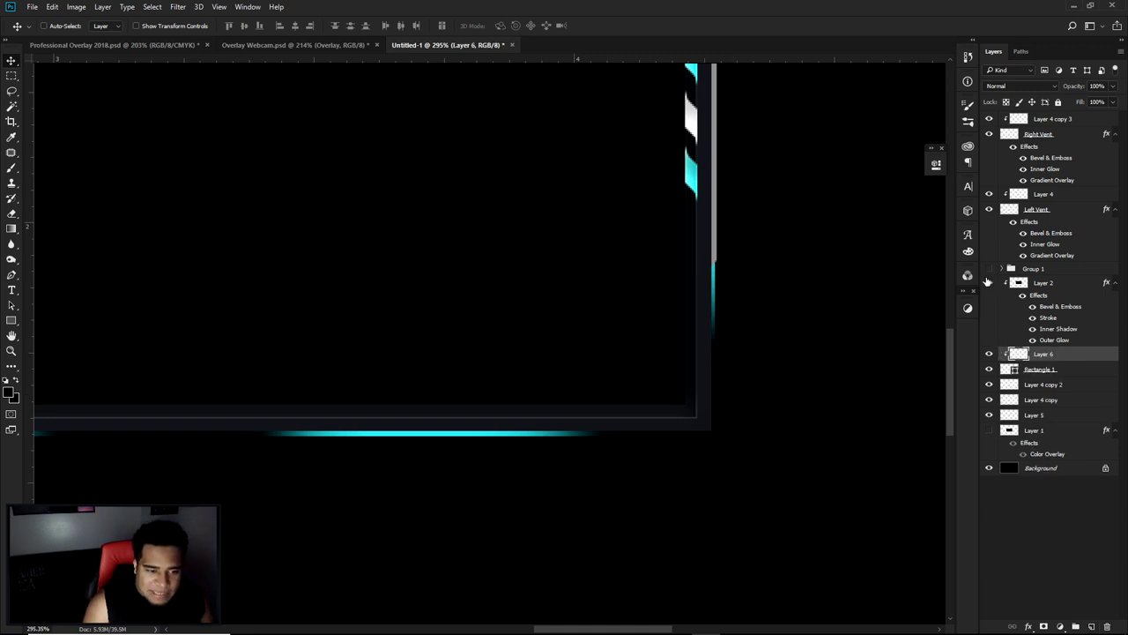
{"action": "key", "text": "p"}
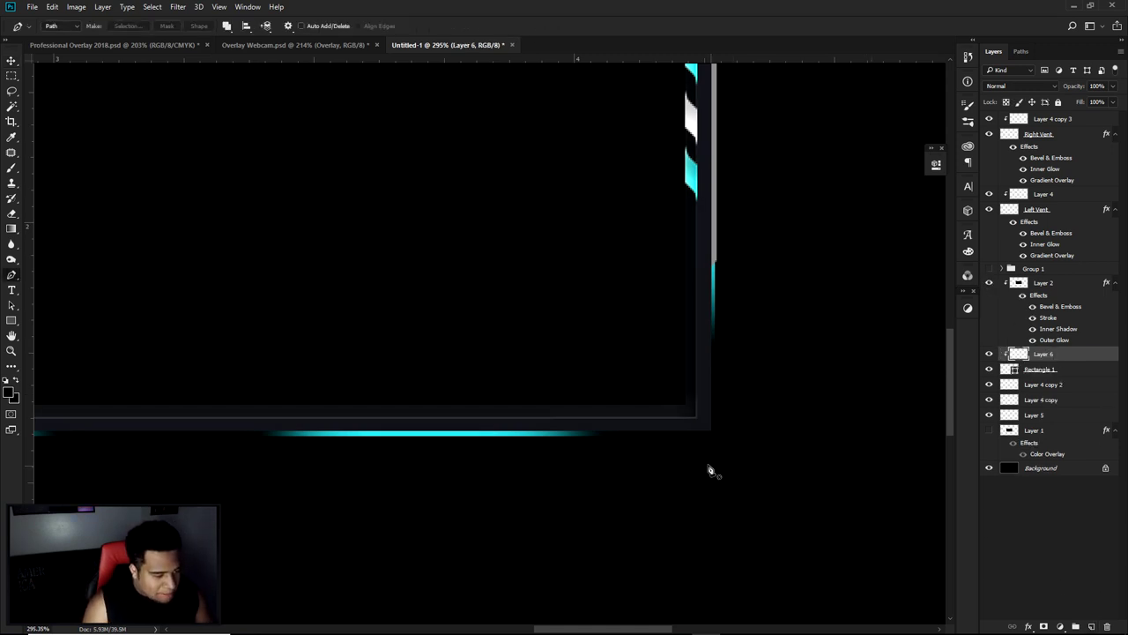
{"action": "scroll", "coordinate": [661, 459], "scroll_direction": "up", "scroll_amount": 5}
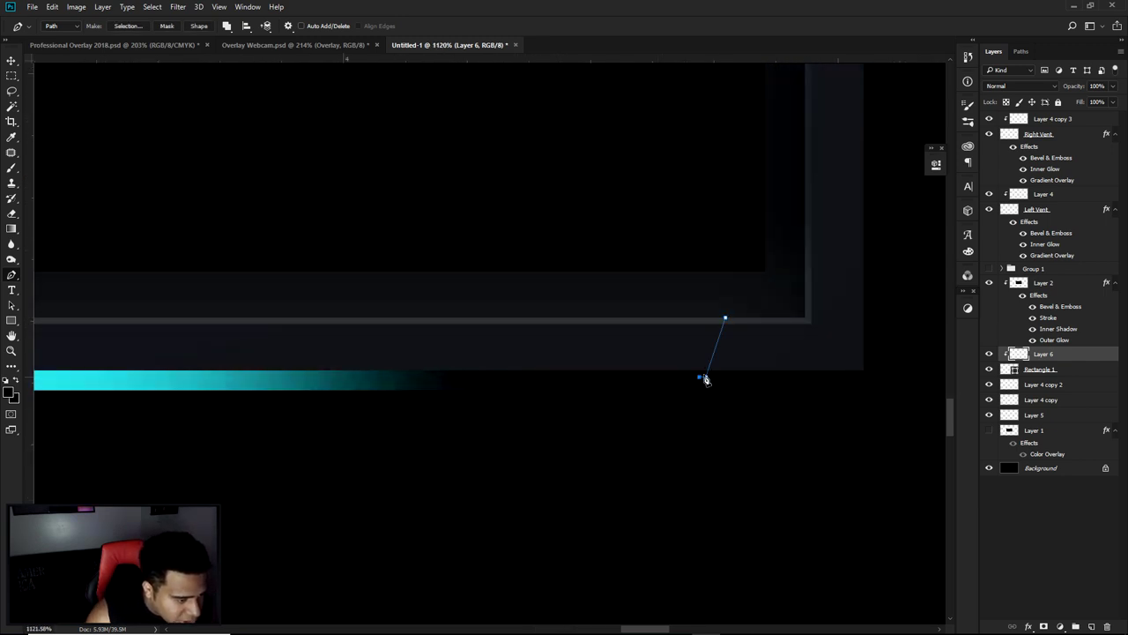
{"action": "scroll", "coordinate": [712, 343], "scroll_direction": "up", "scroll_amount": 3}
{"action": "key", "text": "ctrl+z"}
{"action": "left_click", "coordinate": [724, 298]}
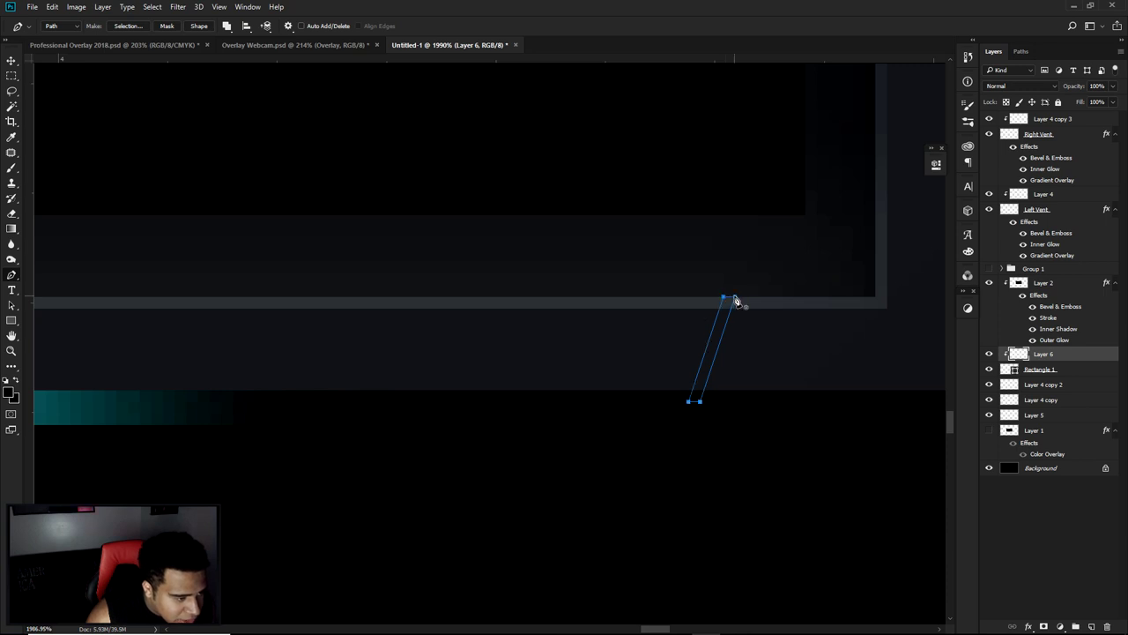
{"action": "scroll", "coordinate": [736, 301], "scroll_direction": "down", "scroll_amount": 3}
Fill the stripe path with white, delete the path, and Alt-drag a copy to its left
{"action": "right_click", "coordinate": [799, 303]}
{"action": "left_click", "coordinate": [832, 383]}
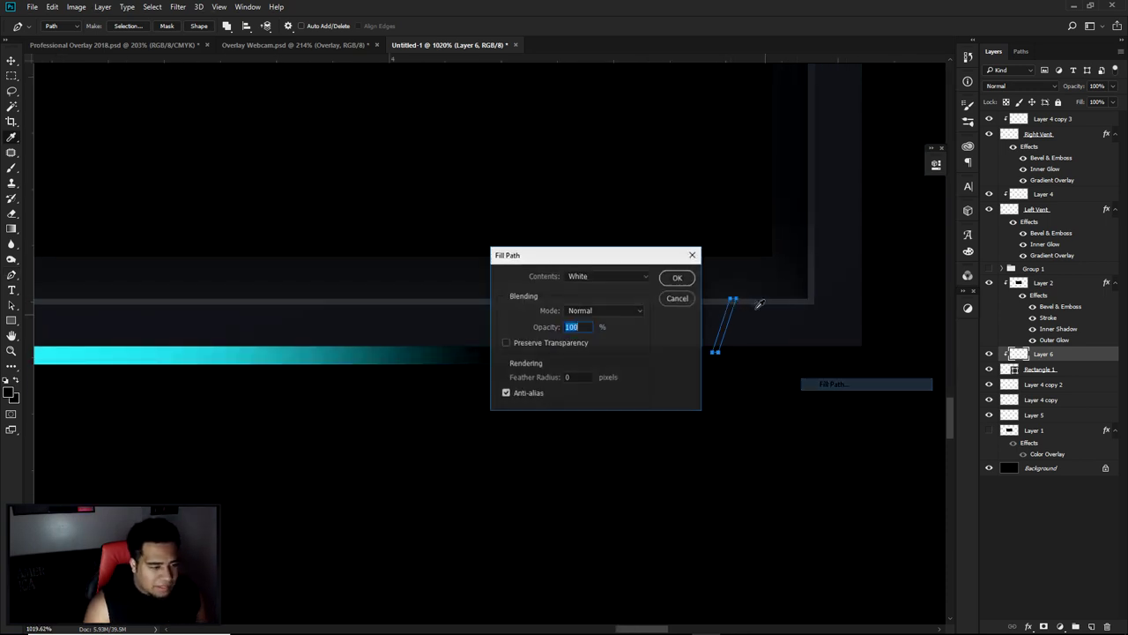
{"action": "left_click", "coordinate": [676, 278]}
{"action": "right_click", "coordinate": [697, 259]}
{"action": "left_click", "coordinate": [718, 282]}
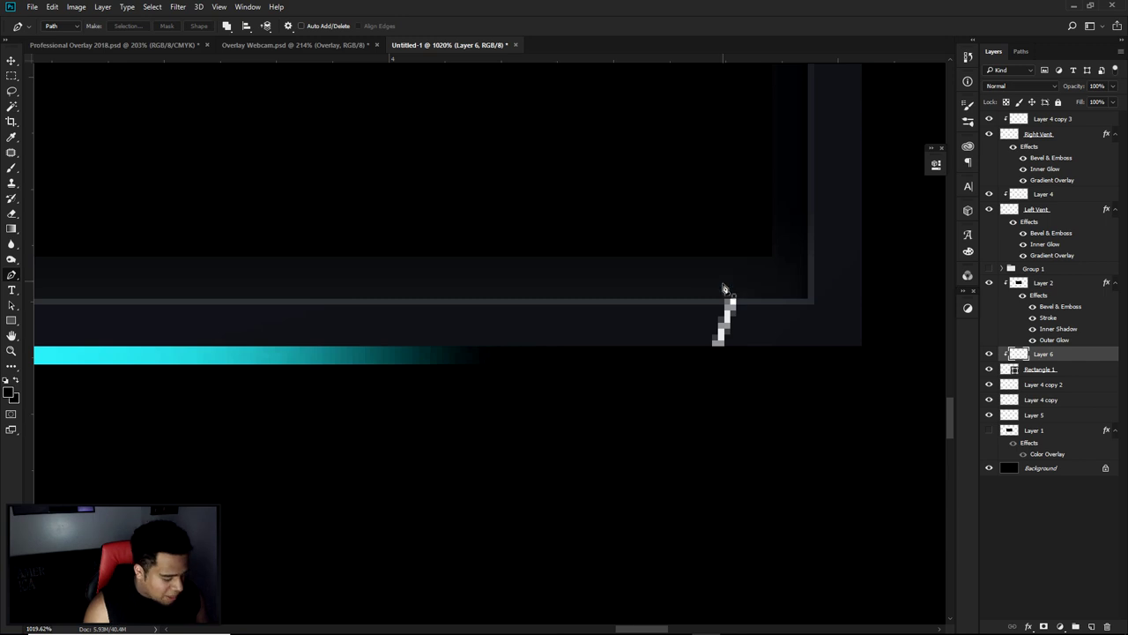
{"action": "key", "text": "v"}
{"action": "left_click_drag", "start_coordinate": [773, 331], "coordinate": [728, 334]}
{"action": "scroll", "coordinate": [728, 333], "scroll_direction": "down", "scroll_amount": 10}
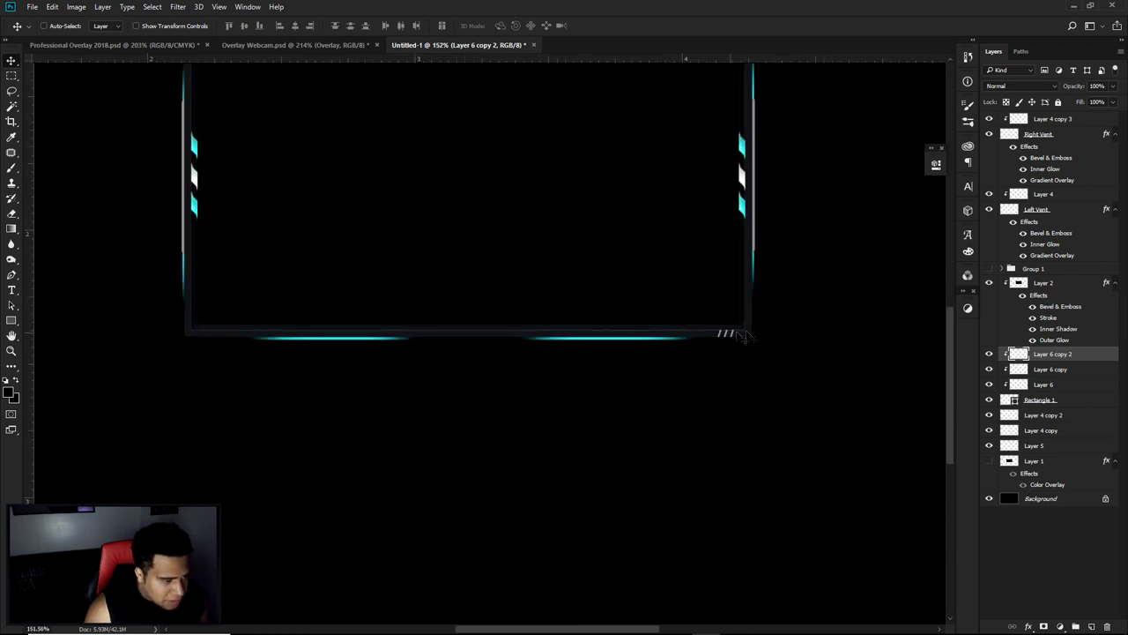
Copy the three stripes to the bottom-left corner, flip them horizontally, and nudge them into place
{"action": "left_click", "coordinate": [1051, 386], "text": "shift"}
{"action": "left_click_drag", "start_coordinate": [819, 368], "coordinate": [396, 367]}
{"action": "key", "text": "ctrl+t"}
{"action": "right_click", "coordinate": [394, 377]}
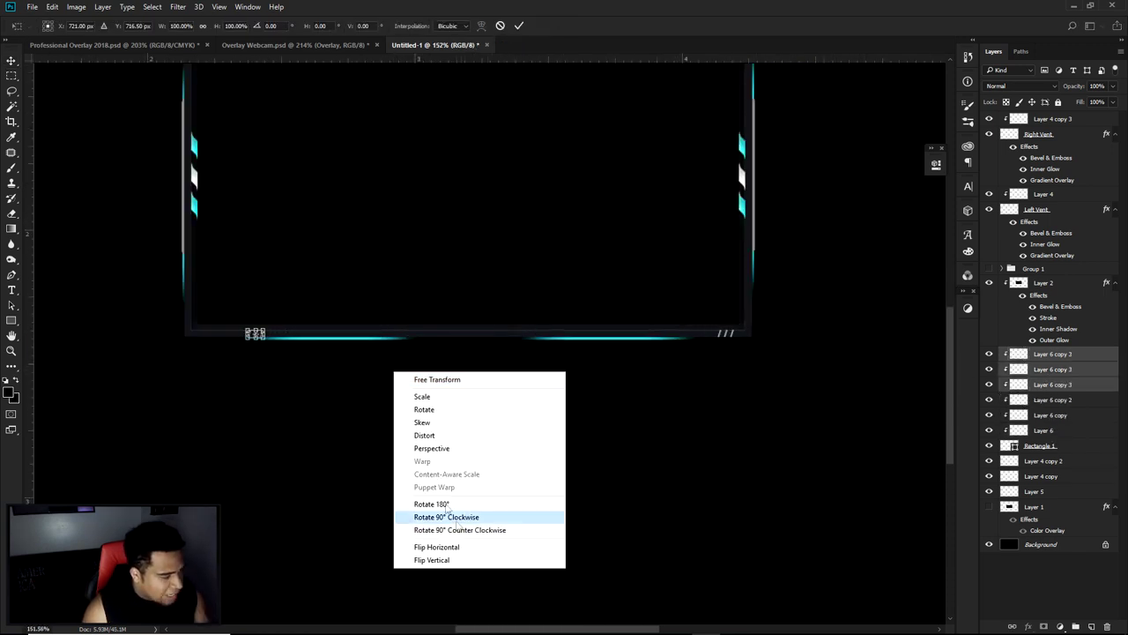
{"action": "left_click", "coordinate": [456, 552]}
{"action": "key", "text": "Return"}
{"action": "left_click_drag", "start_coordinate": [335, 362], "coordinate": [315, 360]}
{"action": "scroll", "coordinate": [347, 448], "scroll_direction": "down", "scroll_amount": 3}
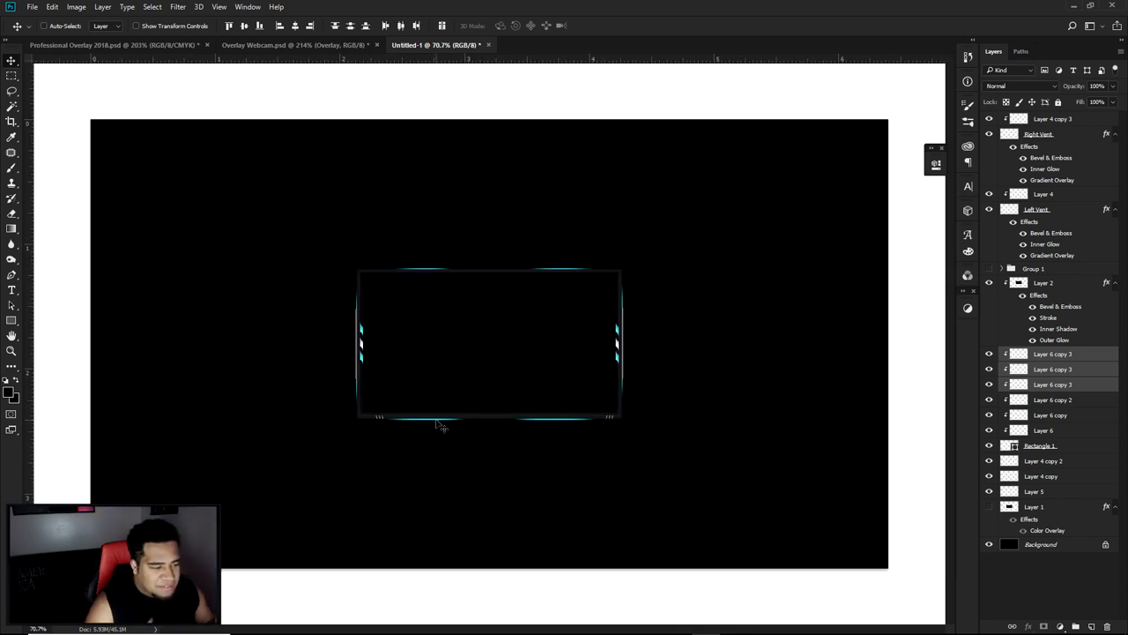
Set all six stripe layers to 28% opacity and switch to the Professional Overlay 2018 reference
{"action": "left_click", "coordinate": [1062, 353], "text": "shift"}
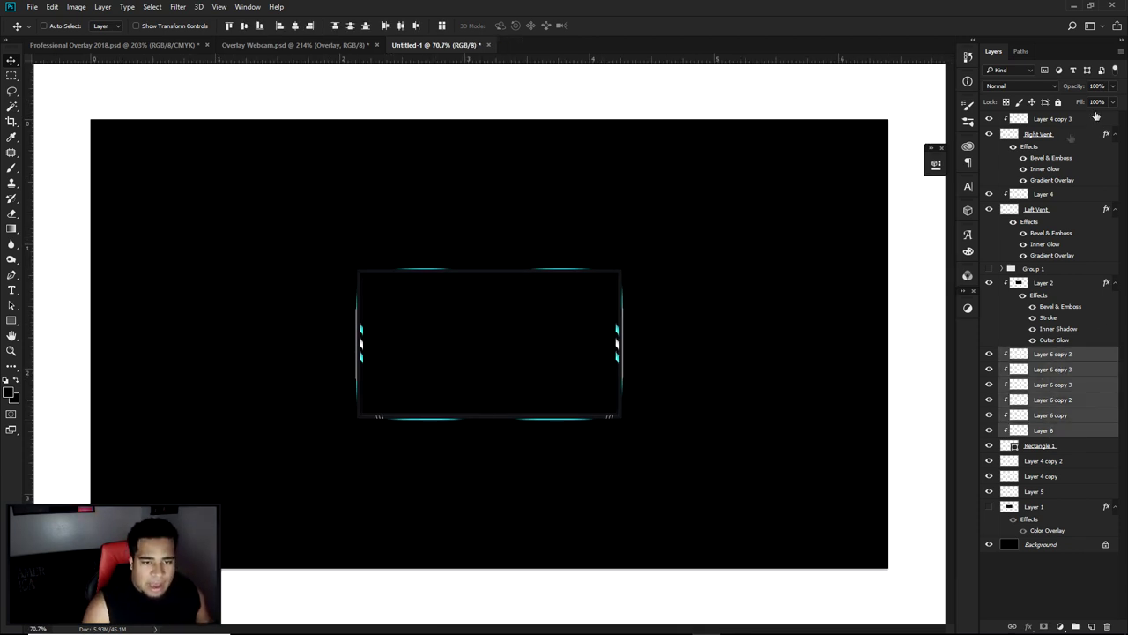
{"action": "left_click", "coordinate": [1110, 89]}
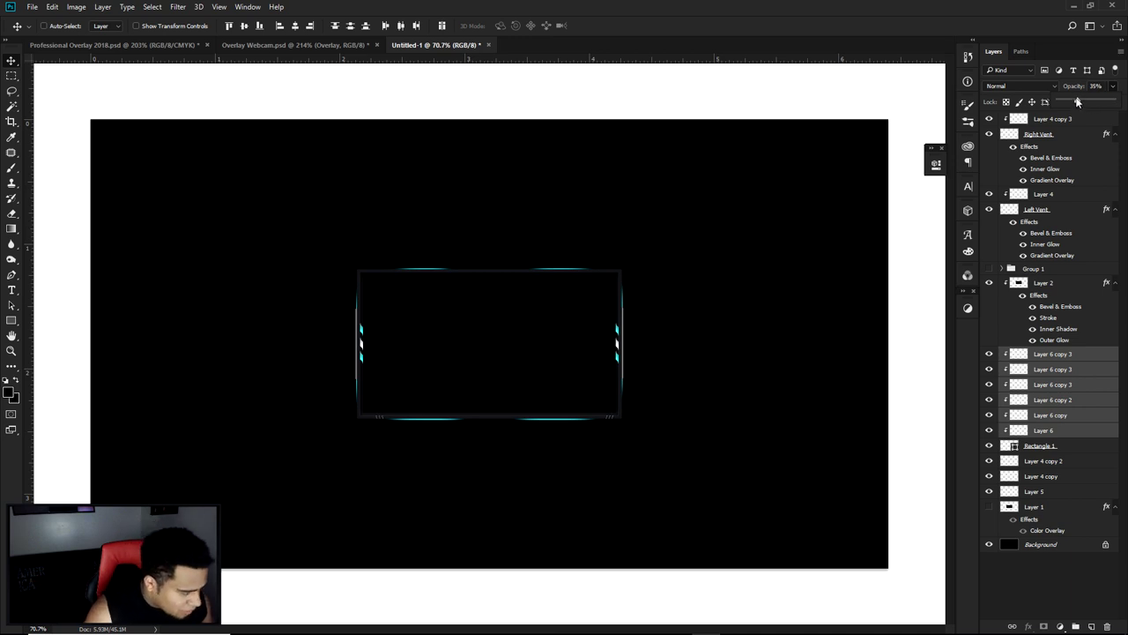
{"action": "left_click", "coordinate": [718, 321]}
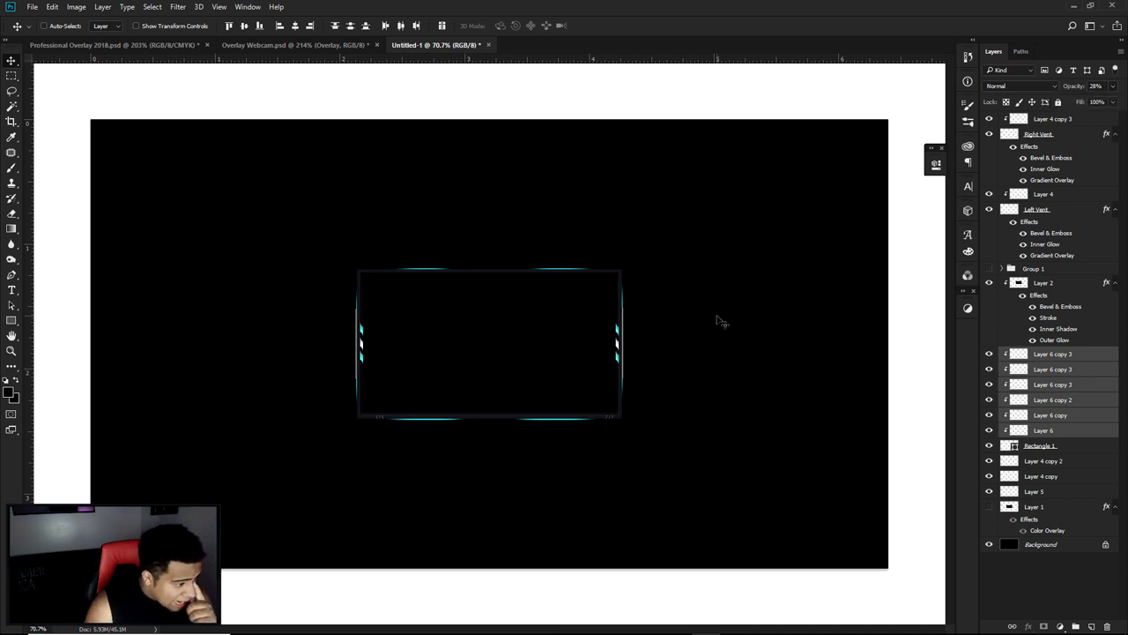
{"action": "scroll", "coordinate": [458, 379], "scroll_direction": "up", "scroll_amount": 4}
{"action": "scroll", "coordinate": [506, 380], "scroll_direction": "down", "scroll_amount": 1}
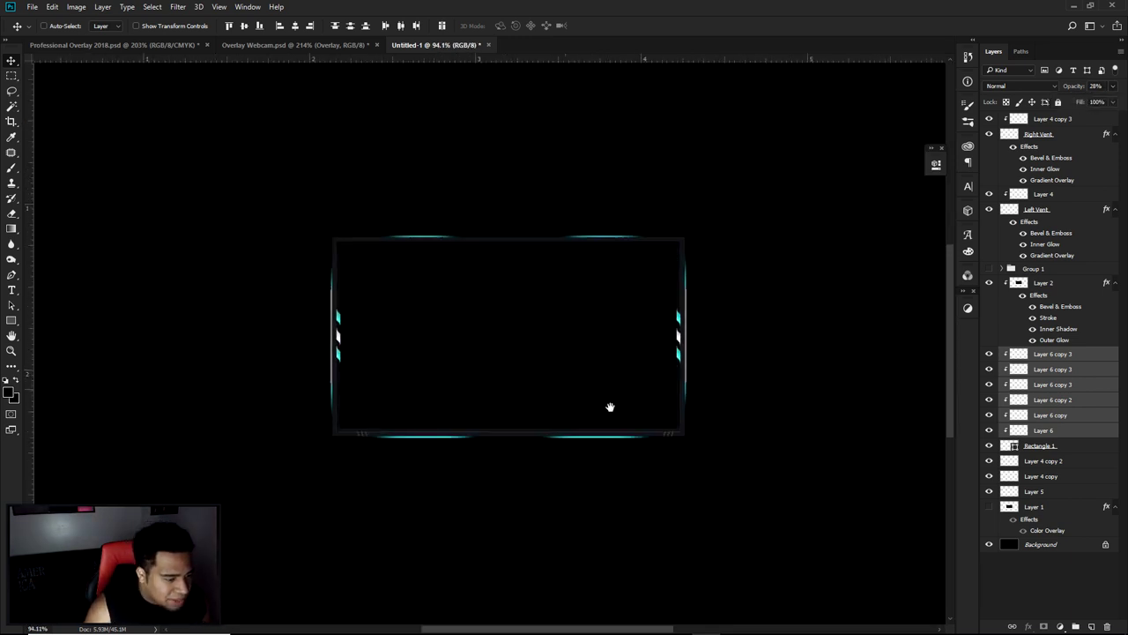
{"action": "left_click", "coordinate": [184, 44]}
{"action": "scroll", "coordinate": [561, 343], "scroll_direction": "down", "scroll_amount": 2}
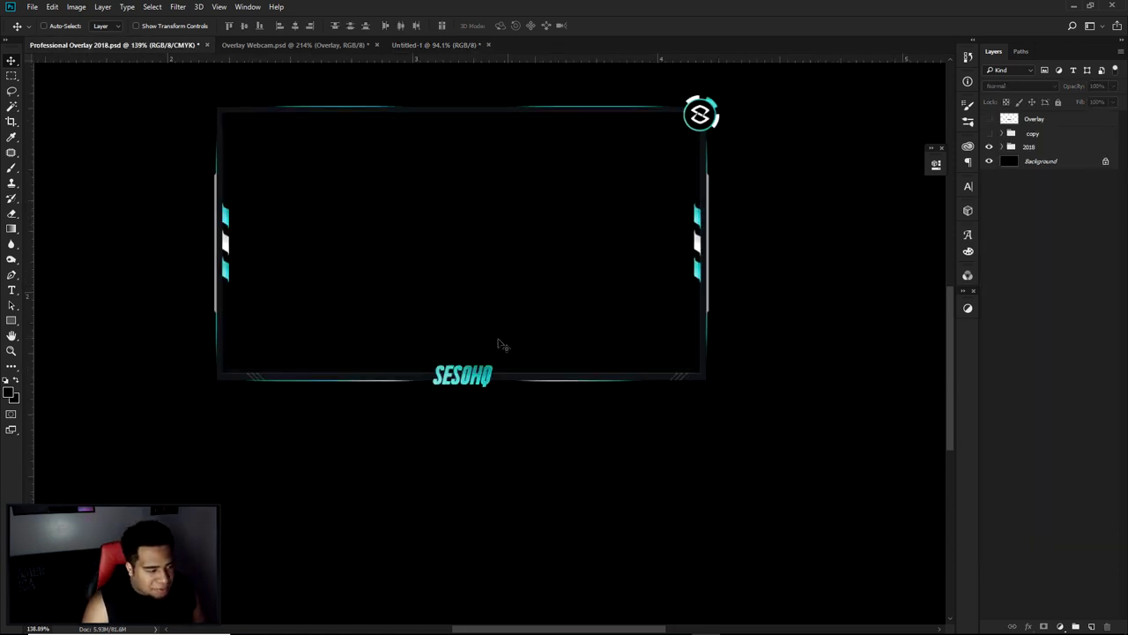
Back in Untitled-1, add the text SESOHQ near the frame's bottom centre
{"action": "left_click", "coordinate": [424, 48]}
{"action": "key", "text": "t"}
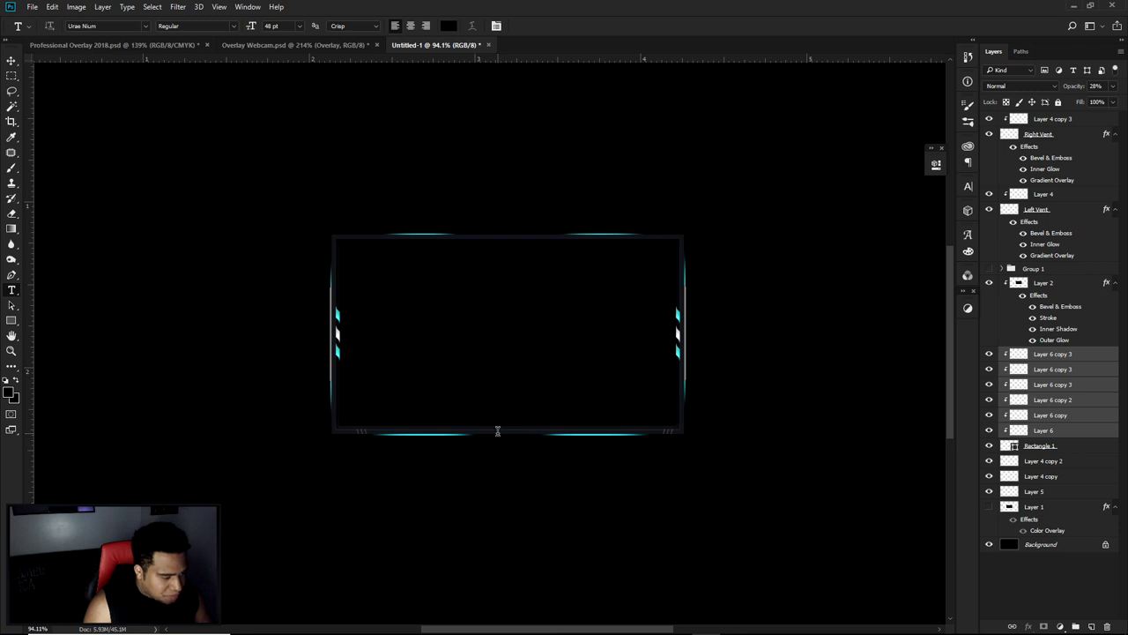
{"action": "left_click", "coordinate": [497, 431]}
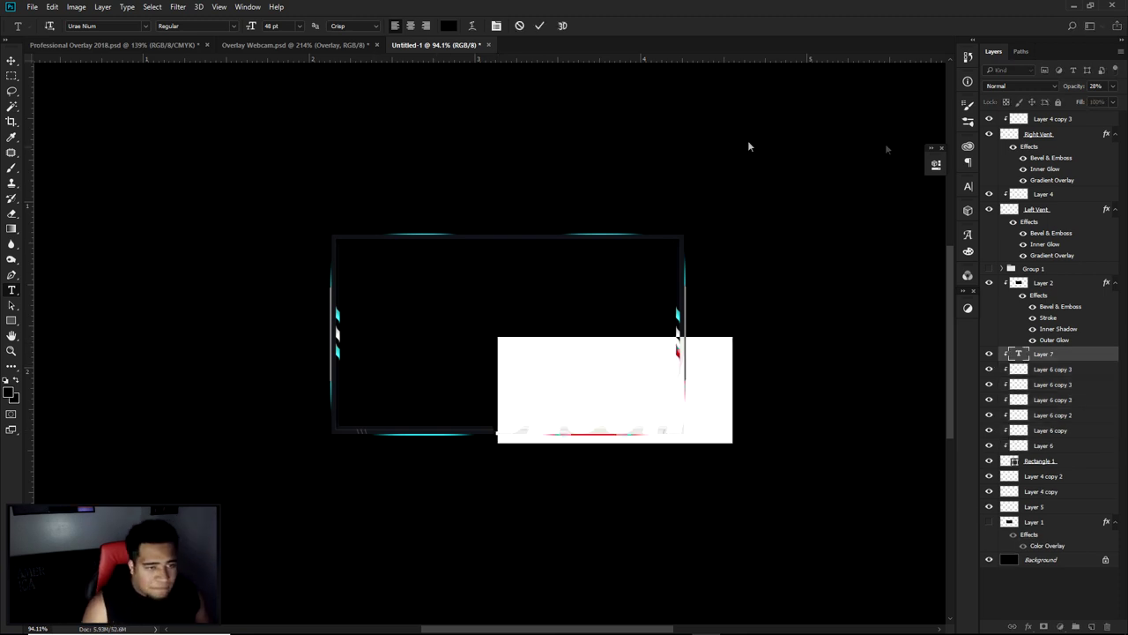
{"action": "left_click", "coordinate": [1053, 361]}
{"action": "left_click_drag", "start_coordinate": [1050, 158], "coordinate": [1062, 109]}
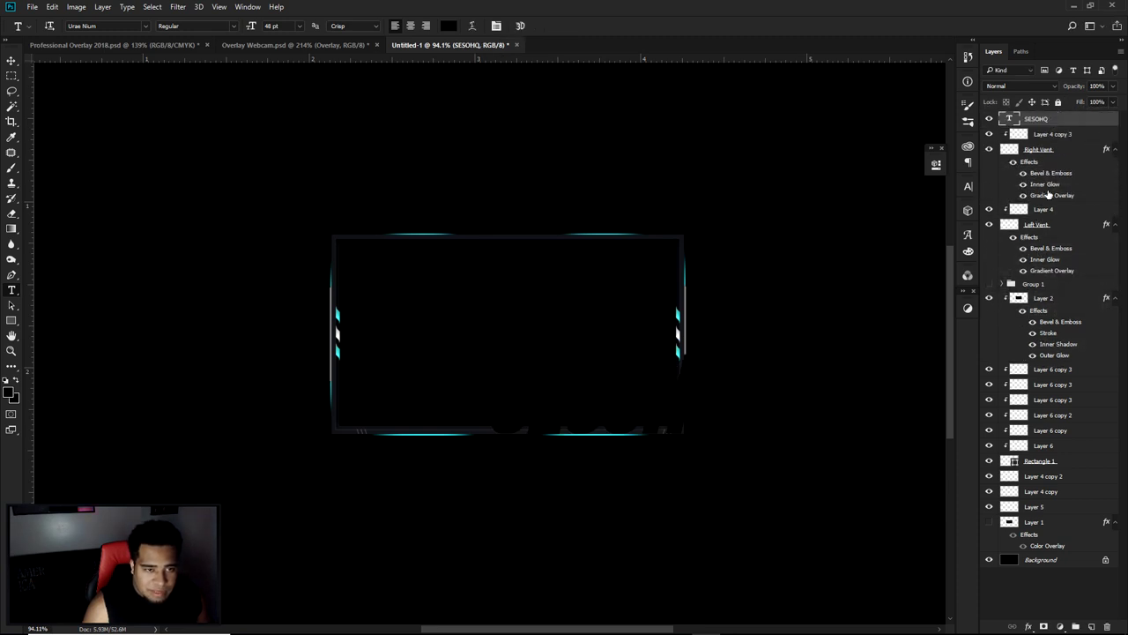
Colour SESOHQ with the cyan sampled from the frame's stripes, then test-drag it
{"action": "left_click", "coordinate": [967, 188]}
{"action": "left_click", "coordinate": [925, 257]}
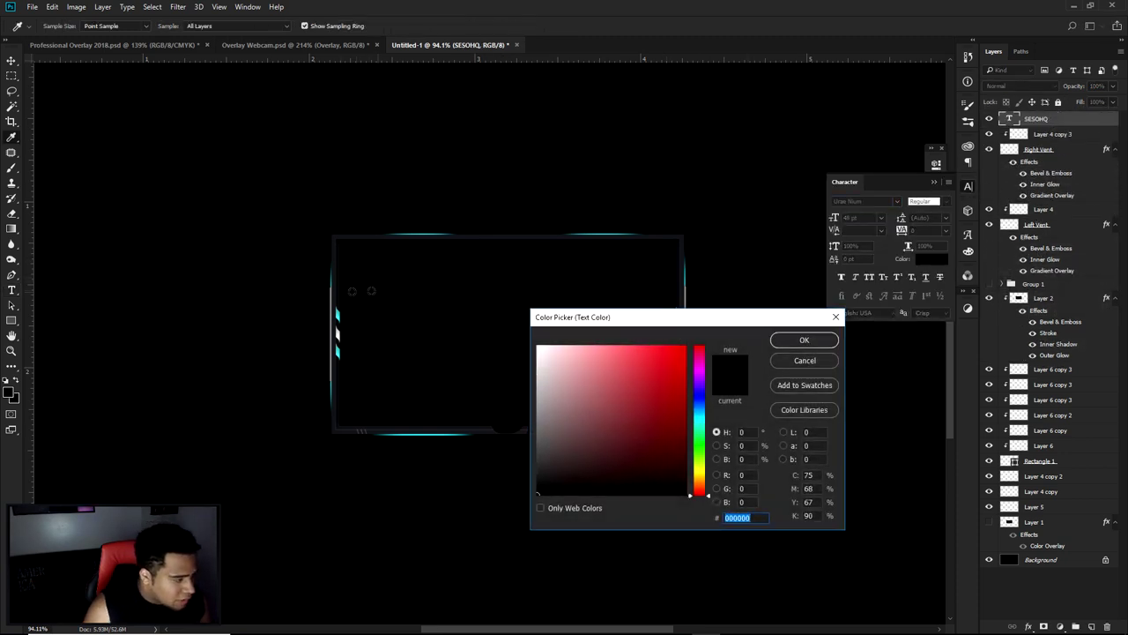
{"action": "left_click", "coordinate": [336, 317]}
{"action": "left_click", "coordinate": [804, 339]}
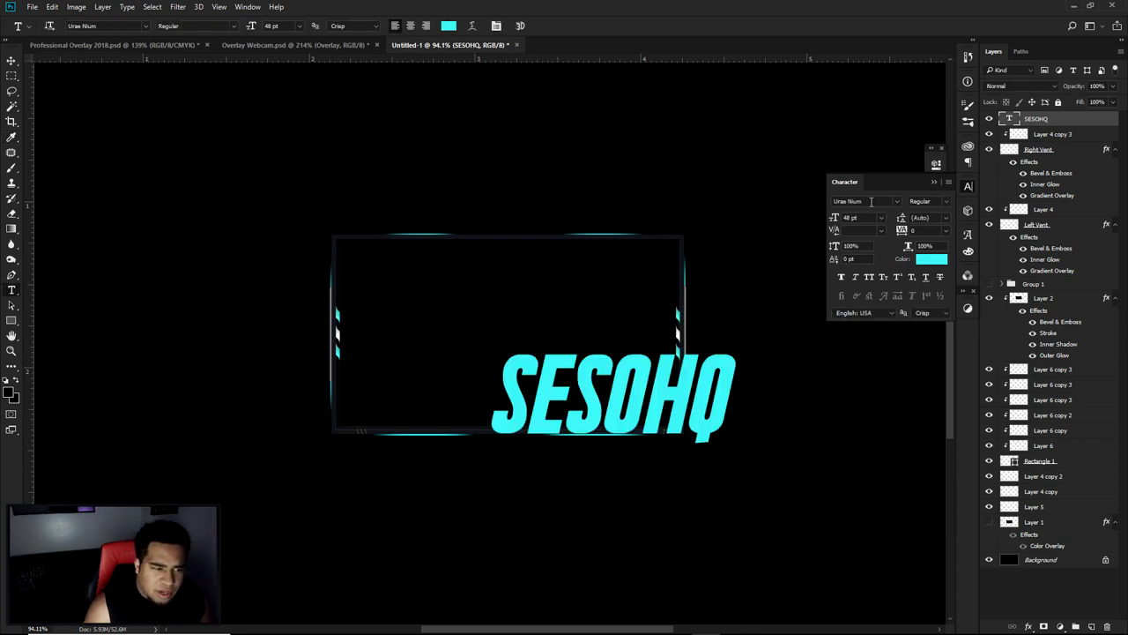
{"action": "key", "text": "v"}
{"action": "mouse_move", "coordinate": [632, 415]}
{"action": "left_mouse_down"}
{"action": "mouse_move", "coordinate": [531, 415]}
{"action": "mouse_move", "coordinate": [632, 414]}
{"action": "left_mouse_up"}
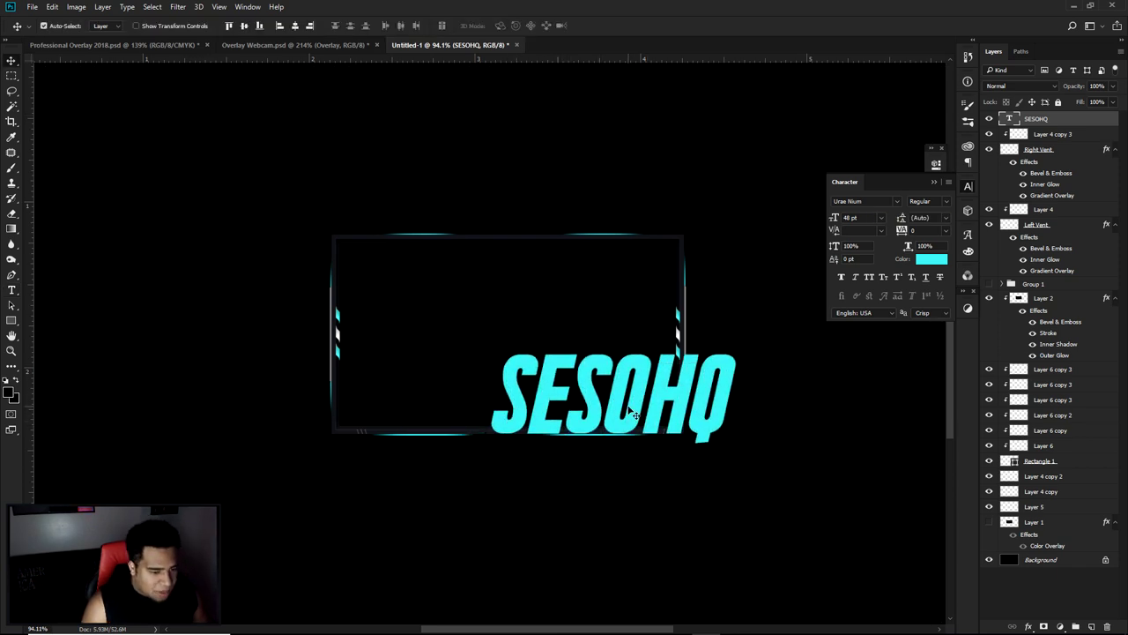
Scale SESOHQ down to 7.94 pt and centre it on the frame's bottom edge
{"action": "scroll", "coordinate": [632, 414], "scroll_direction": "down", "scroll_amount": 1}
{"action": "scroll", "coordinate": [629, 408], "scroll_direction": "up", "scroll_amount": 2}
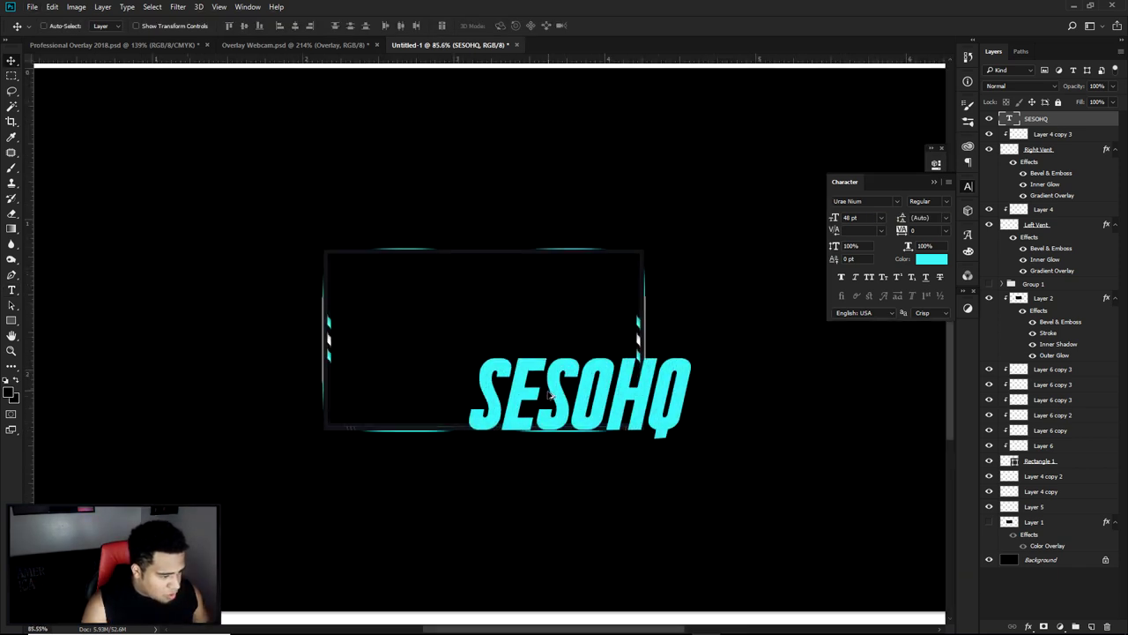
{"action": "key", "text": "ctrl+t"}
{"action": "left_click_drag", "start_coordinate": [758, 317], "coordinate": [501, 433]}
{"action": "key", "text": "Return"}
{"action": "left_click_drag", "start_coordinate": [496, 476], "coordinate": [478, 479]}
{"action": "key", "text": "ctrl+semicolon"}
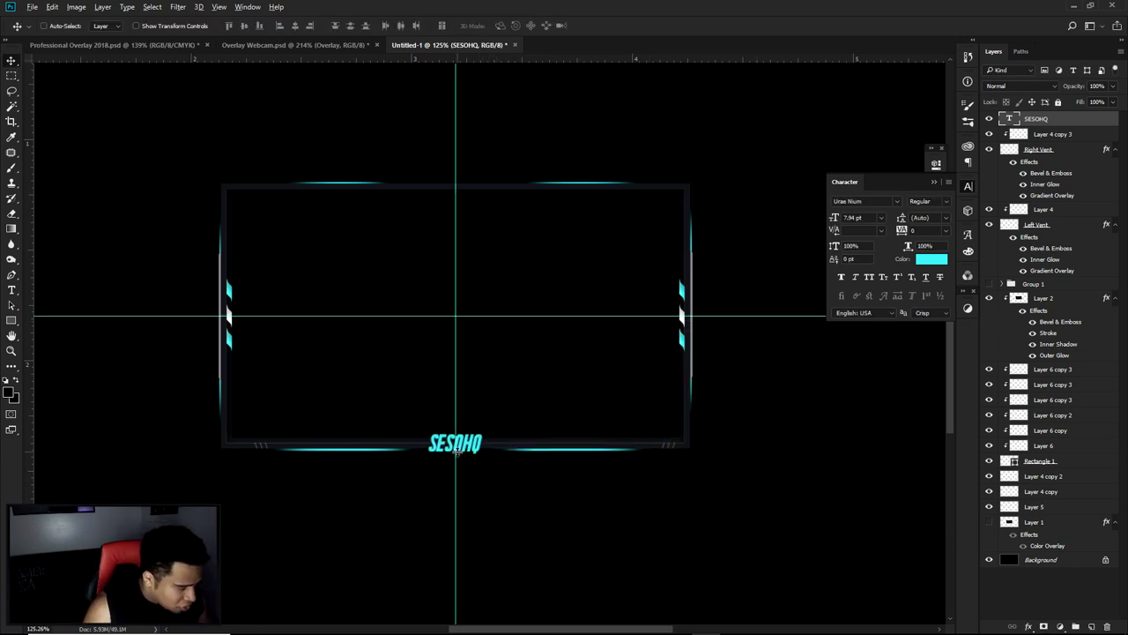
{"action": "scroll", "coordinate": [457, 449], "scroll_direction": "up", "scroll_amount": 2}
{"action": "scroll", "coordinate": [476, 445], "scroll_direction": "down", "scroll_amount": 1}
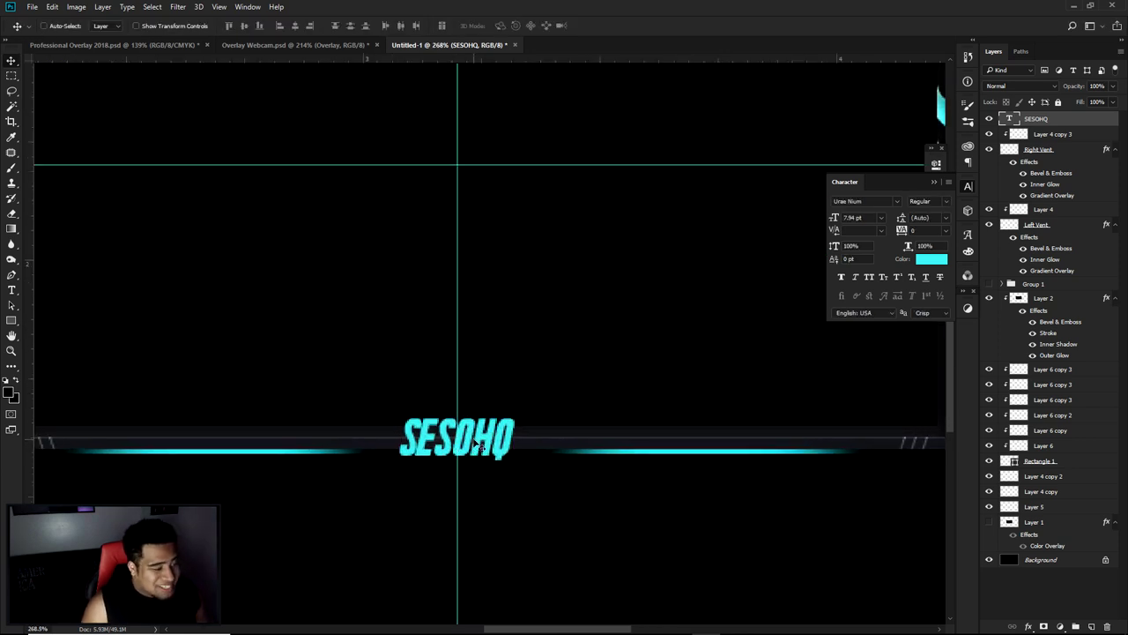
{"action": "scroll", "coordinate": [486, 437], "scroll_direction": "down", "scroll_amount": 2}
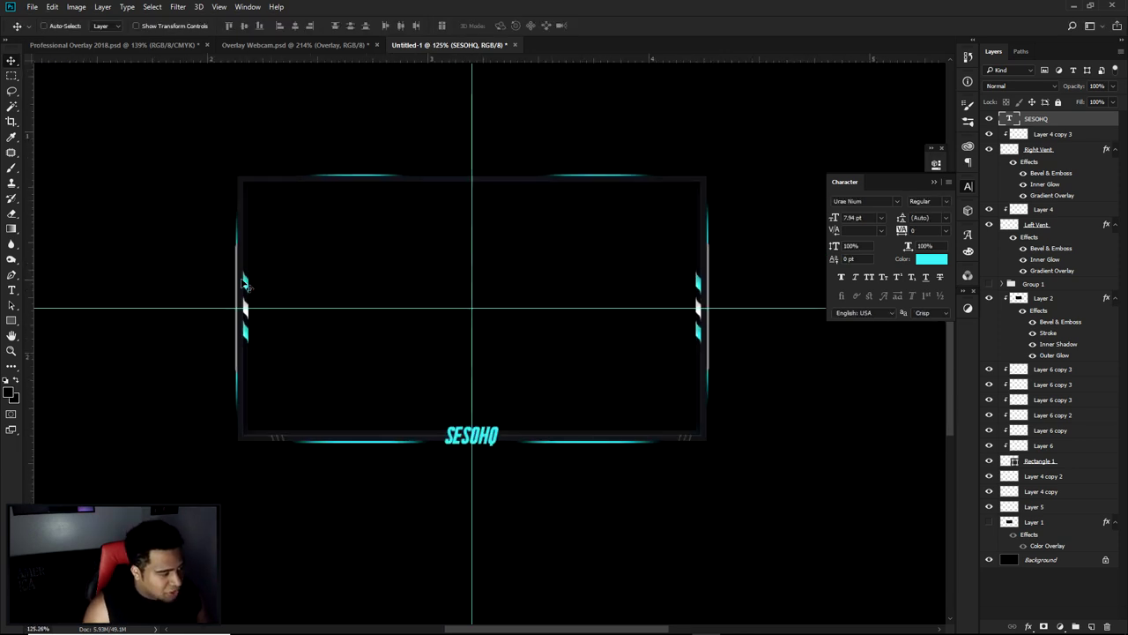
Apply a bevel, inner glow and gradient preset style to SESOHQ
{"action": "double_click", "coordinate": [1072, 123]}
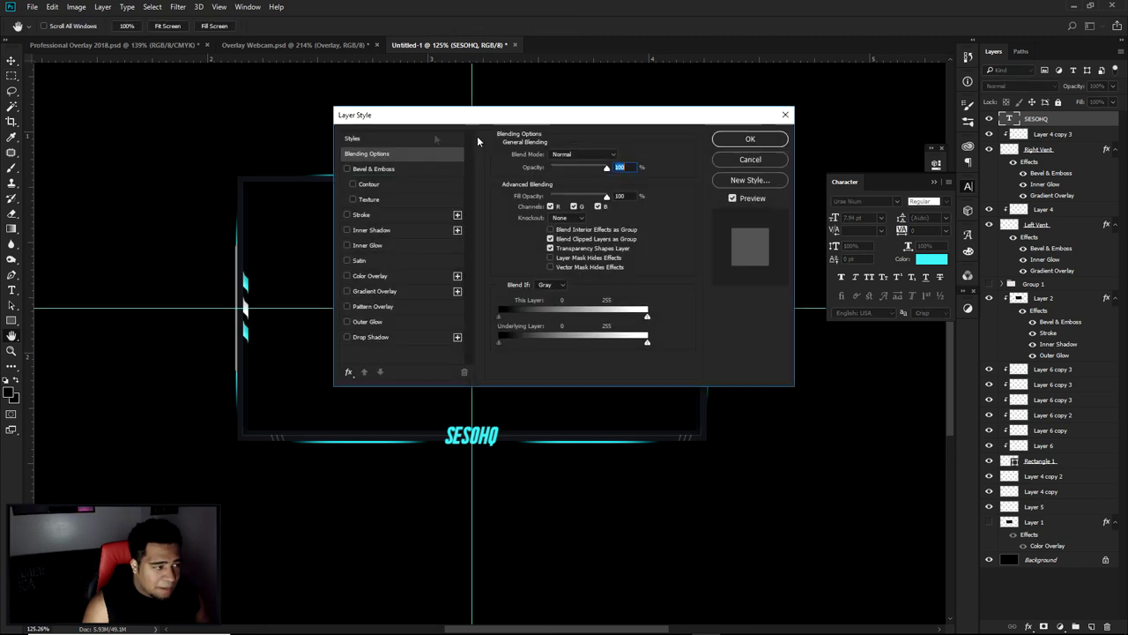
{"action": "left_click", "coordinate": [374, 139]}
{"action": "left_click", "coordinate": [574, 168]}
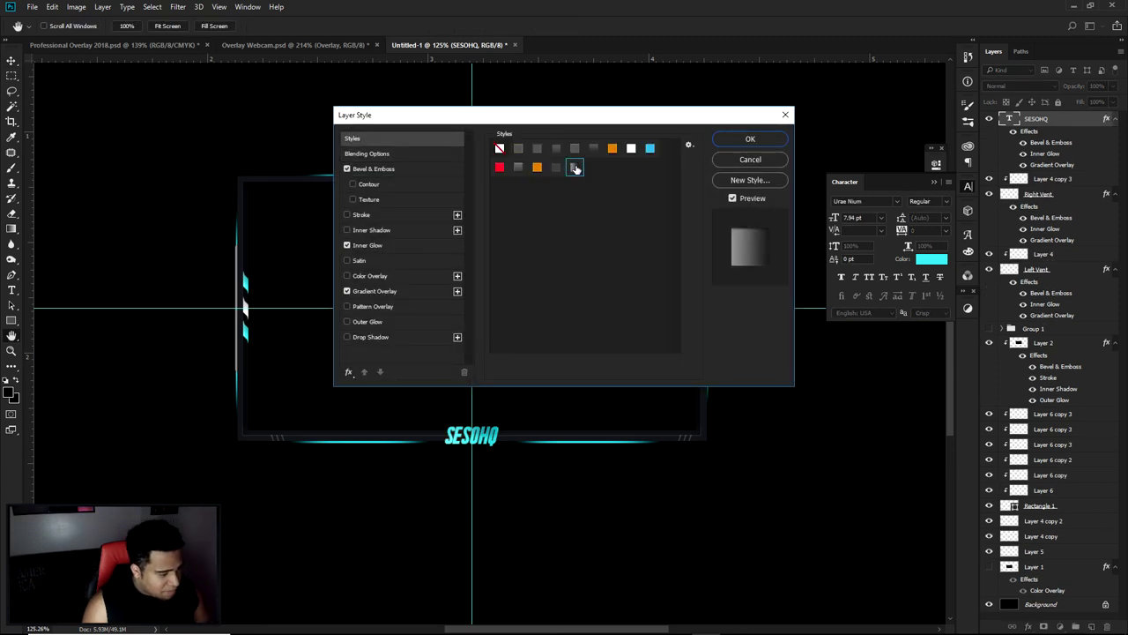
{"action": "left_click", "coordinate": [758, 143]}
{"action": "scroll", "coordinate": [445, 451], "scroll_direction": "up", "scroll_amount": 4}
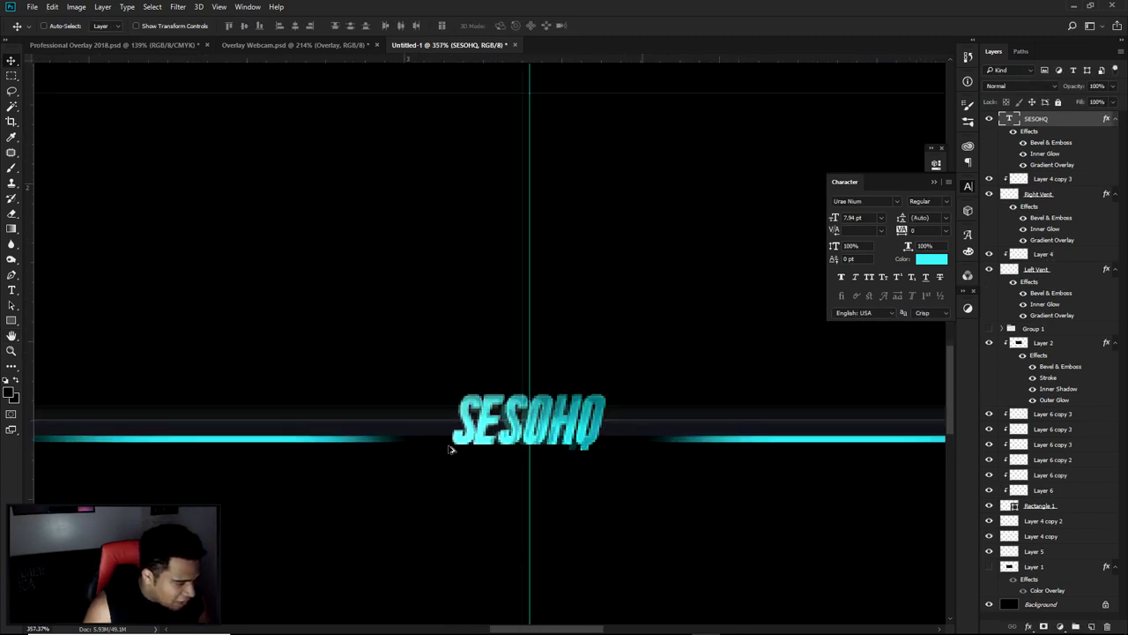
{"action": "scroll", "coordinate": [447, 450], "scroll_direction": "down", "scroll_amount": 3}
Collapse the Character panel and select the layer range SESOHQ through Layer 5
{"action": "scroll", "coordinate": [449, 448], "scroll_direction": "down", "scroll_amount": 3}
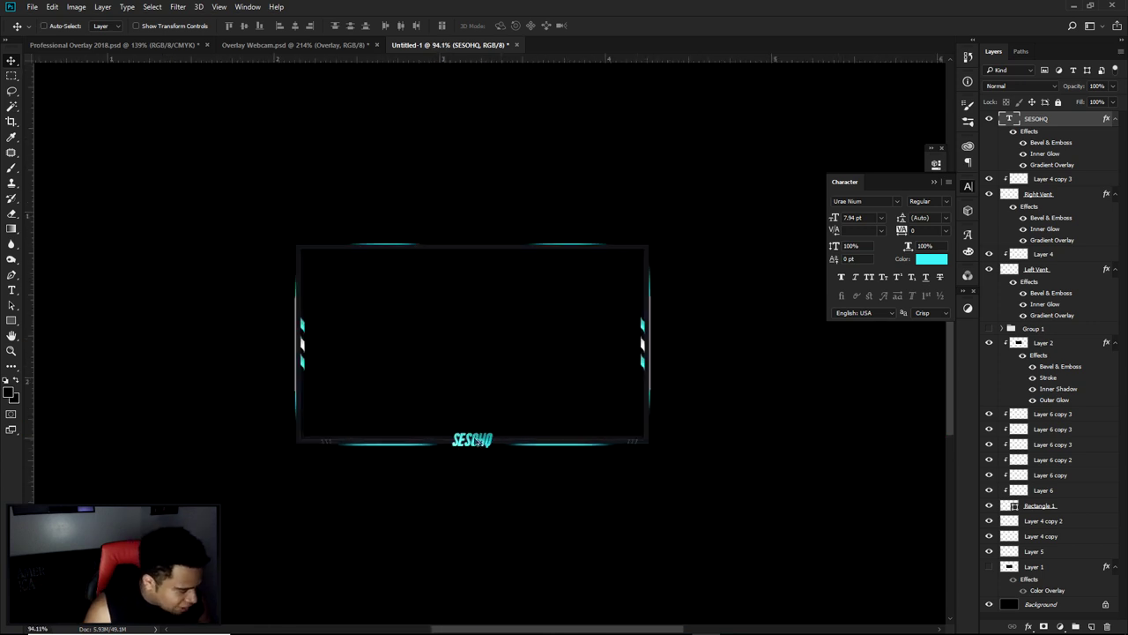
{"action": "scroll", "coordinate": [470, 464], "scroll_direction": "down", "scroll_amount": 1}
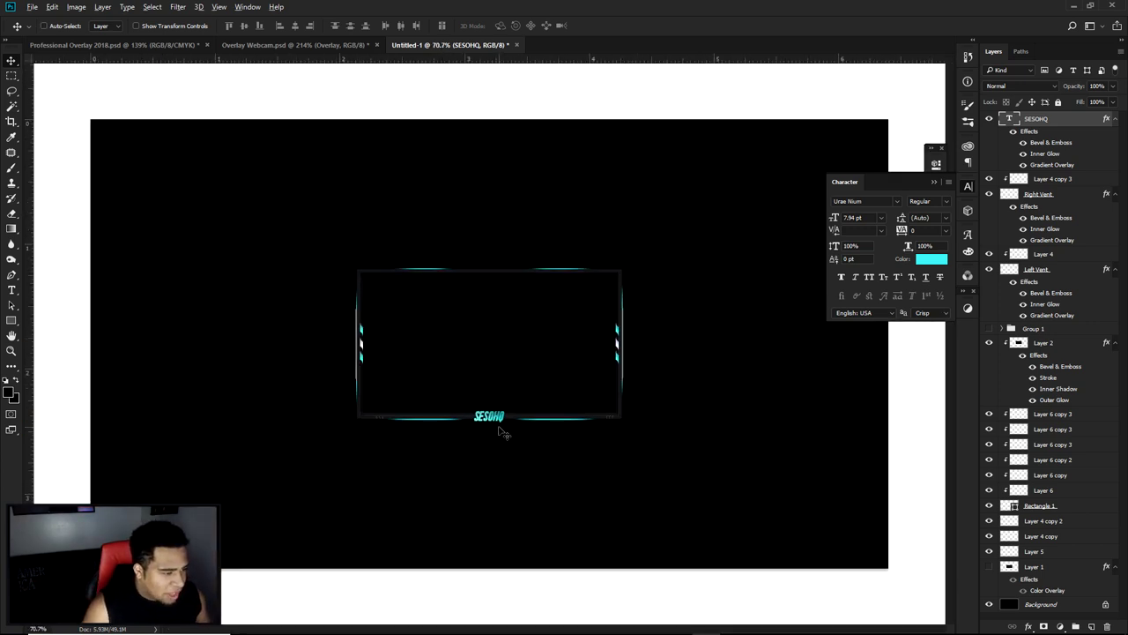
{"action": "scroll", "coordinate": [504, 434], "scroll_direction": "up", "scroll_amount": 1}
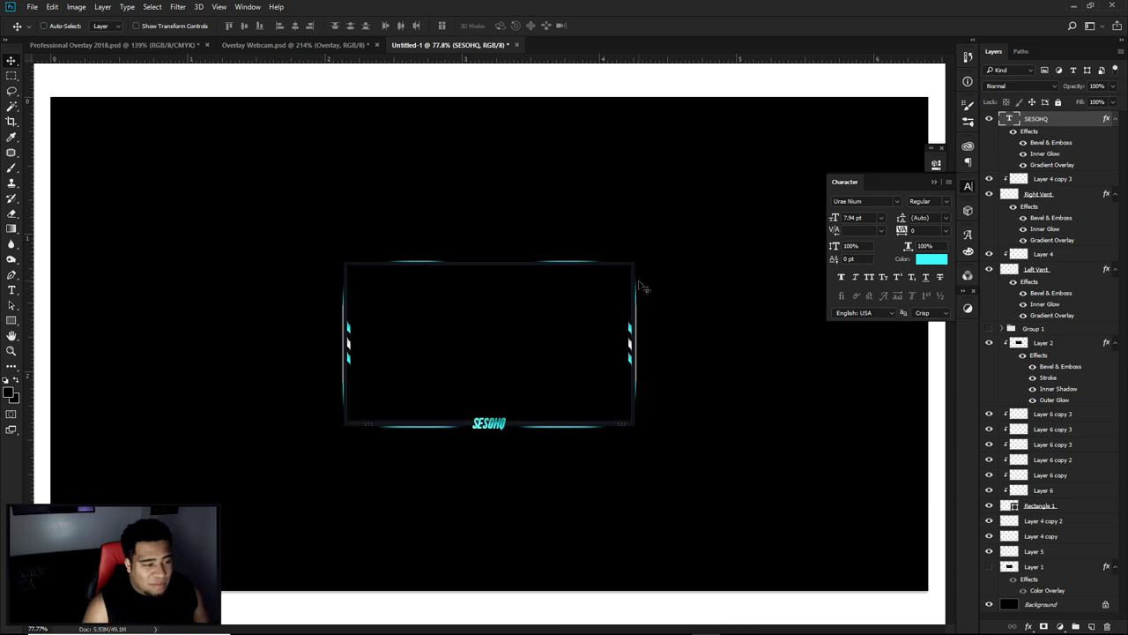
{"action": "left_click", "coordinate": [968, 186]}
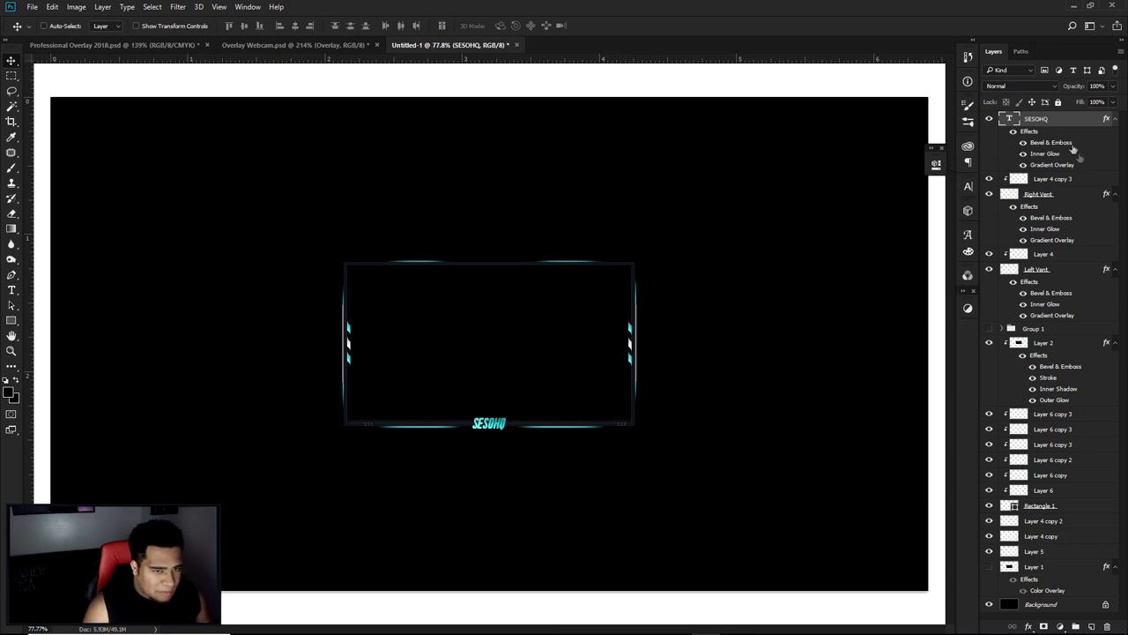
{"action": "left_click", "coordinate": [1035, 553], "text": "shift"}
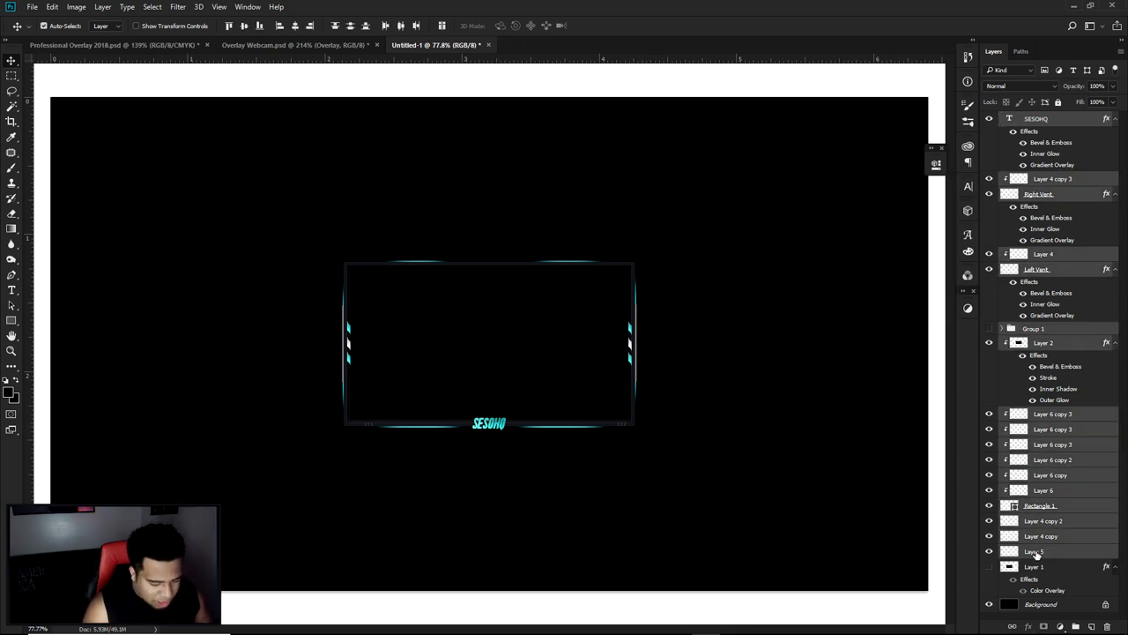
{"action": "left_click", "coordinate": [1054, 122]}
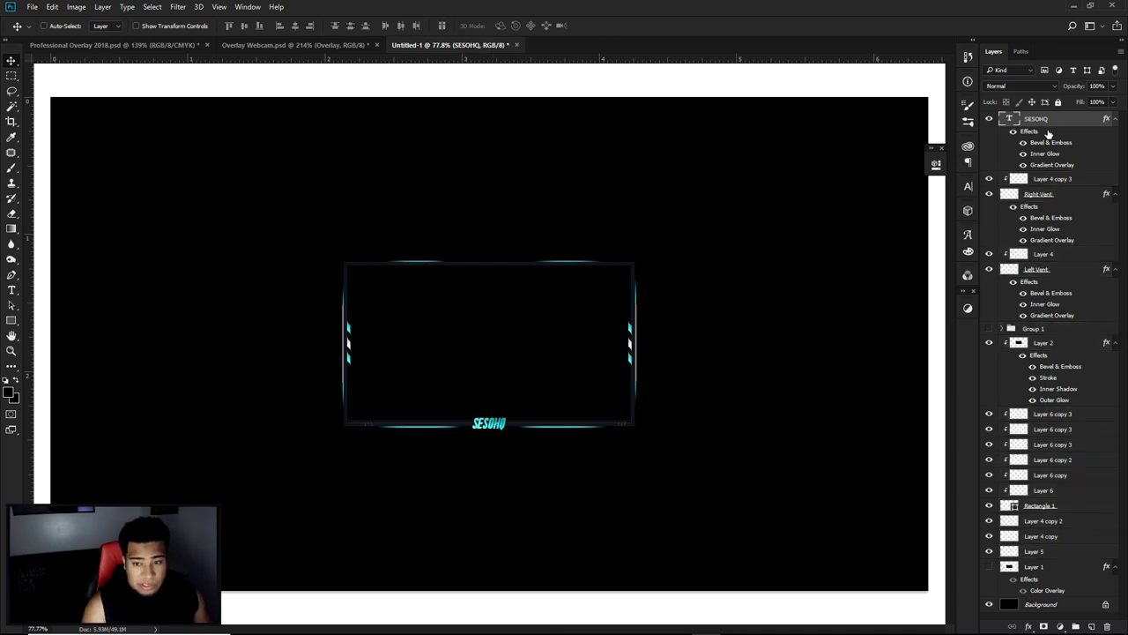
{"action": "left_click", "coordinate": [1043, 553], "text": "shift"}
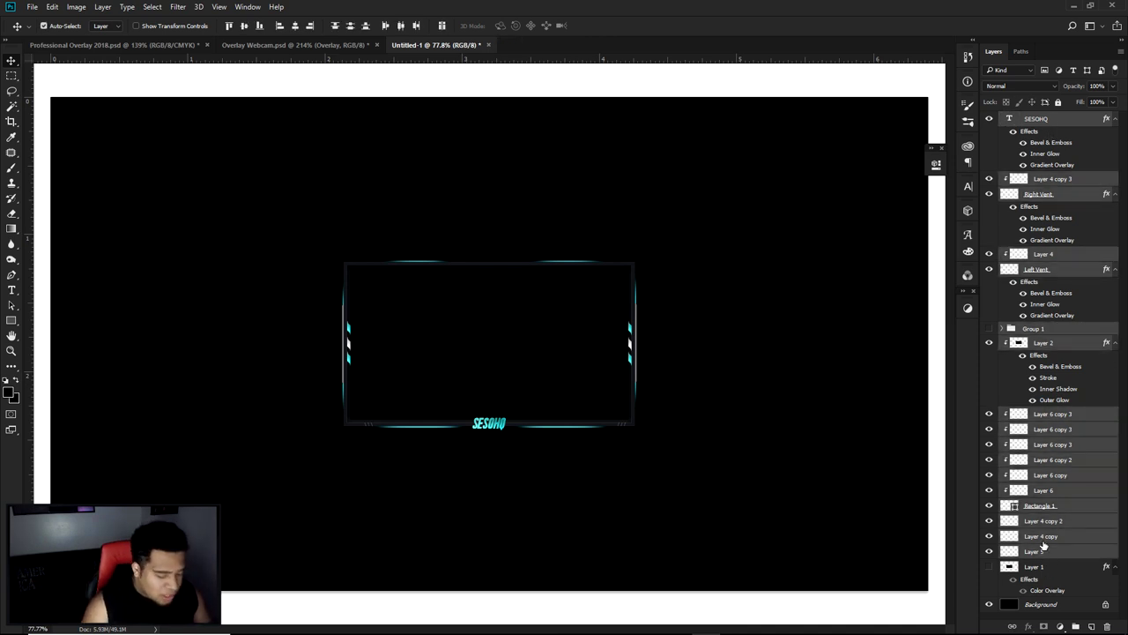
Group the selected overlay layers into Group 2, undoing an accidental move
{"action": "key", "text": "ctrl+g"}
{"action": "left_click_drag", "start_coordinate": [672, 295], "coordinate": [690, 270]}
{"action": "key", "text": "ctrl+z"}
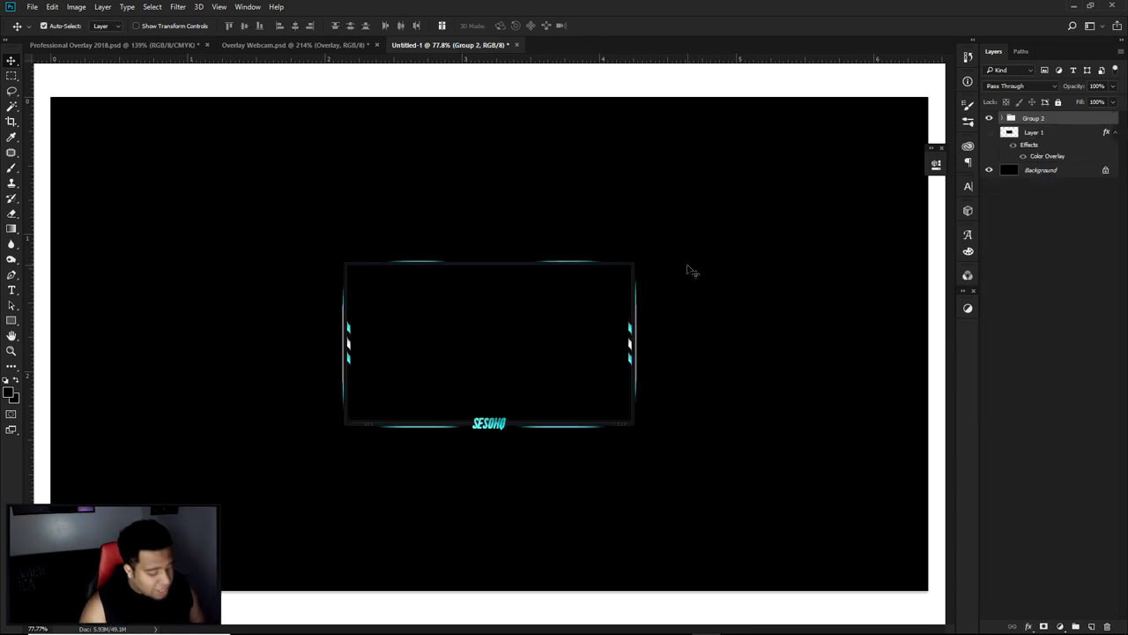
Duplicate the group, merge the copy into one layer, and rename it oVERLAY
{"action": "key", "text": "ctrl+j"}
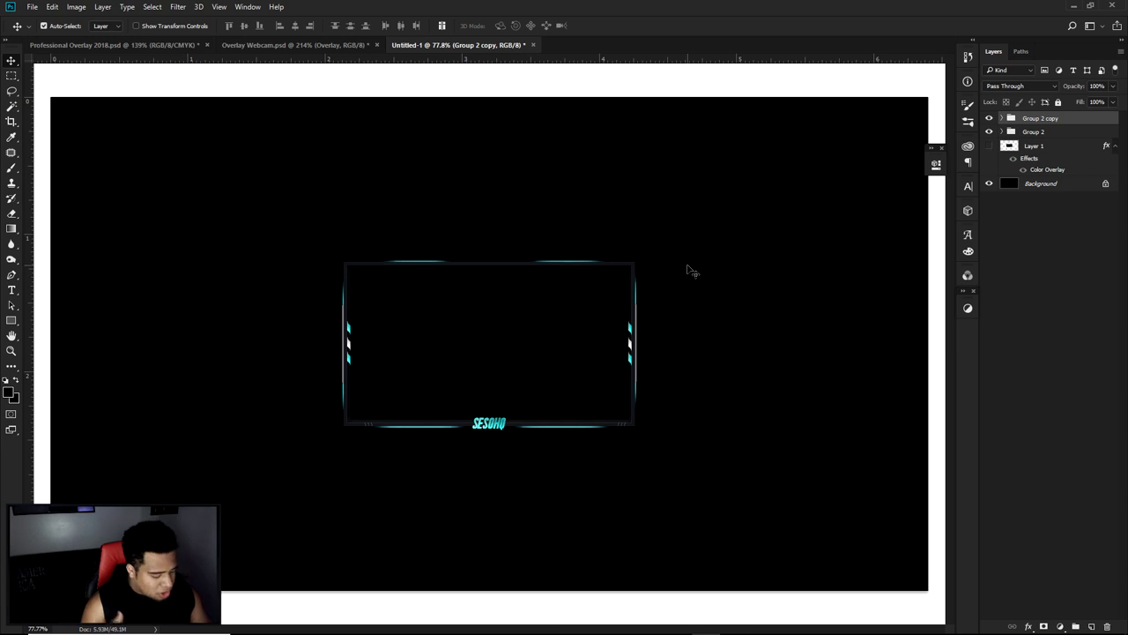
{"action": "key", "text": "ctrl+e"}
{"action": "double_click", "coordinate": [1044, 118]}
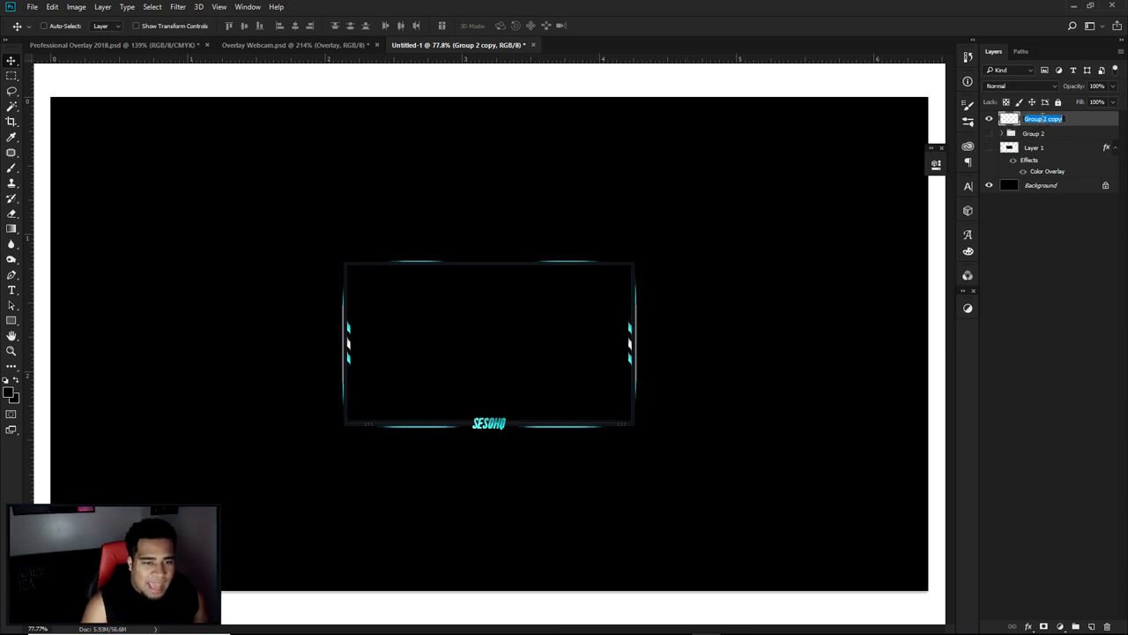
{"action": "type", "text": "oVERLAY"}
{"action": "key", "text": "Return"}
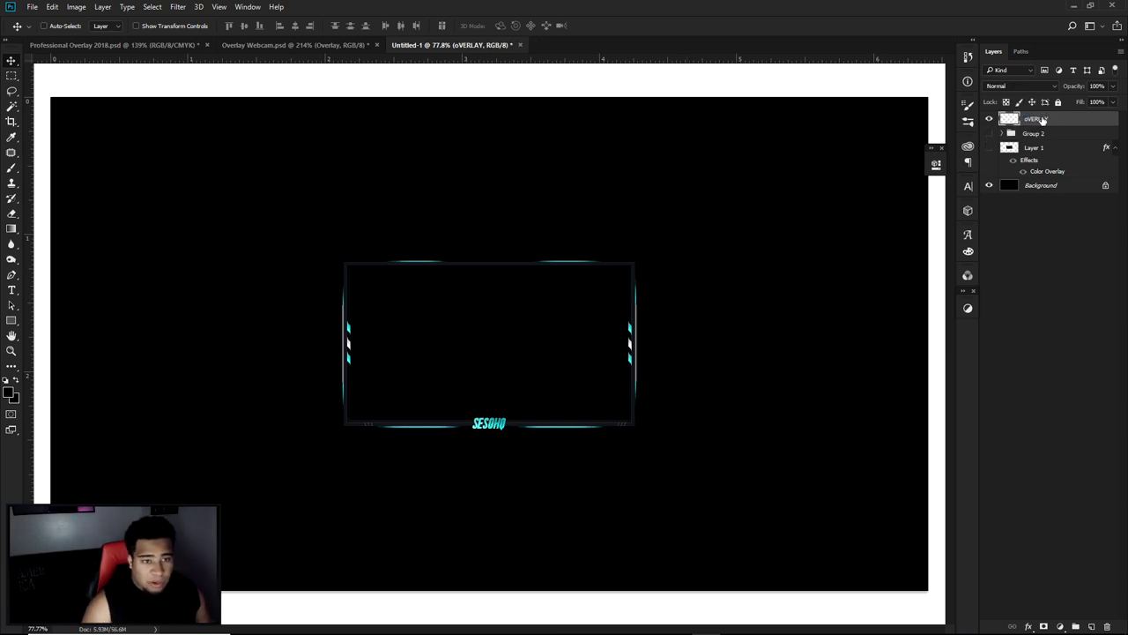
{"action": "mouse_move", "coordinate": [587, 335]}
{"action": "left_mouse_down"}
{"action": "mouse_move", "coordinate": [608, 317]}
{"action": "mouse_move", "coordinate": [591, 330]}
{"action": "left_mouse_up"}
{"action": "scroll", "coordinate": [650, 266], "scroll_direction": "up", "scroll_amount": 5}
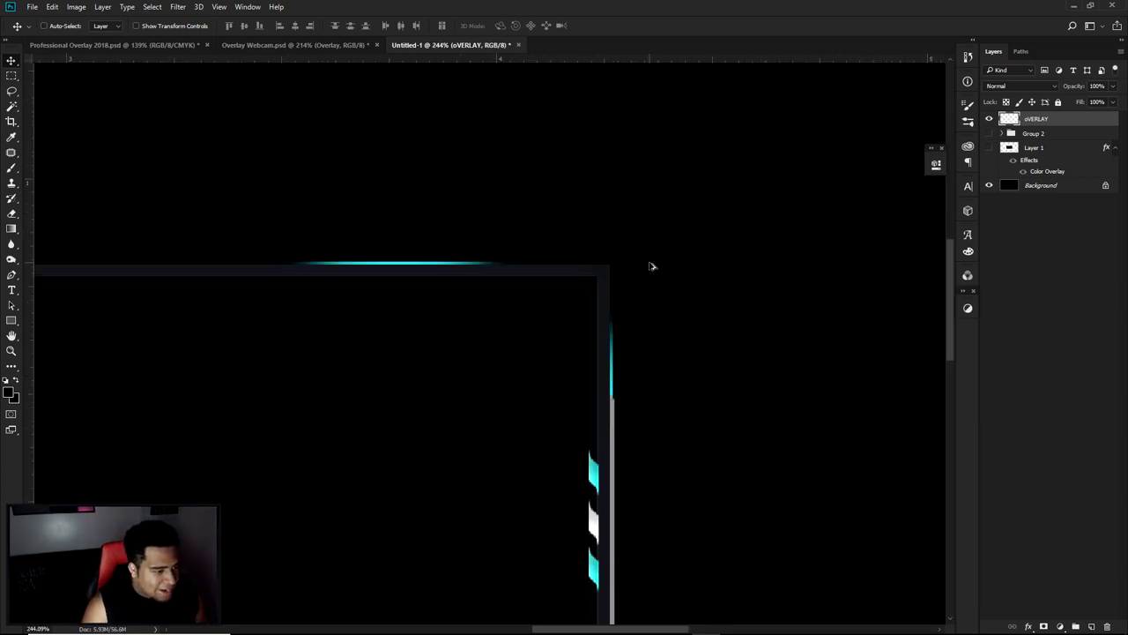
Drag the logo from Professional Overlay 2018.psd into Untitled-1 and nudge it onto the top-right corner
{"action": "left_click", "coordinate": [112, 43]}
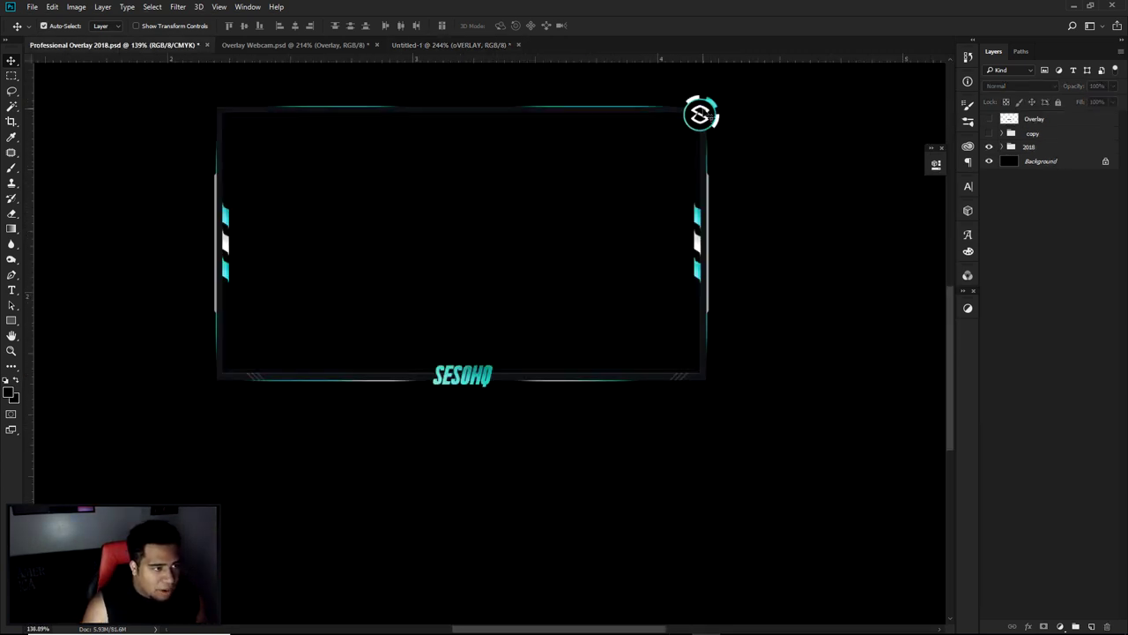
{"action": "left_click", "coordinate": [711, 116]}
{"action": "left_click_drag", "start_coordinate": [629, 183], "coordinate": [672, 280]}
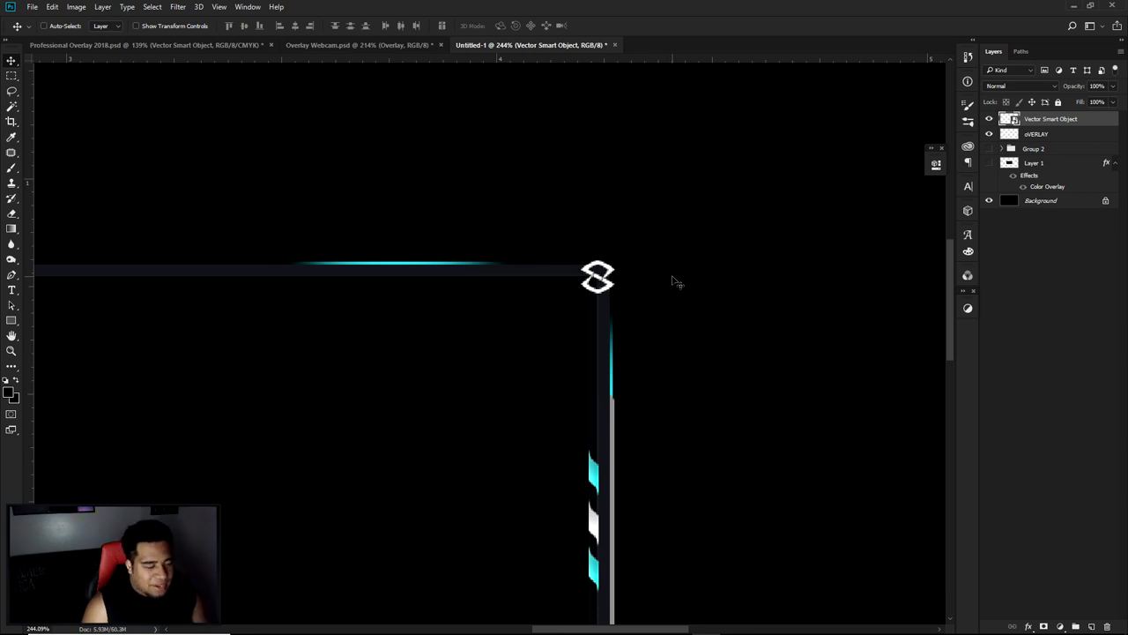
{"action": "key", "text": "Right"}
{"action": "key", "text": "Left"}
{"action": "key", "text": "Right"}
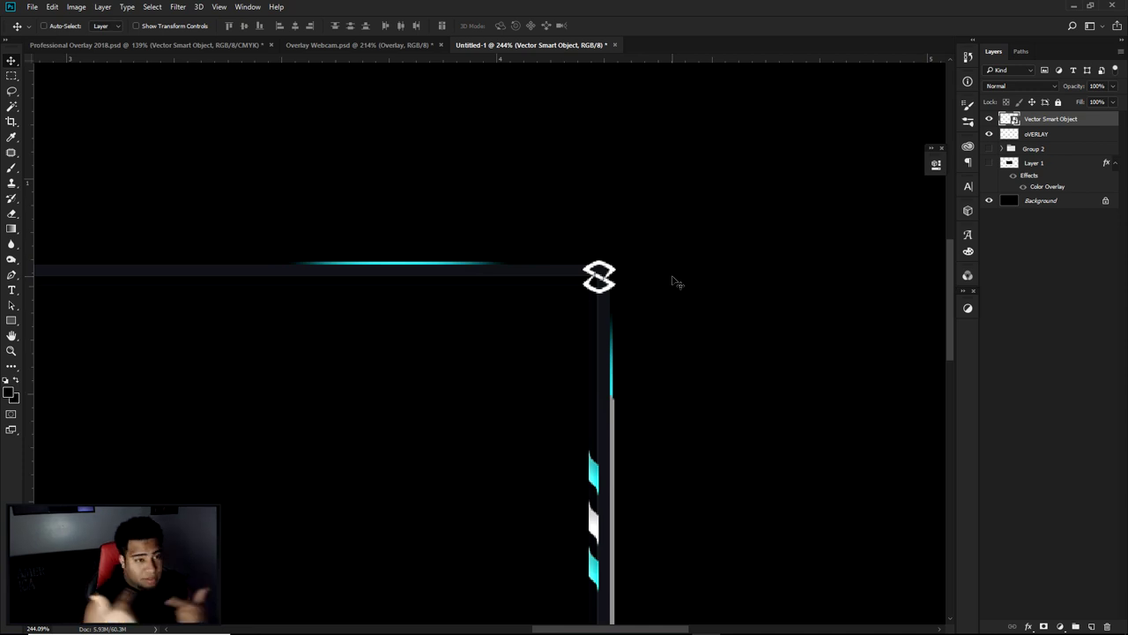
{"action": "scroll", "coordinate": [617, 294], "scroll_direction": "up", "scroll_amount": 3}
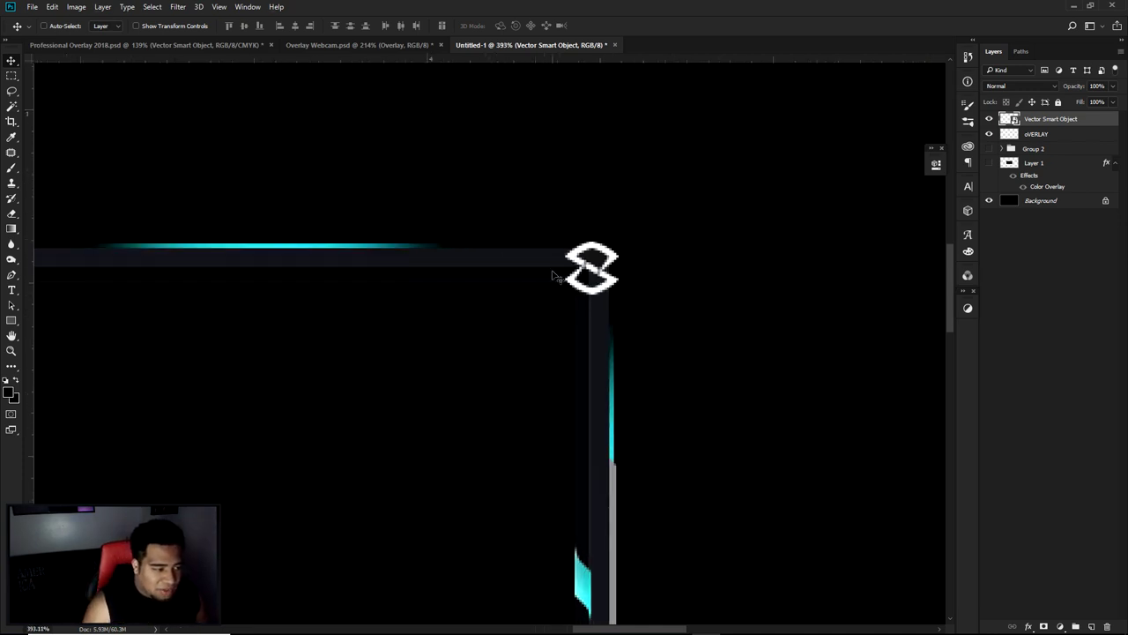
{"action": "left_click", "coordinate": [1039, 134]}
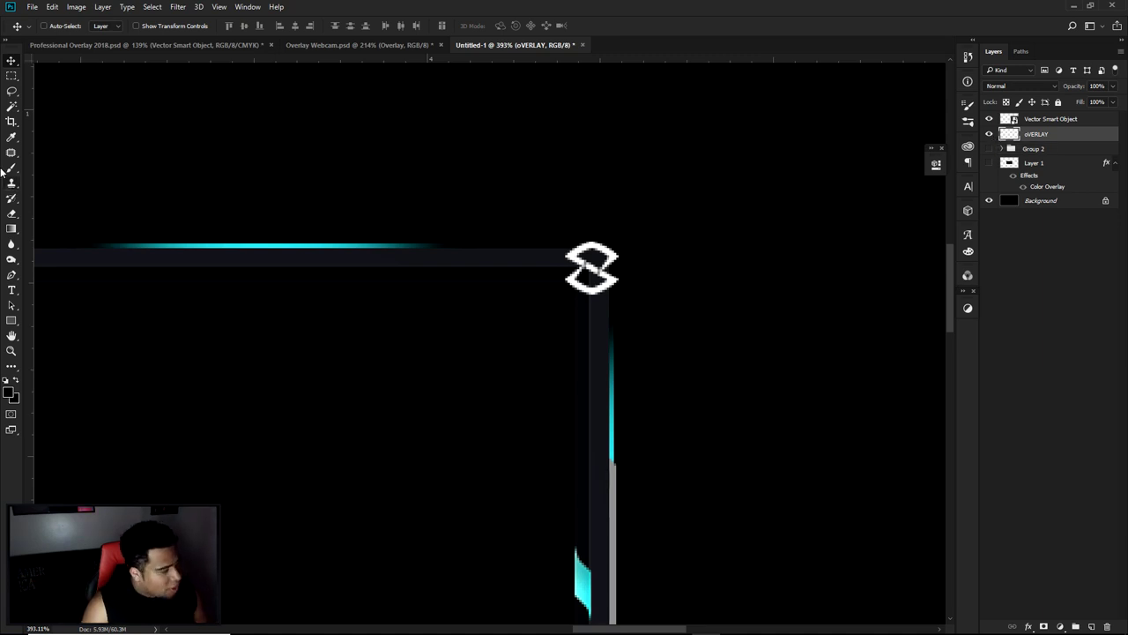
Draw an Ellipse 1 circle around the logo with a 1 px stroke and nudge it into place
{"action": "left_click", "coordinate": [12, 75]}
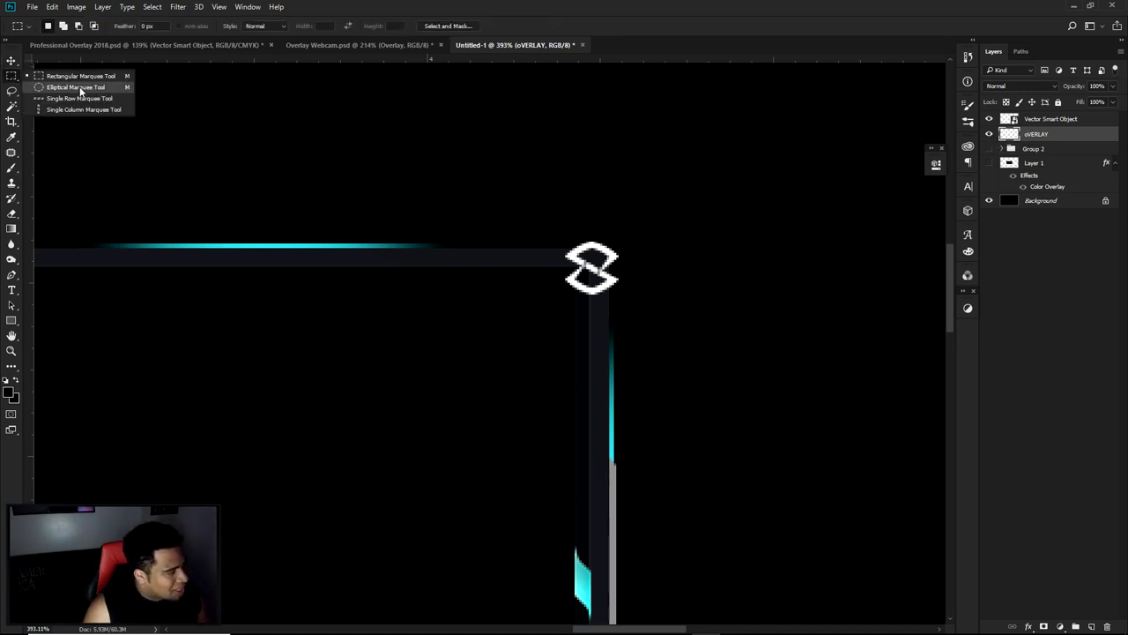
{"action": "left_click", "coordinate": [78, 87]}
{"action": "scroll", "coordinate": [560, 263], "scroll_direction": "up", "scroll_amount": 2}
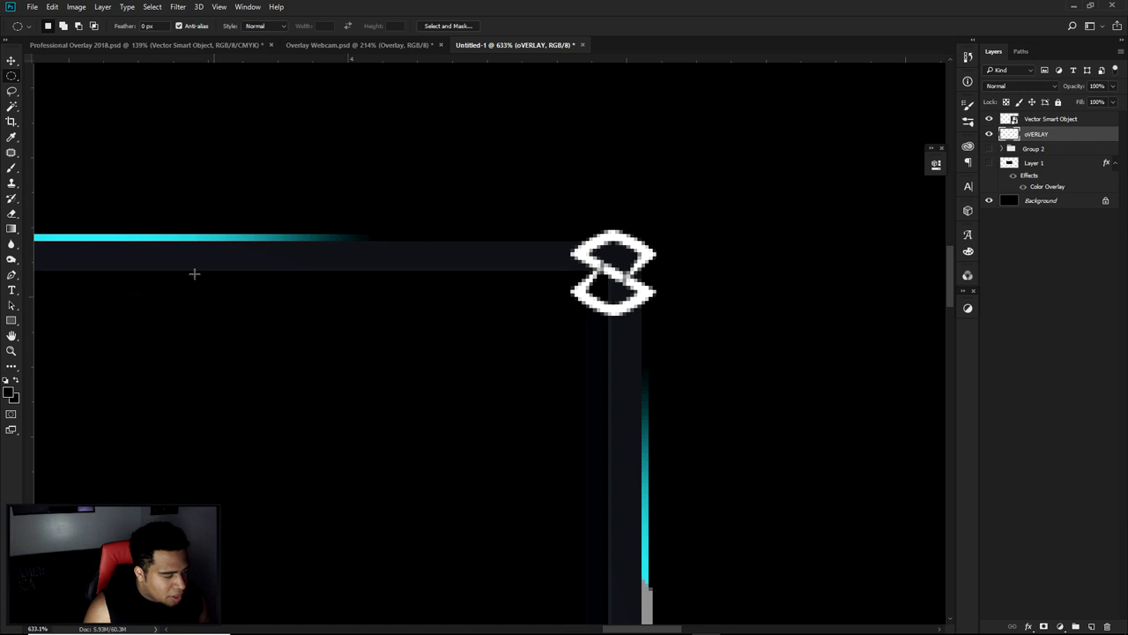
{"action": "left_click", "coordinate": [11, 320]}
{"action": "left_click", "coordinate": [62, 342]}
{"action": "key", "text": "ctrl"}
{"action": "key", "text": "ctrl"}
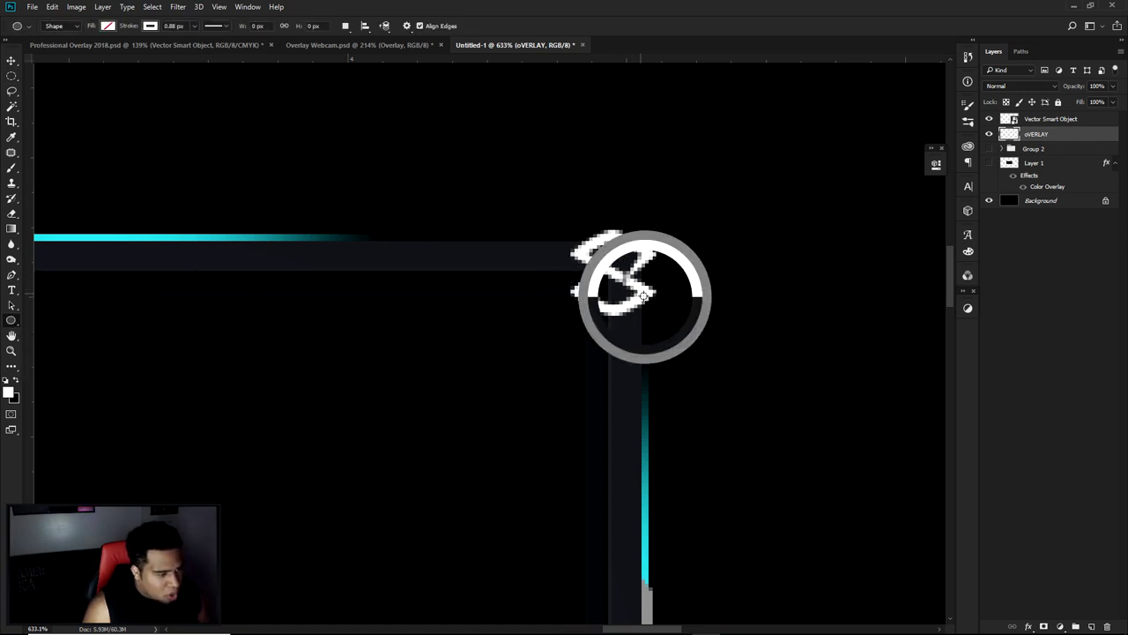
{"action": "left_click_drag", "start_coordinate": [615, 273], "coordinate": [678, 351]}
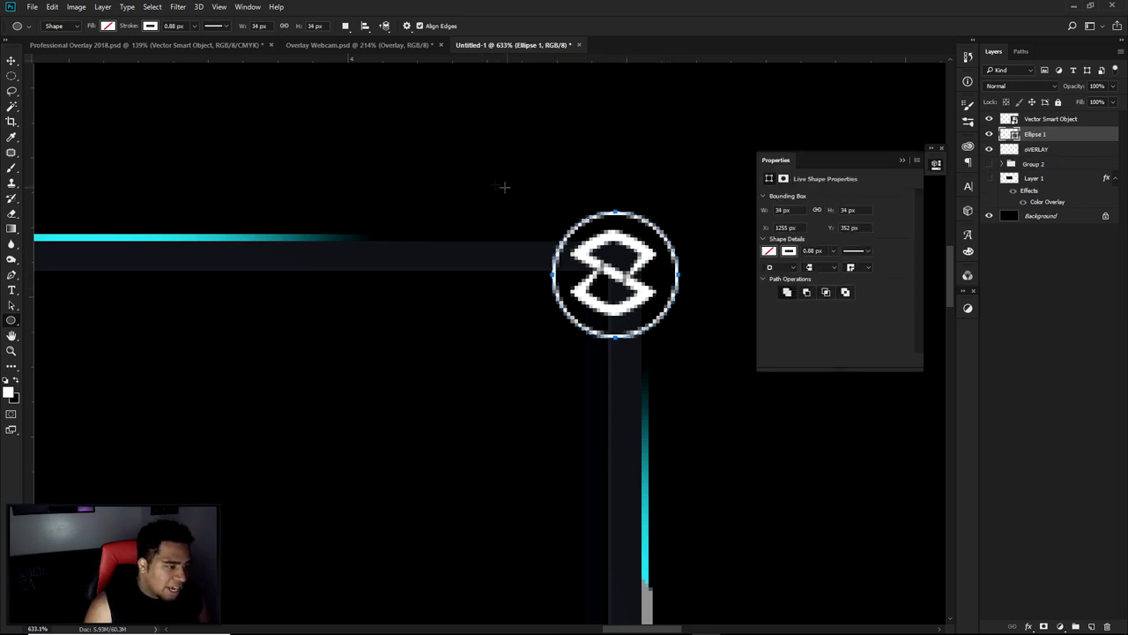
{"action": "left_click", "coordinate": [181, 26]}
{"action": "type", "text": "1"}
{"action": "key", "text": "Return"}
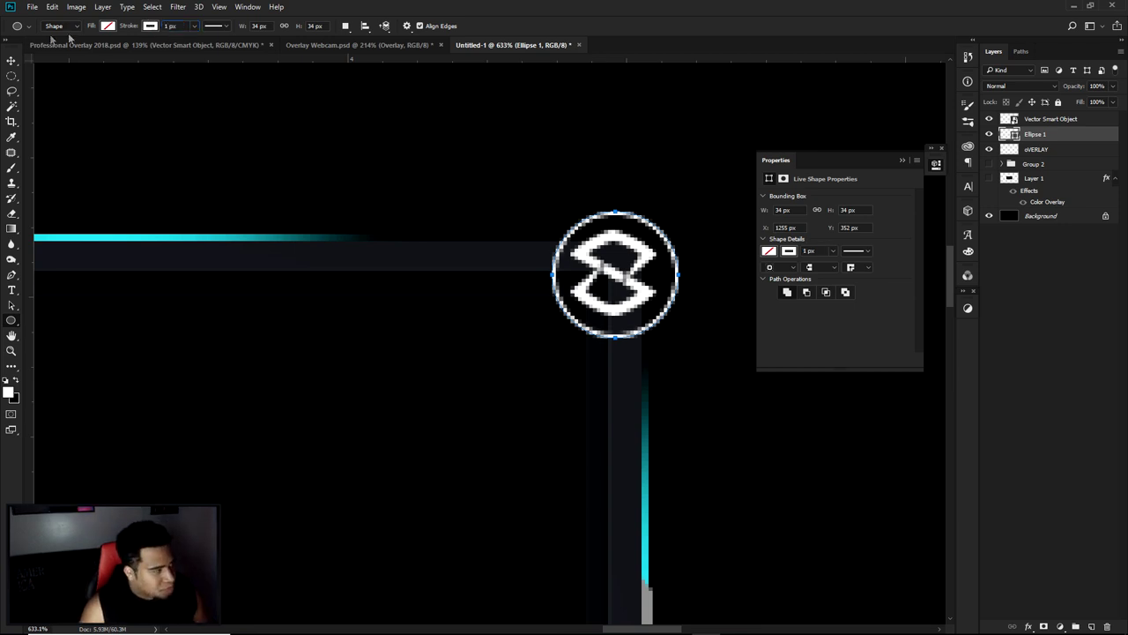
{"action": "left_click", "coordinate": [12, 60]}
{"action": "left_click_drag", "start_coordinate": [641, 225], "coordinate": [638, 224]}
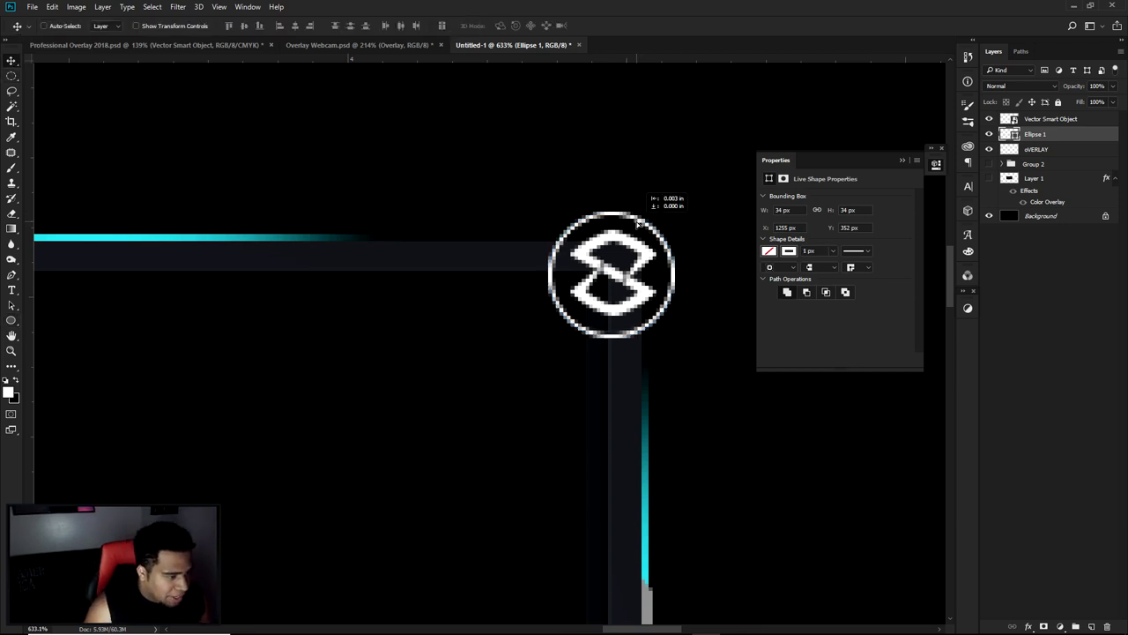
Shrink the Vector Smart Object logo slightly to fit inside the ring
{"action": "left_click", "coordinate": [639, 251], "text": "ctrl"}
{"action": "key", "text": "ctrl+t"}
{"action": "left_click_drag", "start_coordinate": [657, 227], "coordinate": [653, 231]}
{"action": "key", "text": "Return"}
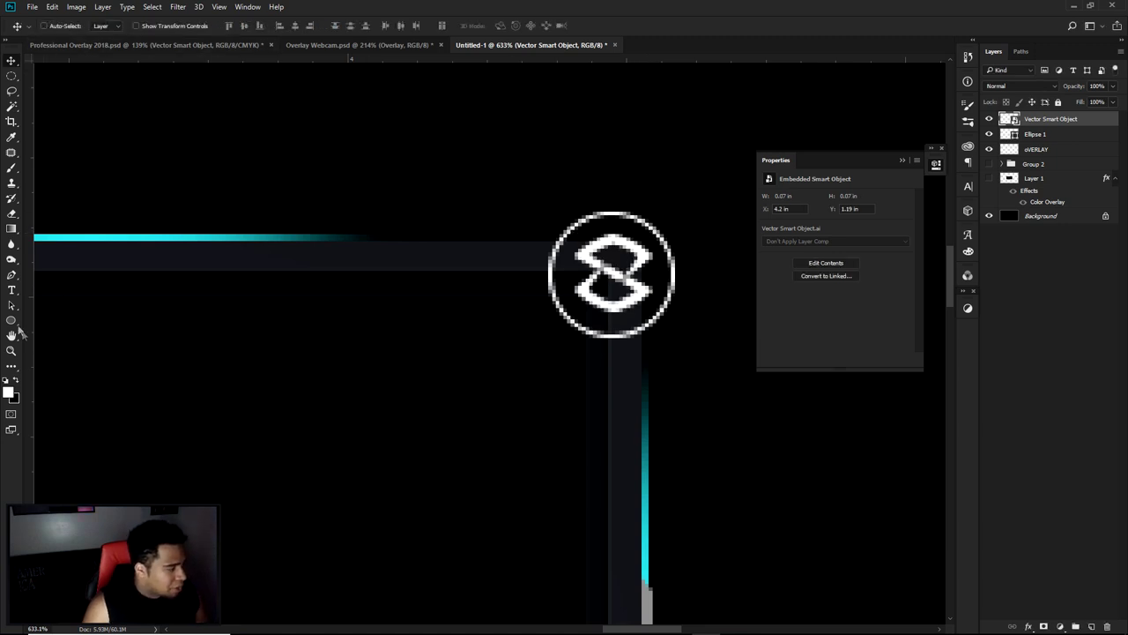
{"action": "left_click", "coordinate": [582, 231], "text": "ctrl"}
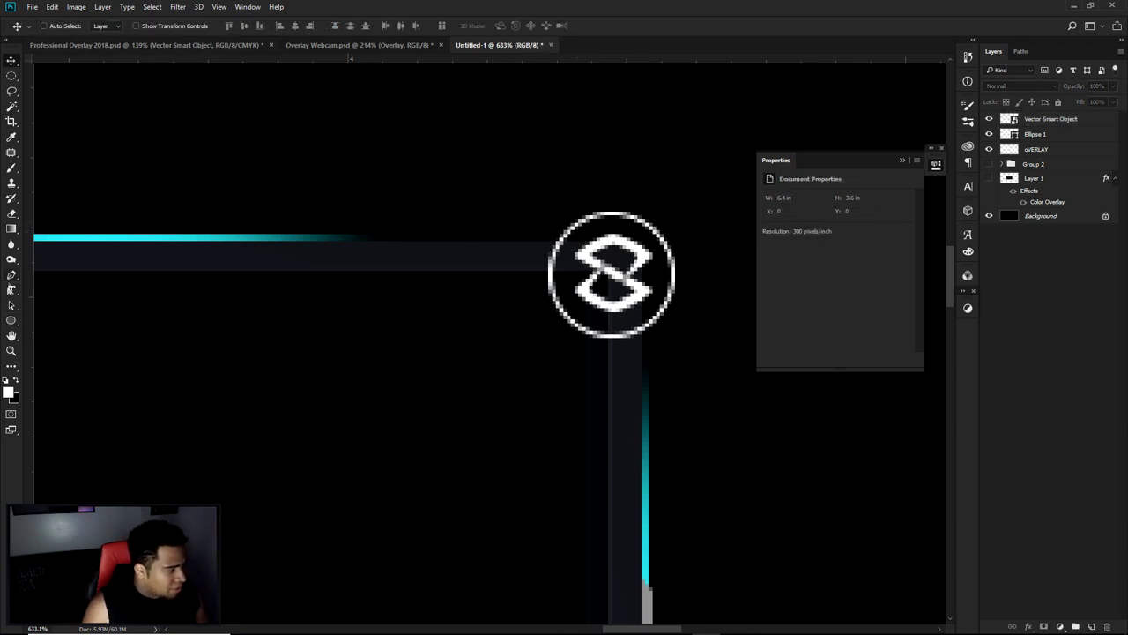
Set the Ellipse 1 ring's stroke colour to cyan
{"action": "key", "text": "u"}
{"action": "left_click", "coordinate": [107, 25]}
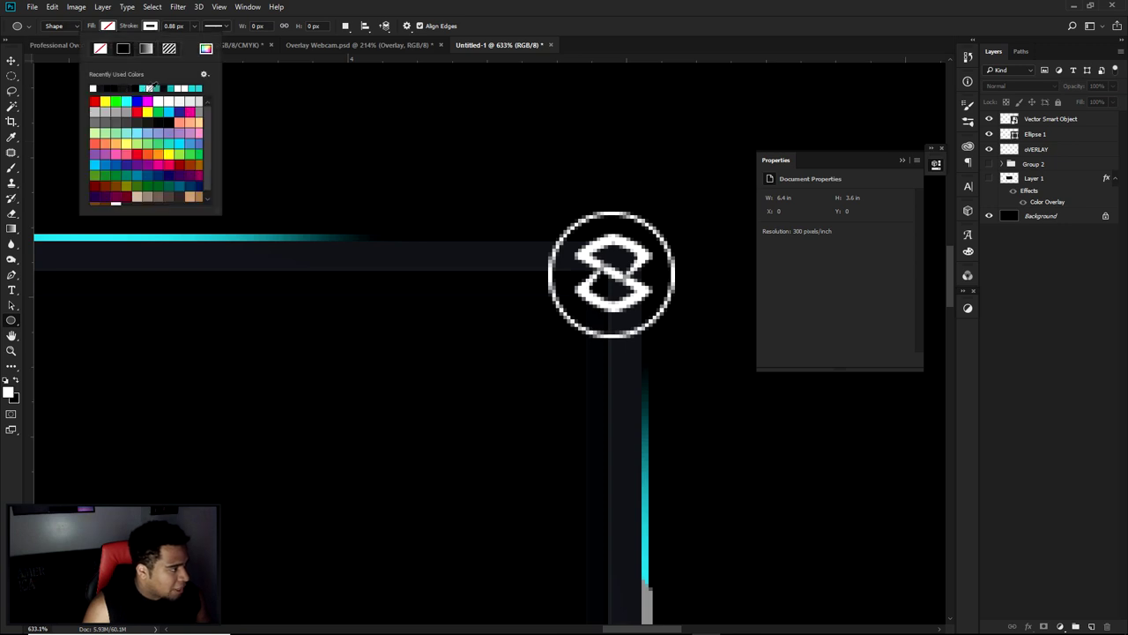
{"action": "left_click", "coordinate": [203, 87]}
{"action": "left_click", "coordinate": [203, 87]}
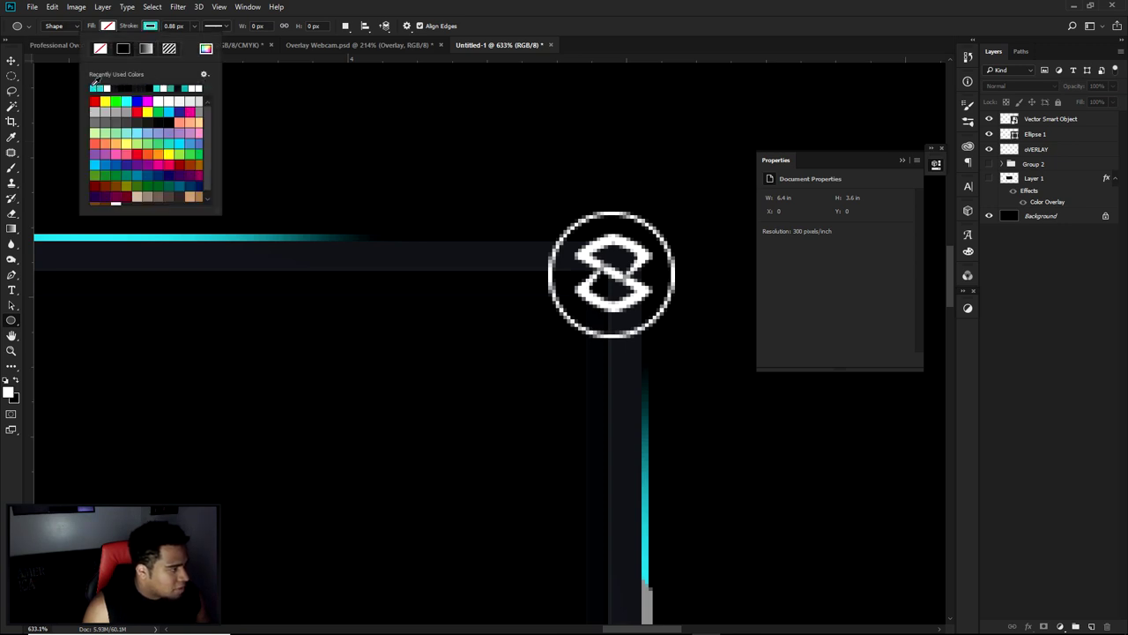
{"action": "left_click", "coordinate": [1032, 125]}
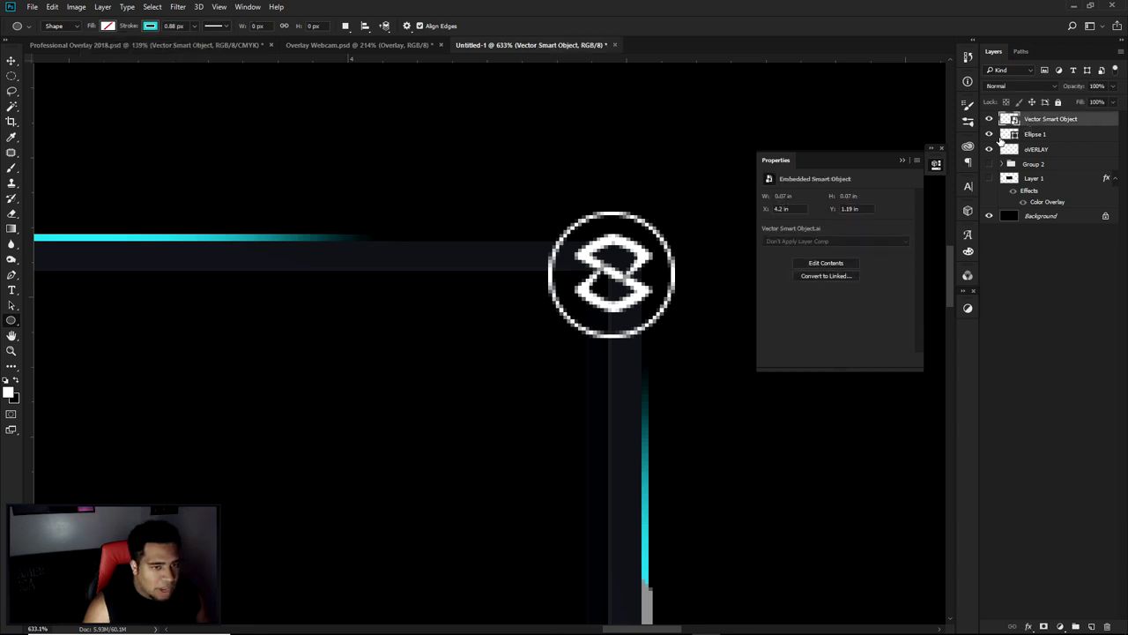
{"action": "left_click", "coordinate": [105, 26]}
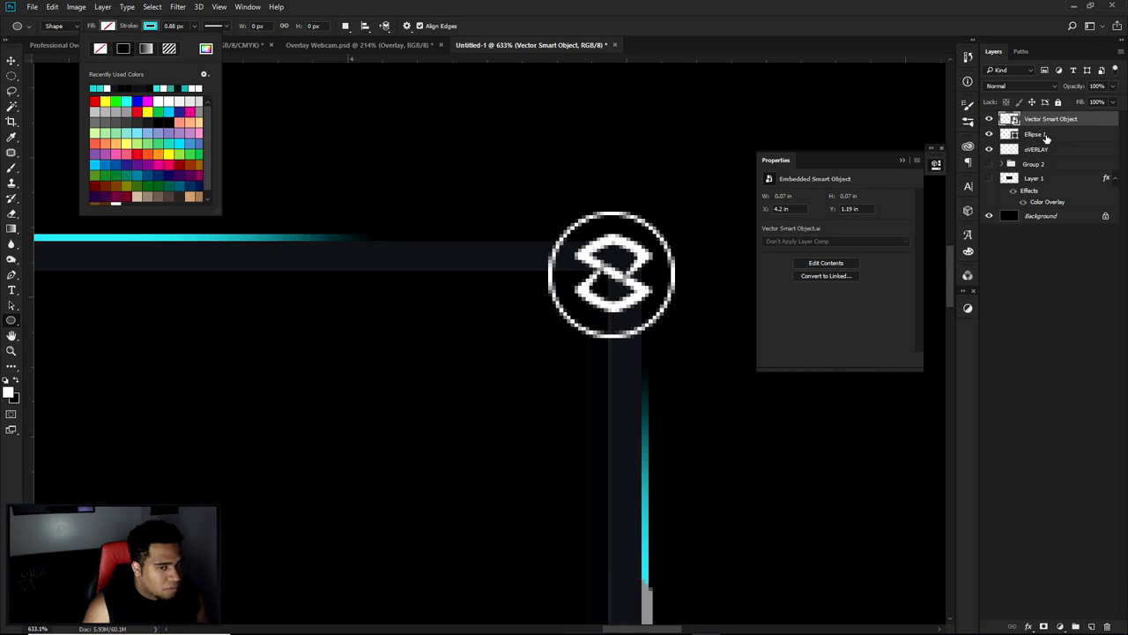
{"action": "left_click", "coordinate": [1038, 134]}
{"action": "left_click", "coordinate": [105, 26]}
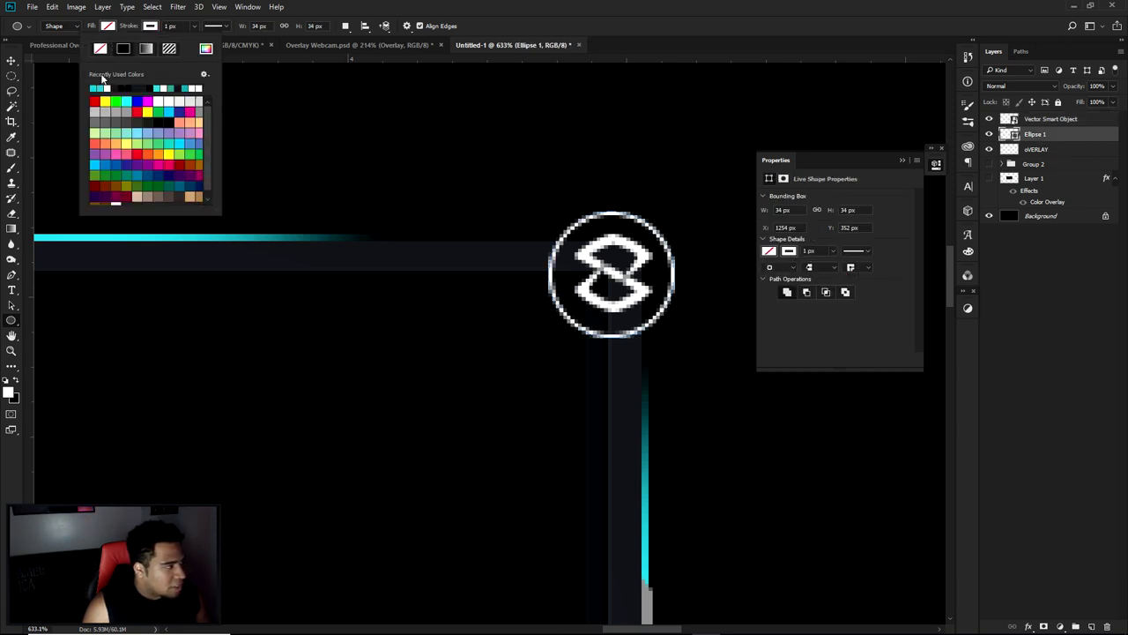
{"action": "left_click", "coordinate": [94, 88]}
{"action": "key", "text": "v"}
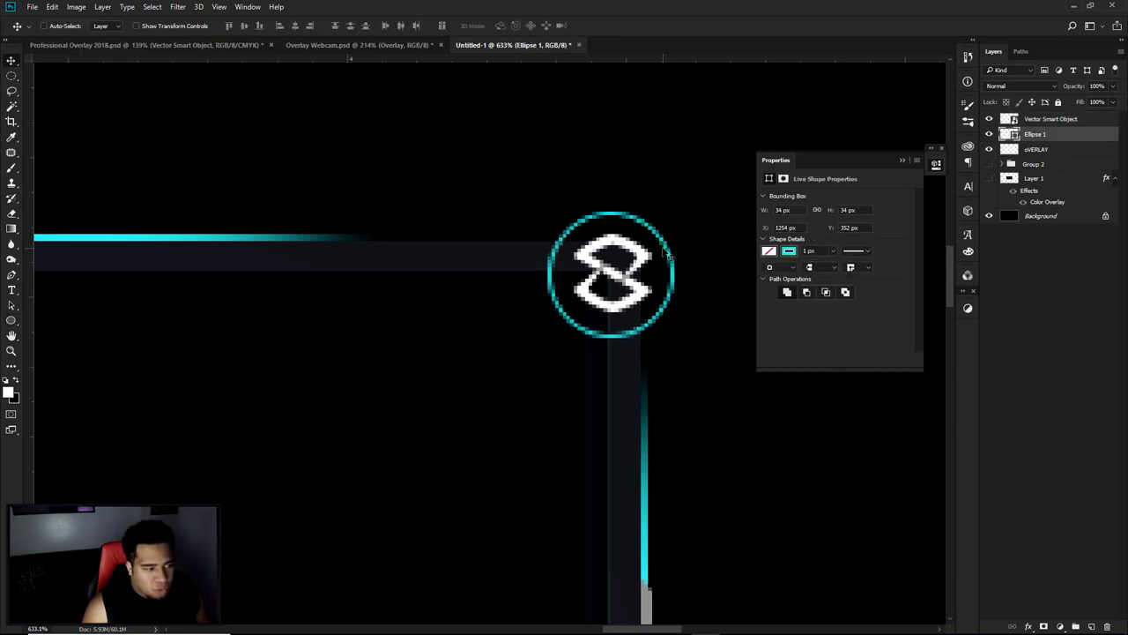
{"action": "left_click", "coordinate": [1047, 150]}
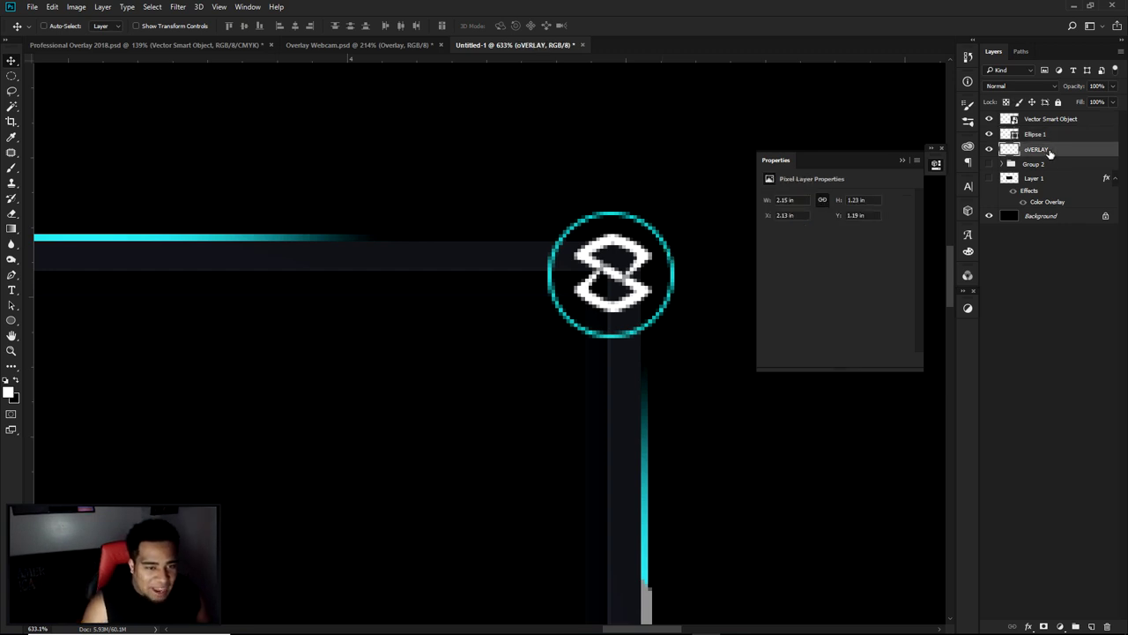
Make a circular elliptical marquee selection over the ring and collapse the properties panel
{"action": "left_click", "coordinate": [12, 76]}
{"action": "left_click_drag", "start_coordinate": [614, 276], "coordinate": [670, 342]}
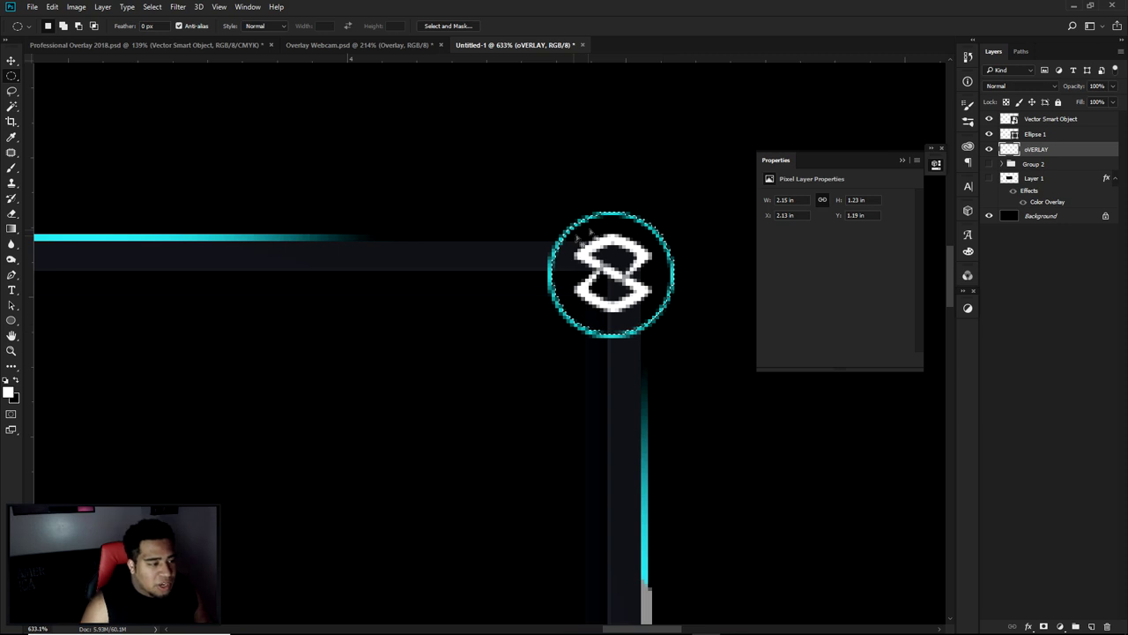
{"action": "scroll", "coordinate": [636, 261], "scroll_direction": "up", "scroll_amount": 4}
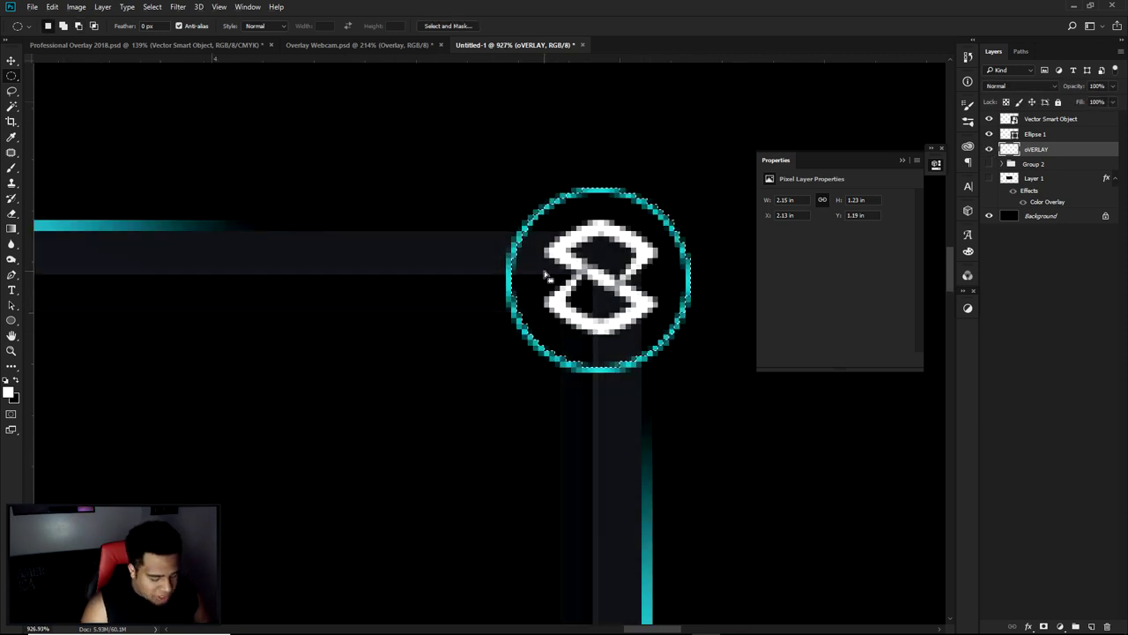
{"action": "left_click", "coordinate": [525, 208]}
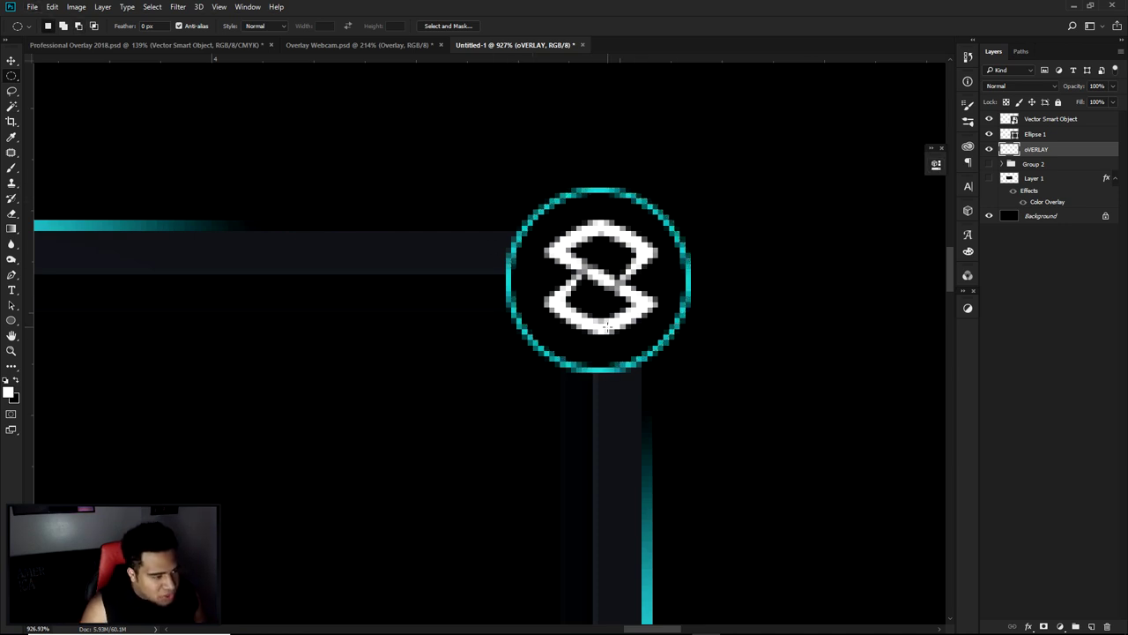
{"action": "scroll", "coordinate": [603, 294], "scroll_direction": "down", "scroll_amount": 10}
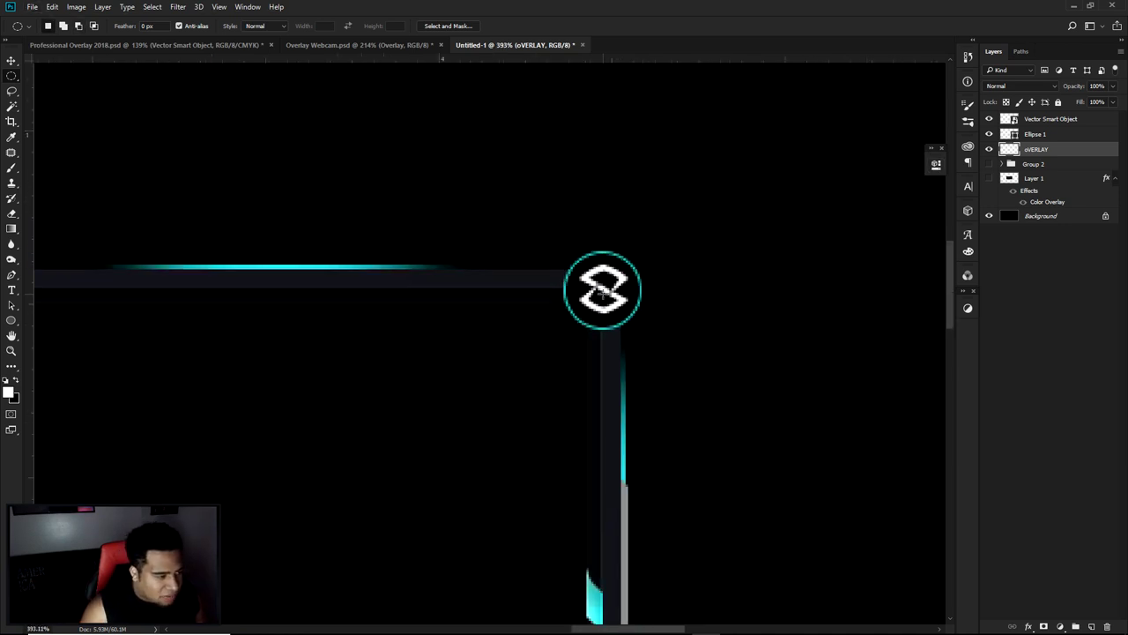
{"action": "scroll", "coordinate": [630, 290], "scroll_direction": "up", "scroll_amount": 5}
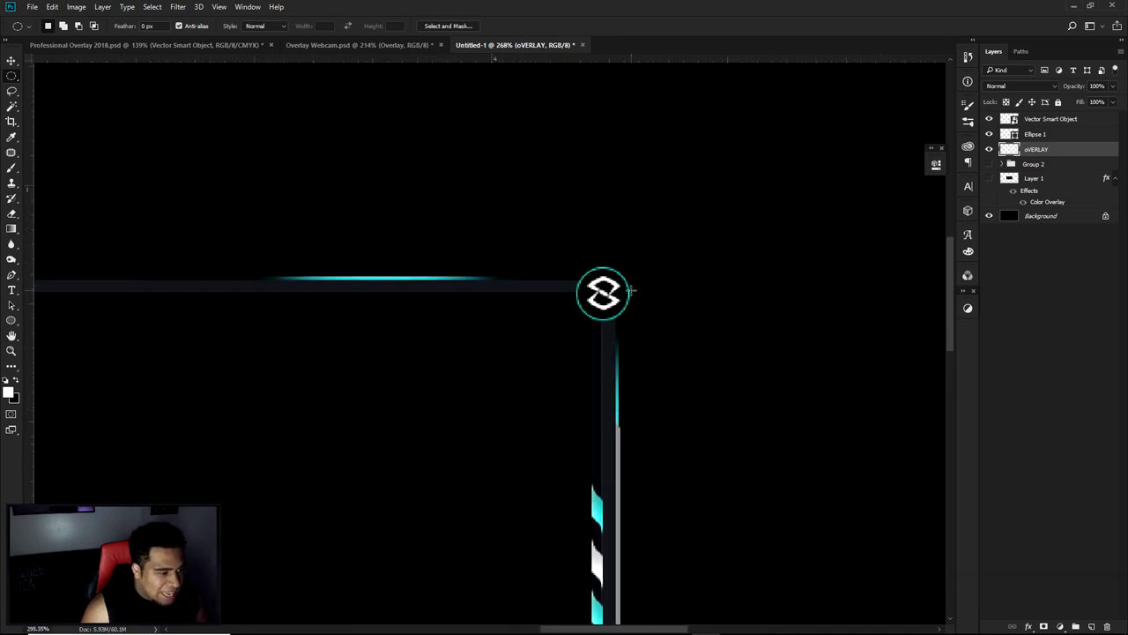
With the Ellipse Tool active, create Layer 7 between Ellipse 1 and oVERLAY
{"action": "left_click", "coordinate": [12, 317]}
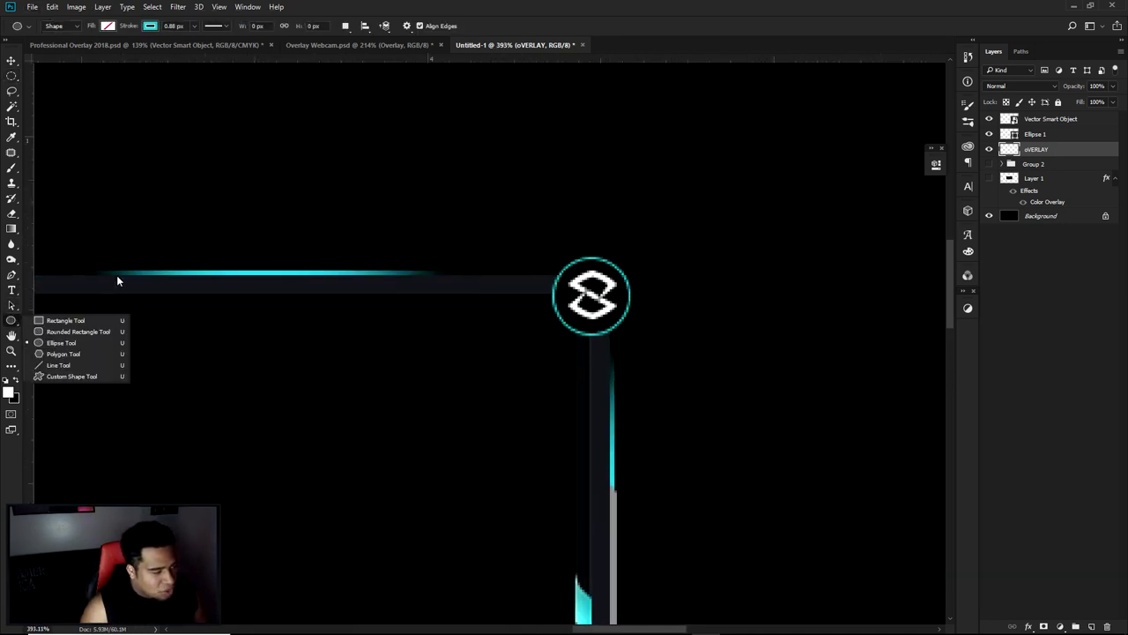
{"action": "left_click", "coordinate": [61, 342]}
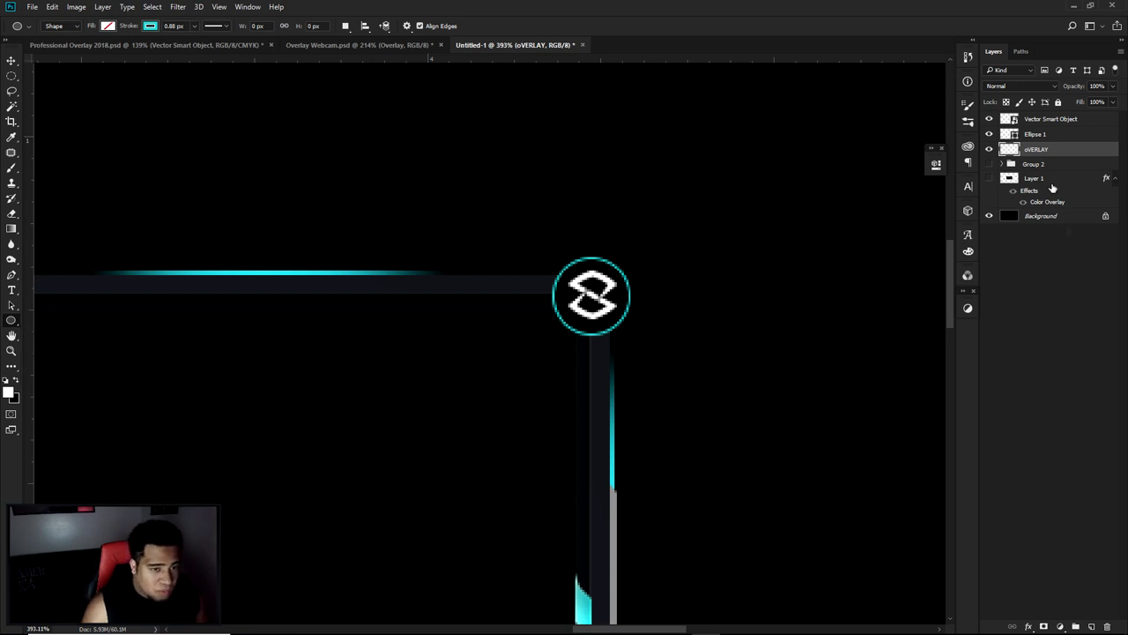
{"action": "left_click", "coordinate": [1091, 625]}
{"action": "scroll", "coordinate": [627, 283], "scroll_direction": "up", "scroll_amount": 4}
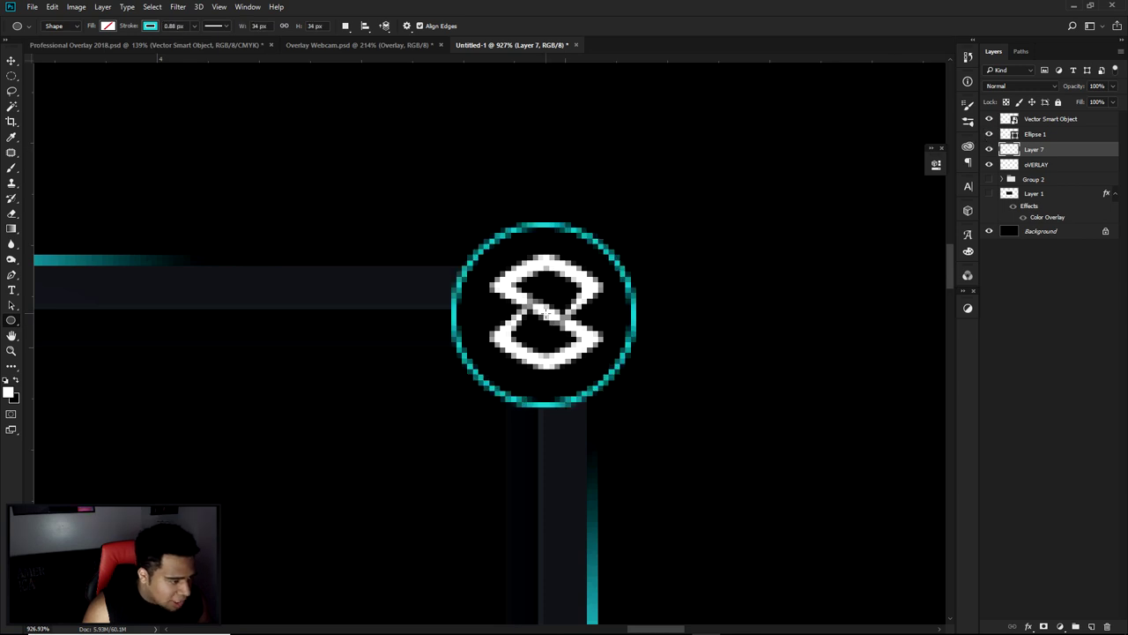
Draw a larger circle around the logo ring and nudge it slightly down
{"action": "key", "text": "x"}
{"action": "left_click_drag", "start_coordinate": [545, 310], "coordinate": [741, 430]}
{"action": "key", "text": "v"}
{"action": "left_click_drag", "start_coordinate": [589, 315], "coordinate": [581, 317]}
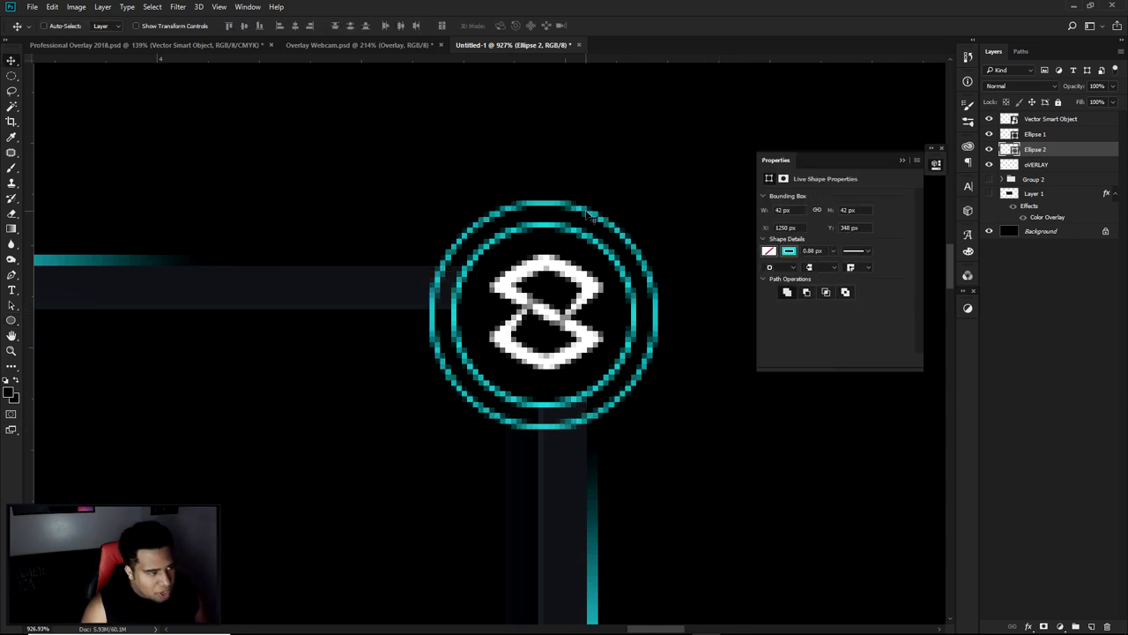
Make the outer ring's stroke dashed, briefly trying dotted first
{"action": "left_click", "coordinate": [12, 320]}
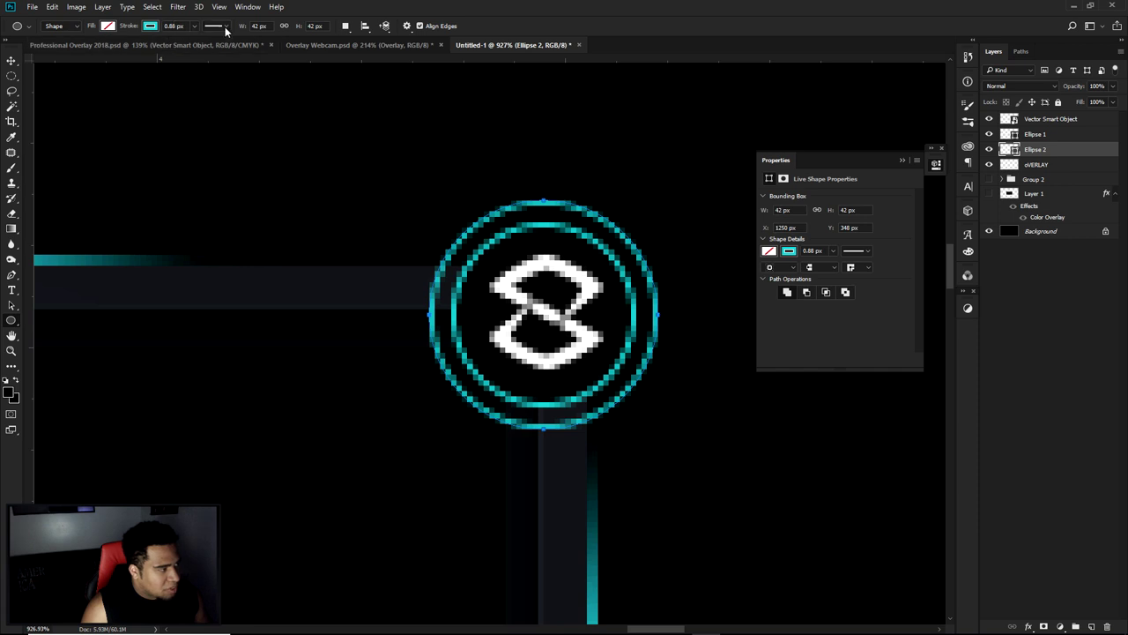
{"action": "left_click", "coordinate": [225, 27]}
{"action": "left_click", "coordinate": [200, 81]}
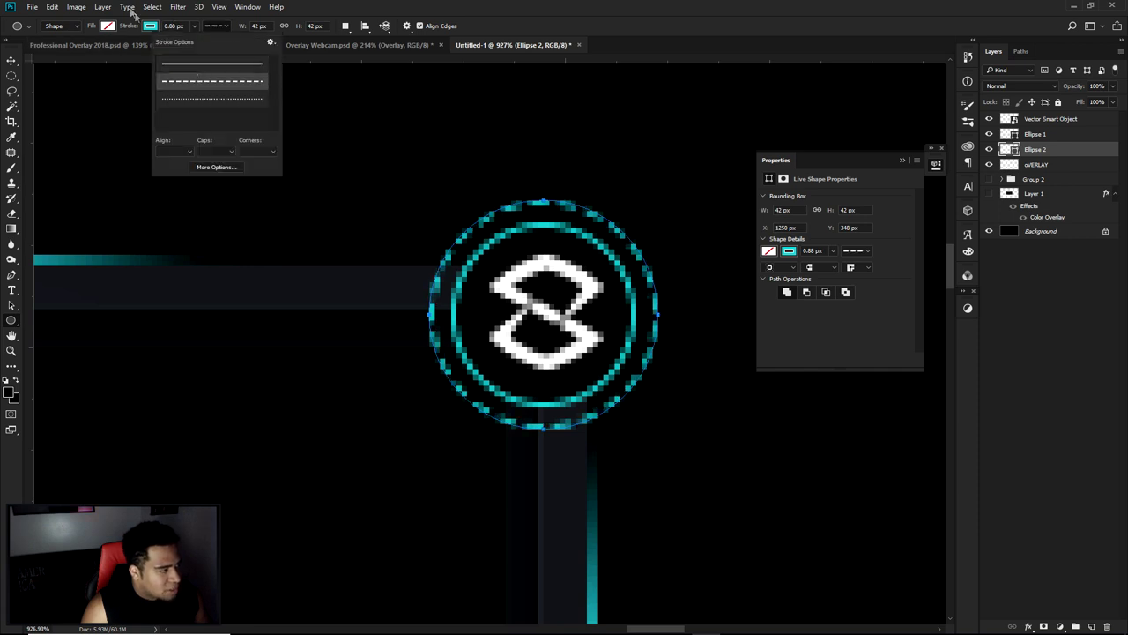
{"action": "left_click", "coordinate": [187, 105]}
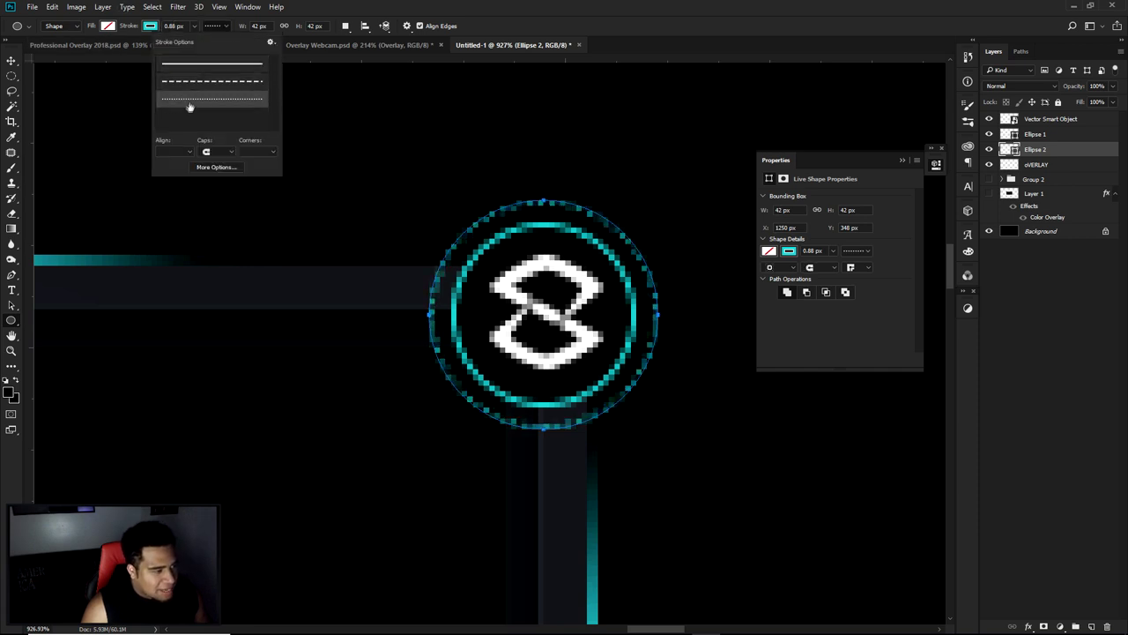
{"action": "left_click", "coordinate": [200, 81]}
Set the ring's stroke width to 2 px
{"action": "left_click", "coordinate": [194, 25]}
{"action": "mouse_move", "coordinate": [196, 37]}
{"action": "left_mouse_down"}
{"action": "mouse_move", "coordinate": [211, 40]}
{"action": "mouse_move", "coordinate": [198, 45]}
{"action": "left_mouse_up"}
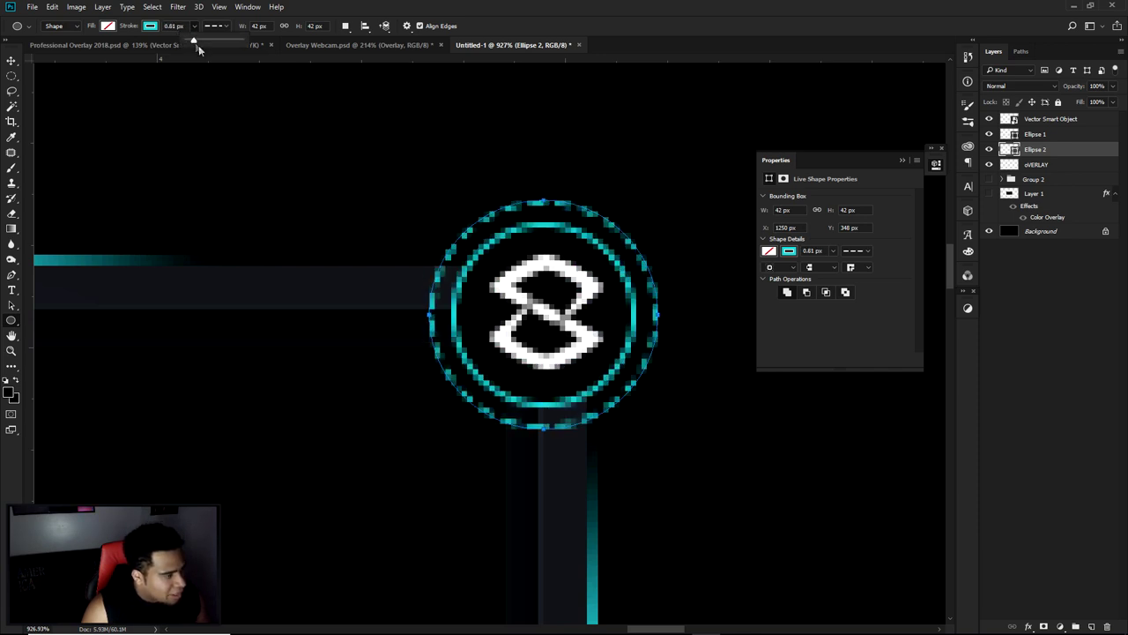
{"action": "left_click", "coordinate": [176, 27]}
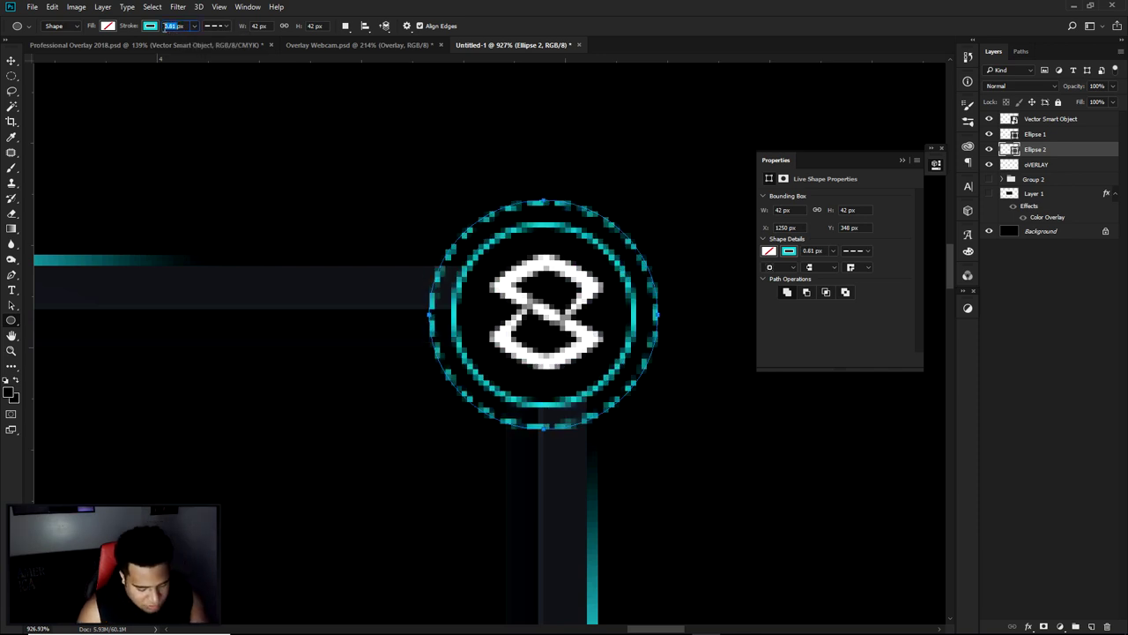
{"action": "type", "text": "2"}
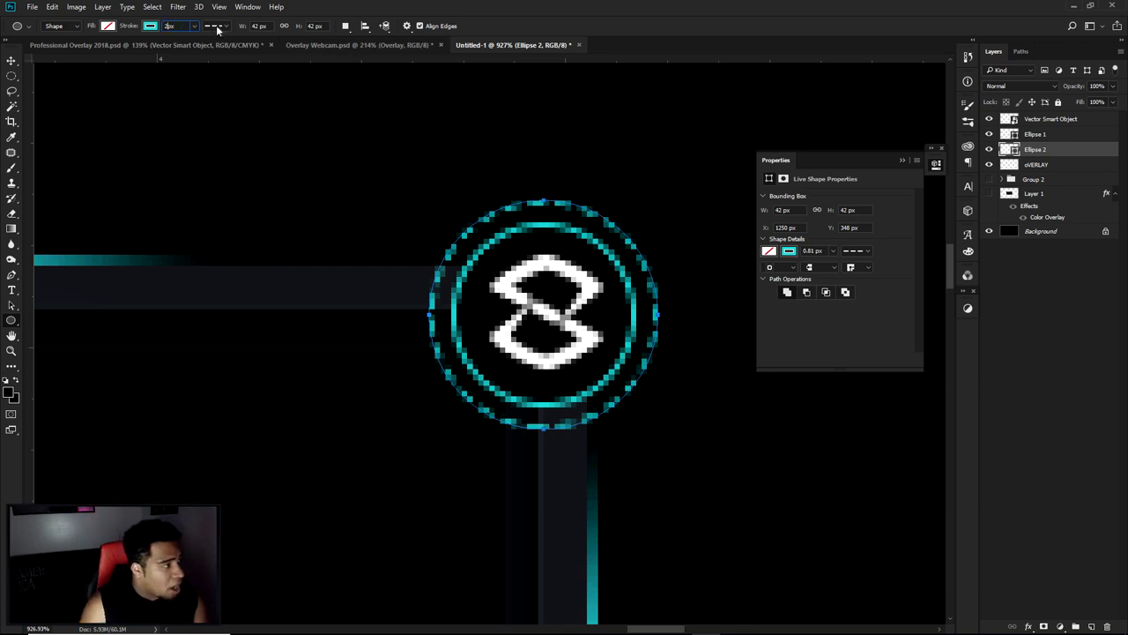
{"action": "key", "text": "Return"}
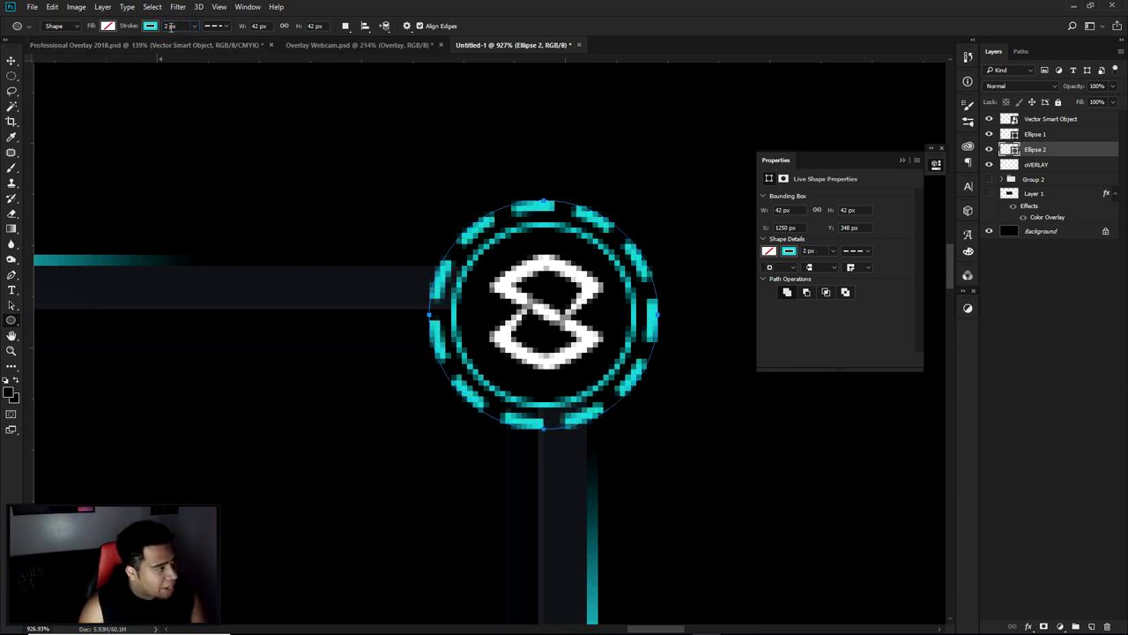
{"action": "left_click", "coordinate": [542, 180]}
{"action": "left_click", "coordinate": [608, 243]}
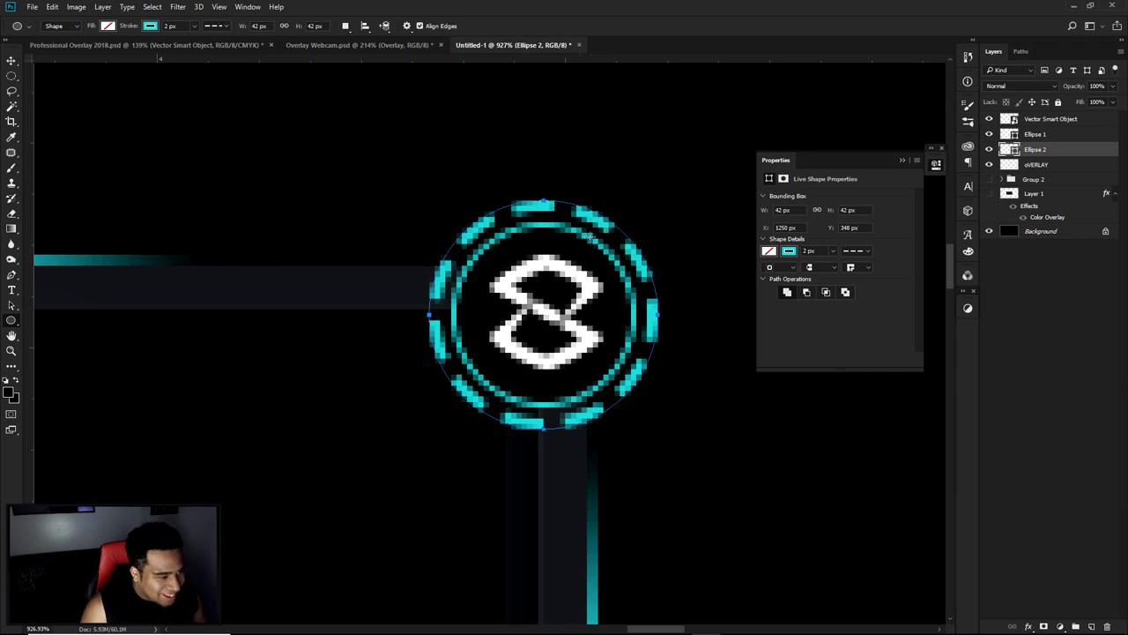
Enlarge the dashed ring, thicken its stroke to 4 px, then start shrinking it slightly
{"action": "key", "text": "ctrl+t"}
{"action": "left_click_drag", "start_coordinate": [659, 201], "coordinate": [683, 180]}
{"action": "key", "text": "Return"}
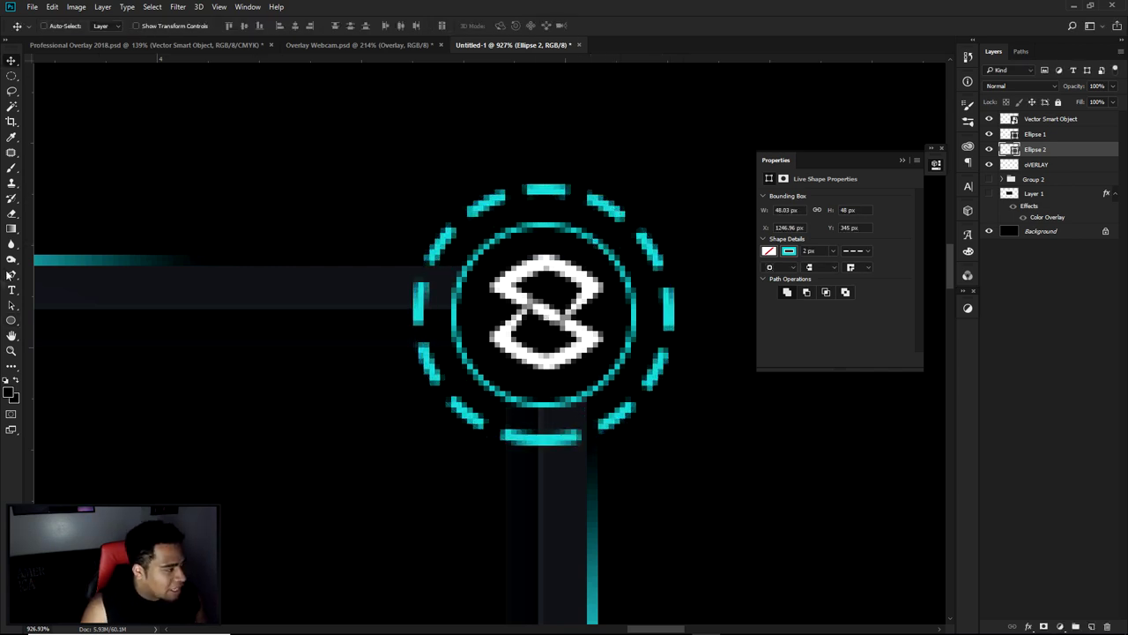
{"action": "left_click", "coordinate": [11, 320]}
{"action": "left_click", "coordinate": [170, 26]}
{"action": "type", "text": "4"}
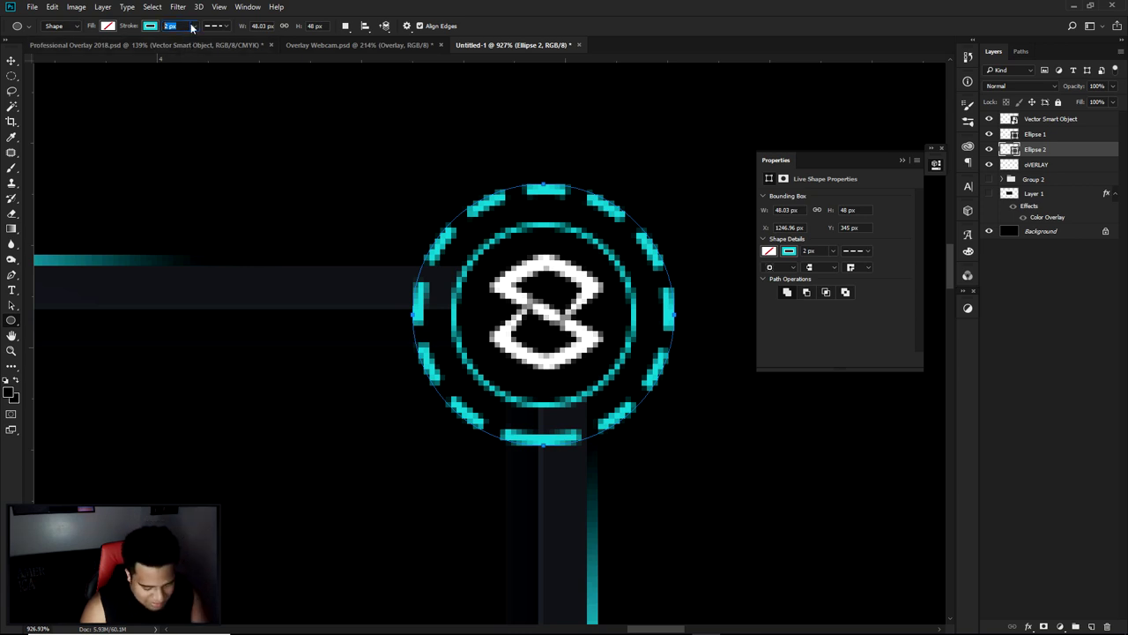
{"action": "key", "text": "Return"}
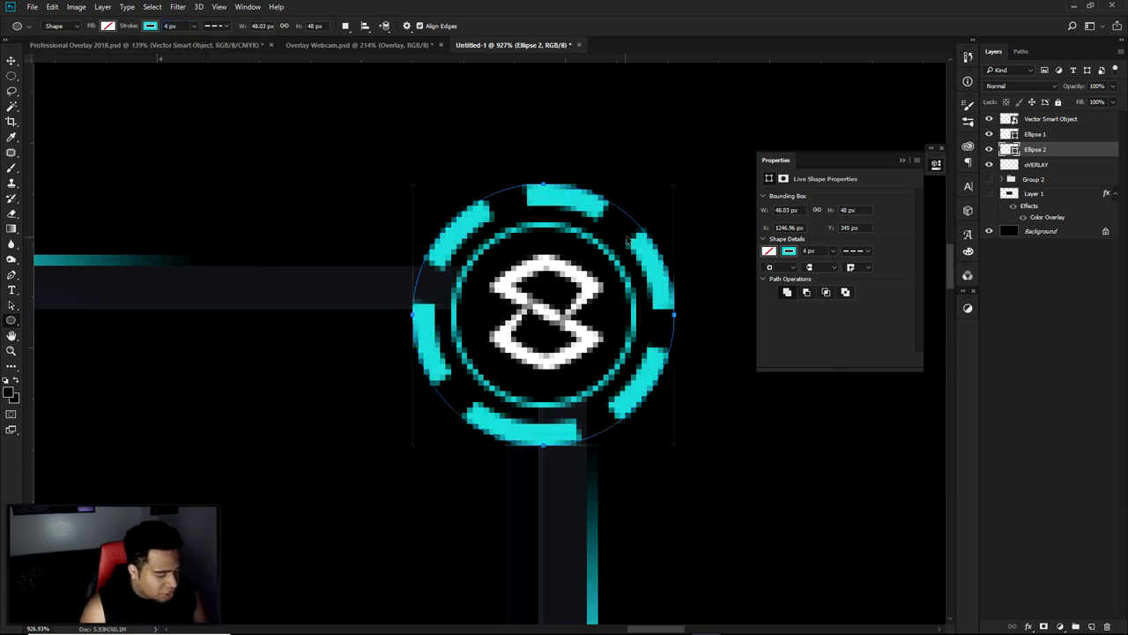
{"action": "key", "text": "ctrl+t"}
{"action": "left_click_drag", "start_coordinate": [675, 183], "coordinate": [663, 195]}
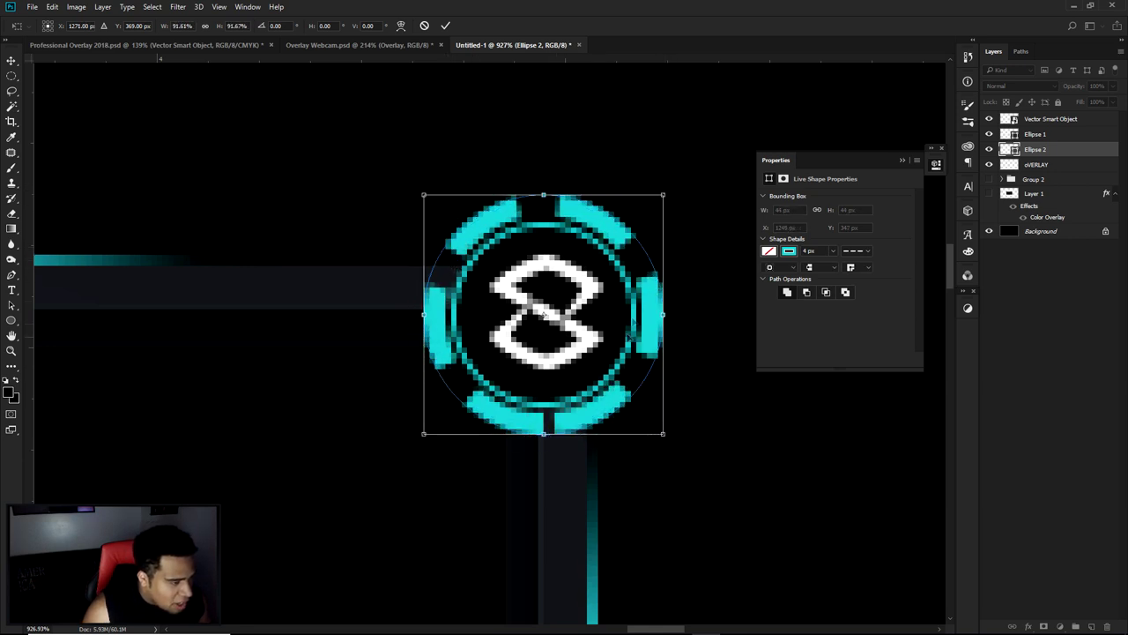
Shrink the dashed ring to hug the logo and rasterize the Ellipse 2 layer
{"action": "left_click_drag", "start_coordinate": [662, 194], "coordinate": [656, 199]}
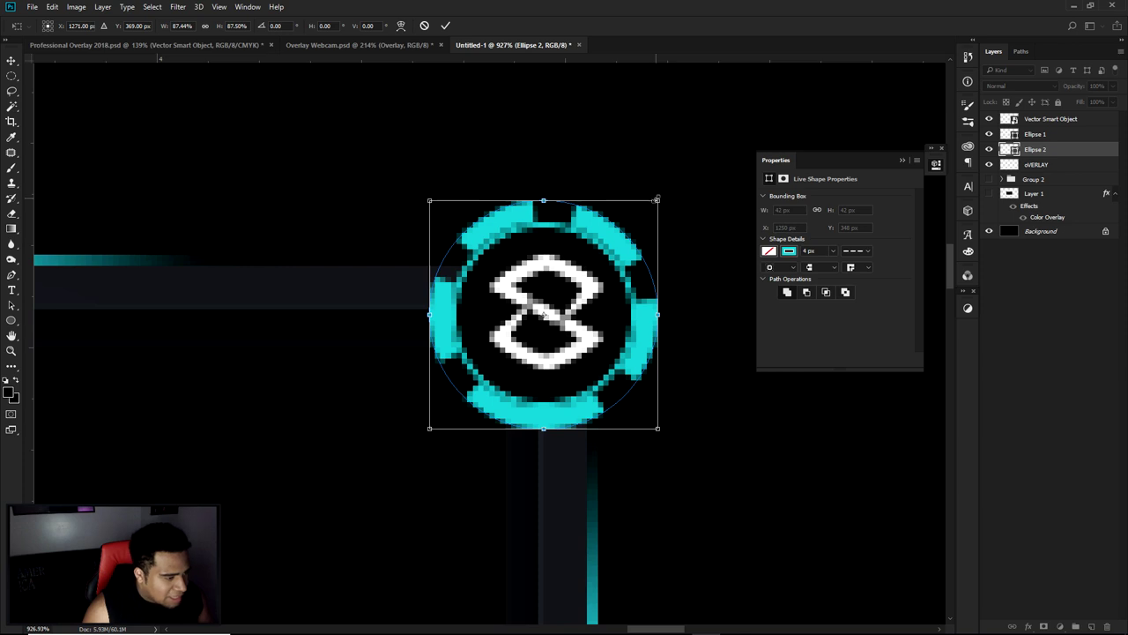
{"action": "key", "text": "Return"}
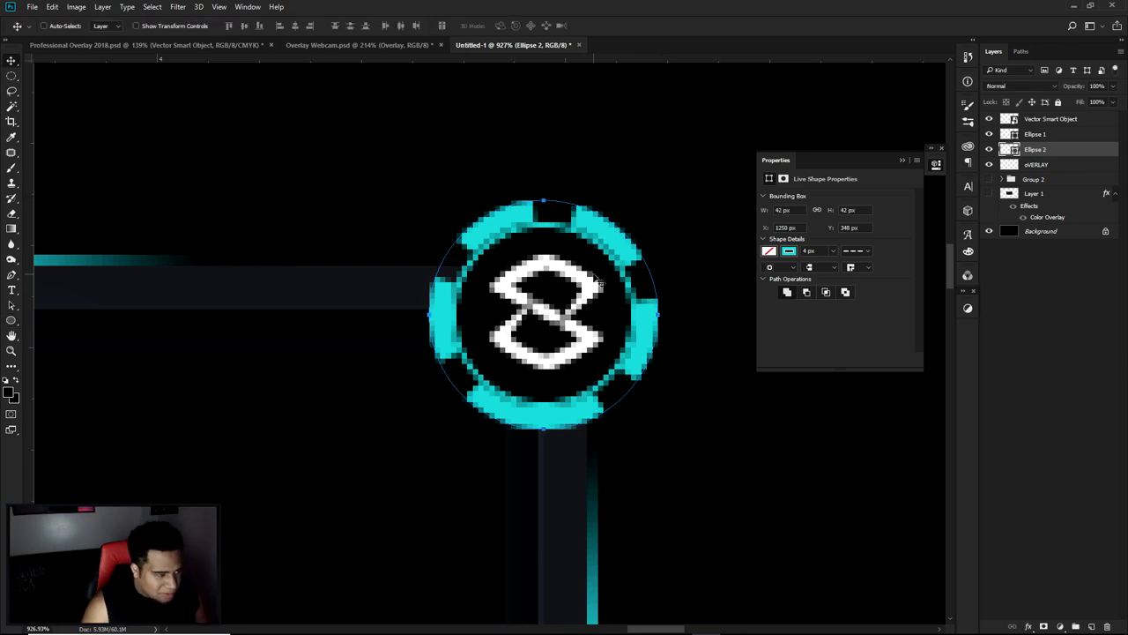
{"action": "right_click", "coordinate": [1055, 147]}
{"action": "left_click", "coordinate": [926, 257]}
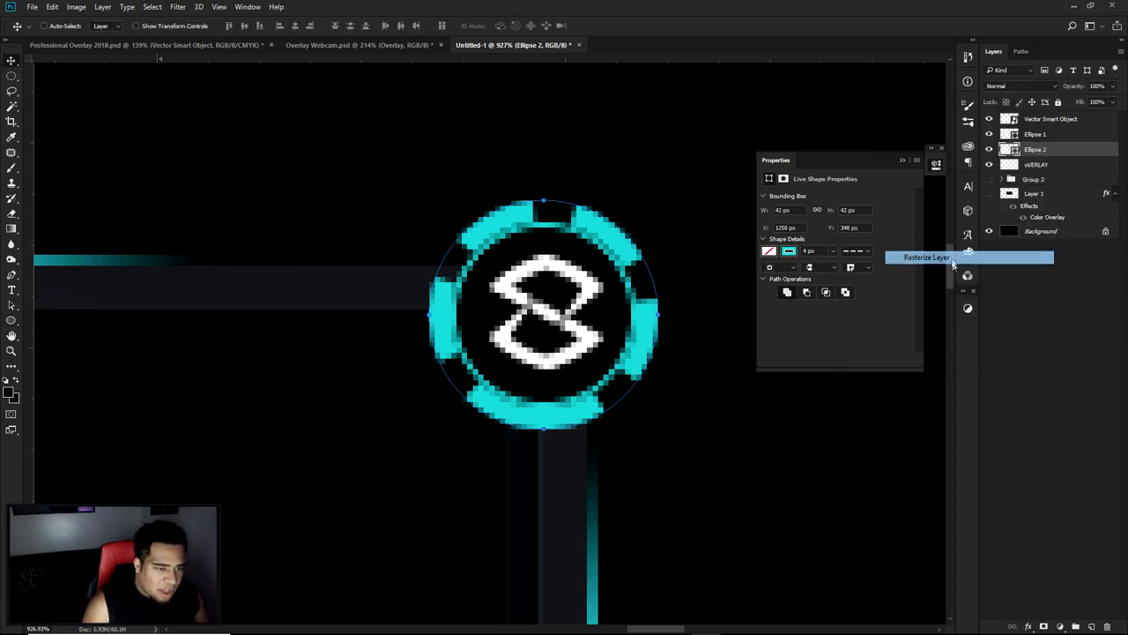
Erase the ring's left and bottom dashes with a smaller, harder eraser
{"action": "key", "text": "e"}
{"action": "mouse_move", "coordinate": [501, 329]}
{"action": "left_mouse_down"}
{"action": "mouse_move", "coordinate": [373, 318]}
{"action": "mouse_move", "coordinate": [462, 423]}
{"action": "mouse_move", "coordinate": [467, 415]}
{"action": "left_mouse_up"}
{"action": "mouse_move", "coordinate": [415, 315]}
{"action": "left_mouse_down"}
{"action": "mouse_move", "coordinate": [466, 381]}
{"action": "mouse_move", "coordinate": [535, 418]}
{"action": "mouse_move", "coordinate": [538, 388]}
{"action": "left_mouse_up"}
{"action": "scroll", "coordinate": [539, 401], "scroll_direction": "down", "scroll_amount": 10}
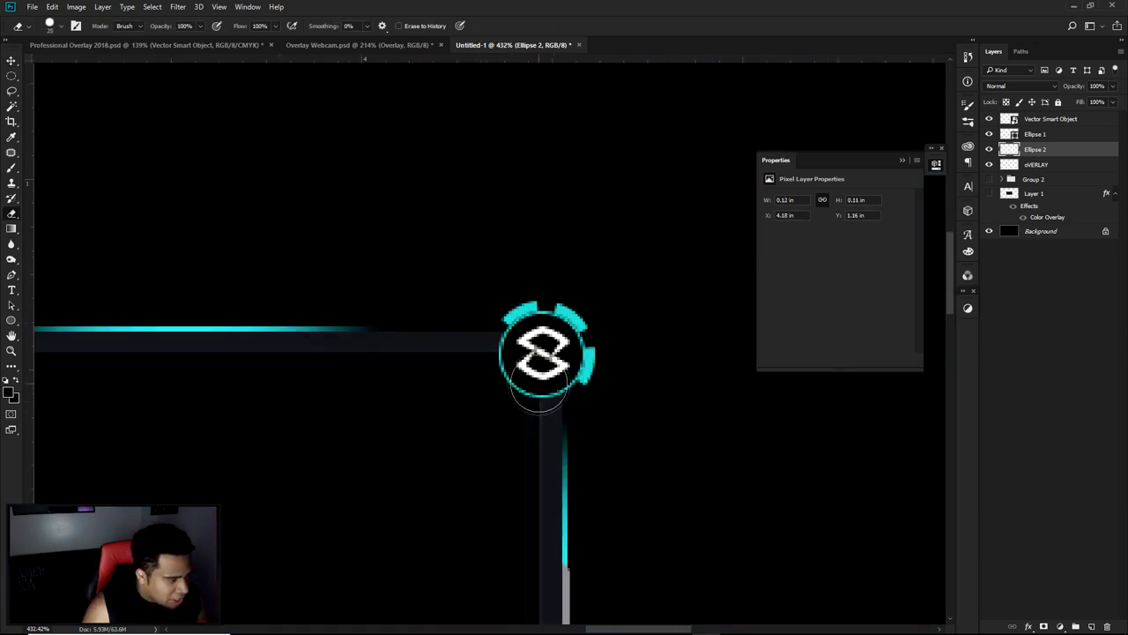
Close the Properties panel and zoom out to see the whole overlay frame centred
{"action": "key", "text": "v"}
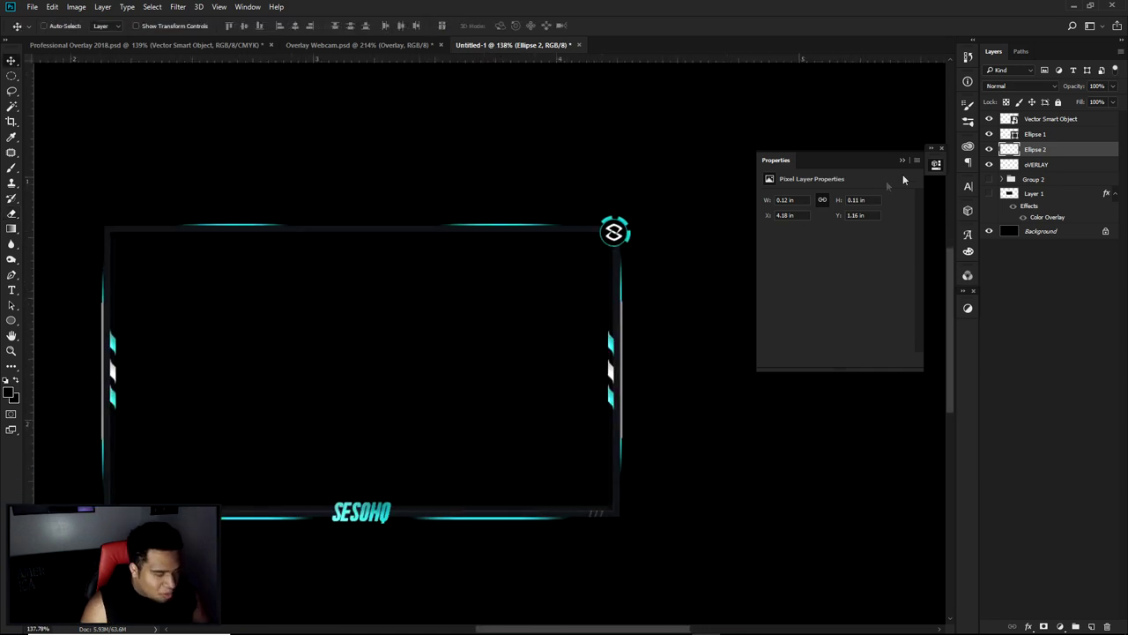
{"action": "left_click", "coordinate": [936, 163]}
{"action": "scroll", "coordinate": [540, 304], "scroll_direction": "down", "scroll_amount": 1}
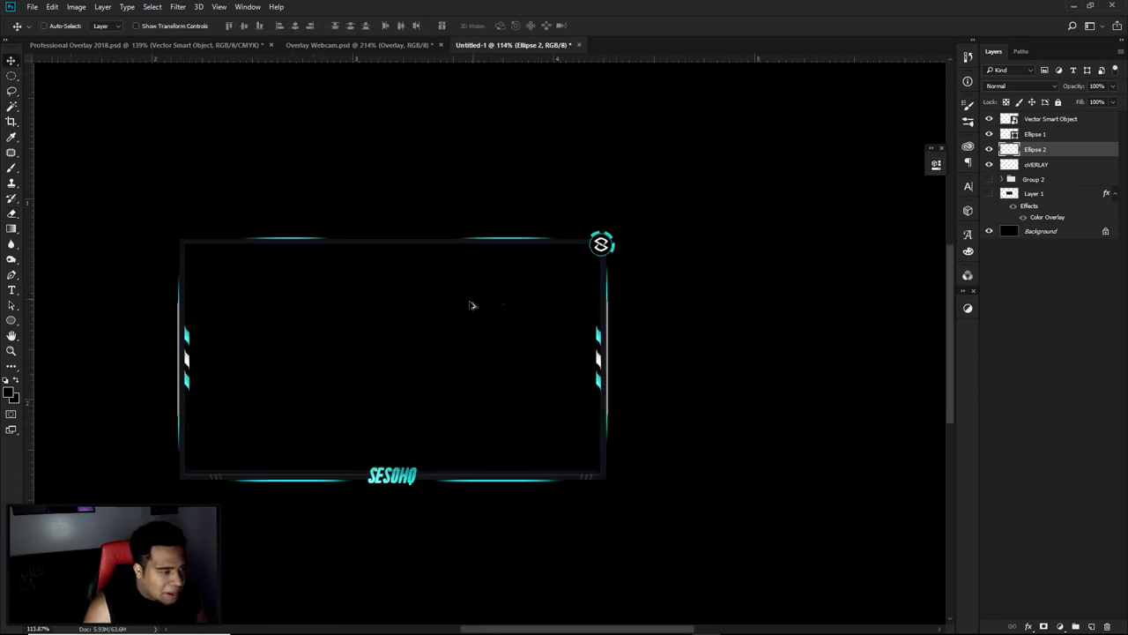
{"action": "left_click_drag", "start_coordinate": [459, 308], "coordinate": [540, 285]}
{"action": "scroll", "coordinate": [541, 284], "scroll_direction": "down", "scroll_amount": 1}
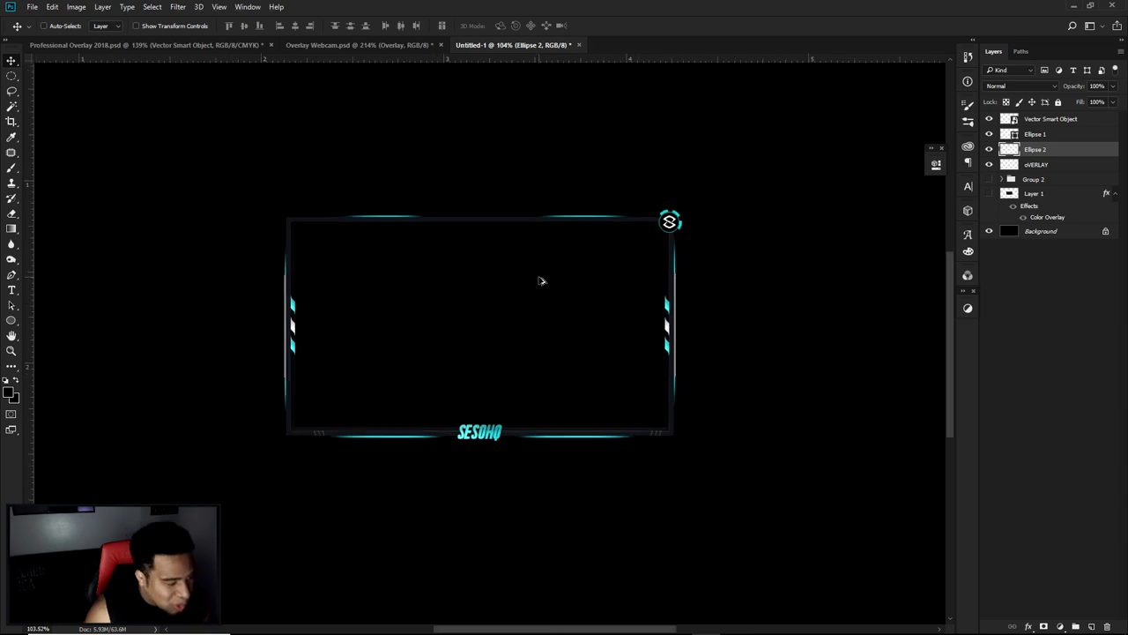
Compare against Professional Overlay 2018.psd and Overlay Webcam.psd, ending back on Untitled-1
{"action": "left_click", "coordinate": [161, 44]}
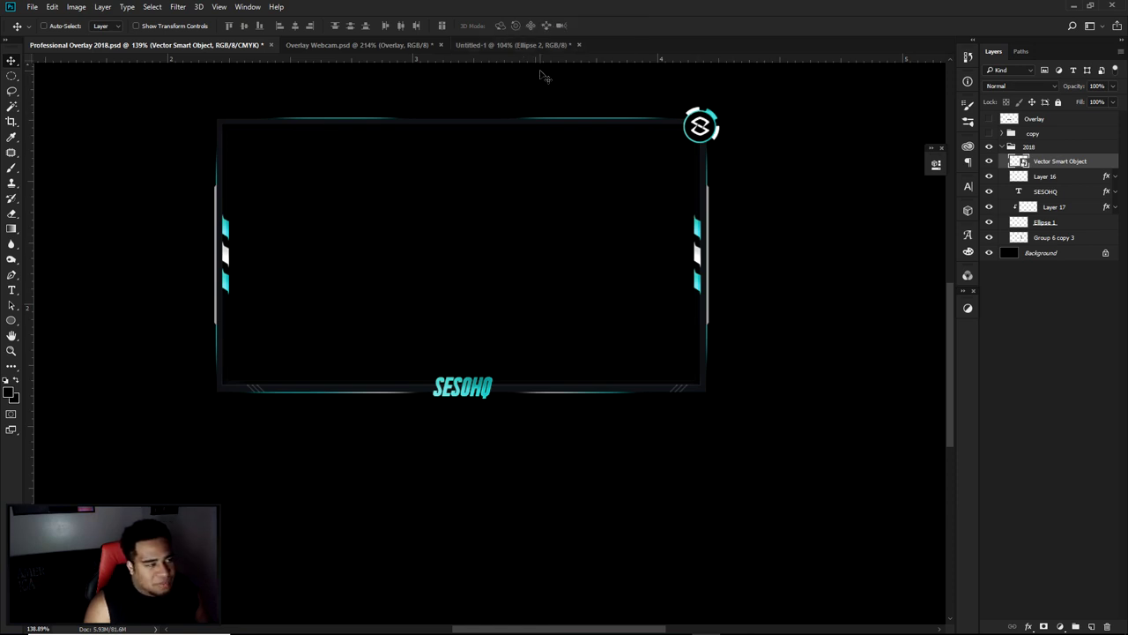
{"action": "left_click", "coordinate": [518, 48]}
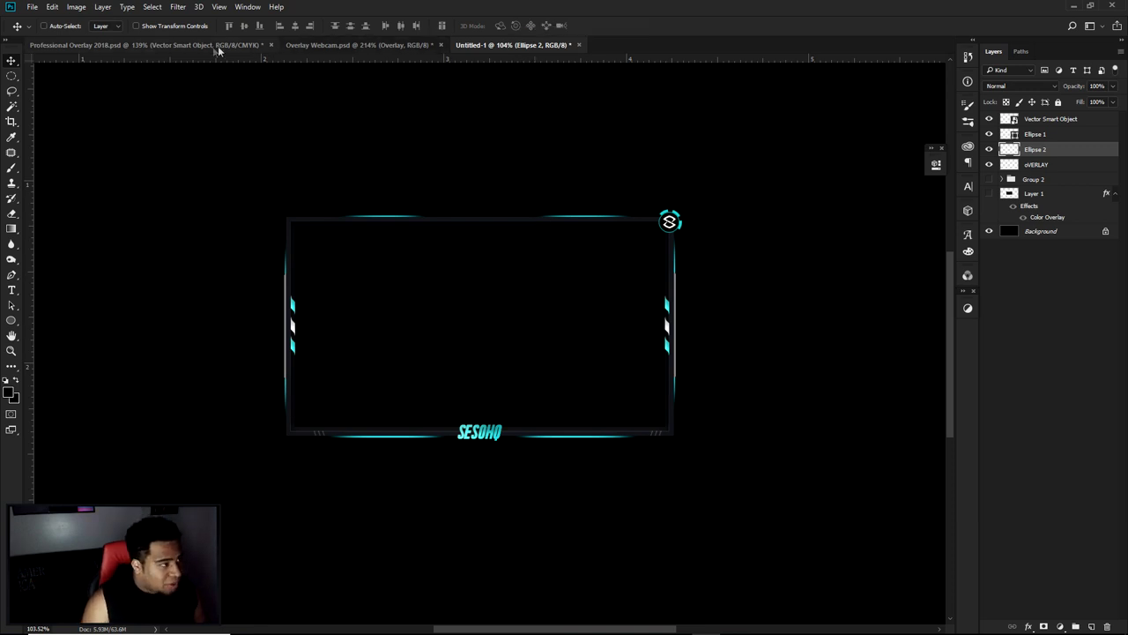
{"action": "left_click", "coordinate": [373, 43]}
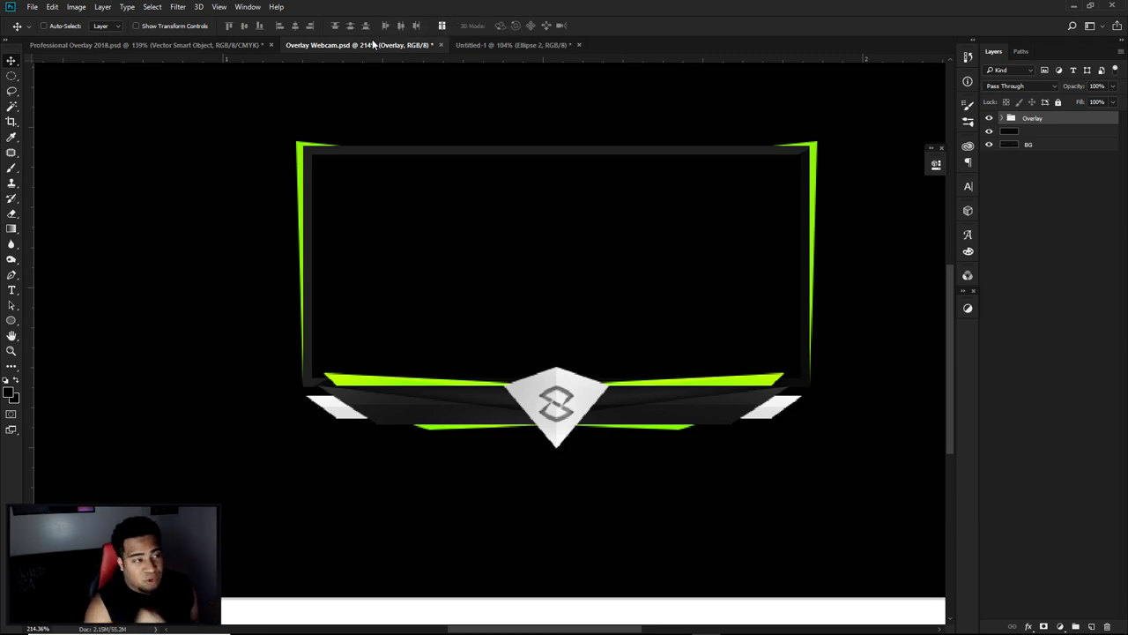
{"action": "left_click", "coordinate": [476, 46]}
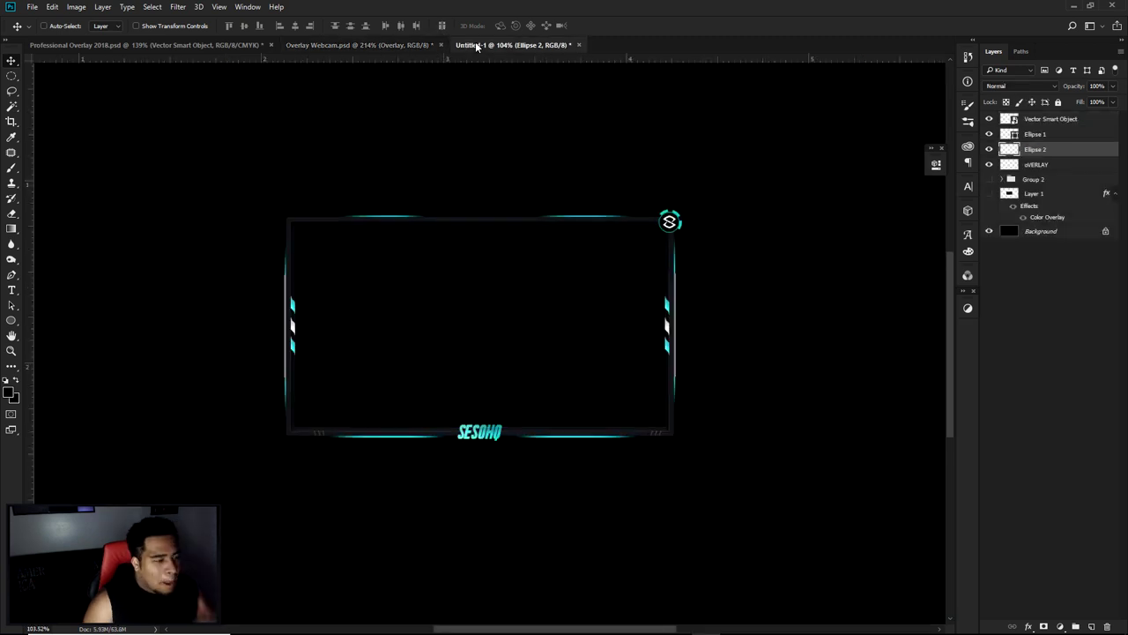
{"action": "scroll", "coordinate": [446, 220], "scroll_direction": "down", "scroll_amount": 2}
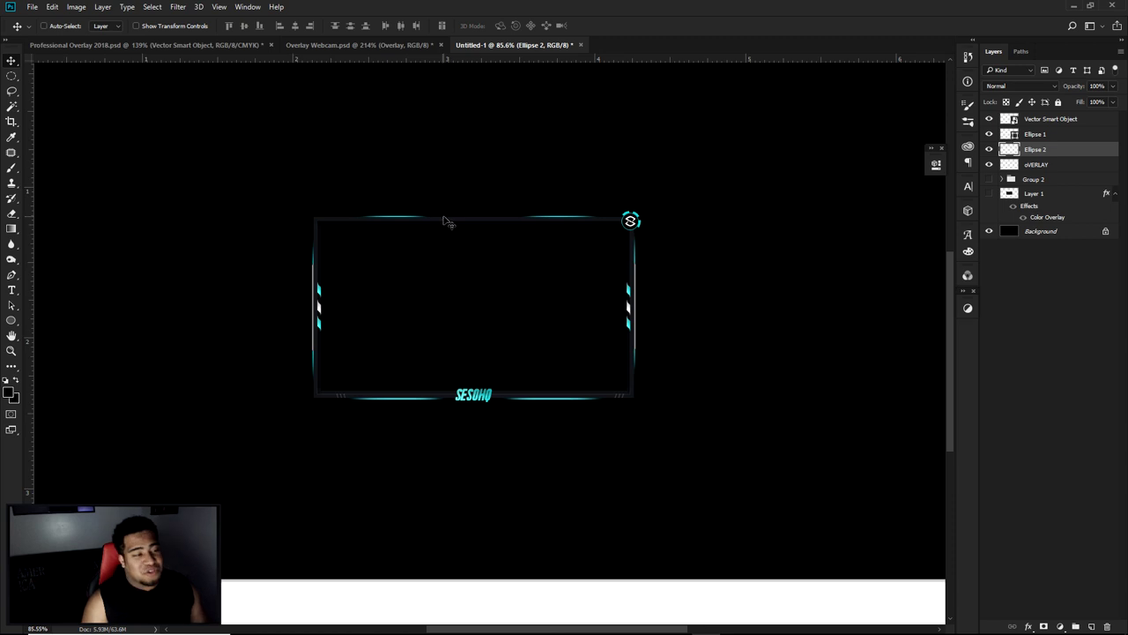
{"action": "scroll", "coordinate": [446, 221], "scroll_direction": "down", "scroll_amount": 2}
{"action": "scroll", "coordinate": [451, 226], "scroll_direction": "up", "scroll_amount": 1}
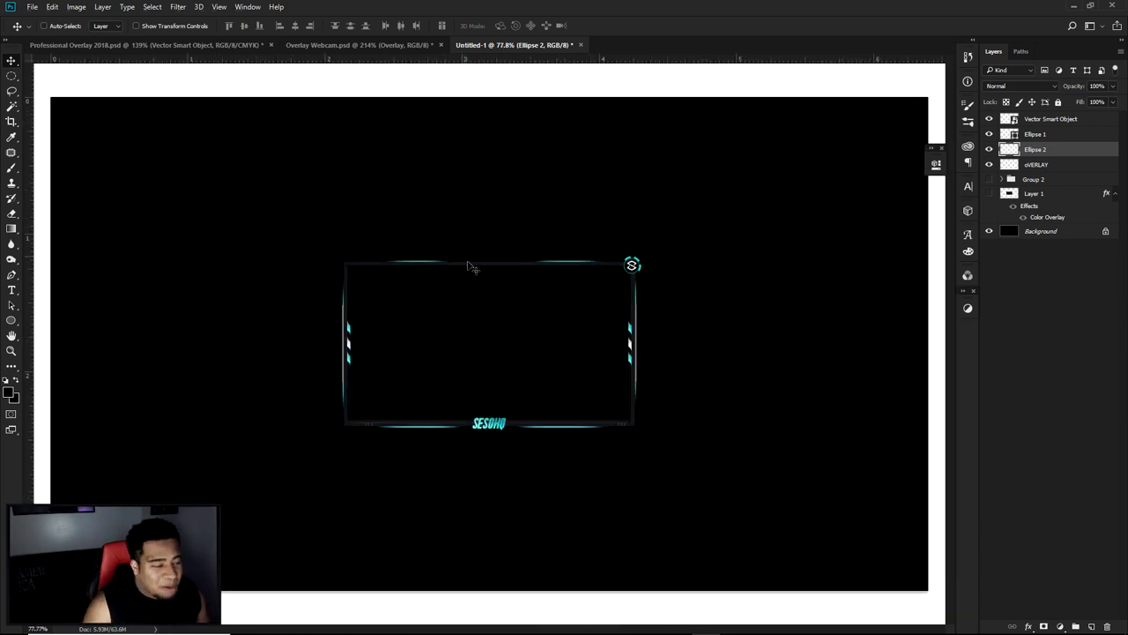
{"action": "scroll", "coordinate": [459, 315], "scroll_direction": "up", "scroll_amount": 2}
{"action": "scroll", "coordinate": [459, 316], "scroll_direction": "up", "scroll_amount": 1}
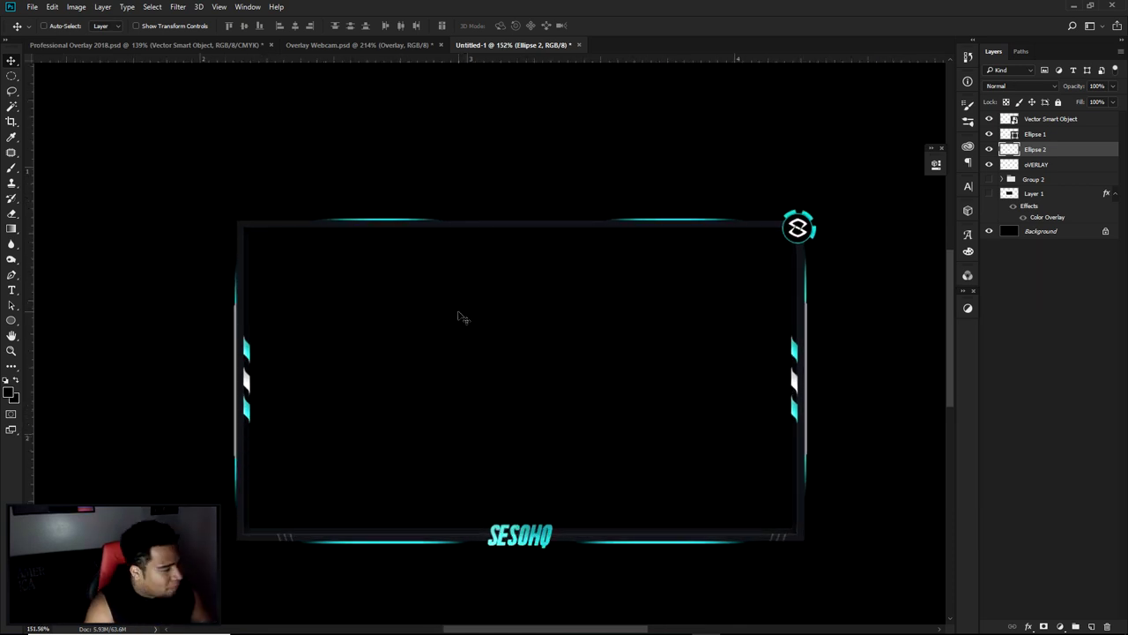
{"action": "scroll", "coordinate": [471, 294], "scroll_direction": "down", "scroll_amount": 2}
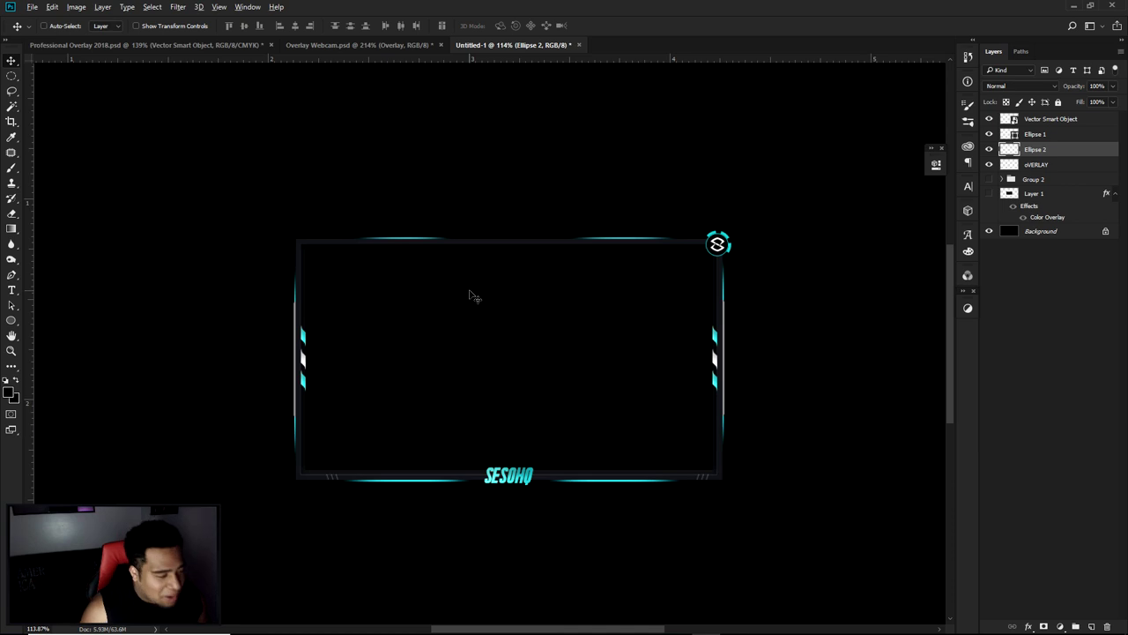
{"action": "scroll", "coordinate": [495, 353], "scroll_direction": "down", "scroll_amount": 3}
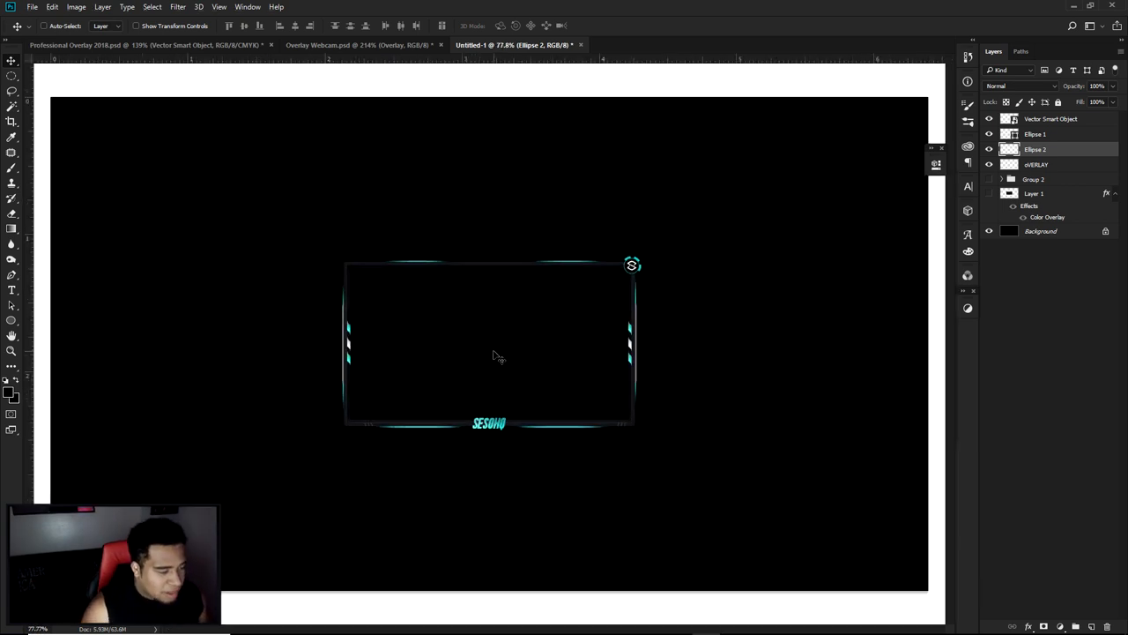